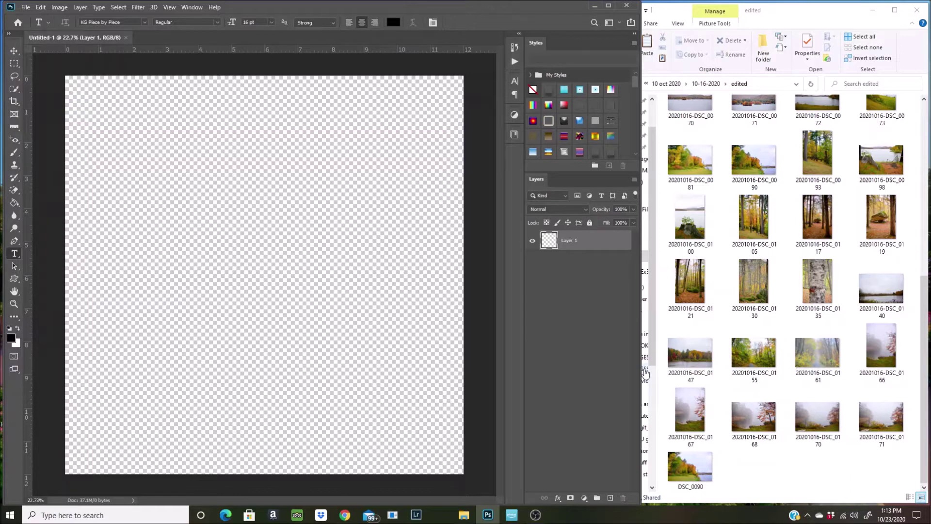
# - Place the foggy lake photo 20201016-DSC_0168 from the edited folder at the centre of the blank canvas
pyautogui.moveTo(767, 423); pyautogui.dragTo(280, 274)
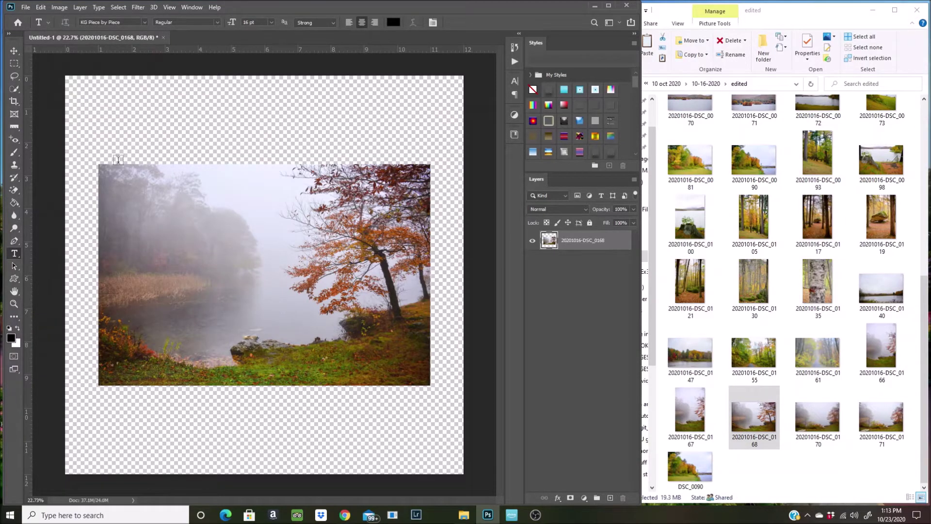
pyautogui.click(14, 51)
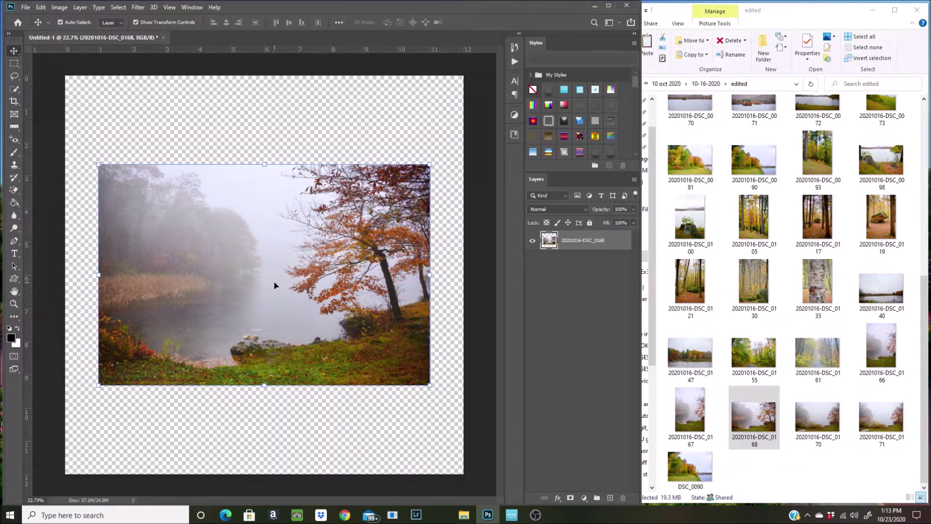
pyautogui.hotkey('ctrl', '+')
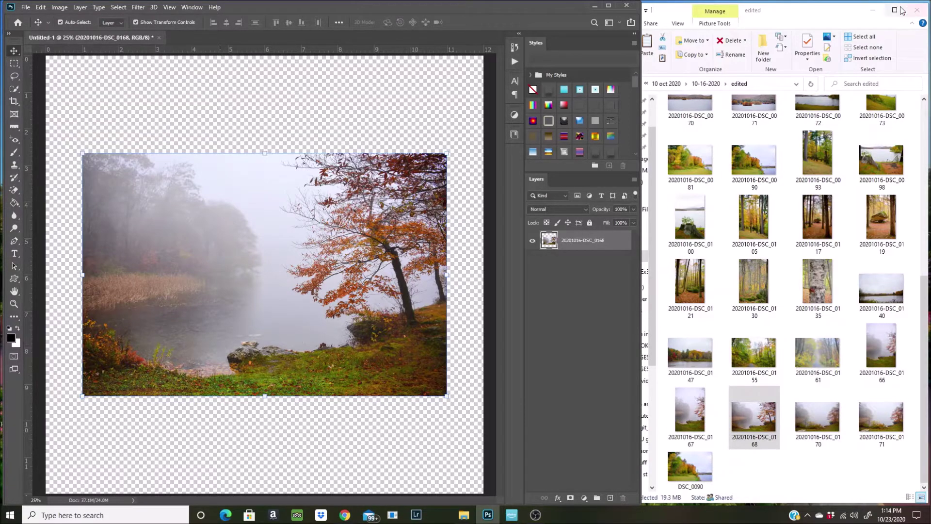
# - Minimize the edited photos folder, switch to the DSI_seasonofchange folder in File Explorer and browse to its papers
pyautogui.click(871, 13)
pyautogui.click(871, 13)
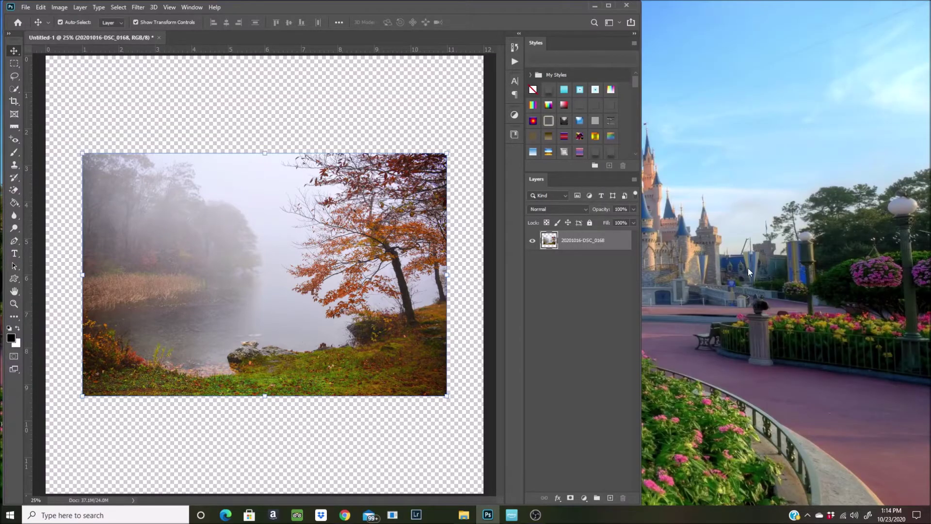
pyautogui.moveTo(464, 518)
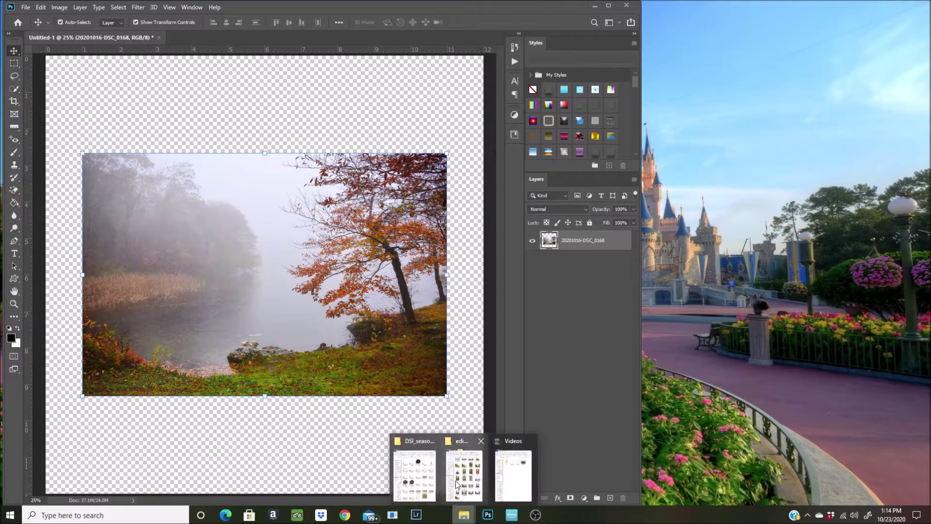
pyautogui.click(403, 492)
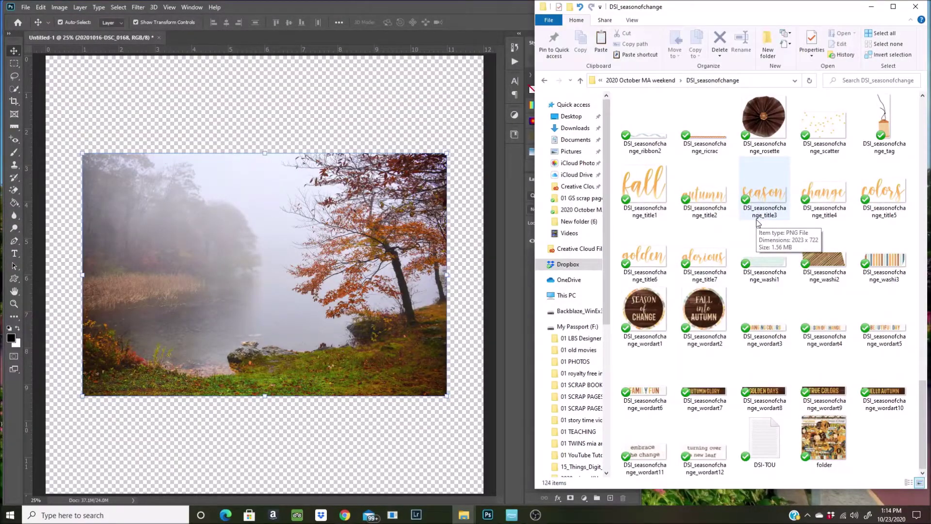
pyautogui.scroll(10, 792, 323)
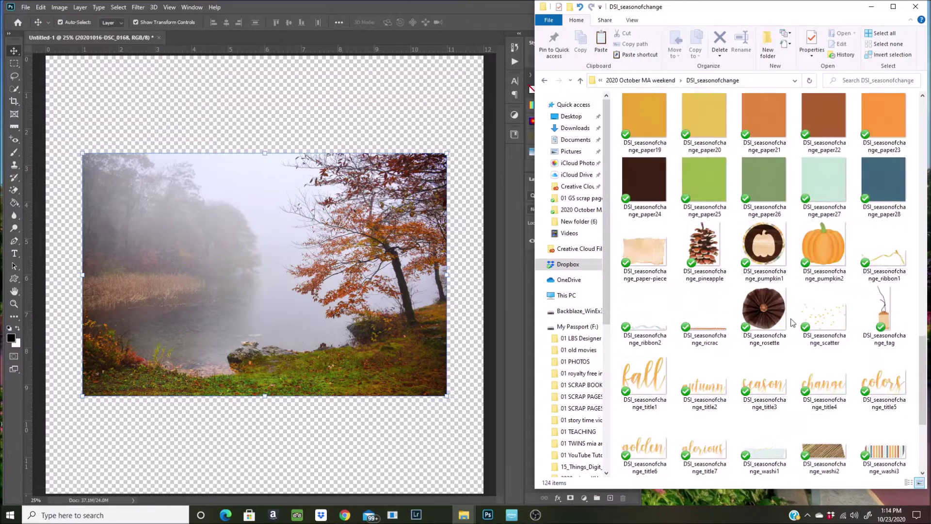
pyautogui.scroll(5, 792, 322)
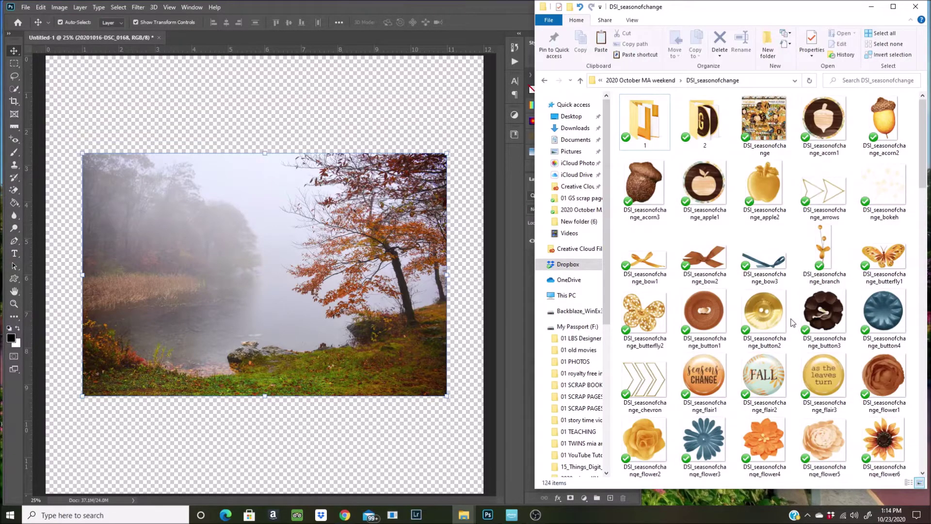
pyautogui.scroll(-5, 793, 323)
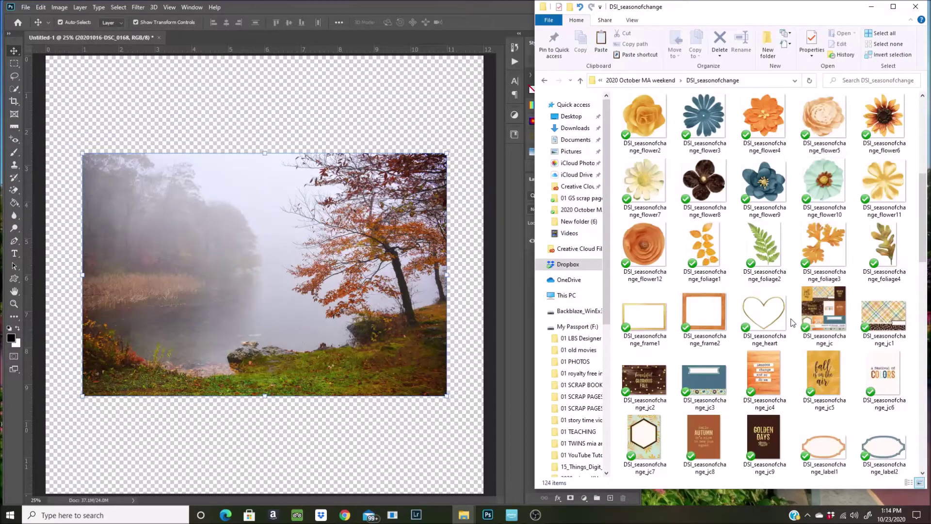
pyautogui.scroll(-3, 792, 322)
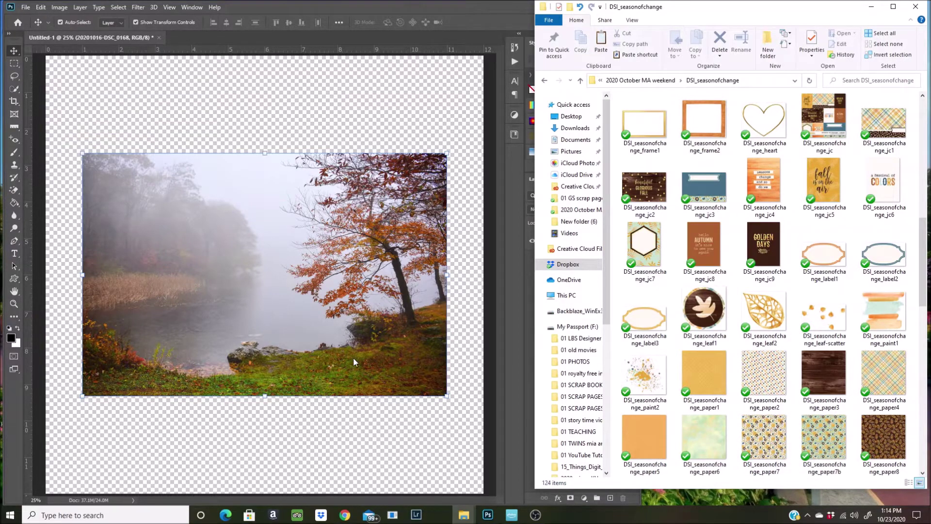
# - Add the dark wood DSI_seasonofchange_paper3 to the page and move its layer beneath the photo
pyautogui.click(385, 374)
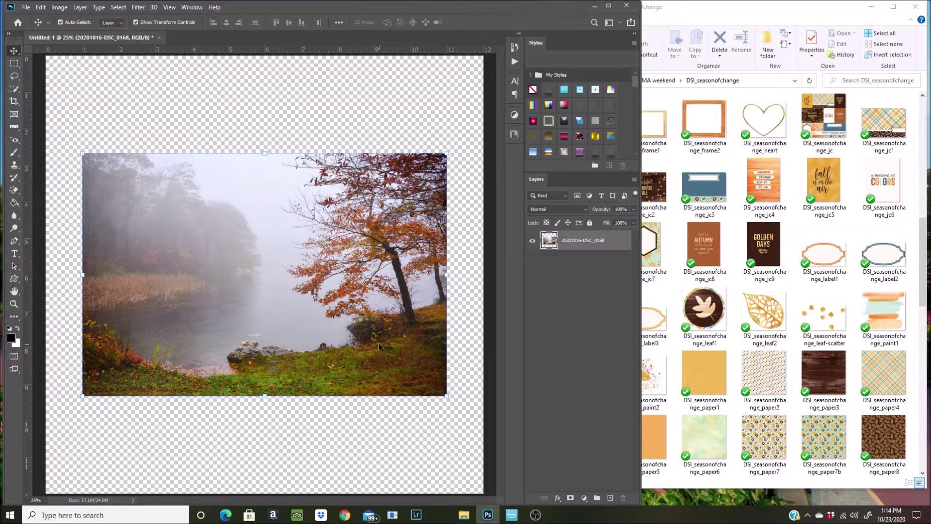
pyautogui.moveTo(371, 368)
pyautogui.mouseDown()
pyautogui.moveTo(374, 304)
pyautogui.moveTo(368, 375)
pyautogui.mouseUp()
pyautogui.moveTo(818, 387); pyautogui.dragTo(251, 292)
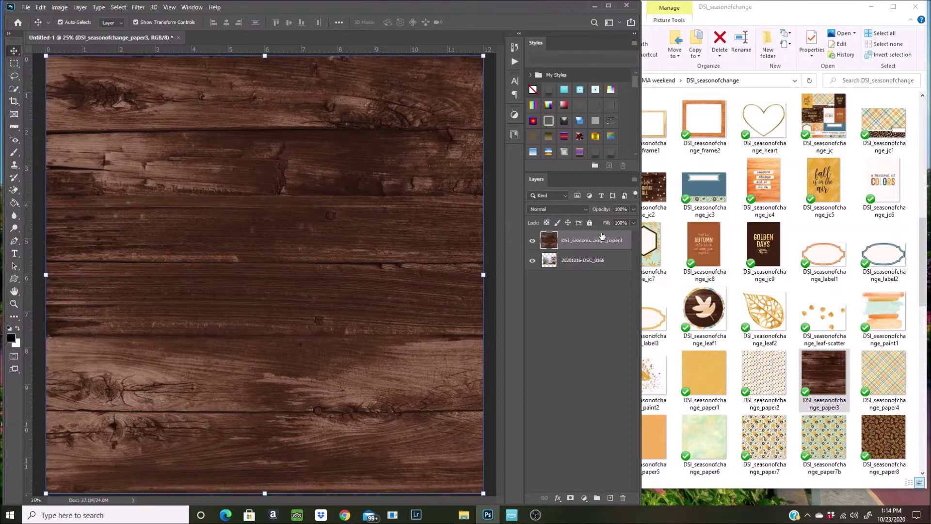
pyautogui.moveTo(601, 236); pyautogui.dragTo(598, 279)
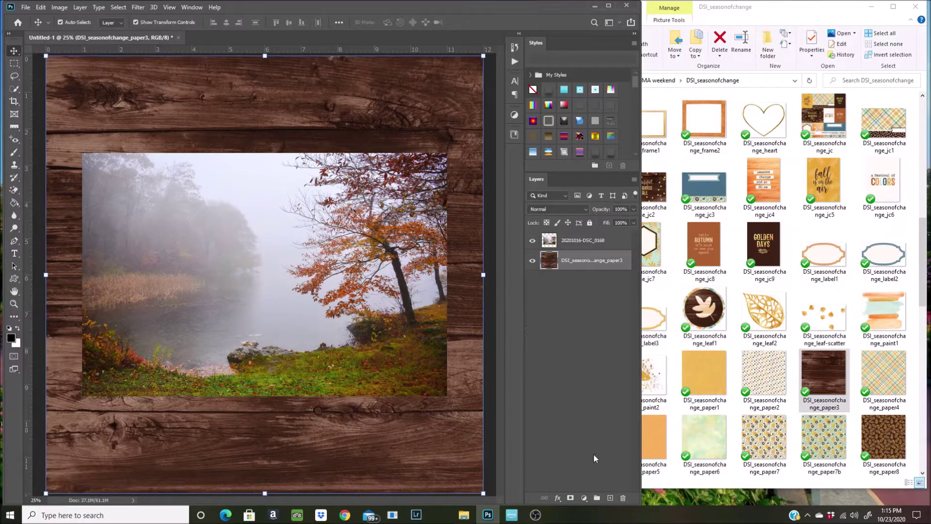
# - On a new layer between the photo and the wood paper, draw a black rectangle about 3132 × 2116 px as a mat around the photo
pyautogui.click(610, 498)
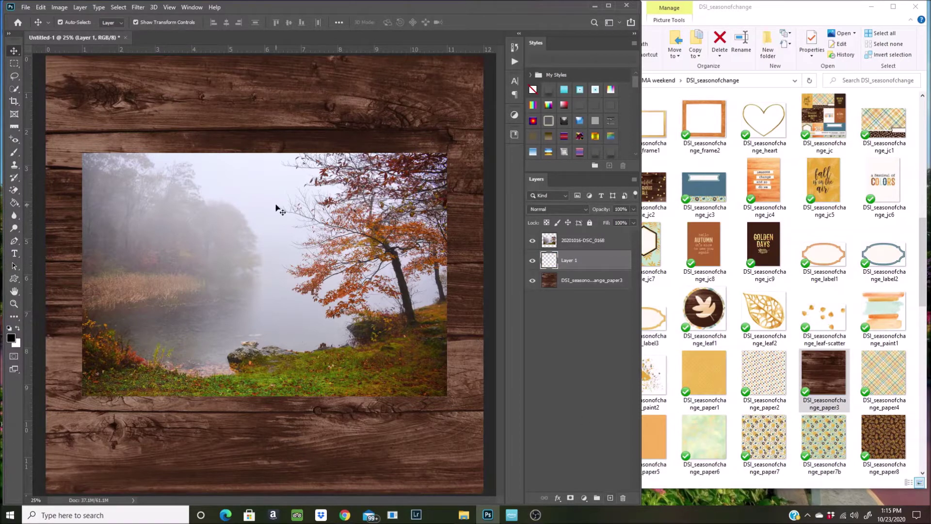
pyautogui.click(14, 279)
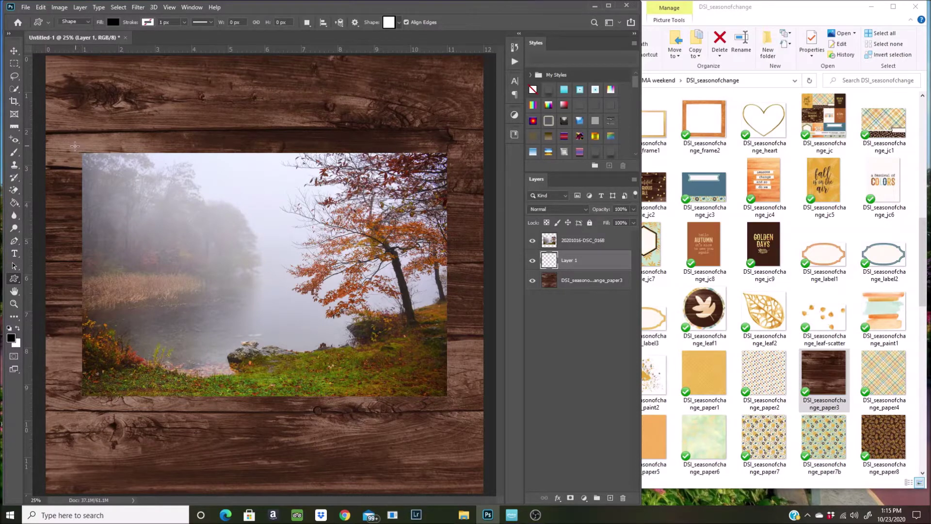
pyautogui.moveTo(72, 146); pyautogui.dragTo(454, 403)
pyautogui.press('v')
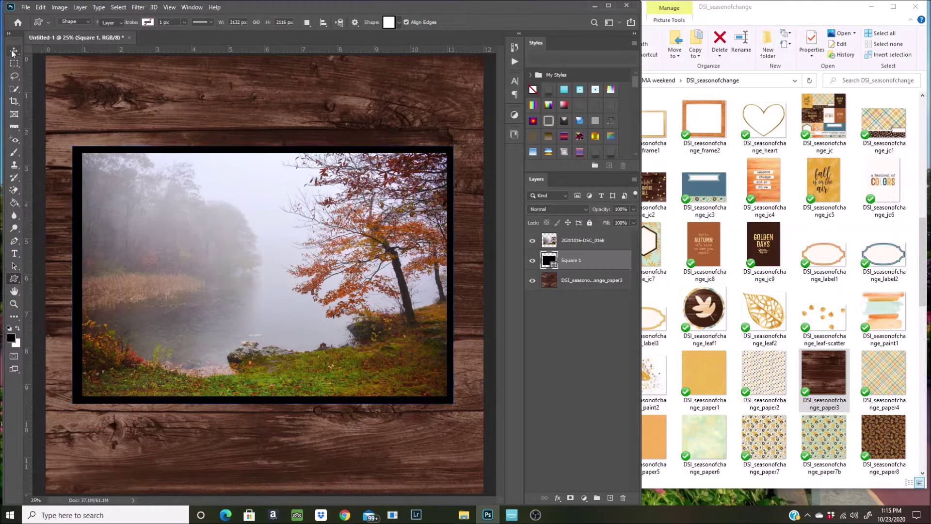
# - Narrow the black mat to about 10.36 in wide so its borders around the photo look even
pyautogui.scroll(1, 69, 291)
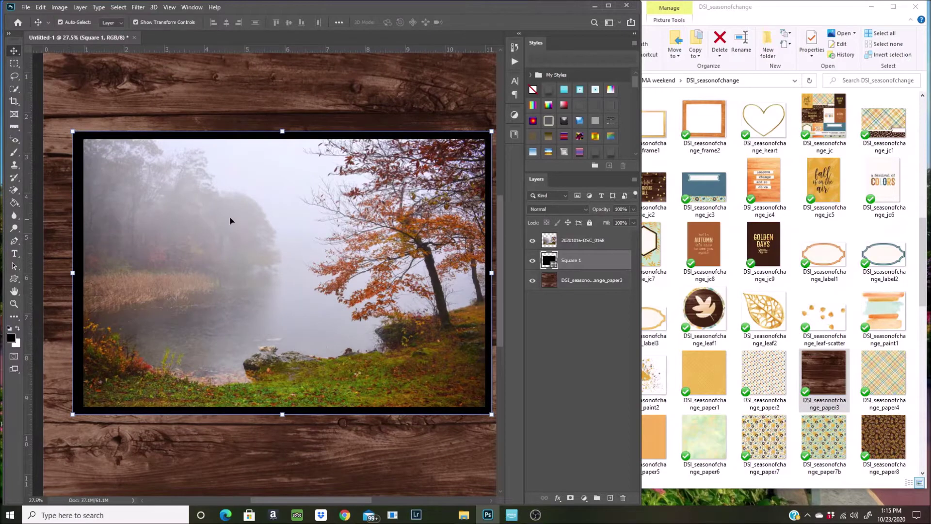
pyautogui.moveTo(74, 273); pyautogui.dragTo(76, 274)
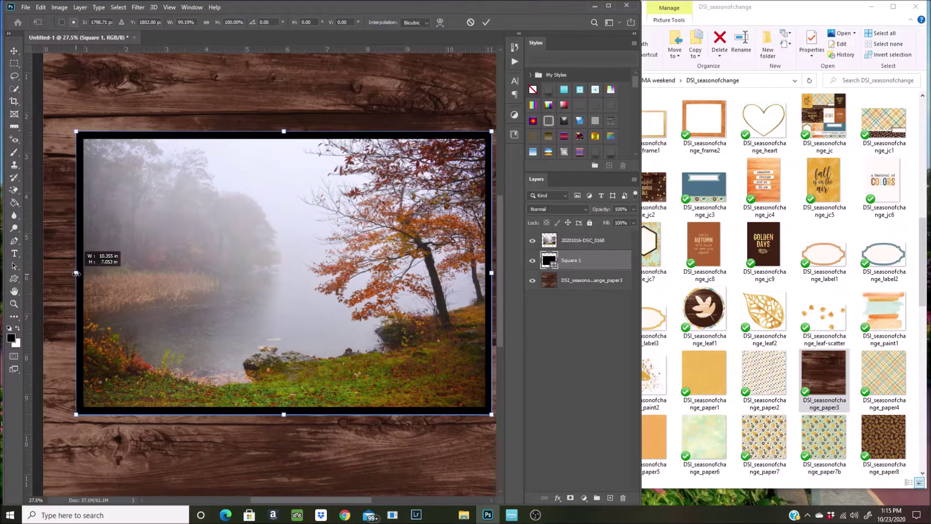
pyautogui.moveTo(76, 273); pyautogui.dragTo(75, 274)
pyautogui.click(14, 51)
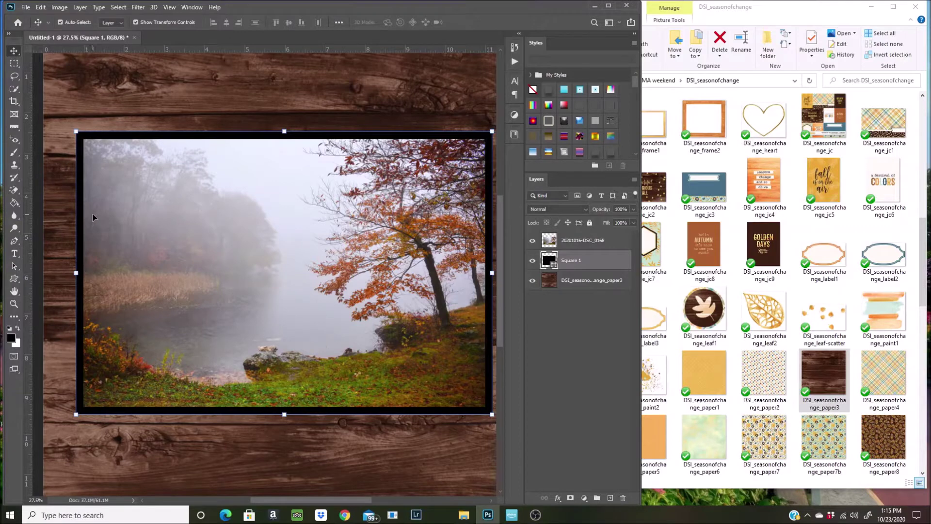
pyautogui.hotkey('ctrl', '-')
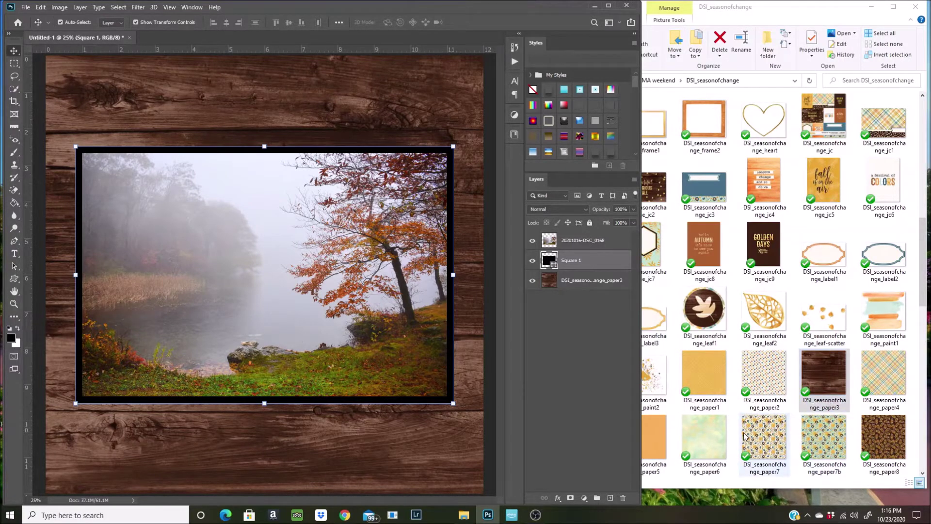
# - Add the yellow DSI_seasonofchange_paper20 above the black rectangle and clip it to that shape
pyautogui.scroll(-3, 745, 436)
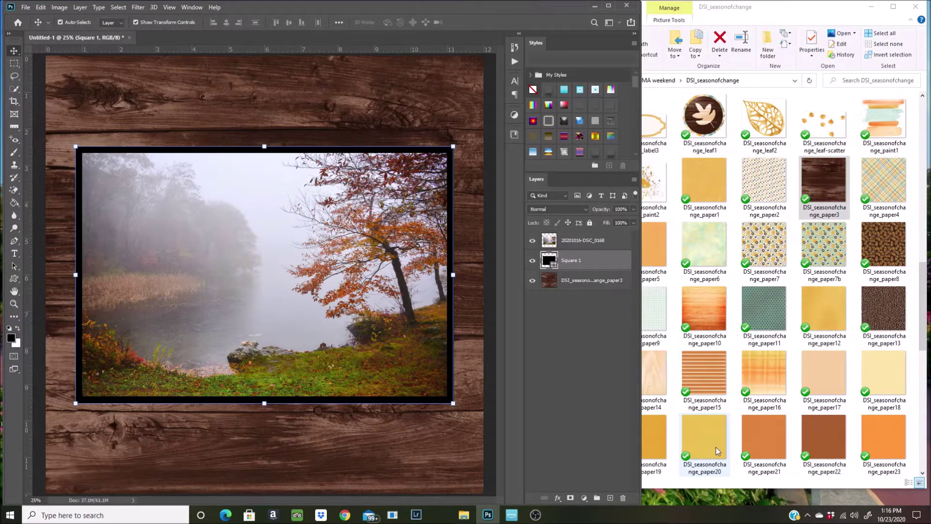
pyautogui.moveTo(716, 448); pyautogui.dragTo(307, 328)
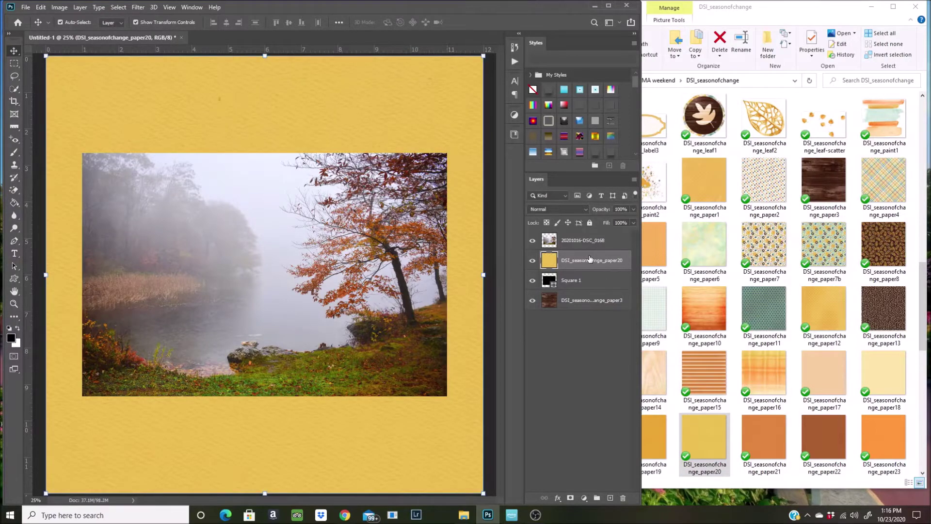
pyautogui.rightClick(588, 260)
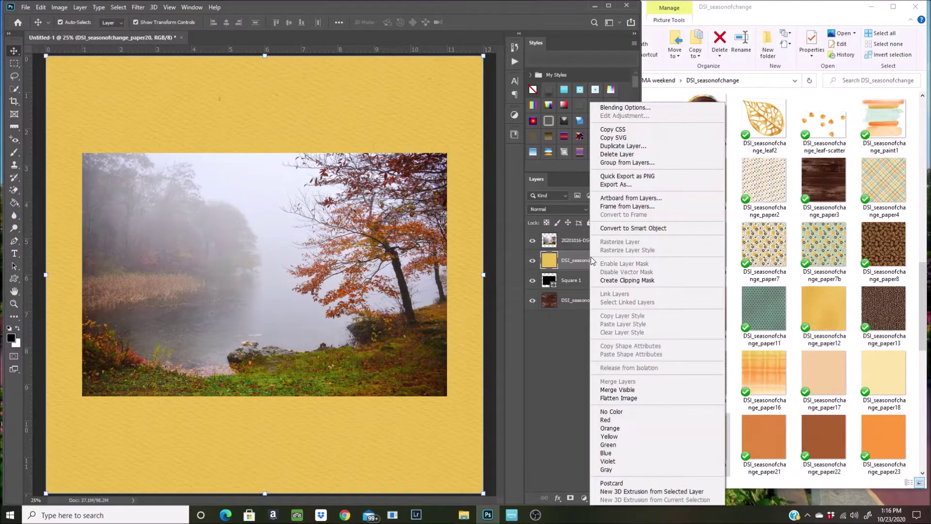
pyautogui.click(611, 281)
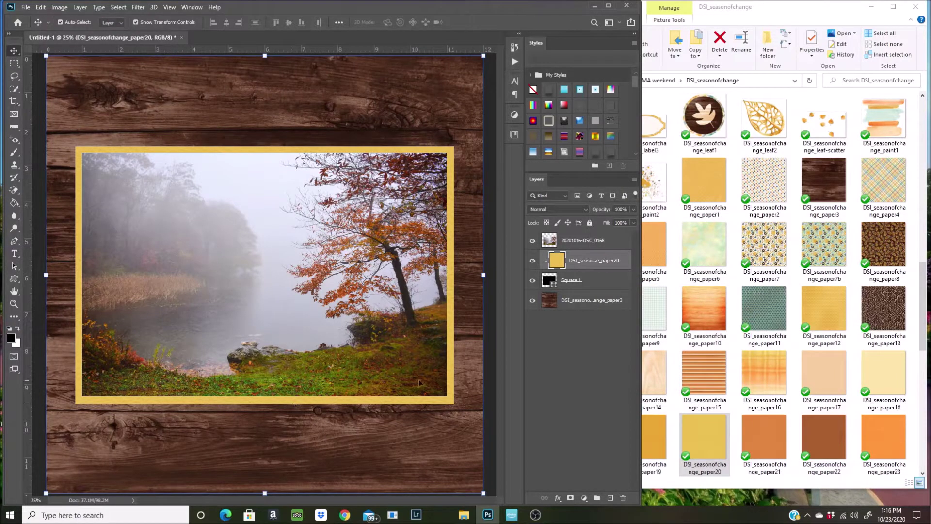
# - Add an empty layer directly above the wood background paper
pyautogui.click(589, 300)
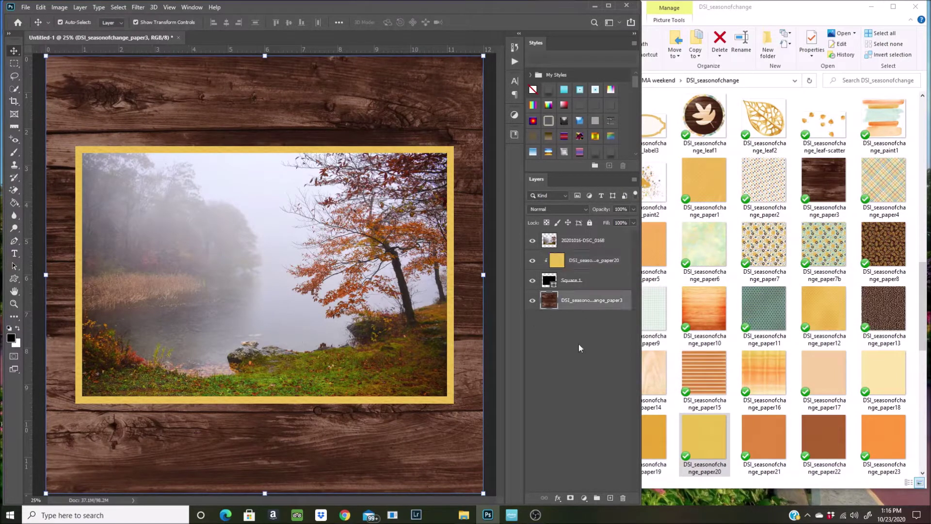
pyautogui.click(610, 498)
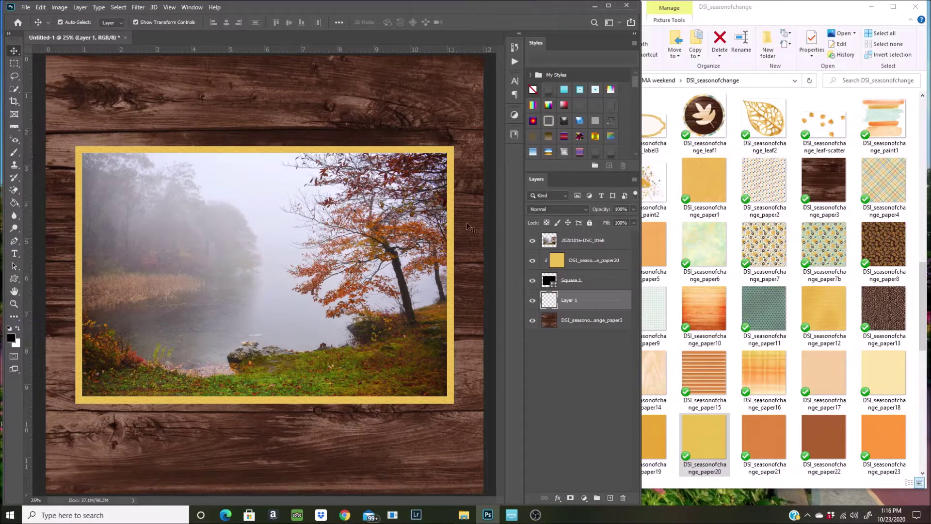
# - Nudge the yellow mat rectangle slightly down and to the left behind the photo
pyautogui.click(453, 241)
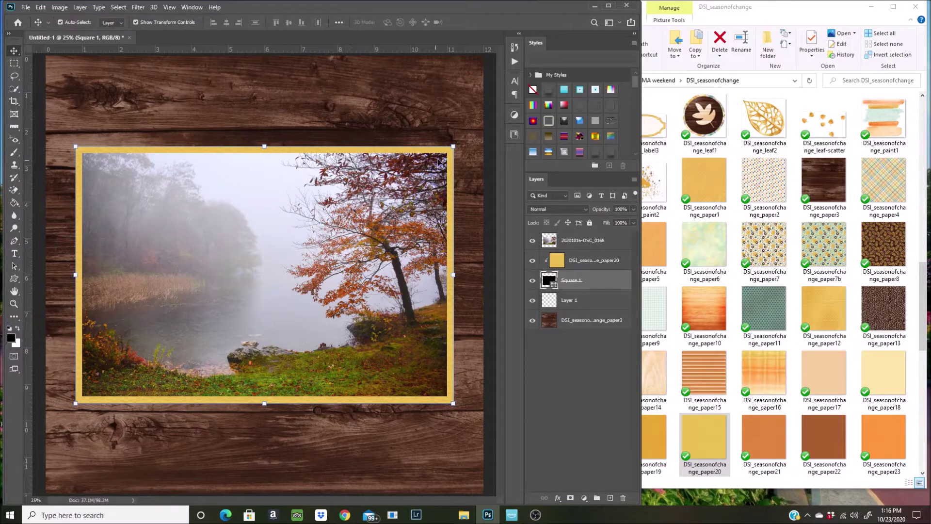
pyautogui.press('Down')
pyautogui.press('Down')
pyautogui.press('Down')
pyautogui.press('Down')
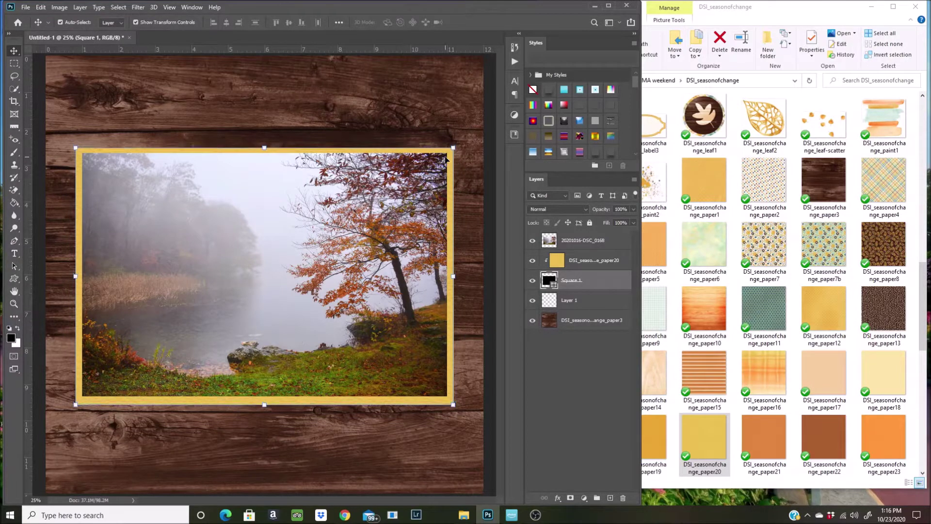
pyautogui.press('Left')
pyautogui.press('Left')
pyautogui.press('Left')
pyautogui.press('Left')
pyautogui.press('Down')
pyautogui.press('Left')
pyautogui.press('Left')
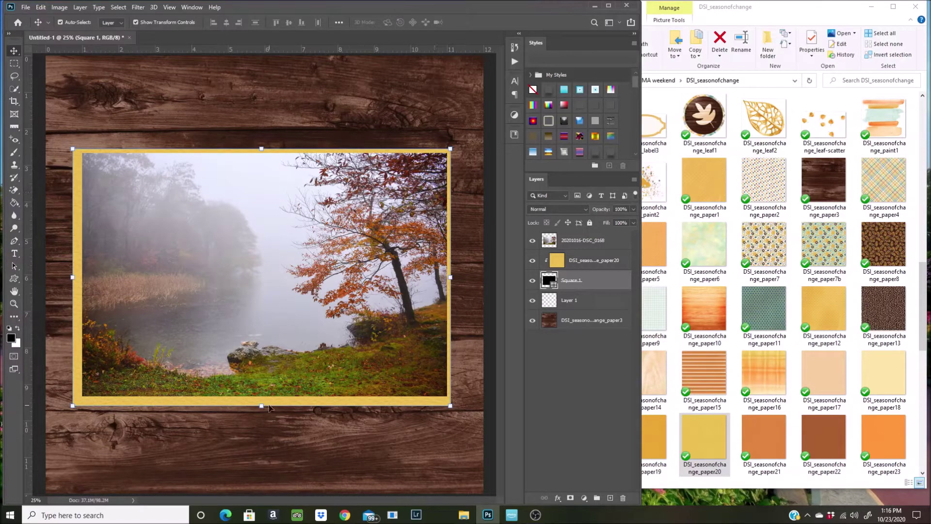
# - Shrink the mat rectangle to about 10.22 × 6.92 in and nudge it up and right to centre it behind the photo
pyautogui.moveTo(261, 407); pyautogui.dragTo(260, 401)
pyautogui.moveTo(73, 277); pyautogui.dragTo(78, 275)
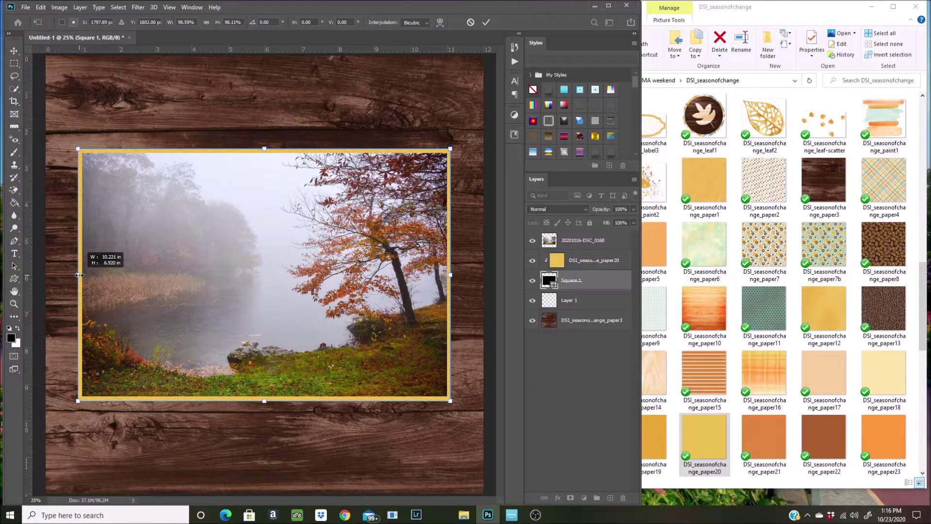
pyautogui.moveTo(79, 275); pyautogui.dragTo(79, 275)
pyautogui.scroll(2, 79, 274)
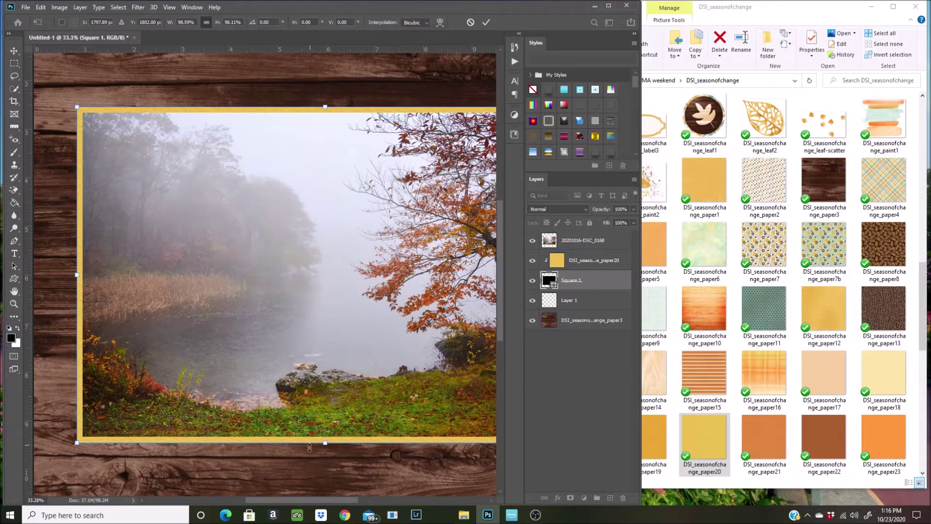
pyautogui.moveTo(313, 498)
pyautogui.mouseDown()
pyautogui.moveTo(348, 498)
pyautogui.moveTo(316, 498)
pyautogui.mouseUp()
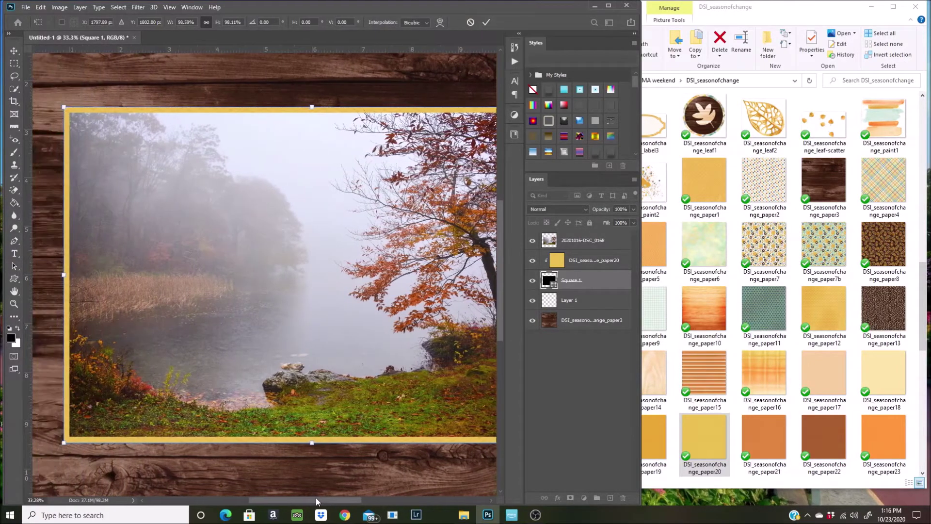
pyautogui.press('Up')
pyautogui.press('Right')
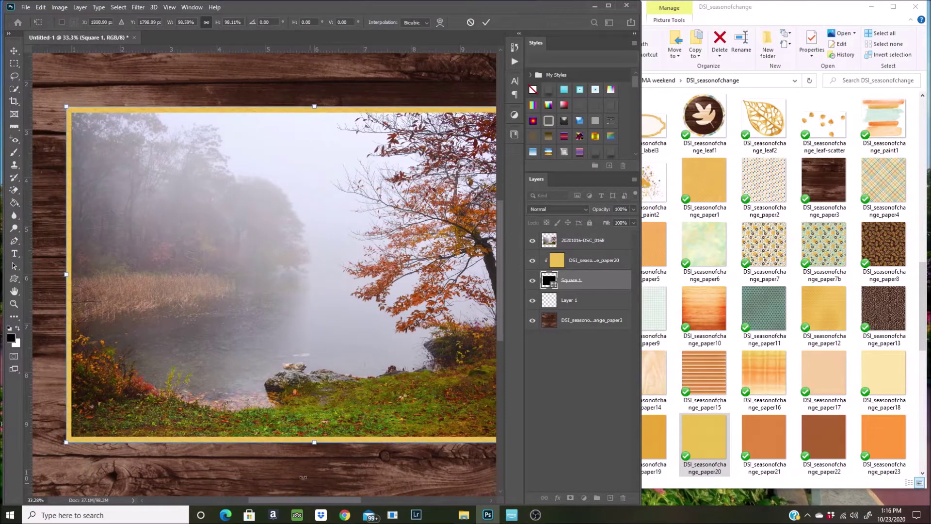
pyautogui.hotkey('ctrl', '-')
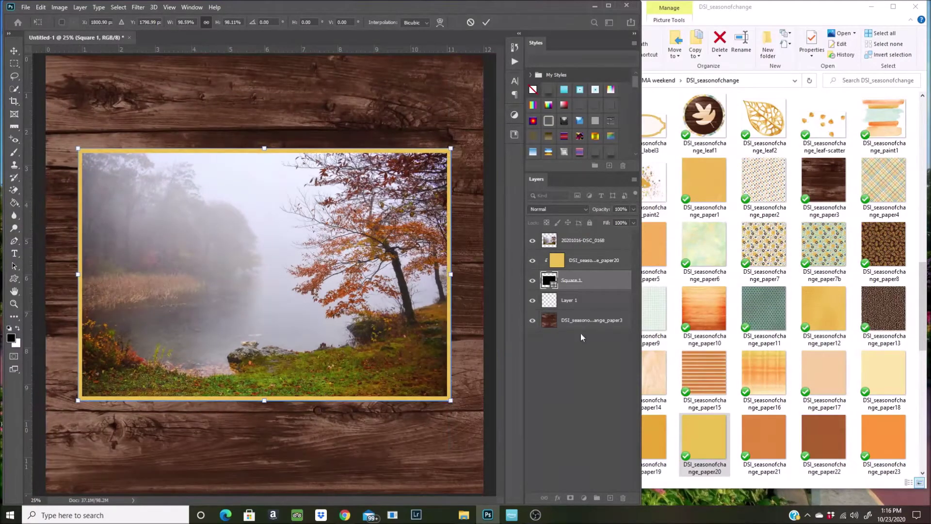
pyautogui.click(592, 303)
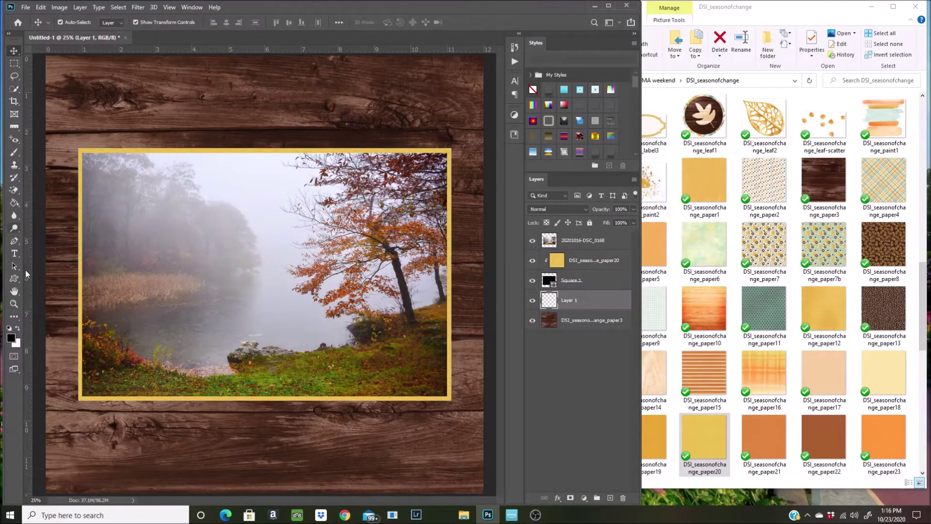
# - Draw a black rectangle about 3288 × 2328 px behind the yellow mat and nudge it left and down to centre it
pyautogui.click(16, 278)
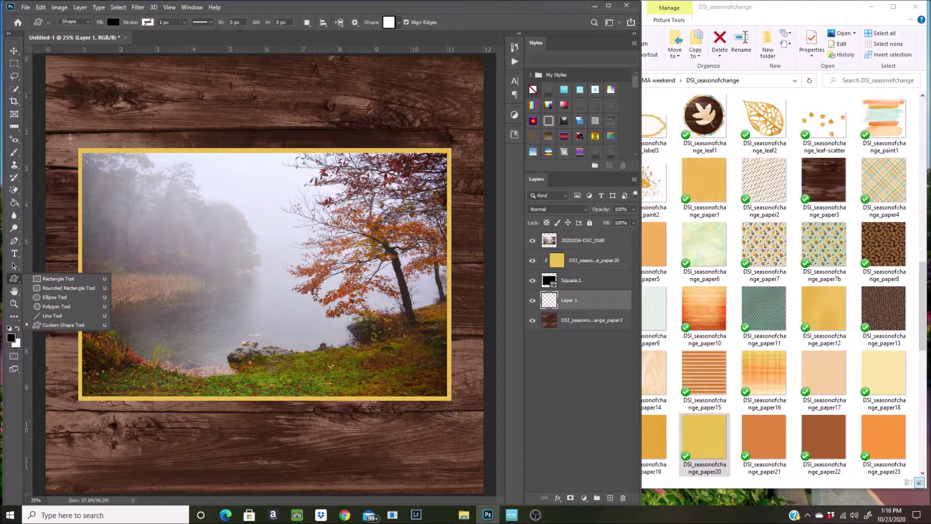
pyautogui.moveTo(69, 134); pyautogui.dragTo(468, 416)
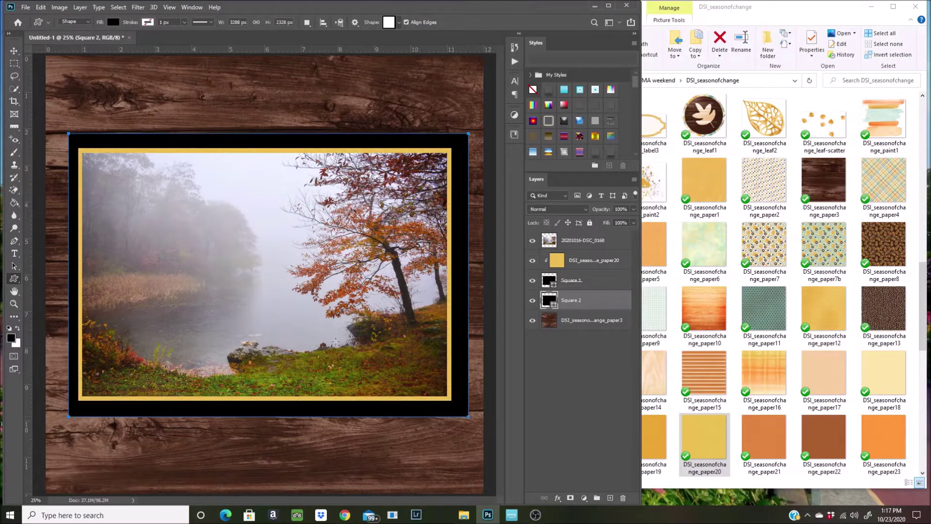
pyautogui.click(15, 51)
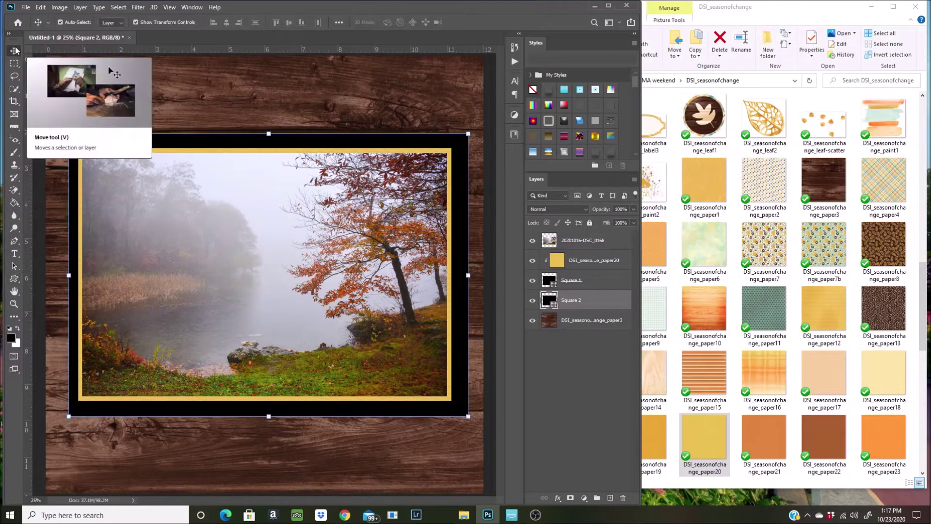
pyautogui.hotkey('shift', 'Left')
pyautogui.hotkey('shift', 'Left')
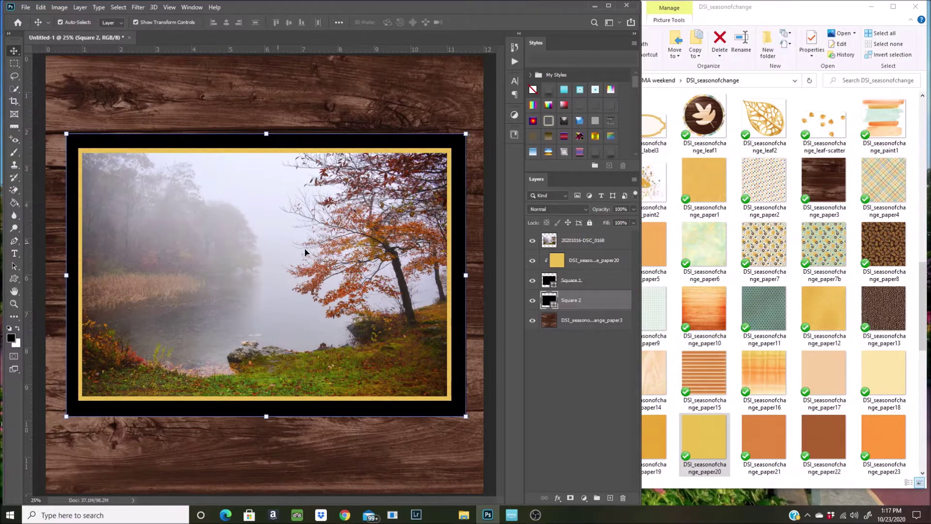
pyautogui.press('Down')
pyautogui.press('Down')
pyautogui.press('Down')
pyautogui.press('Down')
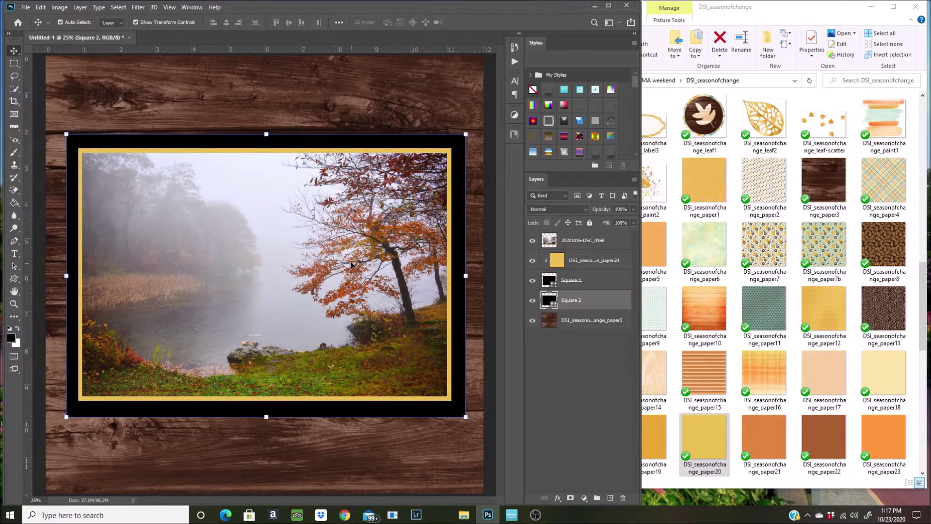
pyautogui.press('Down')
pyautogui.press('Down')
pyautogui.press('Down')
pyautogui.press('Down')
pyautogui.press('Left')
pyautogui.press('Left')
pyautogui.press('Left')
pyautogui.press('Left')
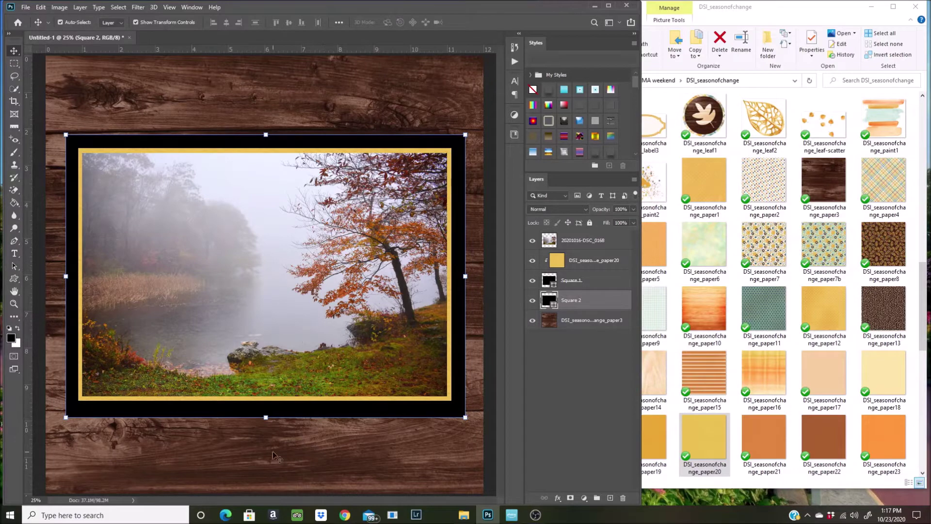
# - Reduce the height of the larger black rectangle to about 99% by raising its lower edge
pyautogui.scroll(1, 272, 451)
pyautogui.moveTo(265, 415); pyautogui.dragTo(264, 412)
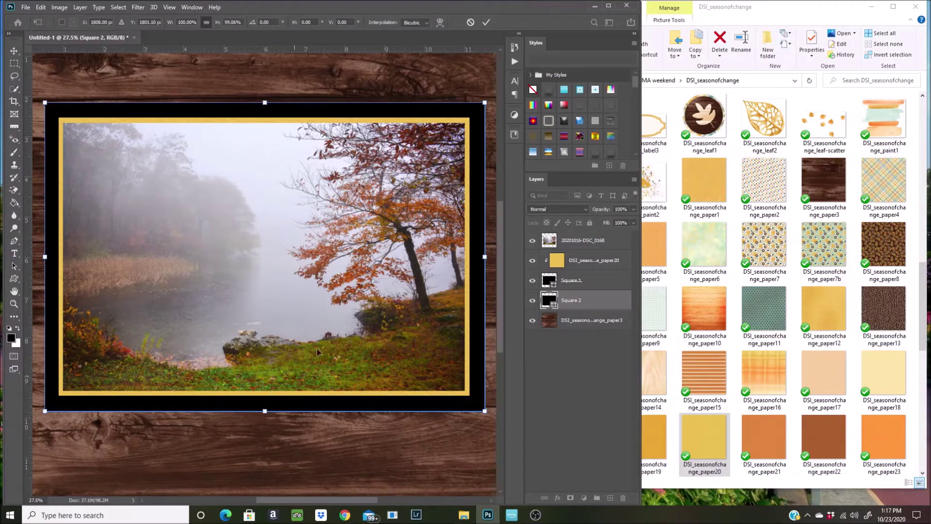
pyautogui.click(486, 23)
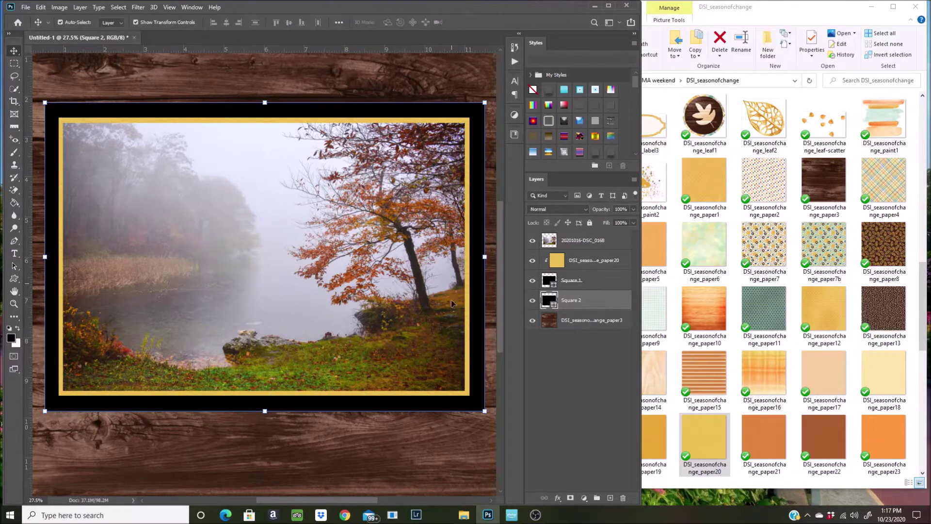
pyautogui.hotkey('ctrl', '-')
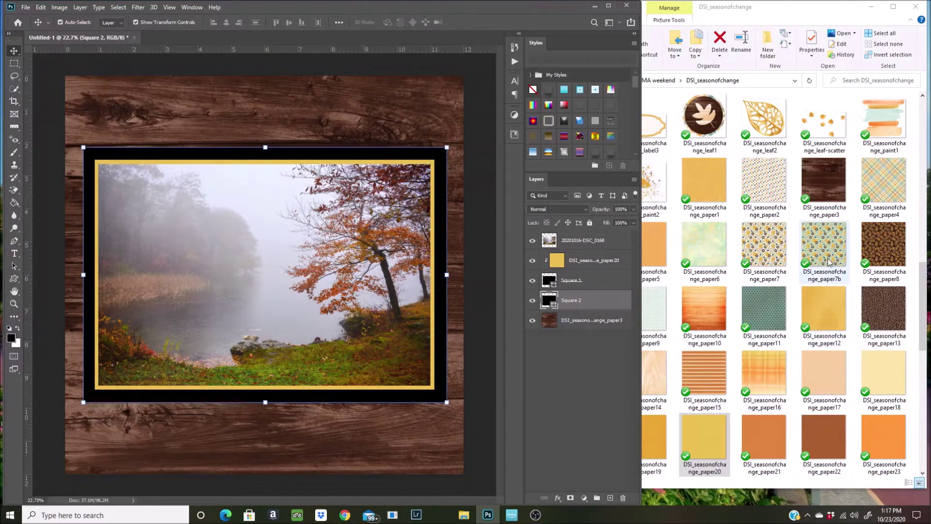
# - Add the plaid DSI_seasonofchange_paper4 above the larger black rectangle and clip it to that shape
pyautogui.click(808, 261)
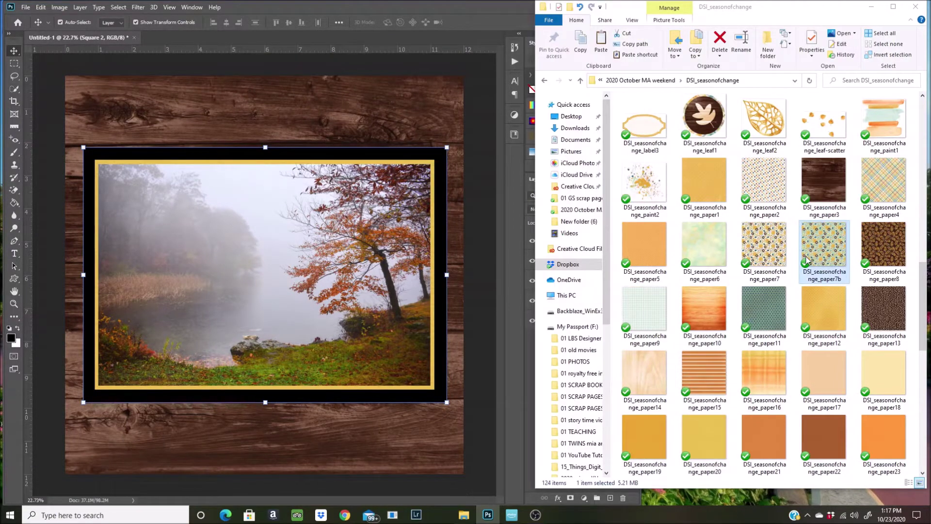
pyautogui.scroll(-3, 807, 261)
pyautogui.scroll(3, 807, 261)
pyautogui.moveTo(864, 214); pyautogui.dragTo(336, 256)
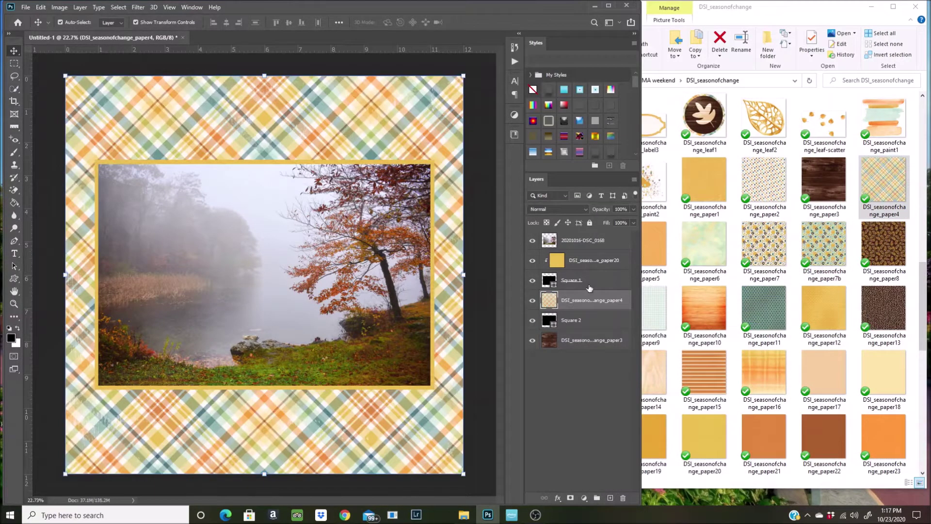
pyautogui.rightClick(601, 296)
pyautogui.click(614, 283)
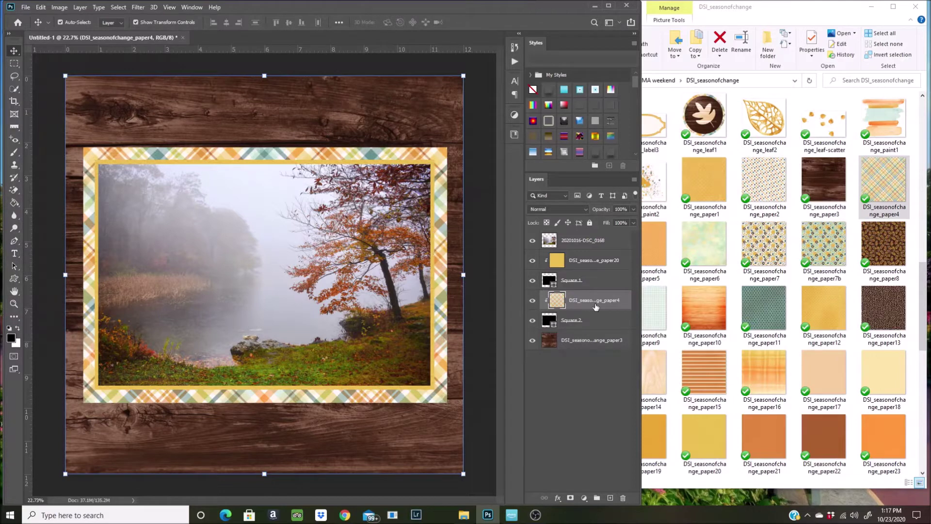
# - On a new layer above the wood background, draw a third black rectangle about 3372 × 2396 px slightly larger than the plaid mat
pyautogui.click(575, 341)
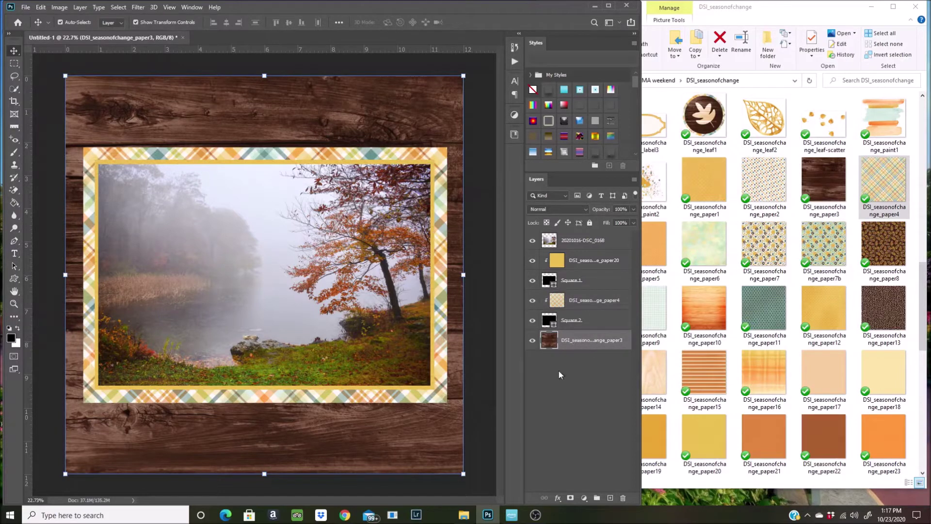
pyautogui.click(610, 498)
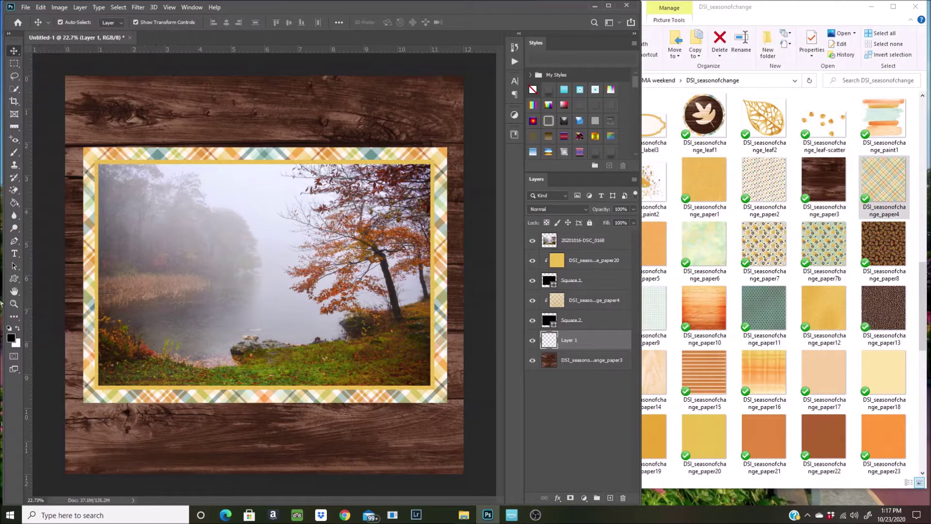
pyautogui.click(14, 278)
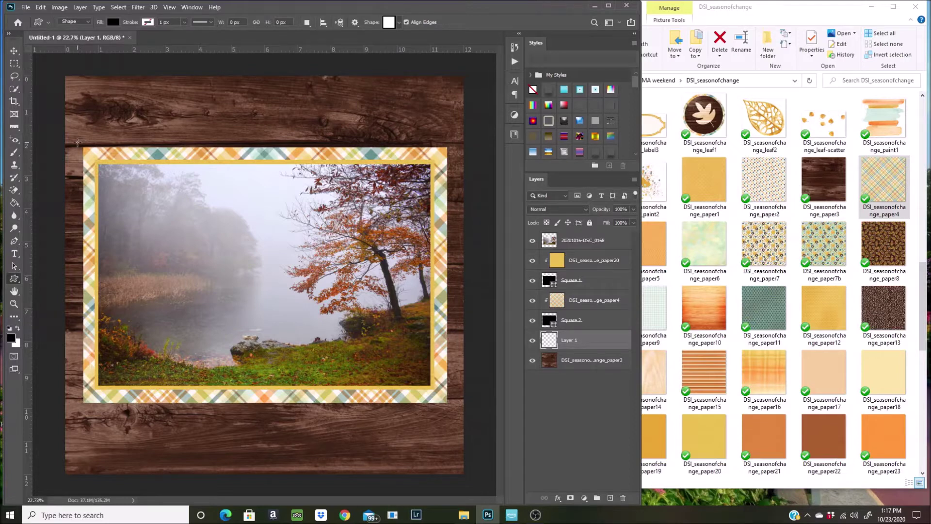
pyautogui.moveTo(79, 142); pyautogui.dragTo(451, 407)
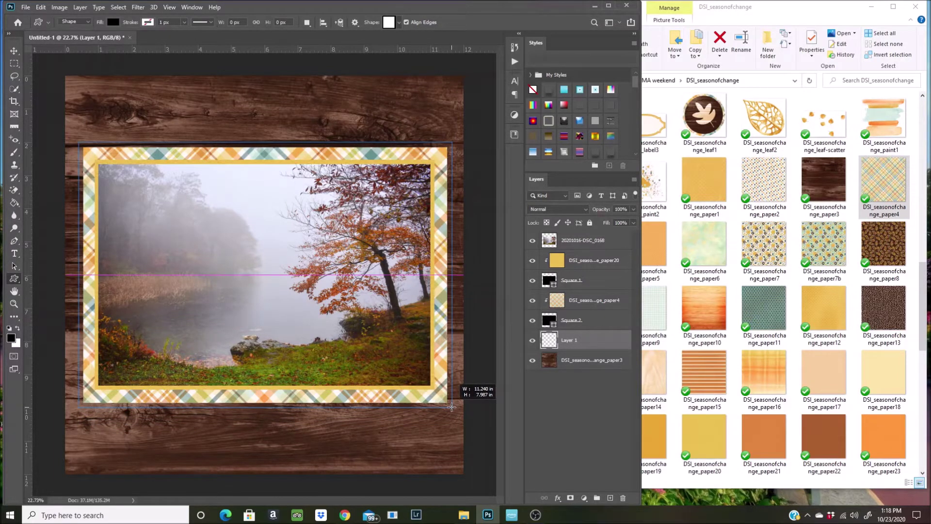
pyautogui.moveTo(451, 407); pyautogui.dragTo(451, 407)
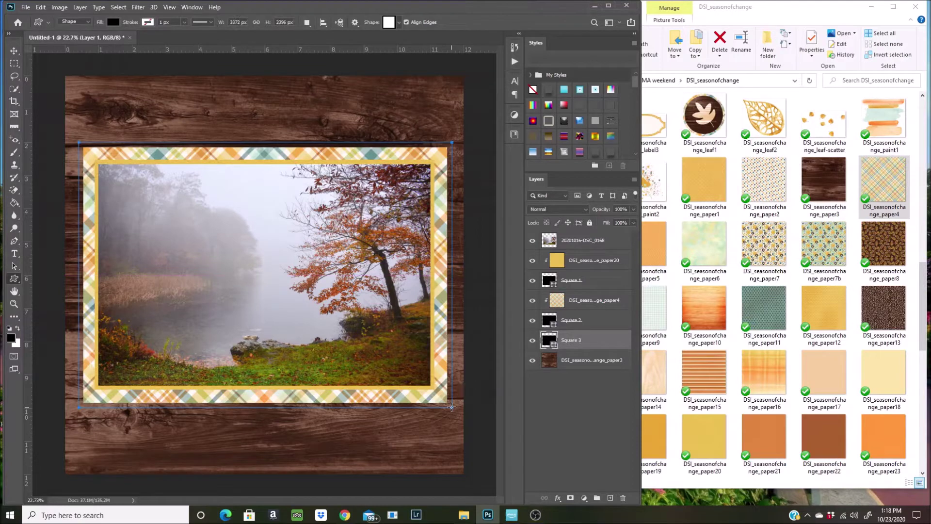
pyautogui.hotkey('ctrl', '+')
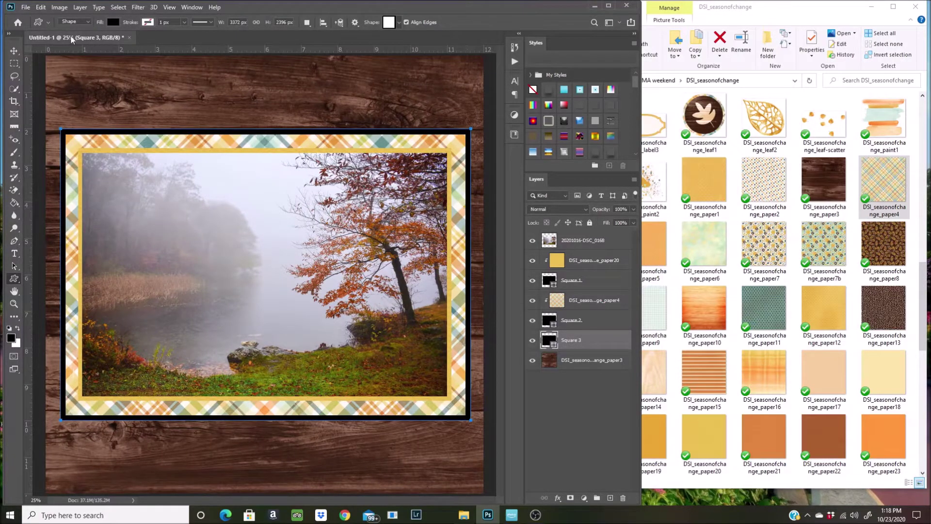
# - Add the mint DSI_seasonofchange_paper27 above the third black rectangle and clip it to that shape
pyautogui.click(14, 51)
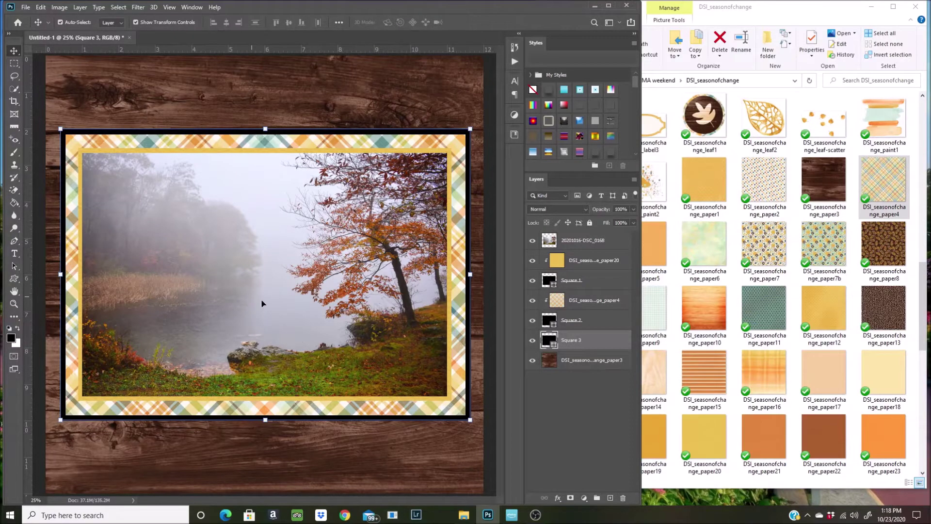
pyautogui.click(782, 437)
pyautogui.scroll(-3, 781, 435)
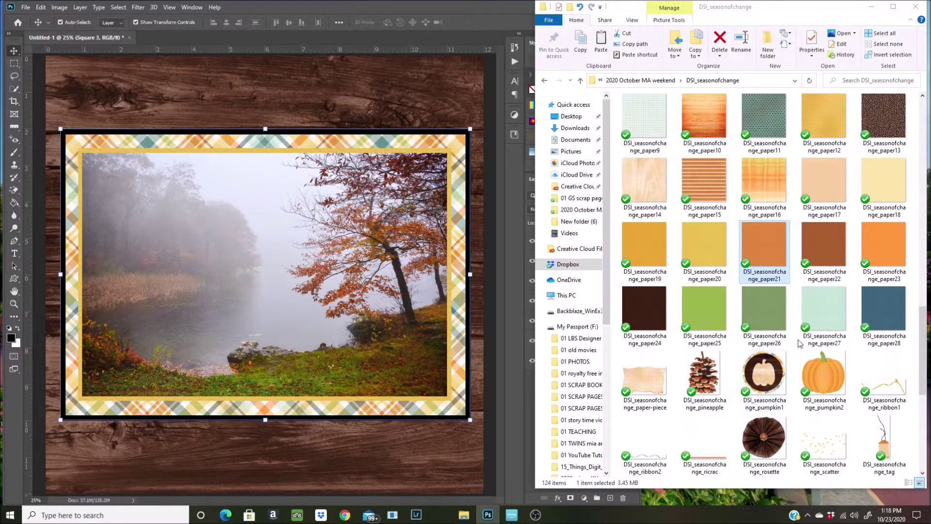
pyautogui.moveTo(835, 316); pyautogui.dragTo(293, 275)
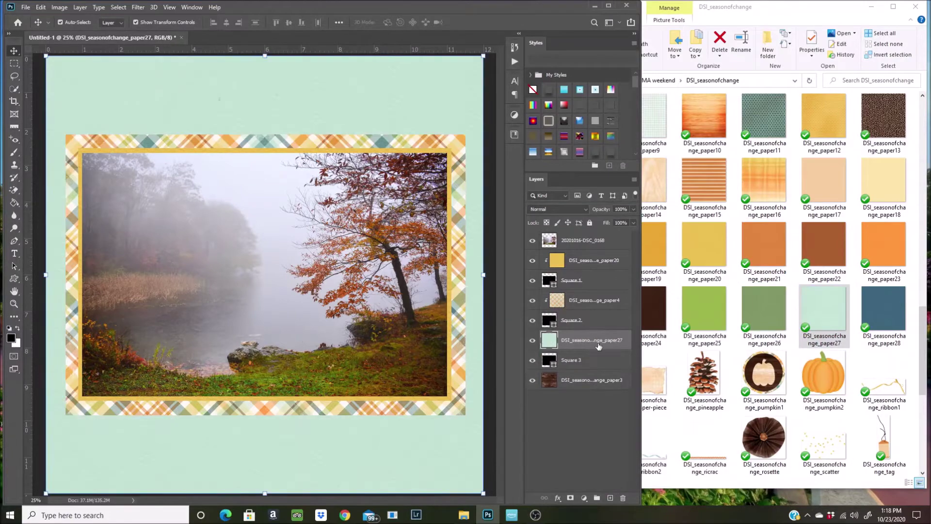
pyautogui.rightClick(598, 340)
pyautogui.click(629, 280)
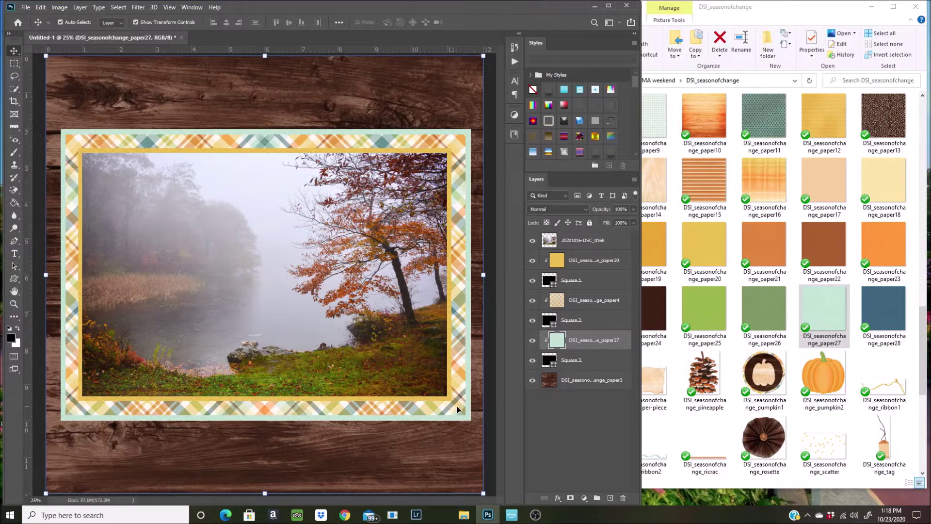
# - Add the brown confetti DSI_seasonofchange_paper13 above the plaid paper and clip it to the middle mat
pyautogui.click(609, 302)
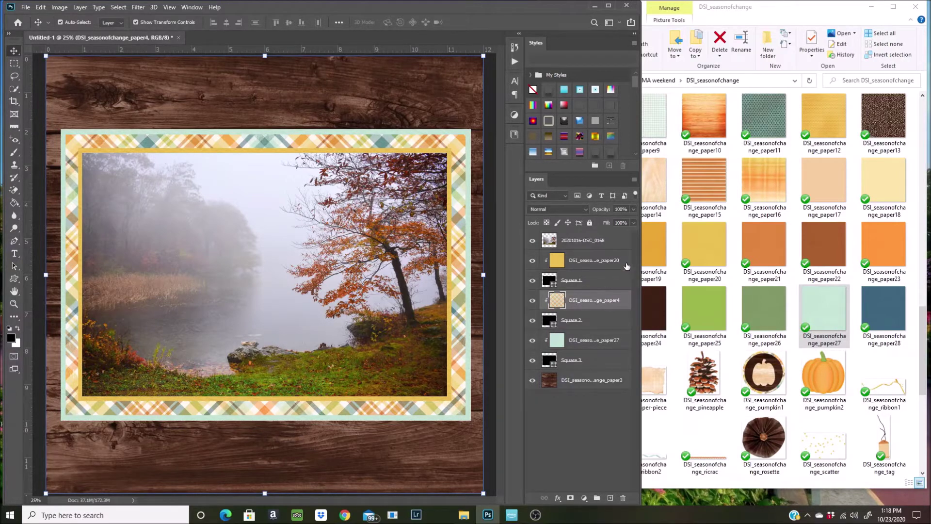
pyautogui.click(764, 190)
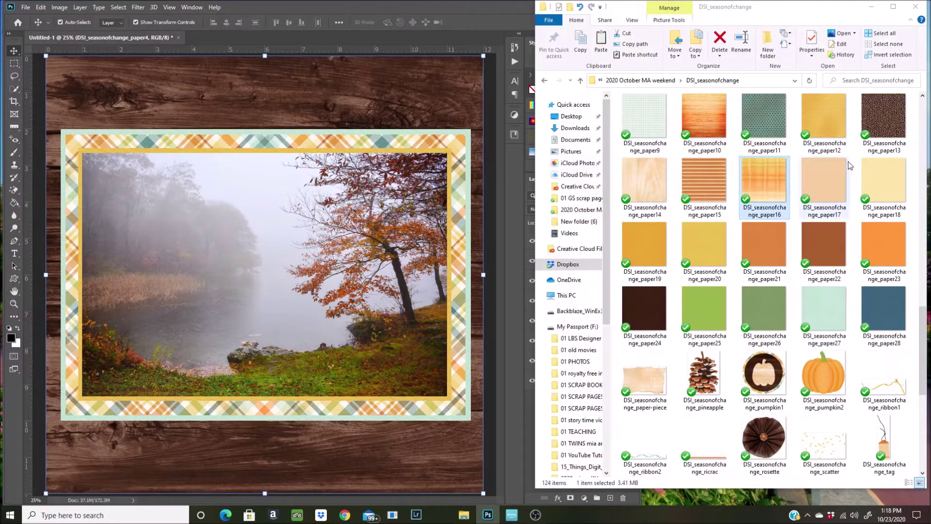
pyautogui.scroll(3, 853, 159)
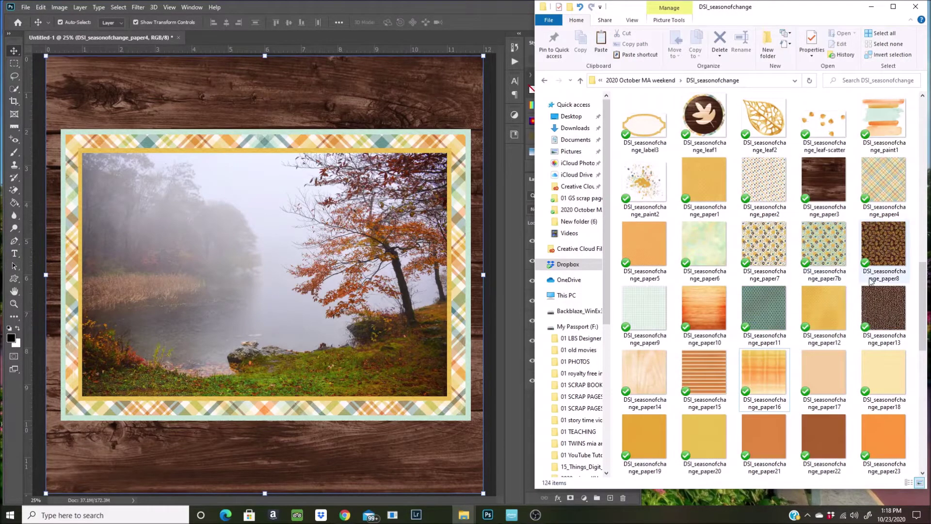
pyautogui.click(894, 308)
pyautogui.moveTo(894, 308); pyautogui.dragTo(239, 222)
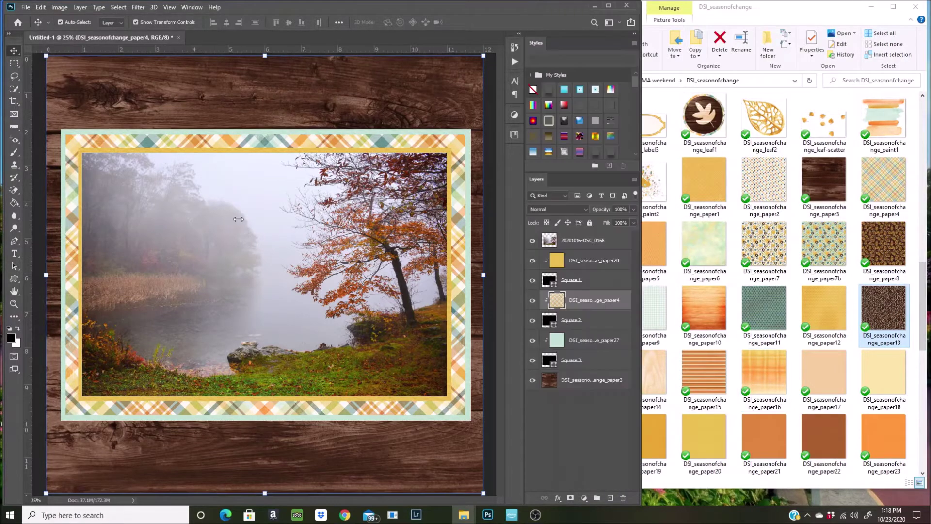
pyautogui.rightClick(605, 290)
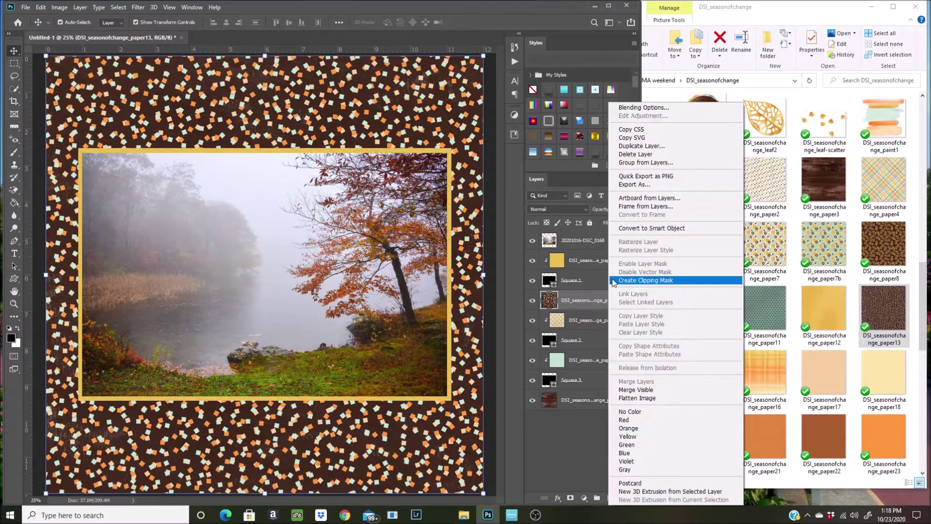
pyautogui.click(613, 280)
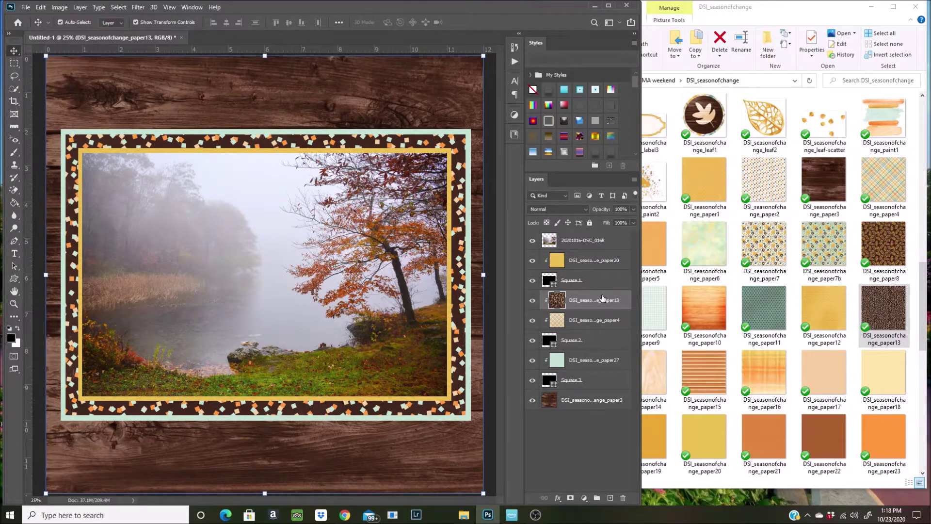
# - Add the floral DSI_seasonofchange_paper7b above the brown confetti paper and clip it to the middle mat
pyautogui.moveTo(825, 243); pyautogui.dragTo(326, 260)
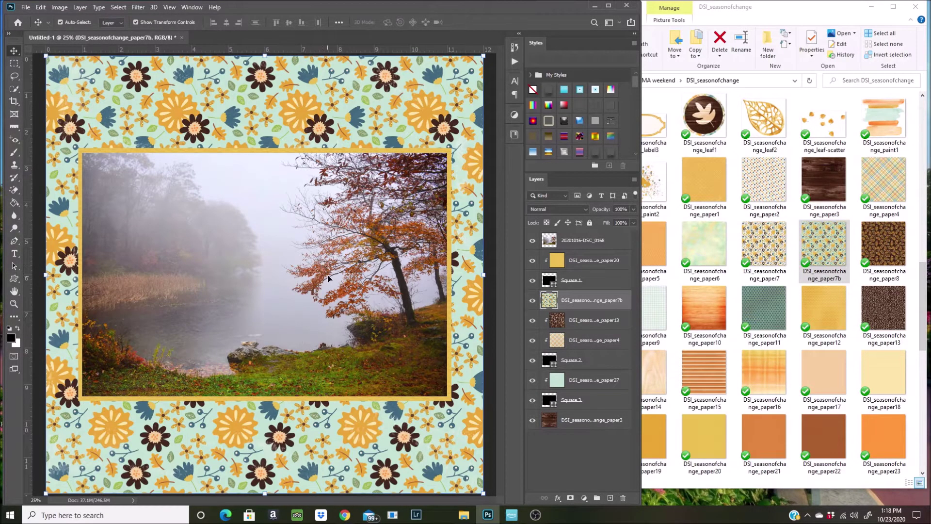
pyautogui.rightClick(604, 293)
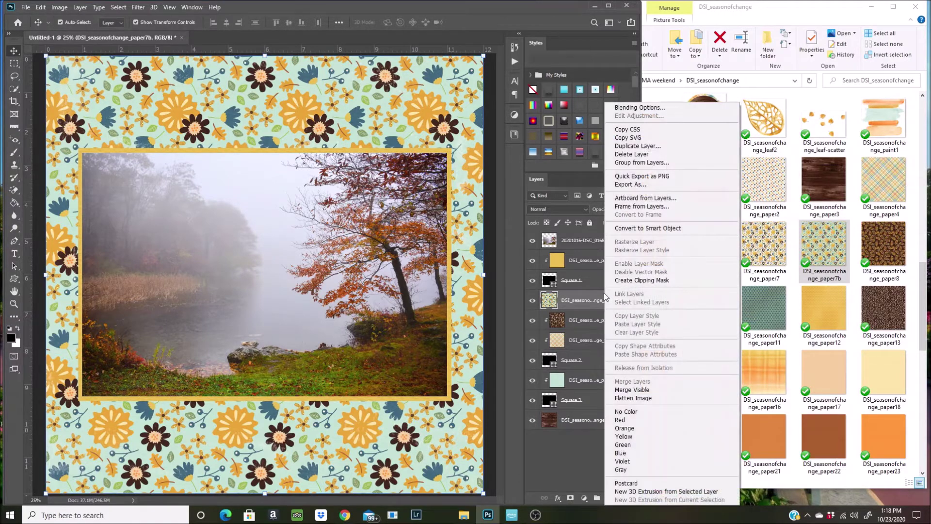
pyautogui.click(616, 282)
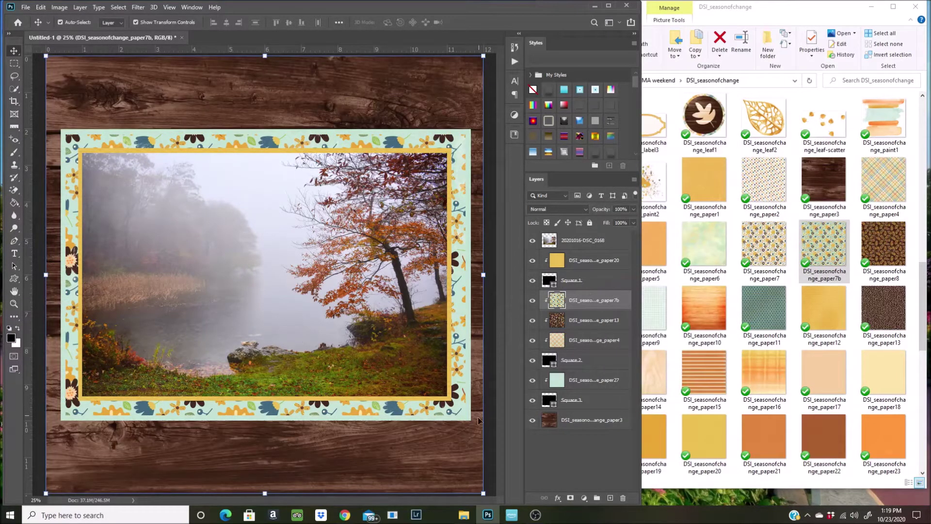
# - Add the blue DSI_seasonofchange_paper28 above the mint paper and clip it to the outer mat
pyautogui.click(587, 382)
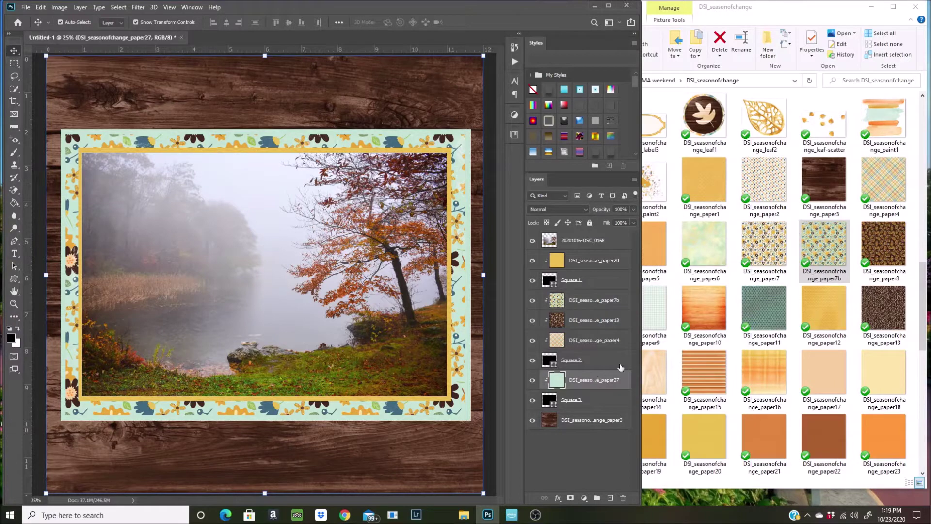
pyautogui.scroll(-3, 759, 394)
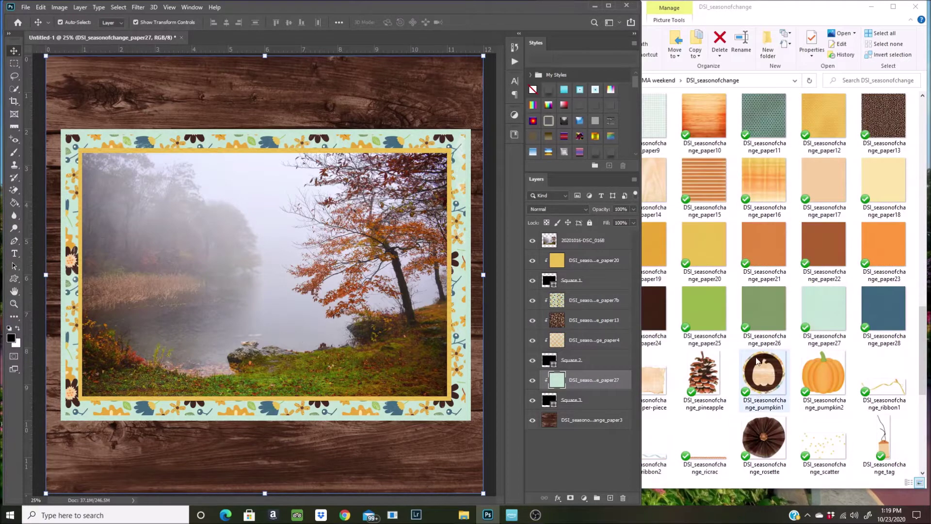
pyautogui.moveTo(892, 311); pyautogui.dragTo(592, 368)
pyautogui.rightClick(592, 372)
pyautogui.click(599, 281)
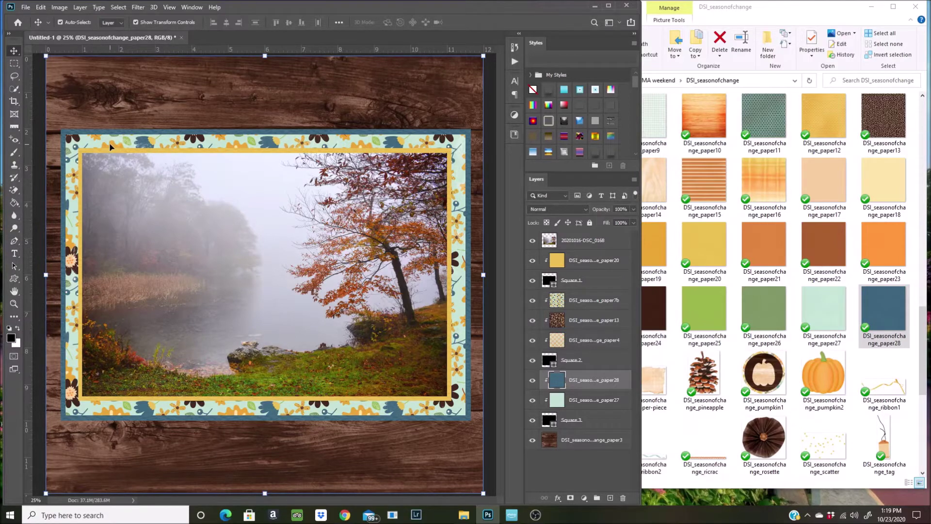
pyautogui.scroll(5, 68, 190)
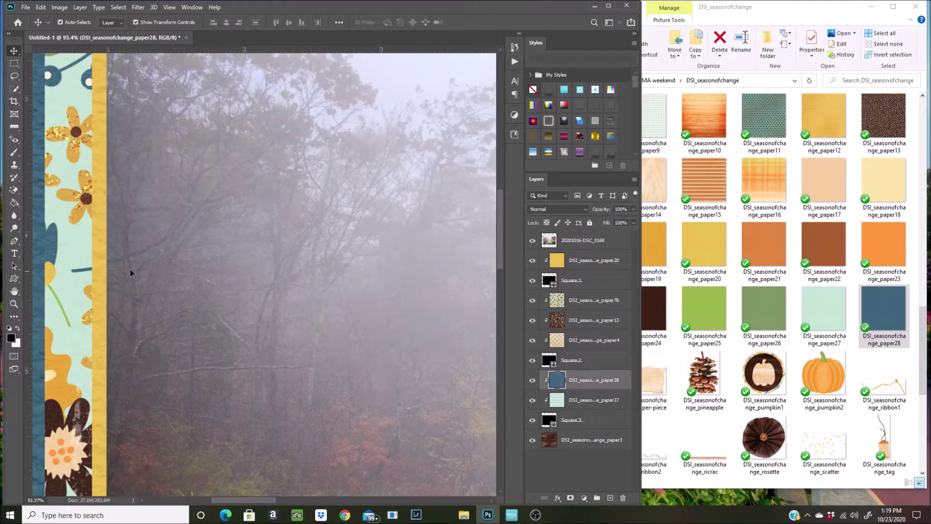
# - Add the dark brown DSI_seasonofchange_paper24 above the yellow paper and clip it to the inner mat
pyautogui.scroll(-5, 222, 287)
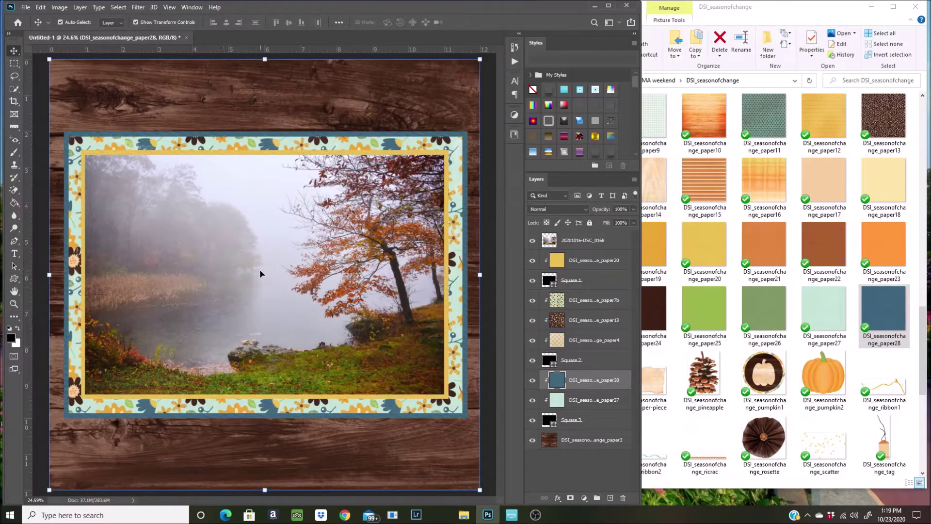
pyautogui.click(582, 260)
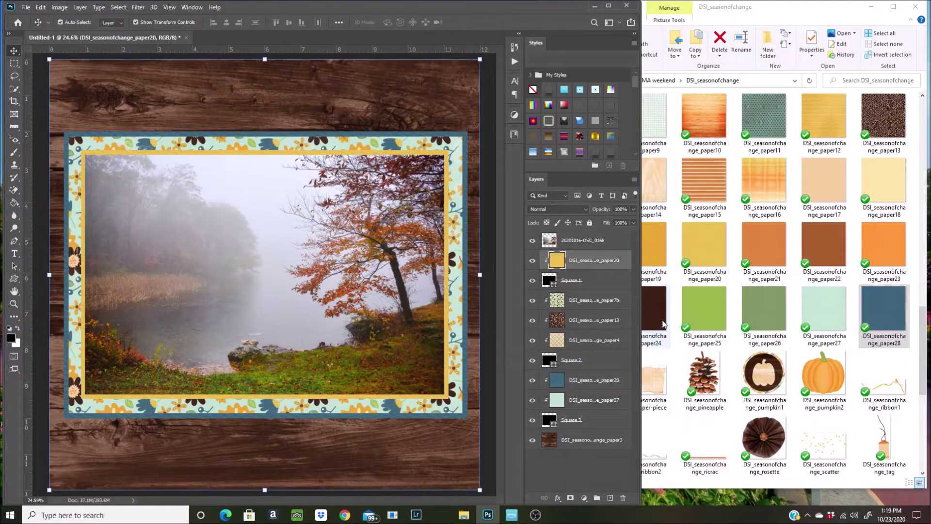
pyautogui.click(656, 315)
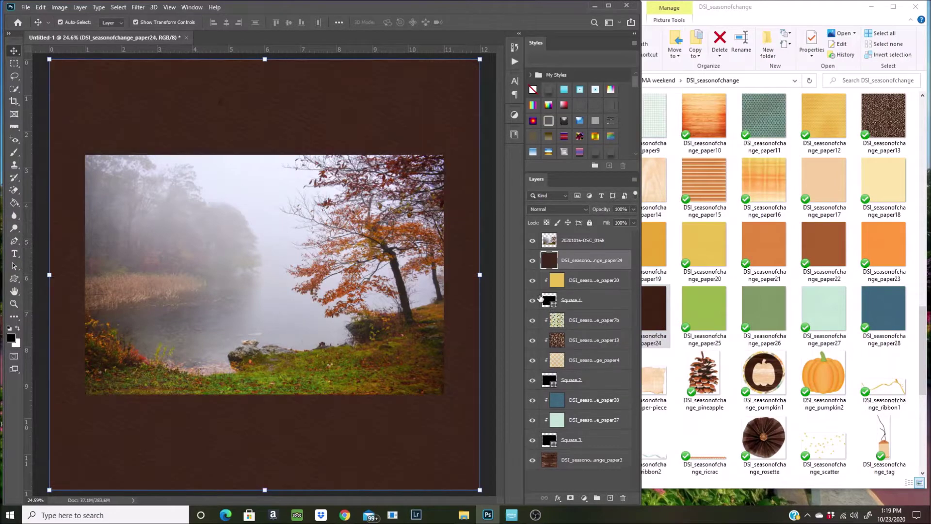
pyautogui.rightClick(605, 257)
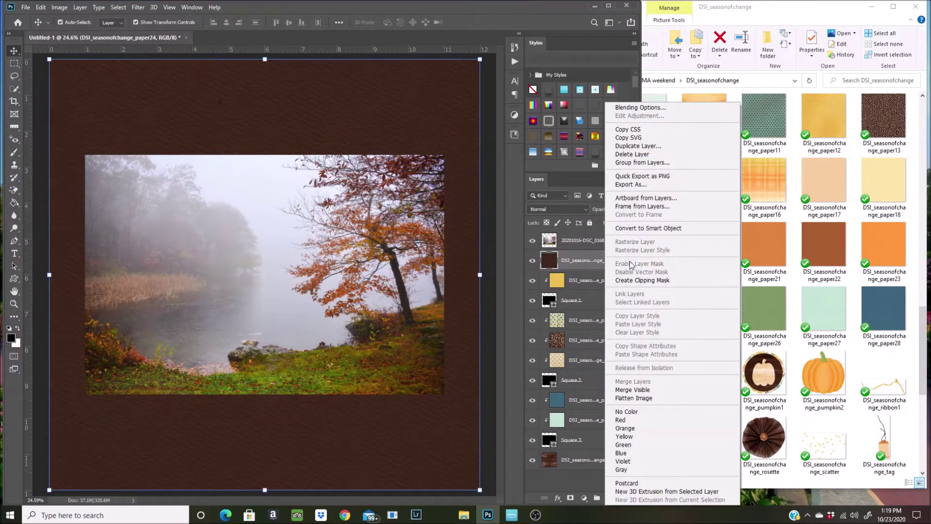
pyautogui.click(634, 279)
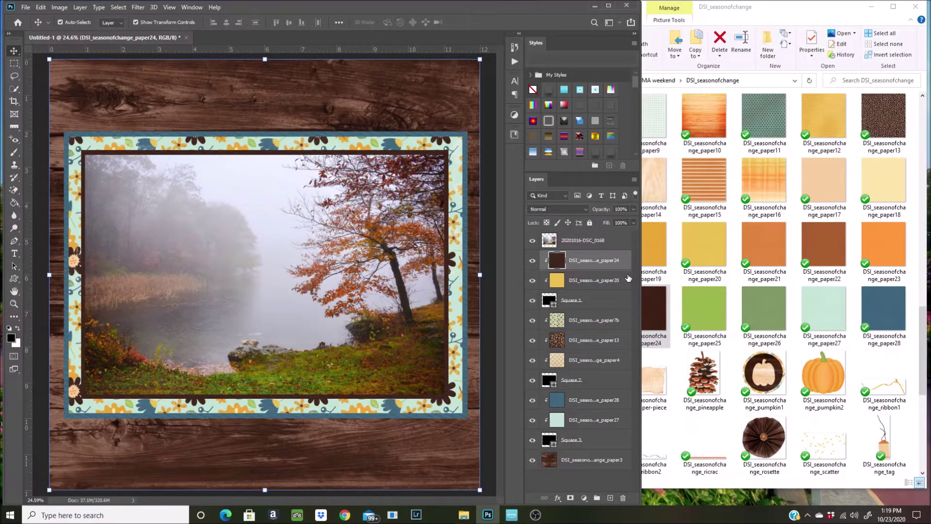
# - Try the yellow DSI_seasonofchange_paper20 on the outer mat by clipping it above the blue paper, and hide it
pyautogui.moveTo(596, 283); pyautogui.dragTo(602, 401)
pyautogui.rightClick(598, 376)
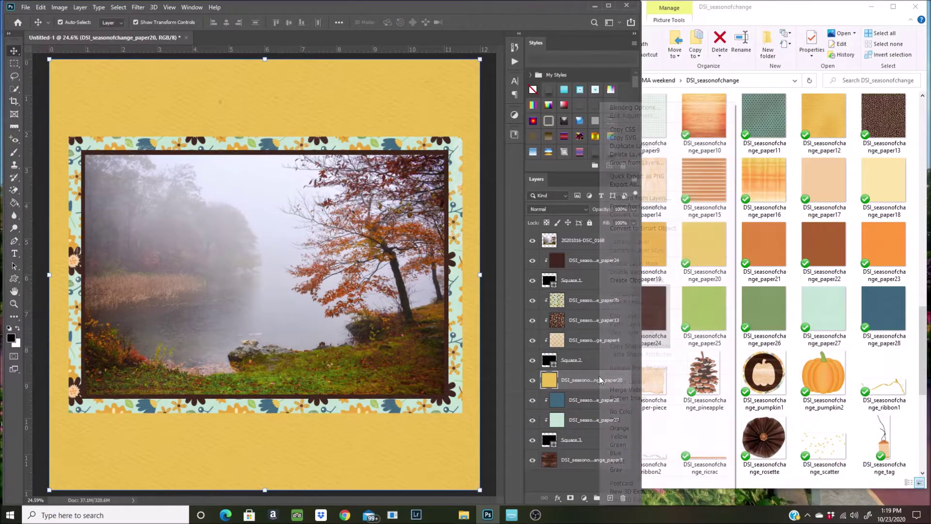
pyautogui.click(624, 281)
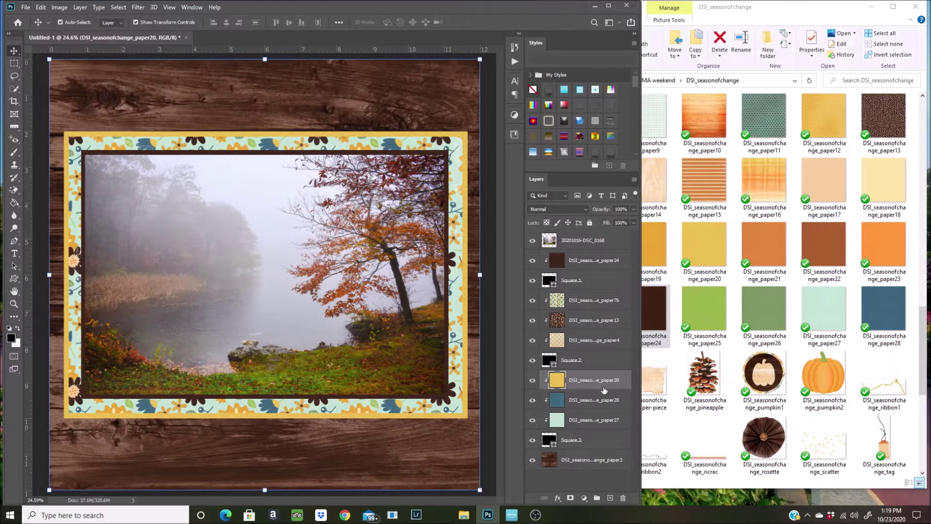
pyautogui.click(536, 381)
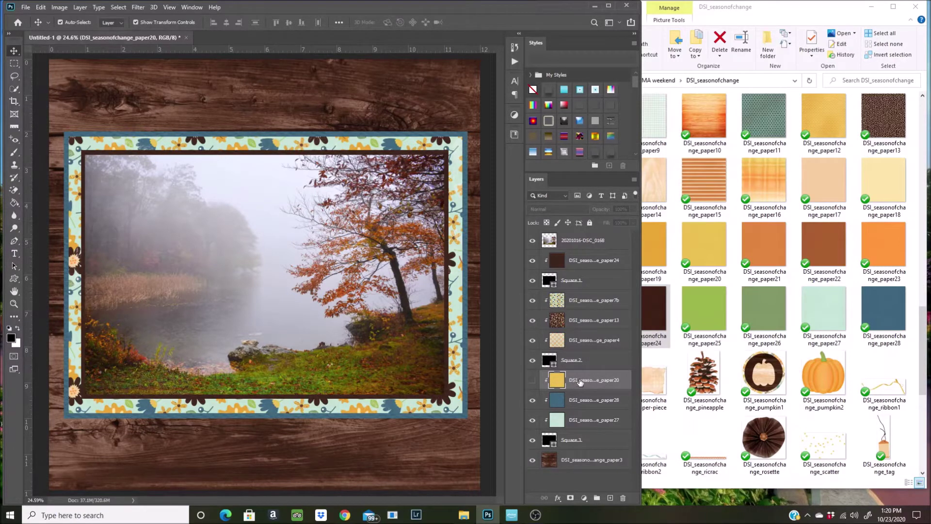
# - Add an empty layer above the dark brown paper, and scale the lake photo to about 95.75%, centered on the mats
pyautogui.click(588, 260)
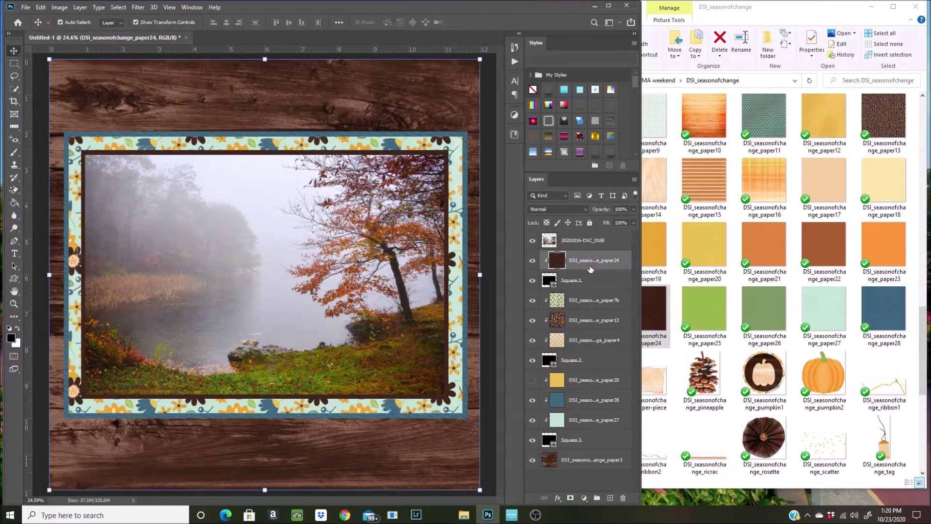
pyautogui.click(609, 498)
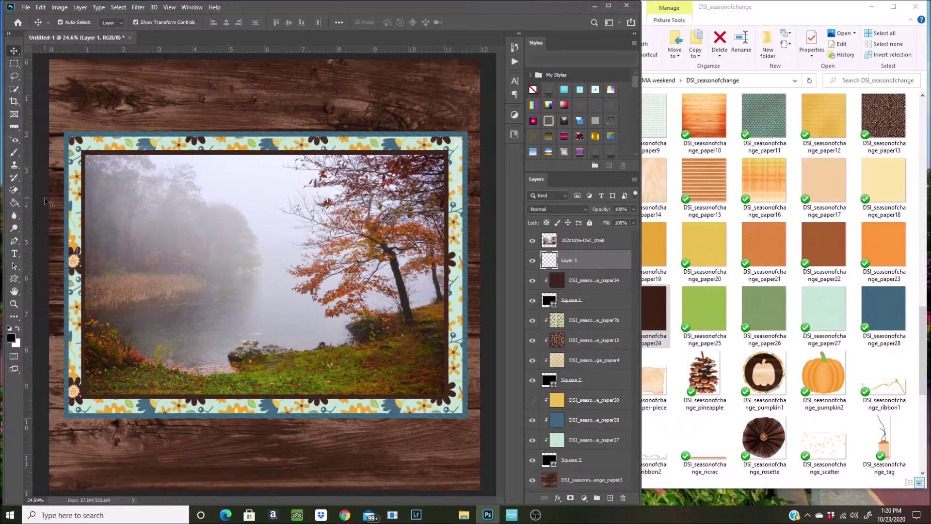
pyautogui.click(277, 240)
pyautogui.moveTo(444, 155); pyautogui.dragTo(428, 165)
pyautogui.moveTo(371, 236); pyautogui.dragTo(377, 233)
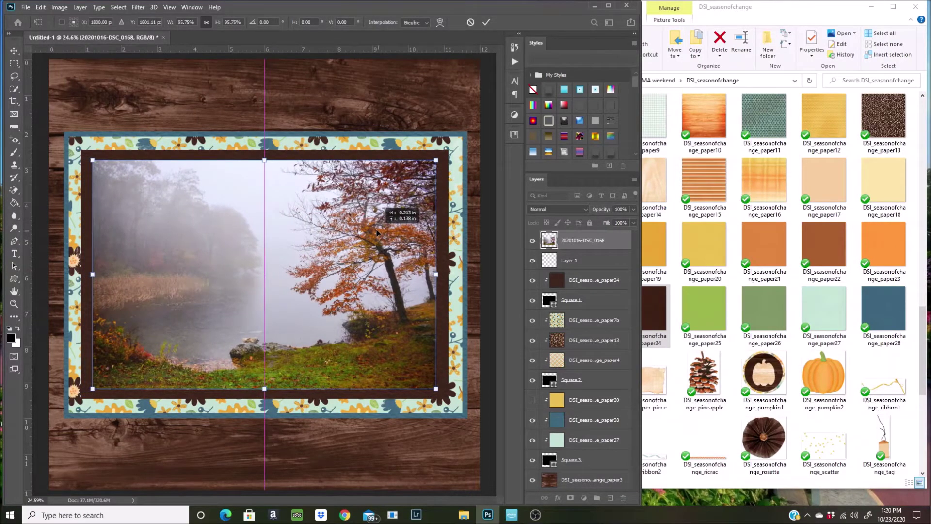
pyautogui.moveTo(378, 234); pyautogui.dragTo(378, 233)
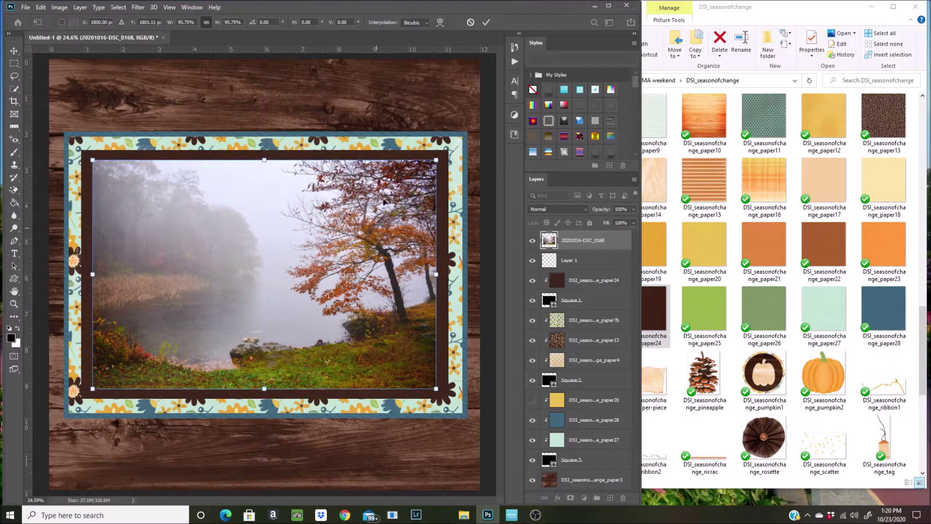
pyautogui.click(486, 22)
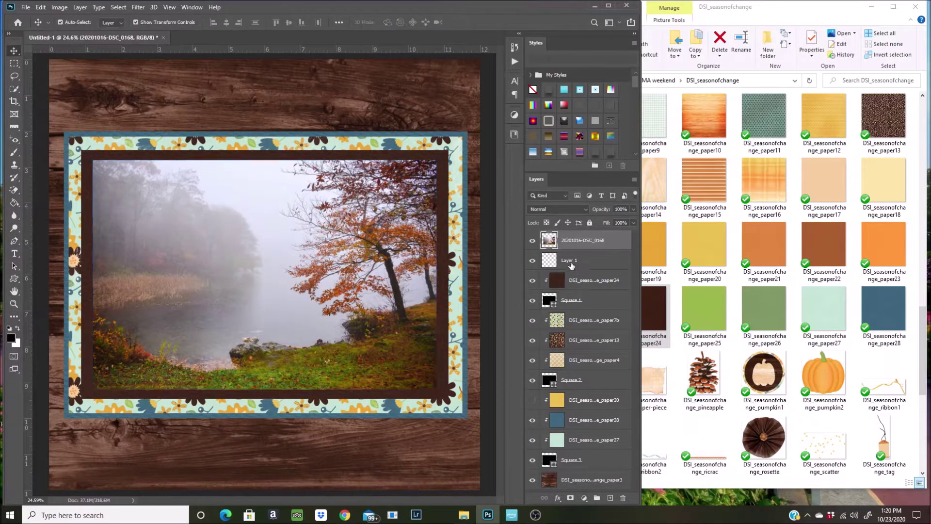
# - Draw a black rectangle about 2930 by 2000 px behind the photo and widen it on the left to about 100.63%
pyautogui.click(570, 262)
pyautogui.click(16, 278)
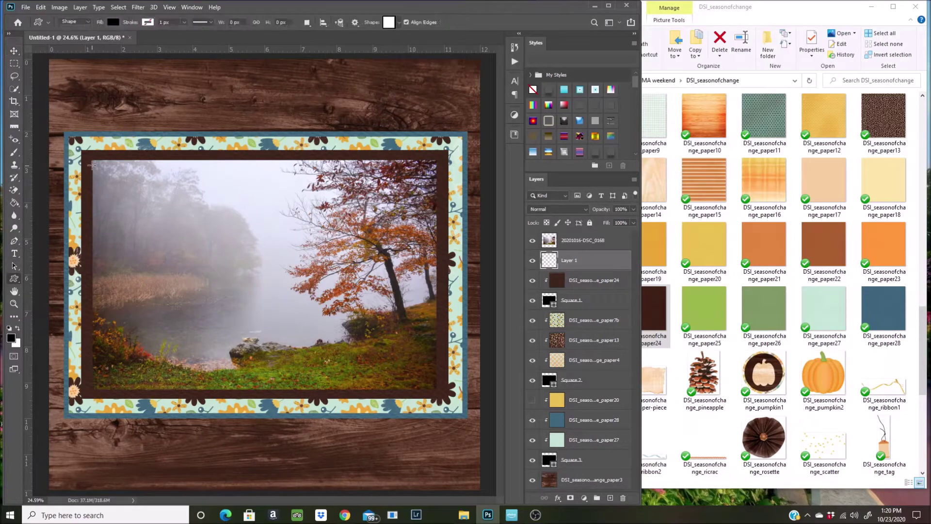
pyautogui.moveTo(89, 156); pyautogui.dragTo(440, 394)
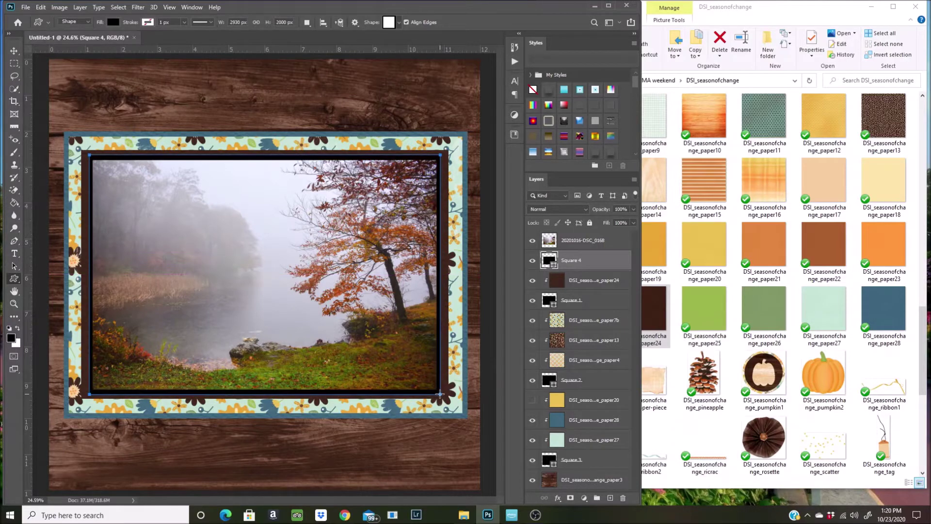
pyautogui.scroll(1, 301, 362)
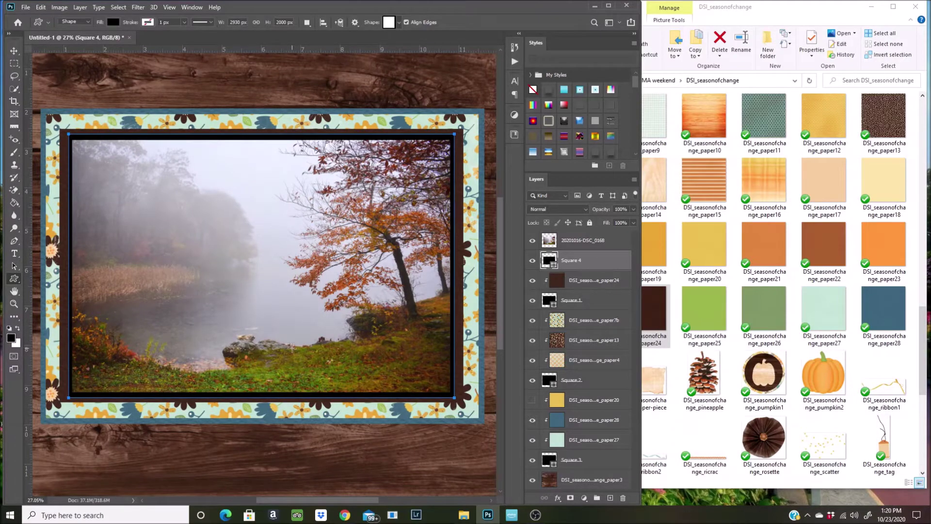
pyautogui.click(14, 51)
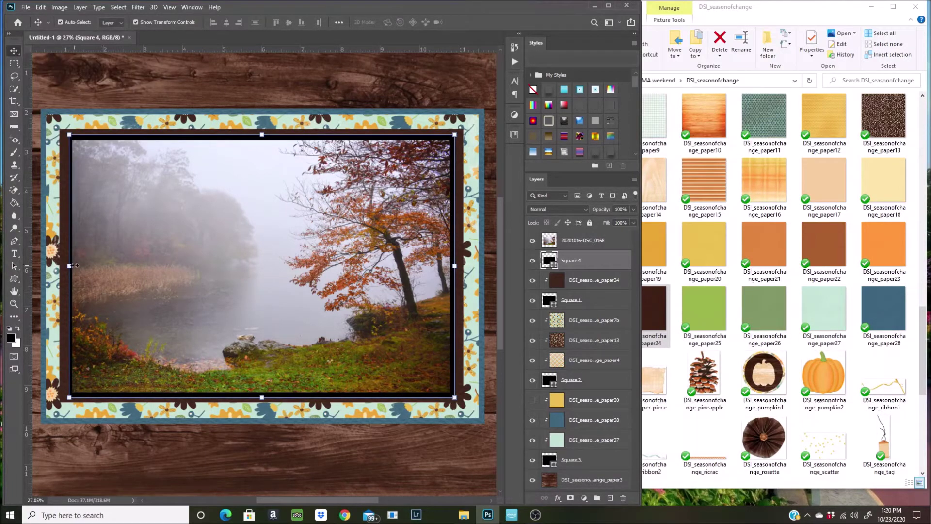
pyautogui.moveTo(70, 266); pyautogui.dragTo(69, 267)
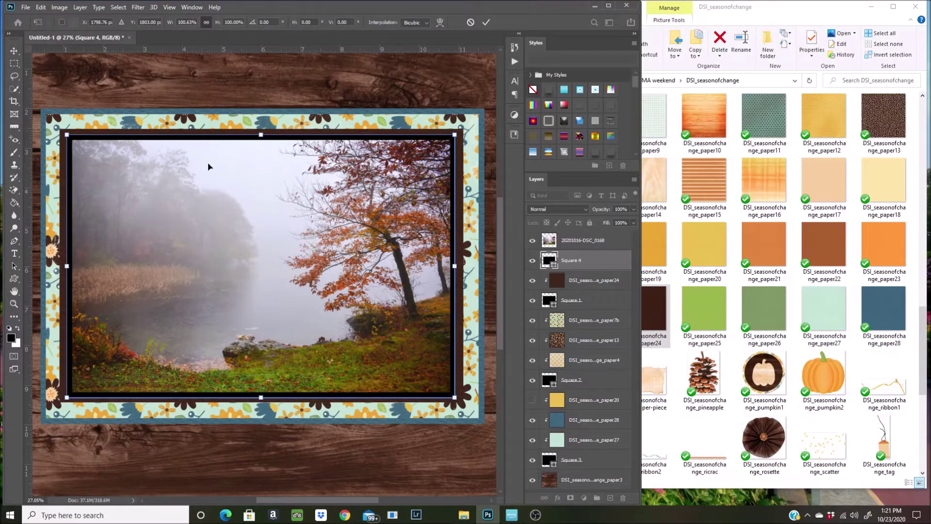
pyautogui.click(486, 23)
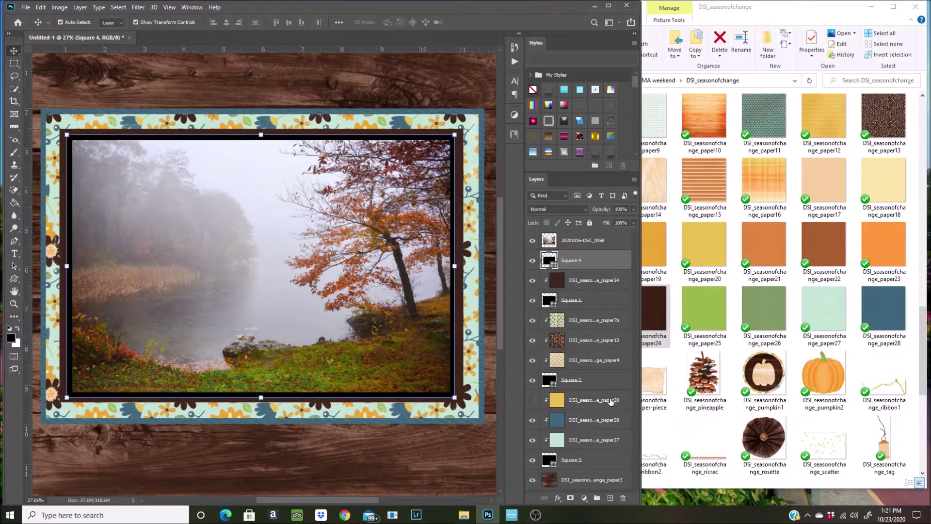
# - Move the yellow DSI_seasonofchange_paper20 above the new rectangle, make it visible, and clip it to that shape
pyautogui.moveTo(599, 401); pyautogui.dragTo(590, 256)
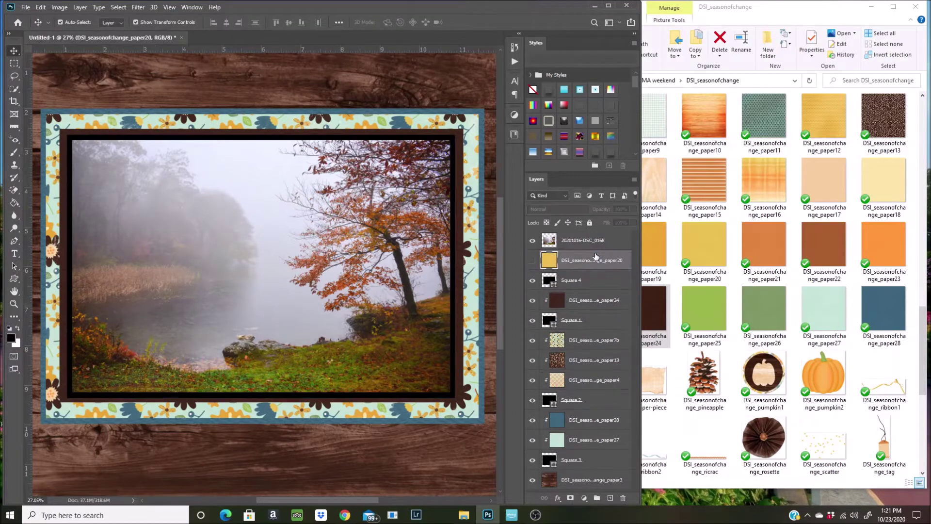
pyautogui.click(532, 260)
pyautogui.rightClick(597, 257)
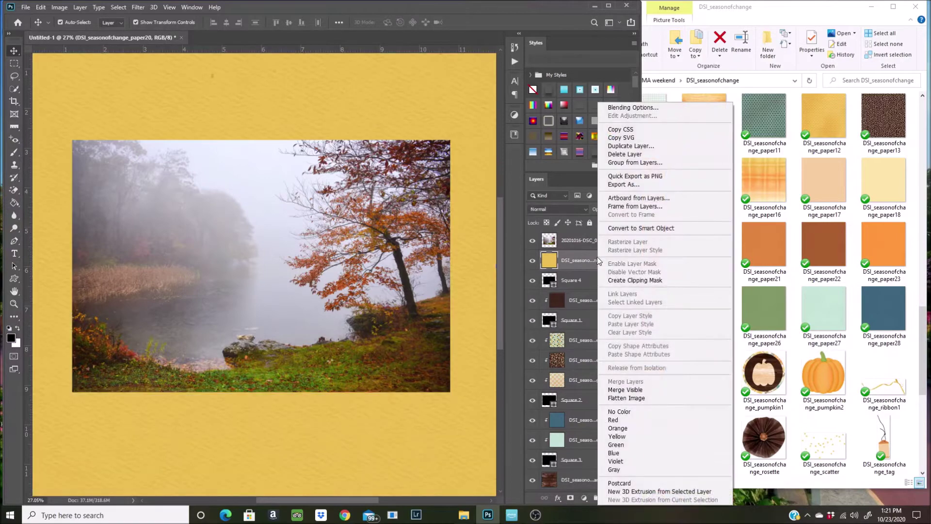
pyautogui.click(621, 279)
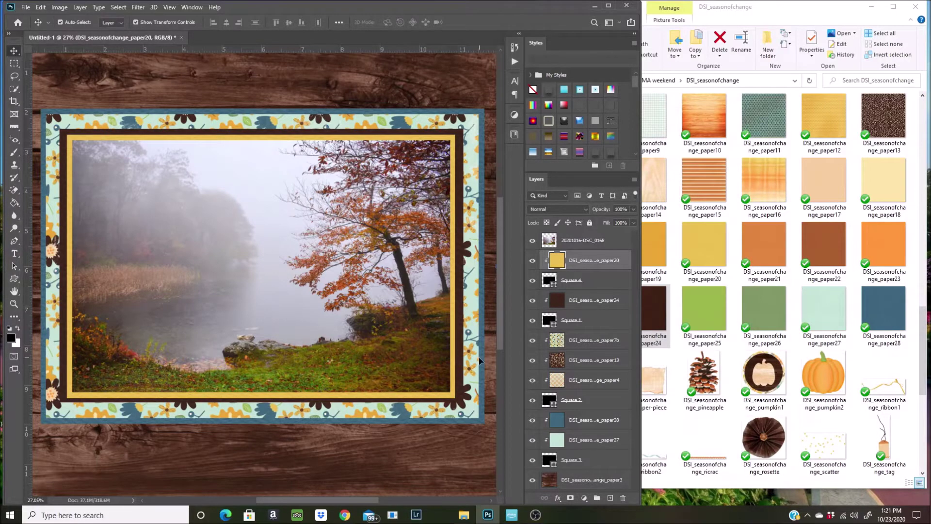
# - Reduce the height of the yellow mat's rectangle to about 99.54% from its bottom edge to even out the border
pyautogui.scroll(1, 479, 361)
pyautogui.scroll(1, 461, 245)
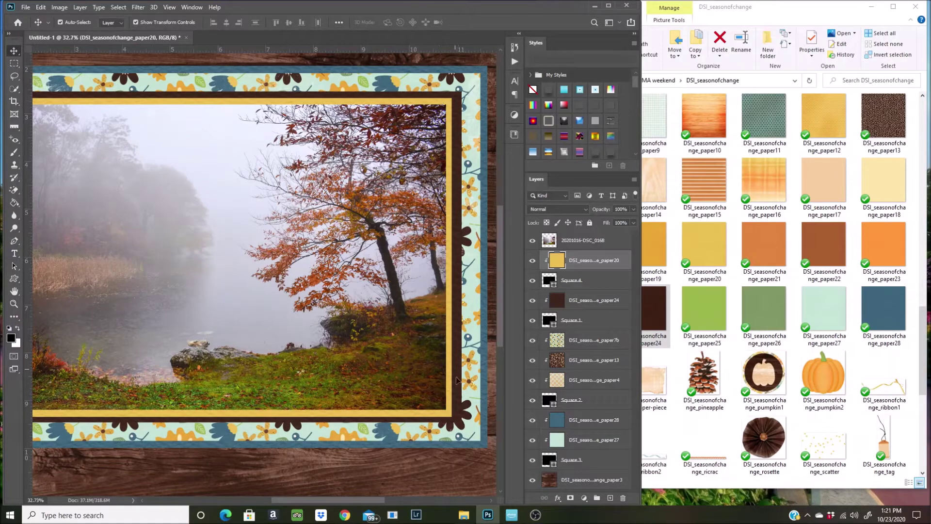
pyautogui.click(584, 281)
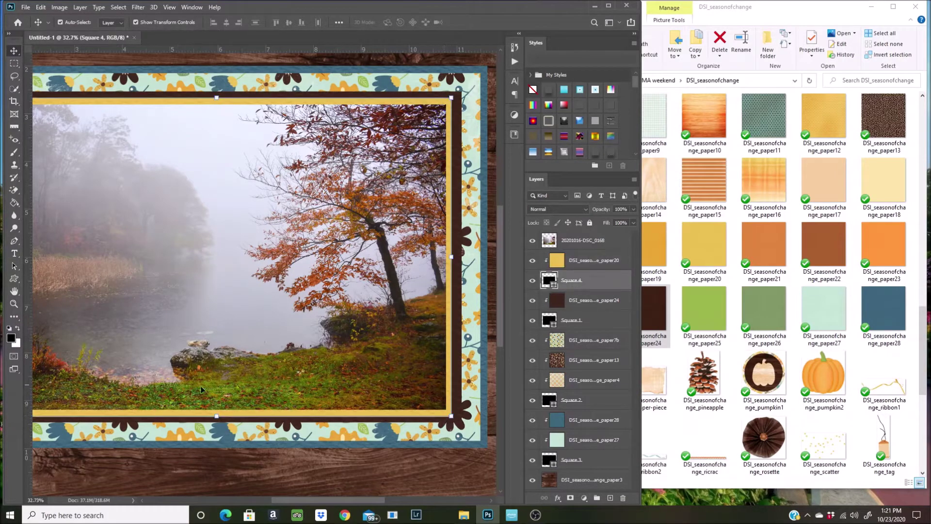
pyautogui.moveTo(217, 416); pyautogui.dragTo(216, 415)
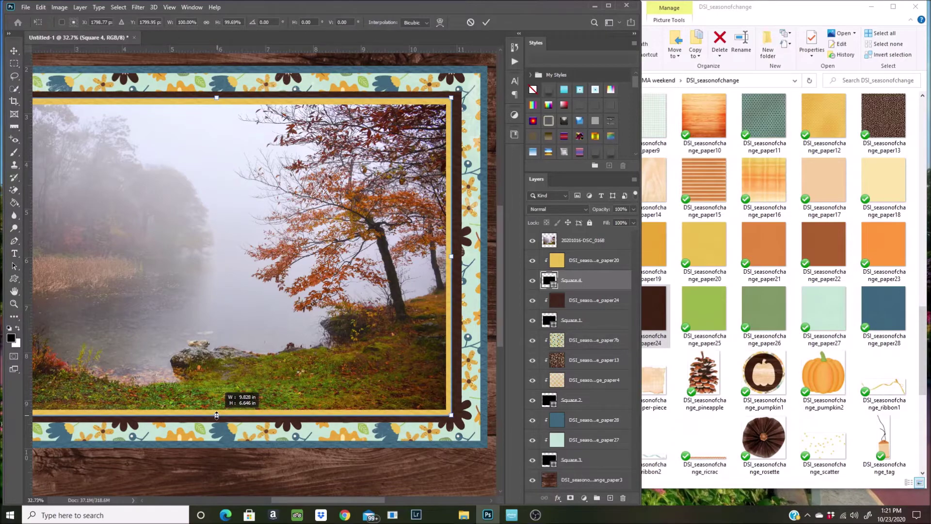
pyautogui.moveTo(217, 415); pyautogui.dragTo(217, 414)
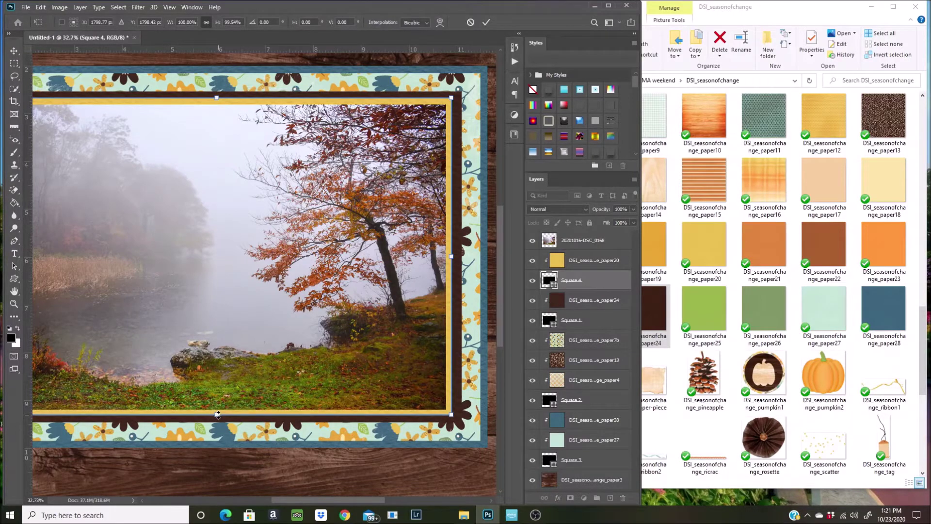
pyautogui.click(486, 22)
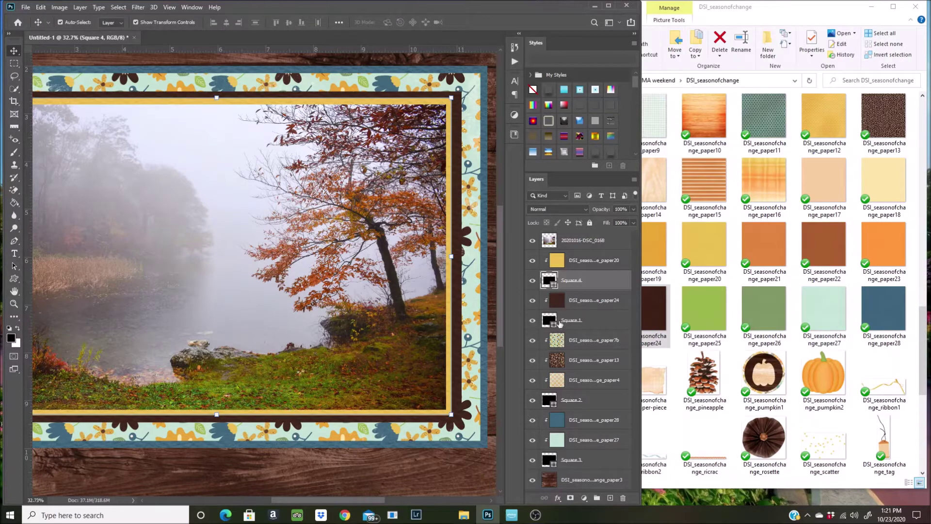
# - Narrow the dark brown mat's rectangle on both sides to about 99% width so its border is even
pyautogui.click(585, 320)
pyautogui.moveTo(461, 256); pyautogui.dragTo(459, 255)
pyautogui.moveTo(337, 500); pyautogui.dragTo(291, 490)
pyautogui.moveTo(156, 255); pyautogui.dragTo(158, 255)
pyautogui.click(487, 21)
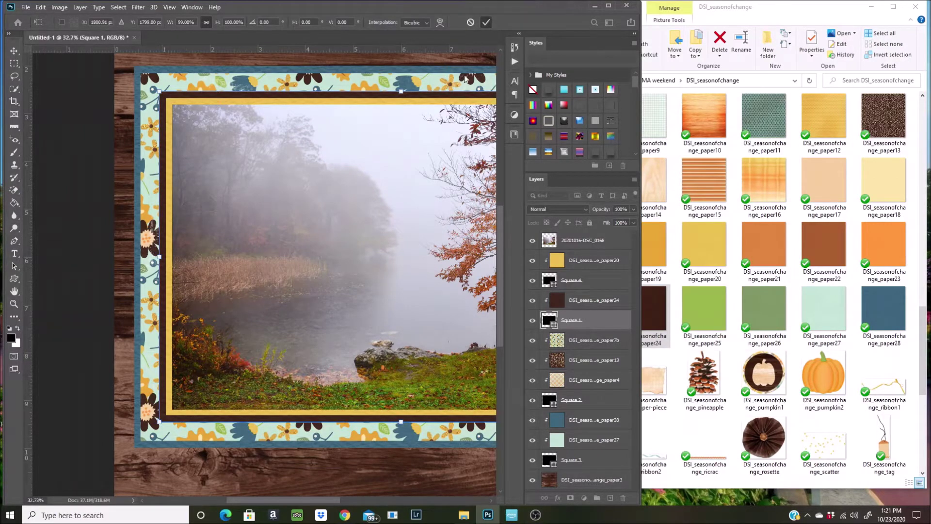
pyautogui.hotkey('ctrl', '0')
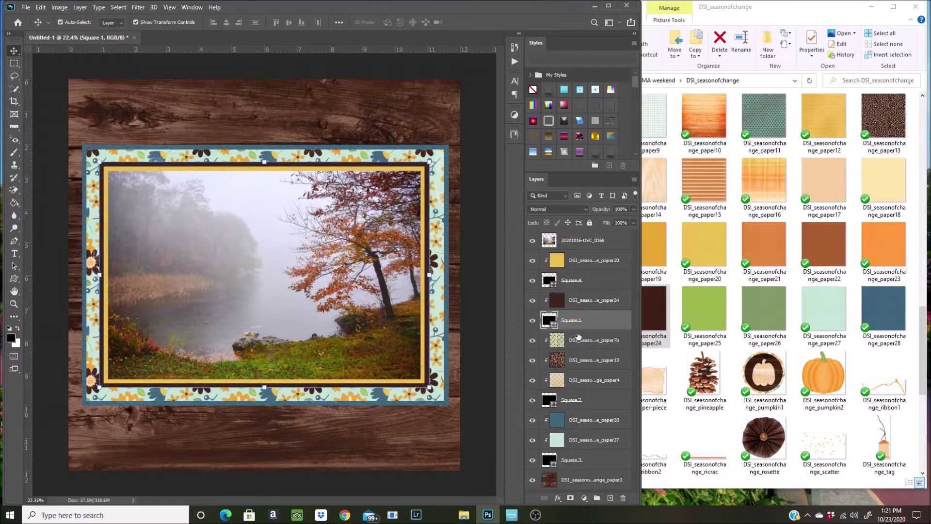
# - Delete the unused plaid paper4, brown confetti paper13 and mint paper27 layers
pyautogui.click(591, 380)
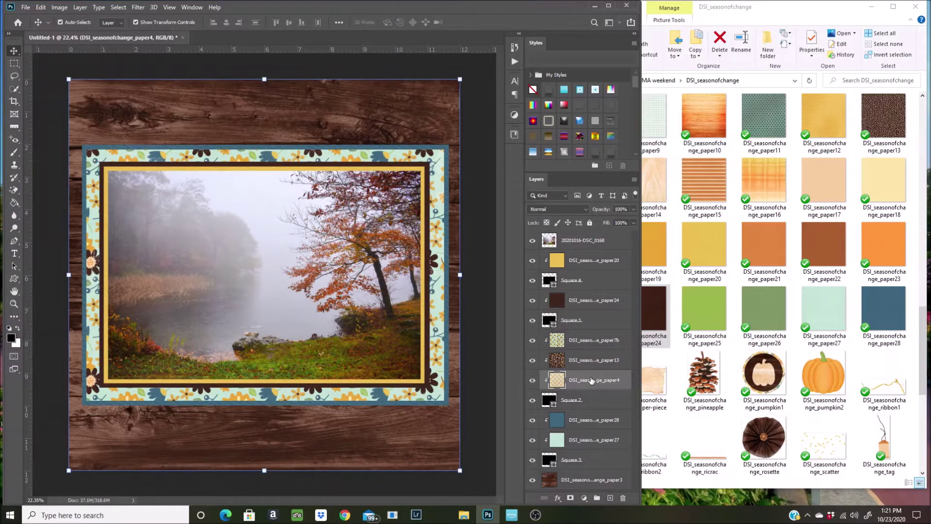
pyautogui.keyDown('shift'); pyautogui.click(591, 361); pyautogui.keyUp('shift')
pyautogui.press('Delete')
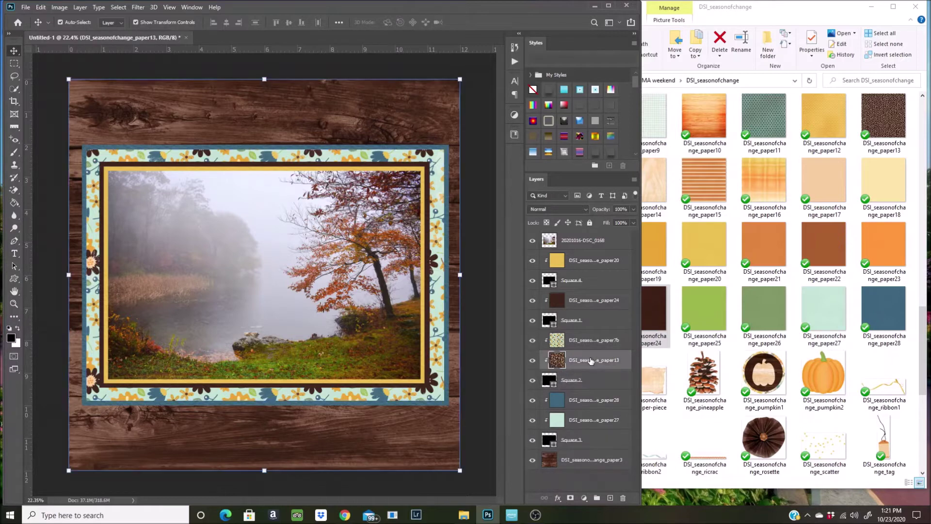
pyautogui.click(587, 400)
pyautogui.press('Delete')
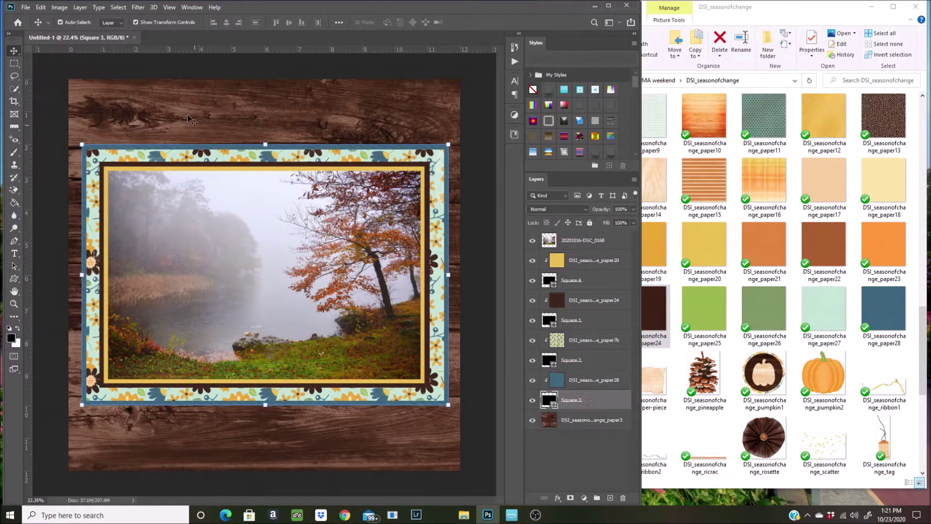
# - Start saving the page and choose the 01 SS Scrap Pages folder in Dropbox as its location
pyautogui.click(26, 8)
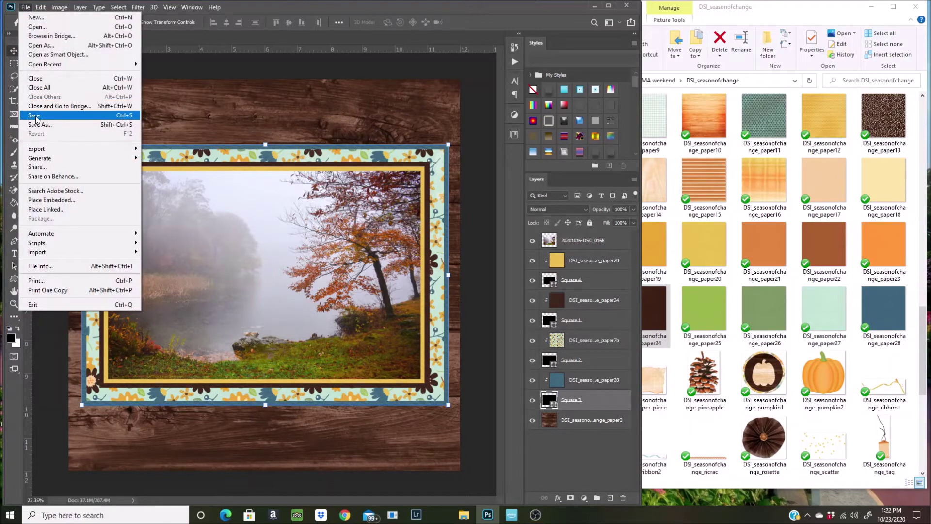
pyautogui.click(36, 116)
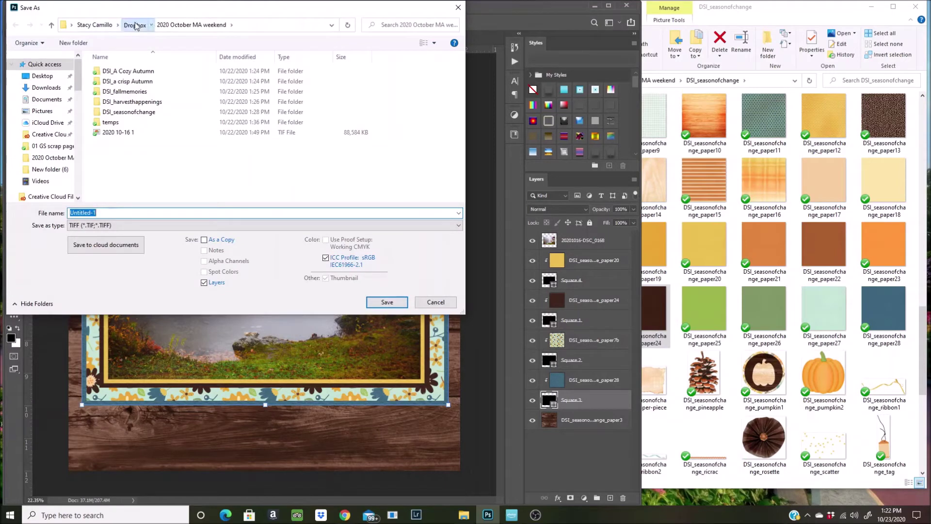
pyautogui.click(133, 25)
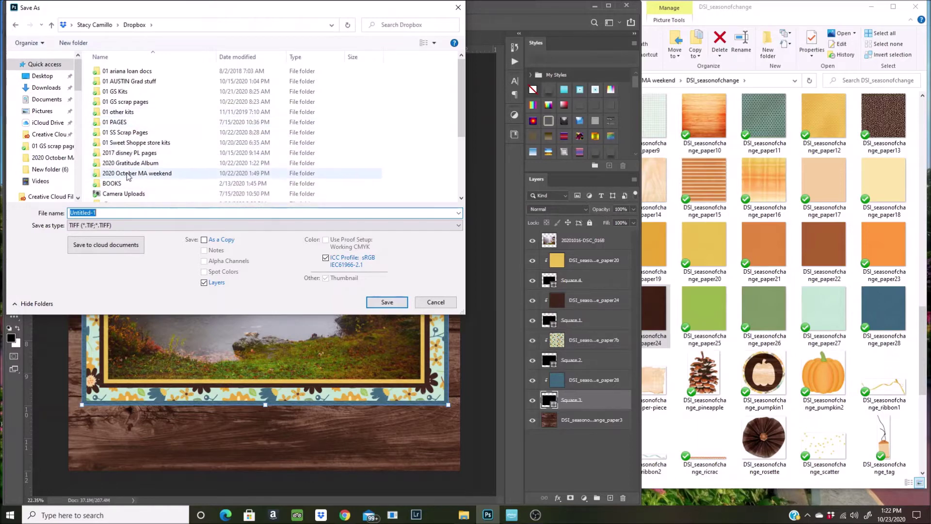
pyautogui.scroll(-1, 131, 191)
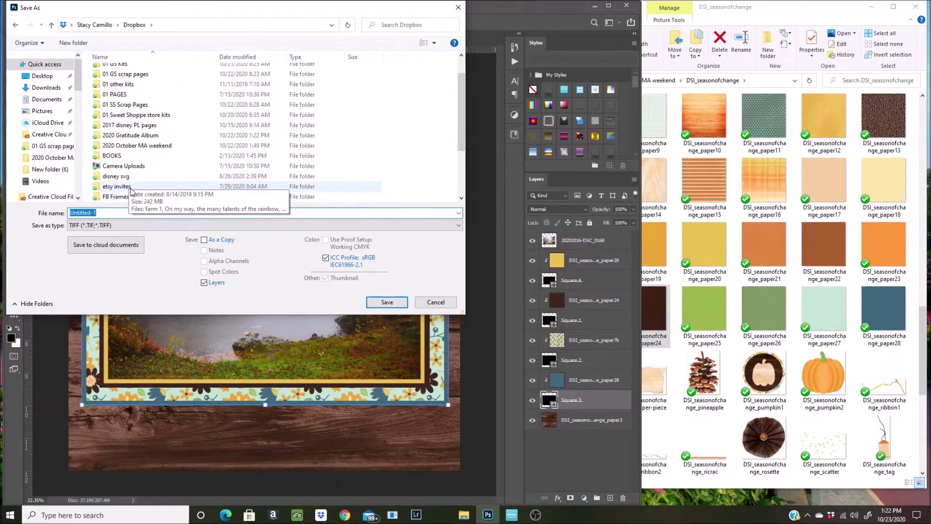
pyautogui.scroll(-2, 129, 186)
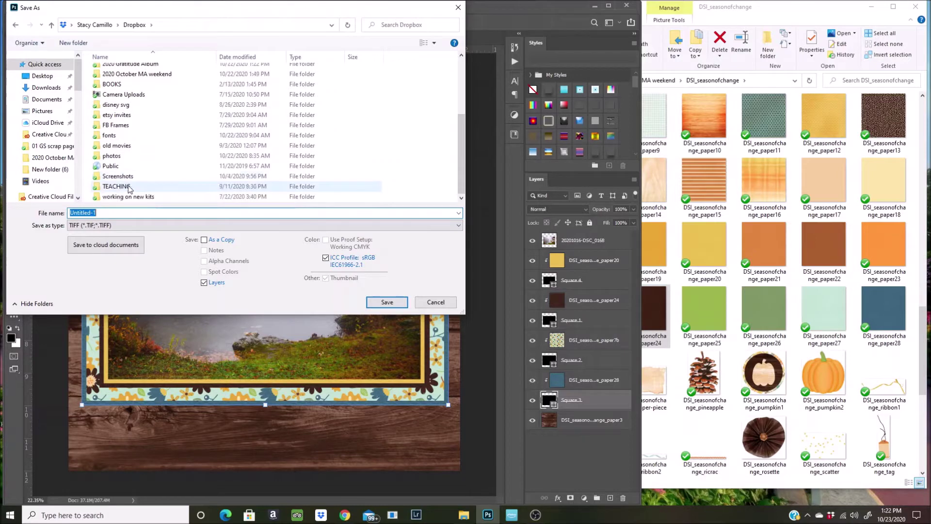
pyautogui.scroll(3, 129, 188)
pyautogui.scroll(-2, 130, 178)
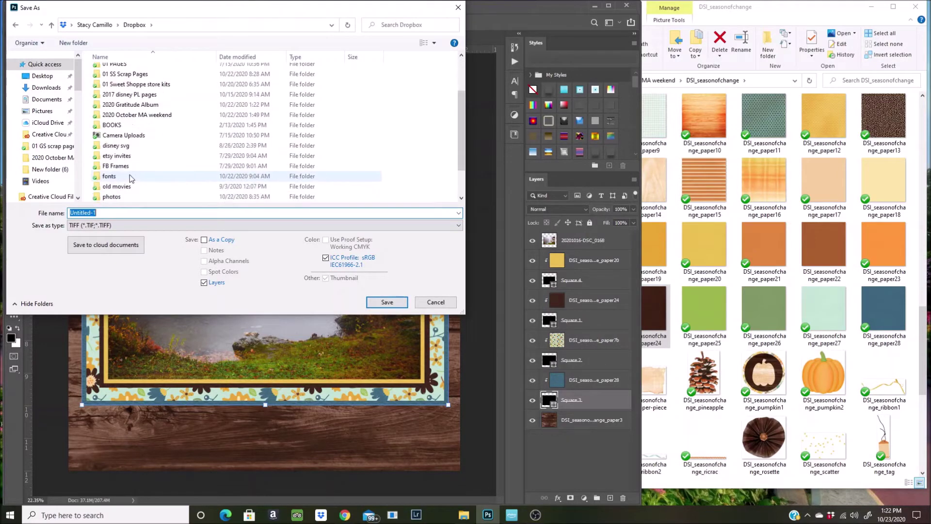
pyautogui.scroll(-2, 130, 174)
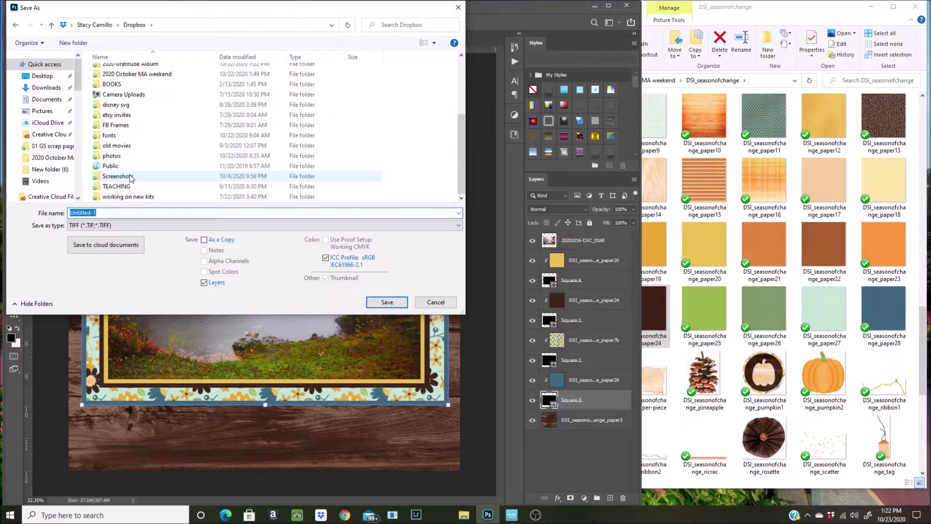
pyautogui.scroll(1, 130, 175)
pyautogui.scroll(1, 129, 175)
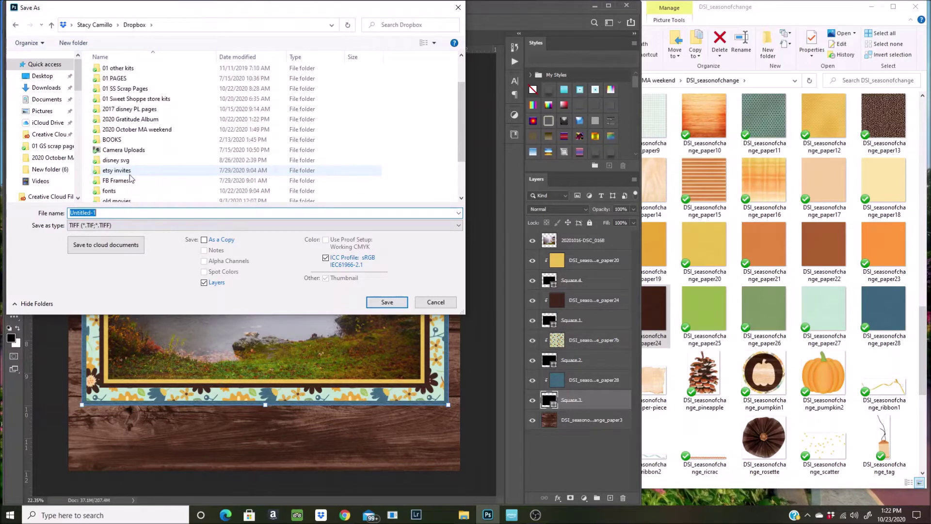
pyautogui.click(129, 90)
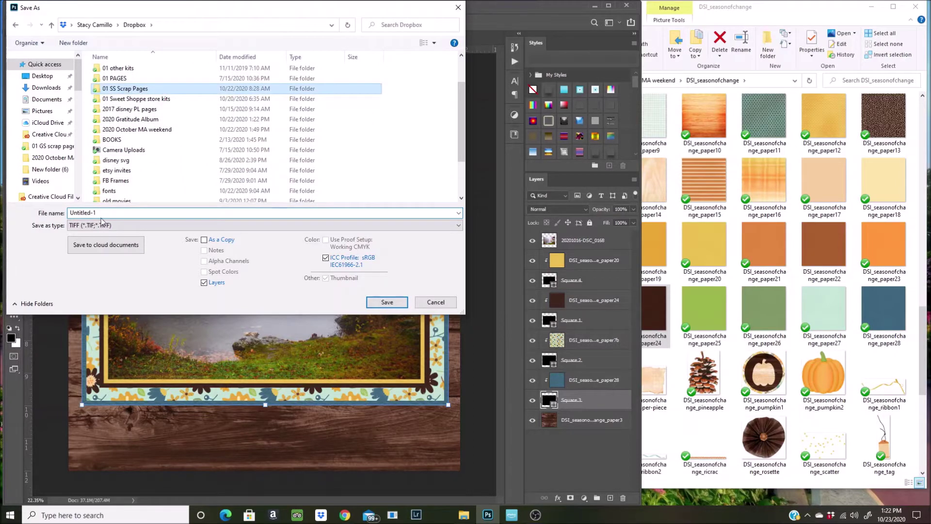
pyautogui.doubleClick(136, 88)
# - Name the file "2020 october 16 Lake at PSP" and save it as a layered TIFF with LZW image compression and ZIP layer compression
pyautogui.click(107, 212)
pyautogui.write('2020')
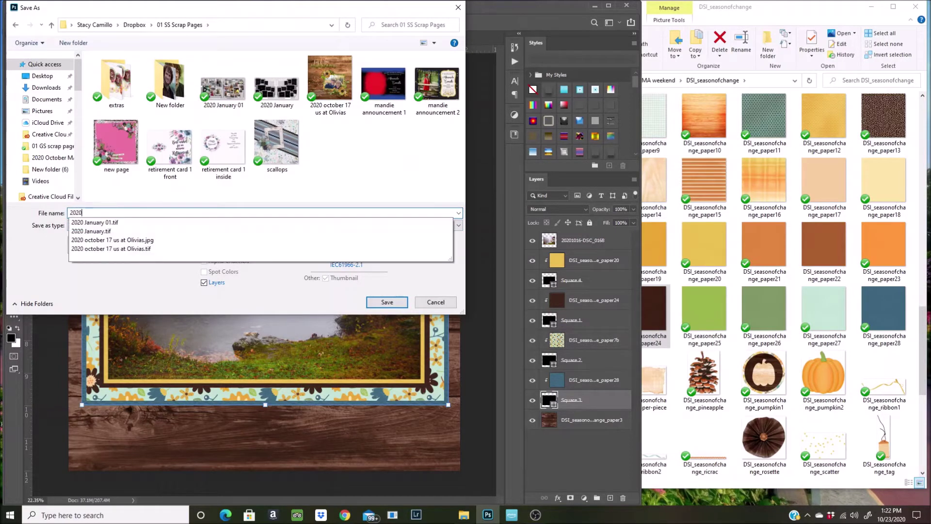
pyautogui.write(' oc')
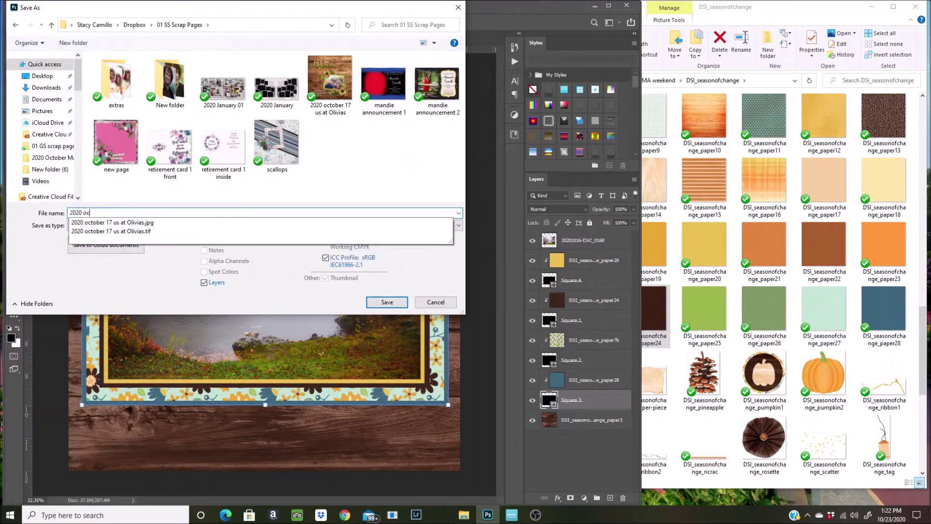
pyautogui.write('tober 17')
pyautogui.press('BackSpace')
pyautogui.press('BackSpace')
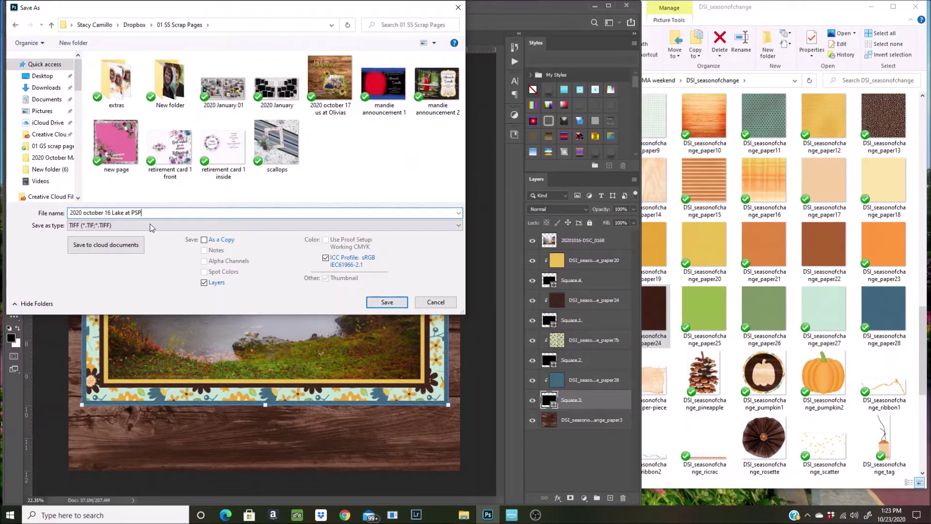
pyautogui.click(397, 303)
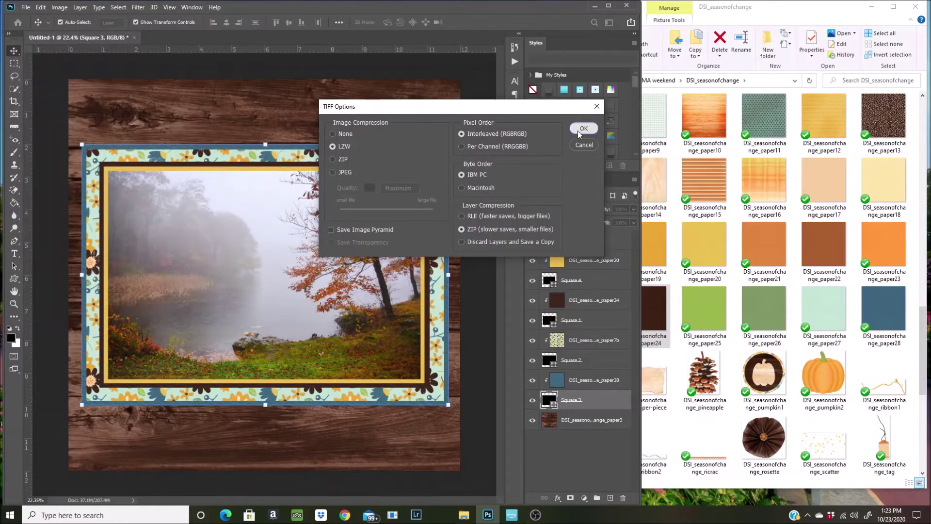
pyautogui.click(584, 129)
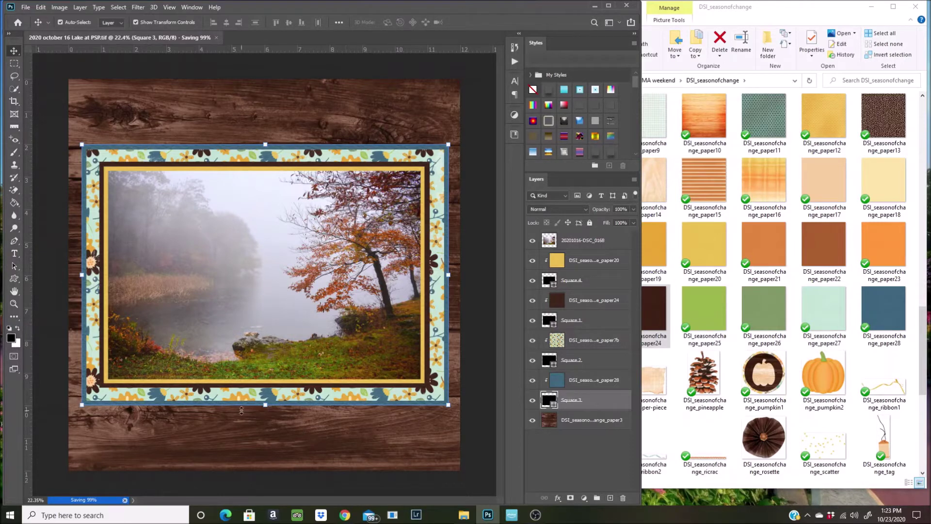
# - Link the lake photo, the four mat rectangles and their clipped papers together, leaving out the wood background
pyautogui.keyDown('shift'); pyautogui.click(611, 241); pyautogui.keyUp('shift')
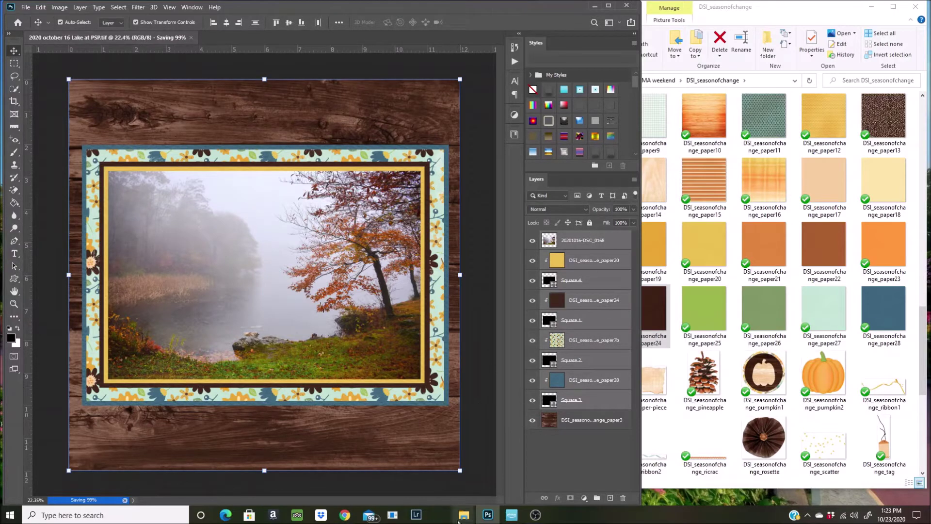
pyautogui.click(544, 498)
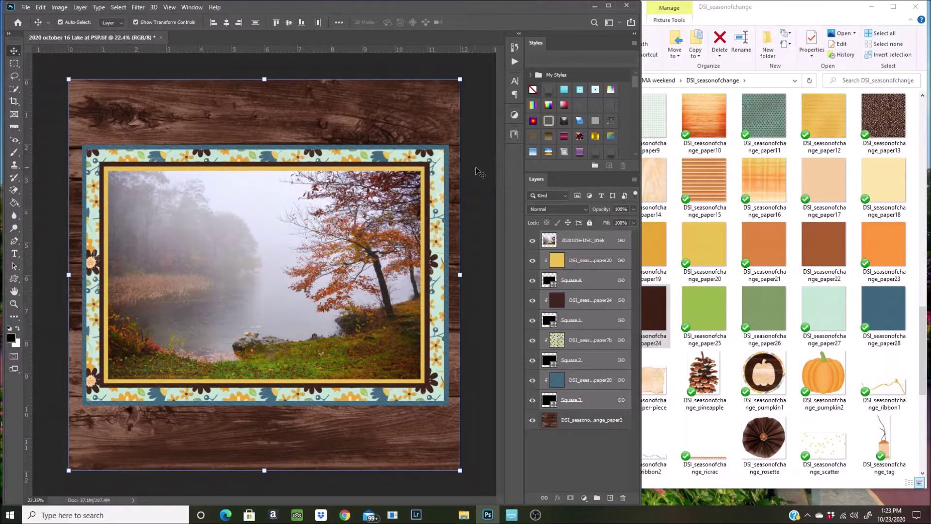
# - Place DSI_seasonofchange_foliage2, foliage1, foliage3 and foliage4 from the kit folder on the page above the lake photo
pyautogui.click(606, 238)
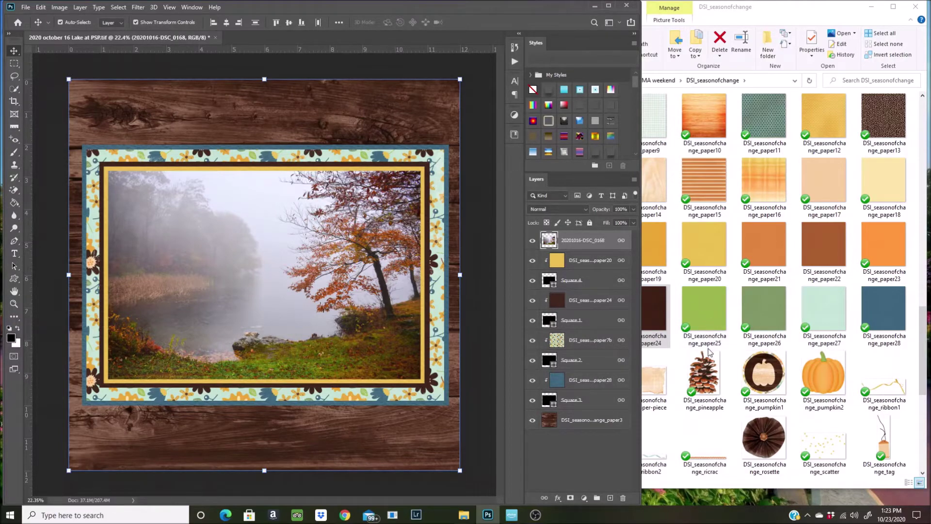
pyautogui.scroll(10, 707, 348)
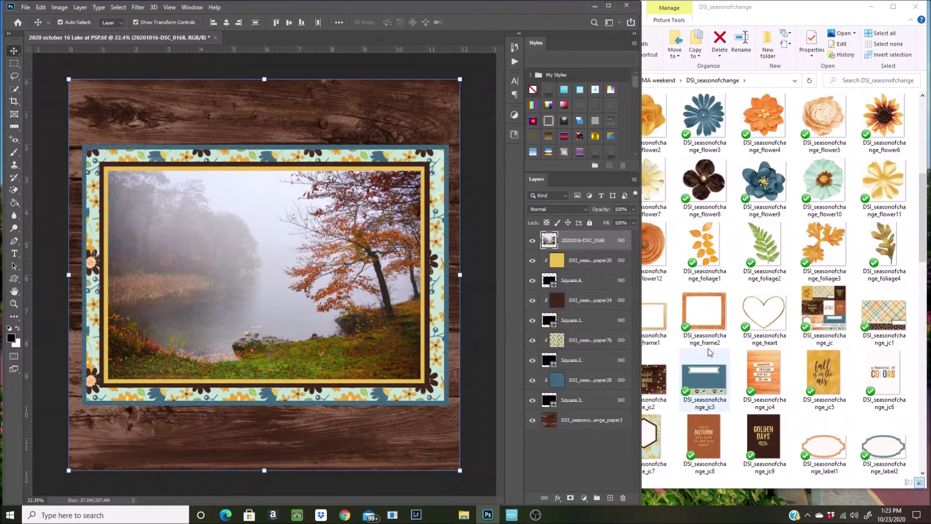
pyautogui.scroll(3, 708, 348)
pyautogui.scroll(-3, 708, 348)
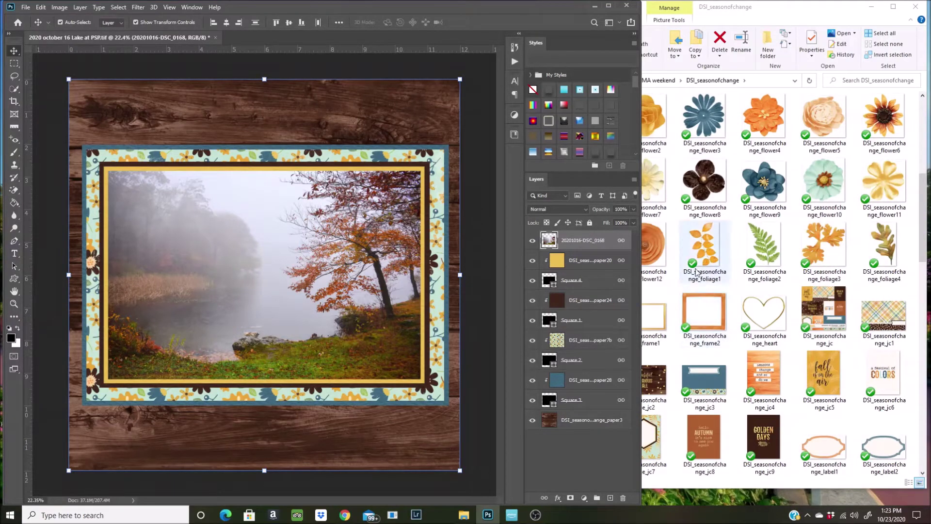
pyautogui.moveTo(765, 252); pyautogui.dragTo(582, 260)
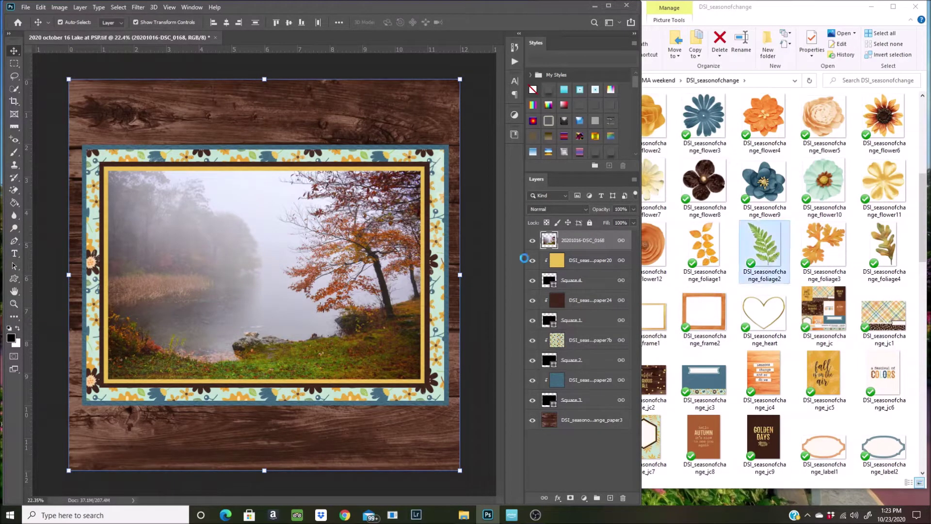
pyautogui.moveTo(285, 250); pyautogui.dragTo(286, 256)
pyautogui.moveTo(705, 245); pyautogui.dragTo(338, 283)
pyautogui.moveTo(830, 241); pyautogui.dragTo(344, 289)
pyautogui.moveTo(888, 250); pyautogui.dragTo(381, 320)
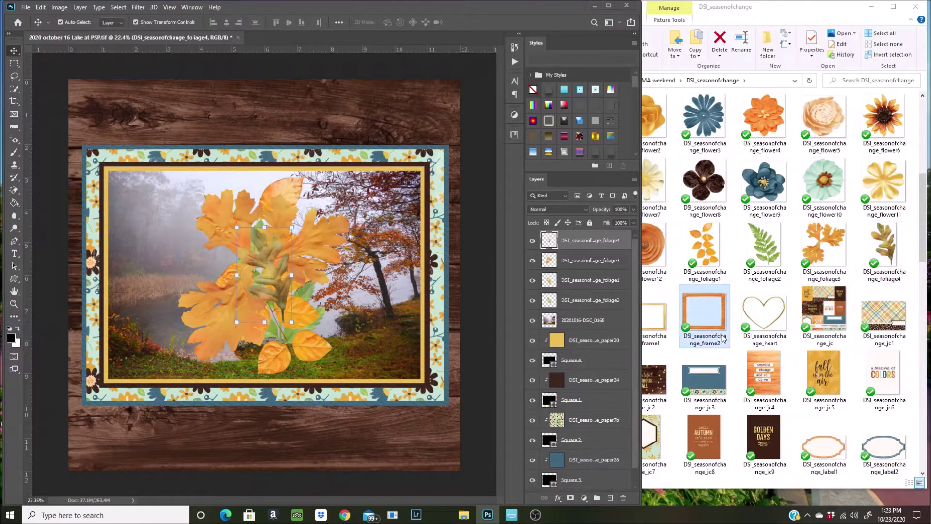
# - Look through the DSI_seasonofchange kit folder for further embellishments, from the flowers down to the word art
pyautogui.click(722, 338)
pyautogui.scroll(3, 723, 338)
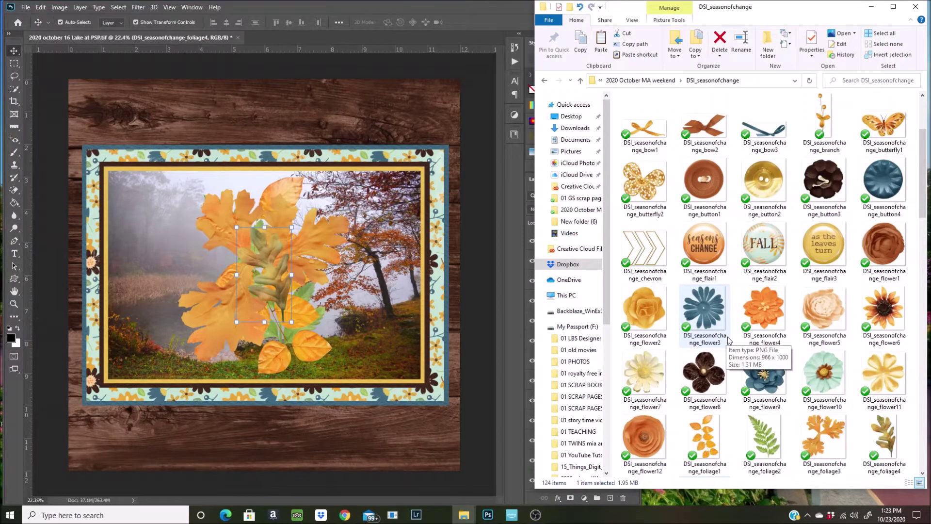
pyautogui.scroll(-7, 727, 339)
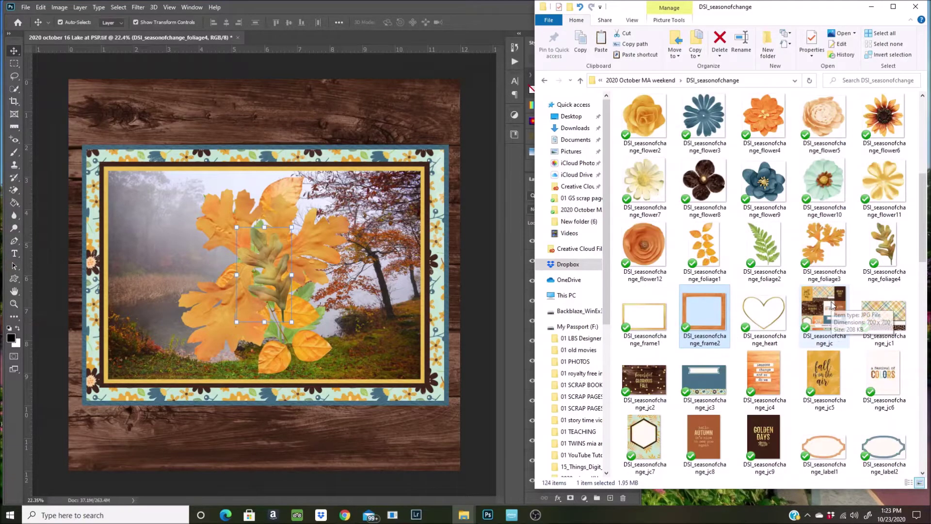
pyautogui.scroll(-6, 832, 305)
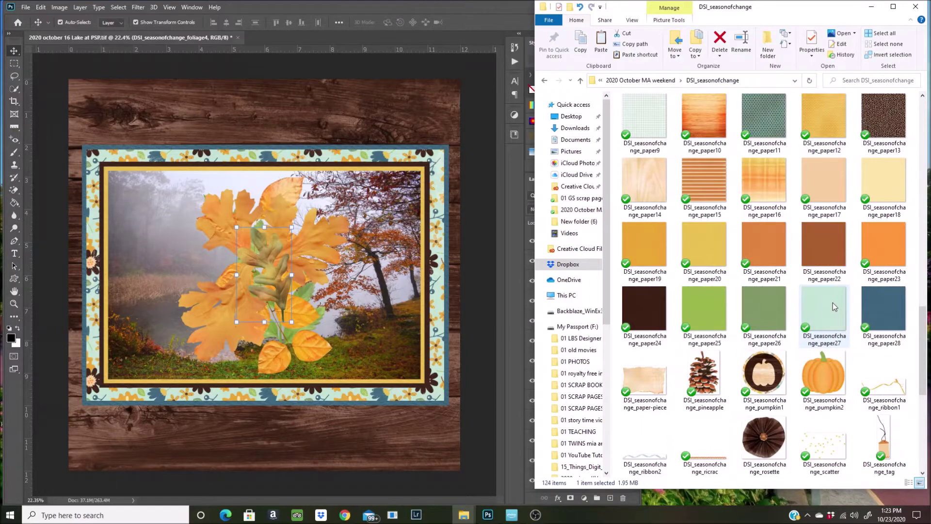
pyautogui.scroll(-3, 833, 305)
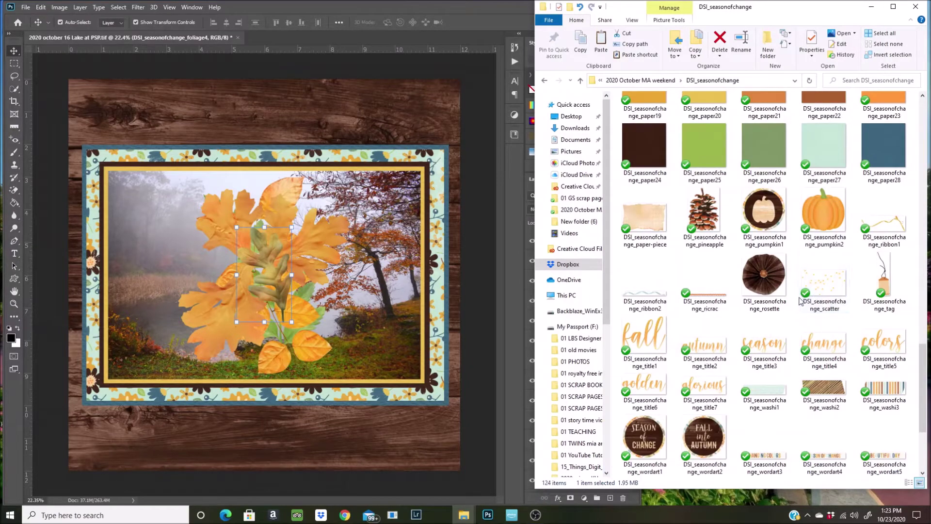
pyautogui.scroll(3, 817, 299)
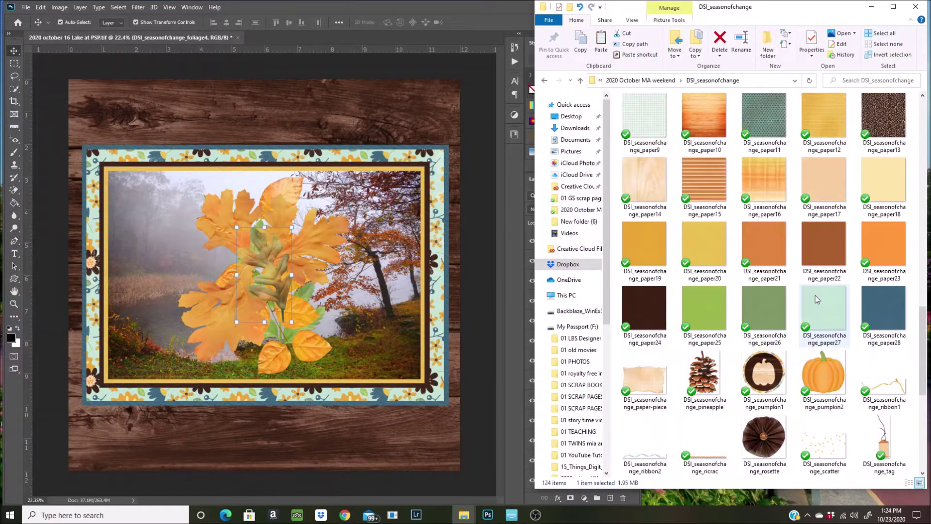
pyautogui.scroll(6, 816, 299)
pyautogui.scroll(10, 817, 299)
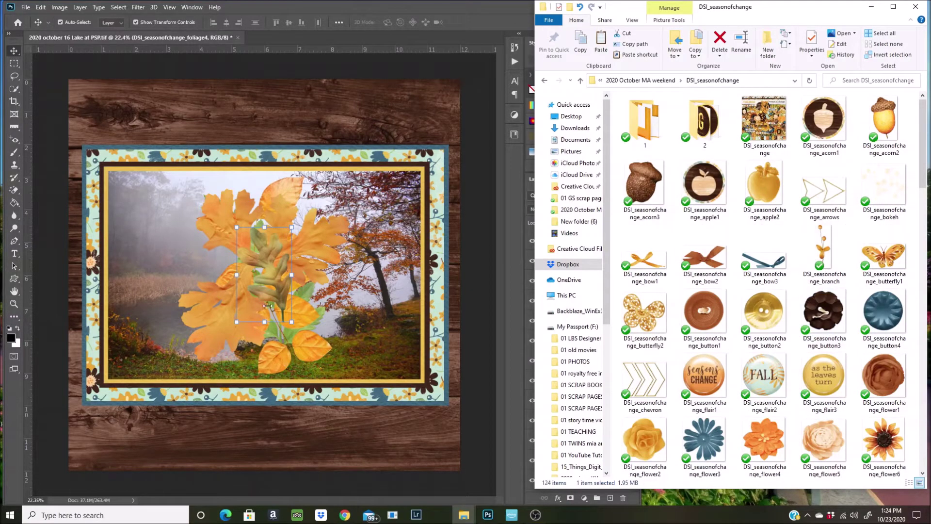
# - Shrink the foliage4 sprig, rotate it about 56°, and place it across the upper-left part of the mats' top border
pyautogui.click(279, 273)
pyautogui.moveTo(278, 273); pyautogui.dragTo(158, 240)
pyautogui.moveTo(171, 194); pyautogui.dragTo(140, 165)
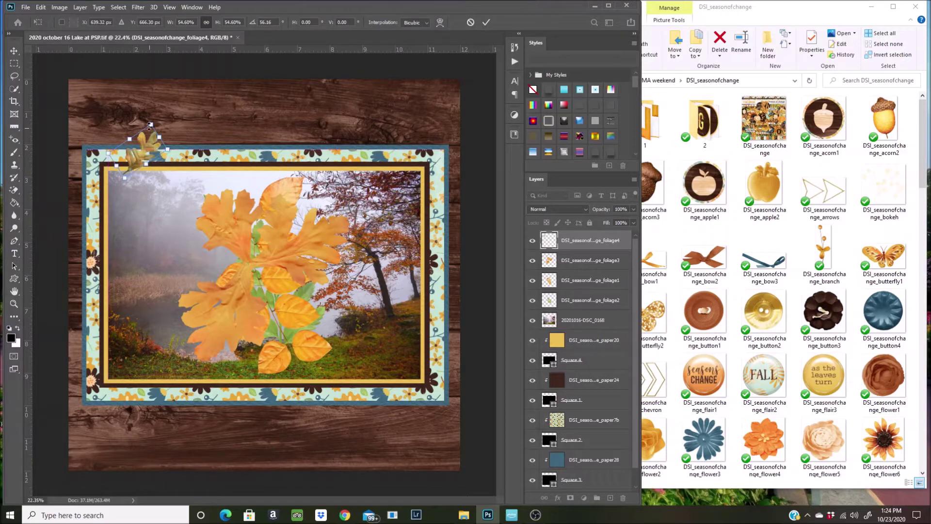
pyautogui.moveTo(151, 124); pyautogui.dragTo(146, 134)
pyautogui.click(486, 22)
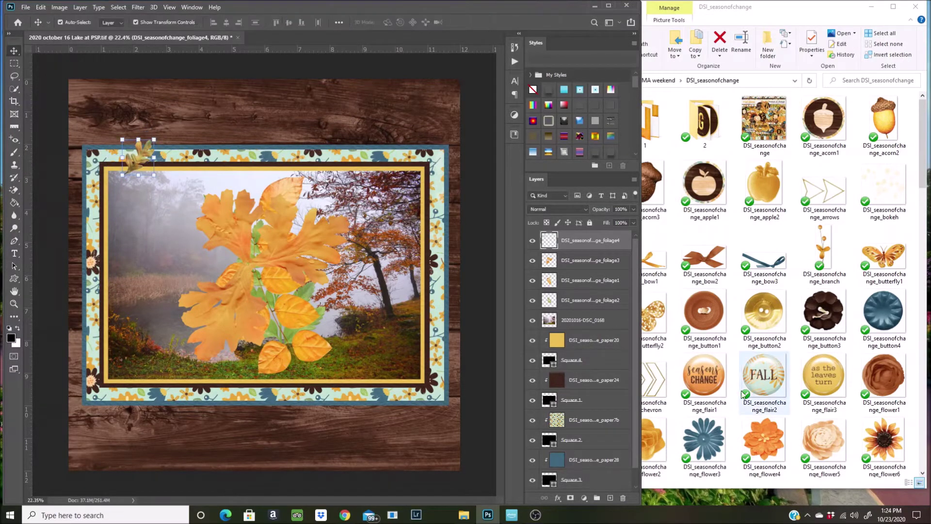
# - Duplicate the foliage4 sprig, rotate the copy about 70°, and position it just below the original over the photo's upper-left corner
pyautogui.rightClick(596, 237)
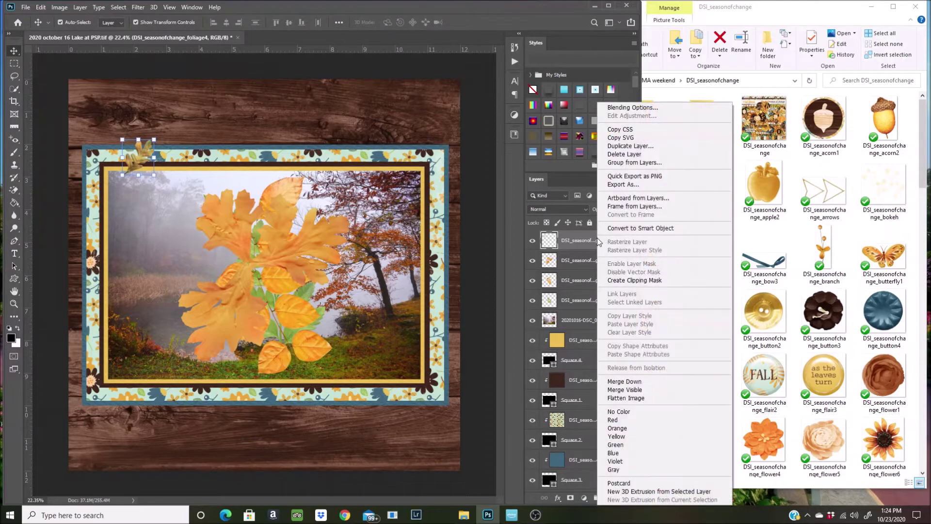
pyautogui.click(630, 146)
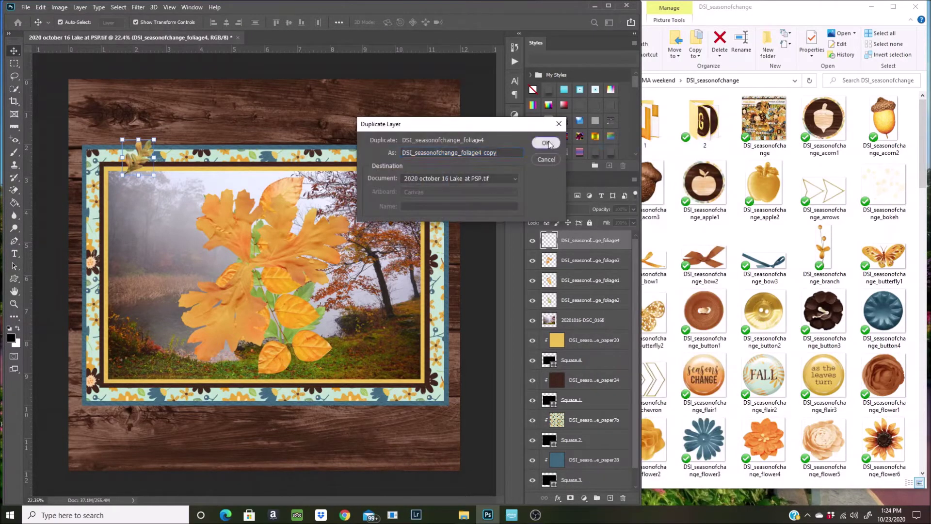
pyautogui.click(544, 142)
pyautogui.moveTo(159, 182)
pyautogui.mouseDown()
pyautogui.moveTo(124, 194)
pyautogui.moveTo(141, 170)
pyautogui.moveTo(146, 192)
pyautogui.mouseUp()
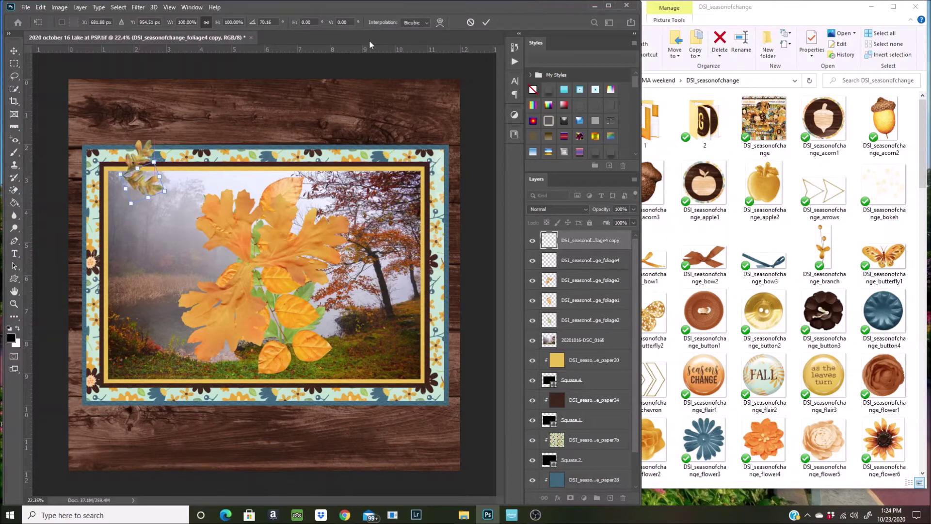
pyautogui.click(485, 23)
# - Shrink the foliage3 leaves to about 38% and place them over the upper-left corner of the mats, beside the foliage4 sprigs
pyautogui.click(330, 243)
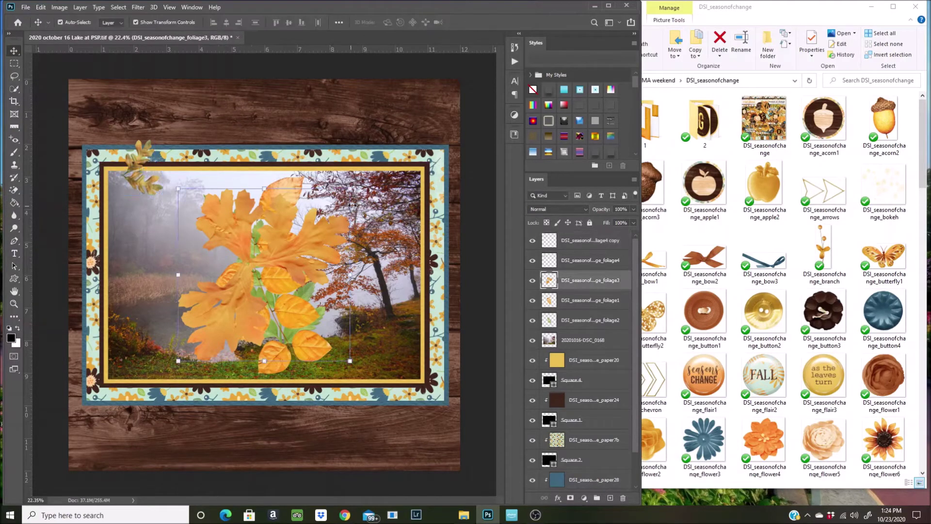
pyautogui.moveTo(351, 188); pyautogui.dragTo(141, 153)
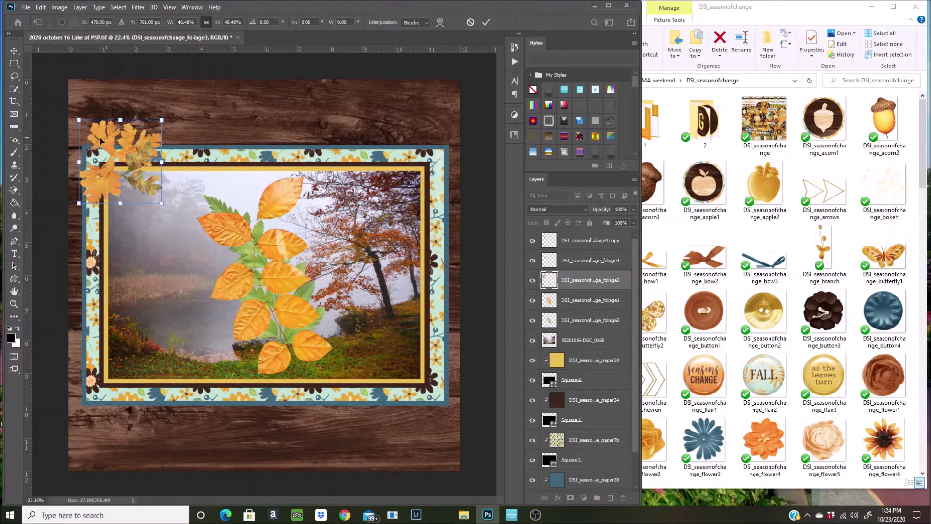
pyautogui.moveTo(162, 120); pyautogui.dragTo(144, 137)
pyautogui.moveTo(100, 183); pyautogui.dragTo(94, 171)
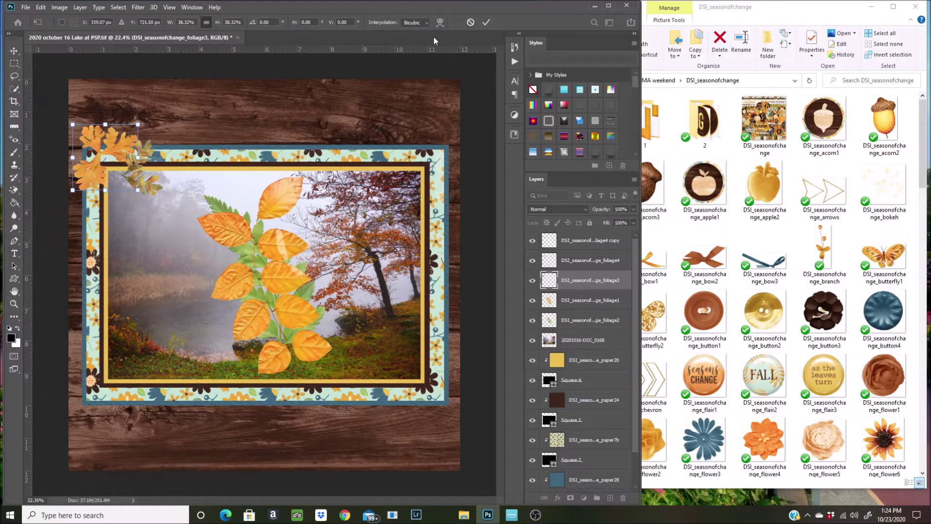
pyautogui.click(486, 23)
# - Shrink the foliage1 leaves to about 40% height, flip and rotate them to hang downward, and place them along the mats' left border below foliage3
pyautogui.click(300, 184)
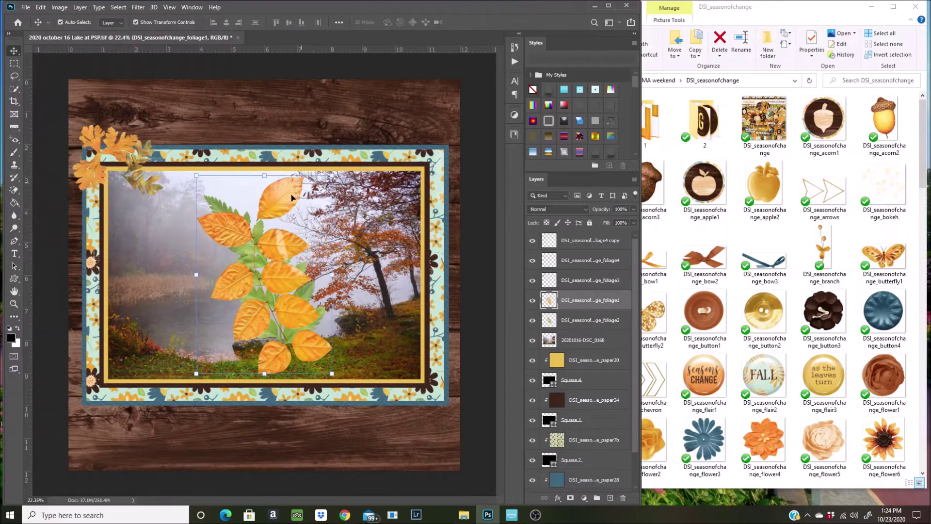
pyautogui.moveTo(326, 179); pyautogui.dragTo(248, 293)
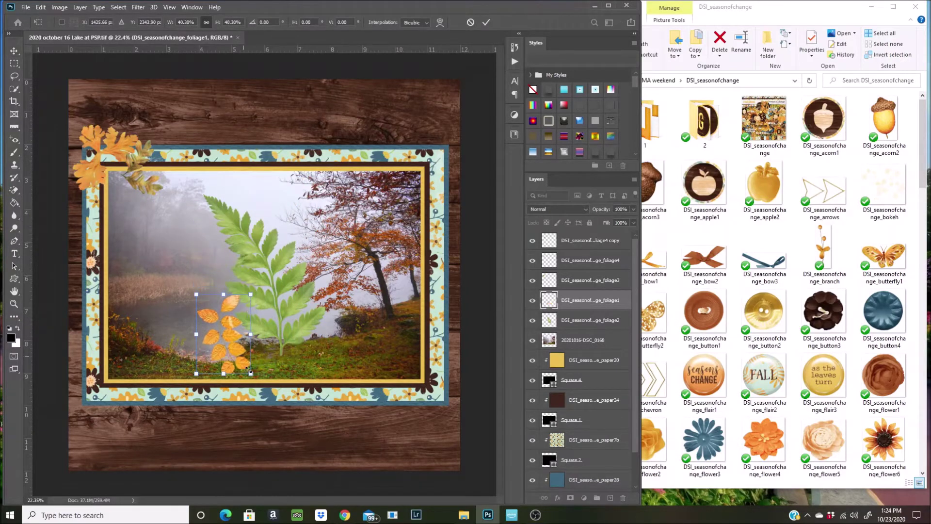
pyautogui.moveTo(242, 364); pyautogui.dragTo(184, 273)
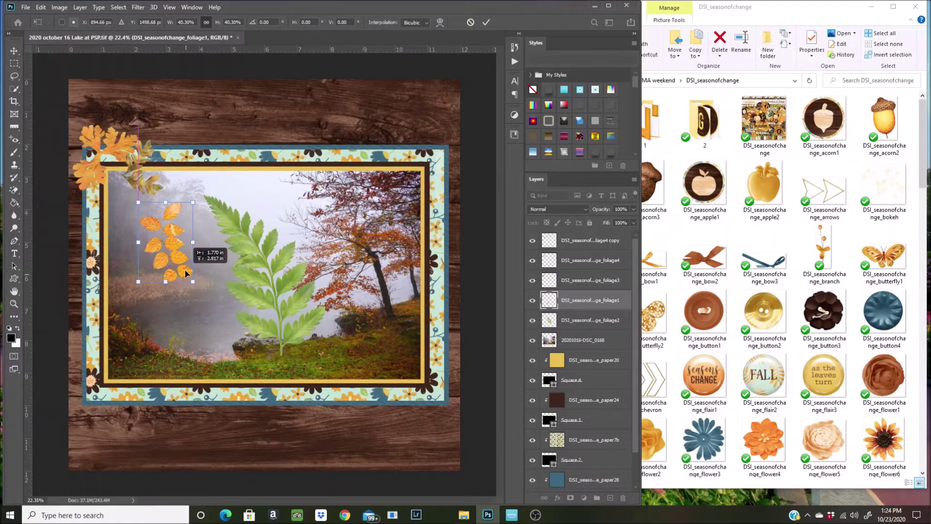
pyautogui.scroll(3, 152, 210)
pyautogui.scroll(2, 152, 210)
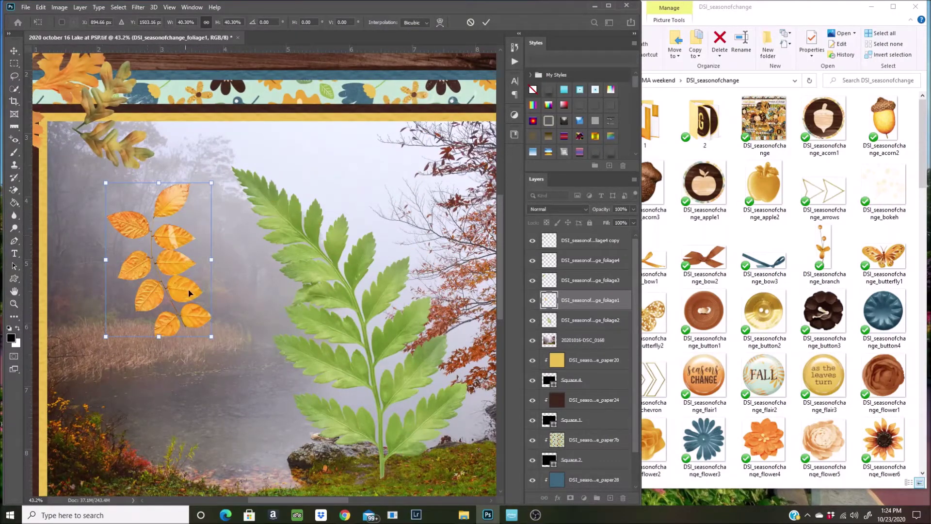
pyautogui.moveTo(222, 182); pyautogui.dragTo(179, 370)
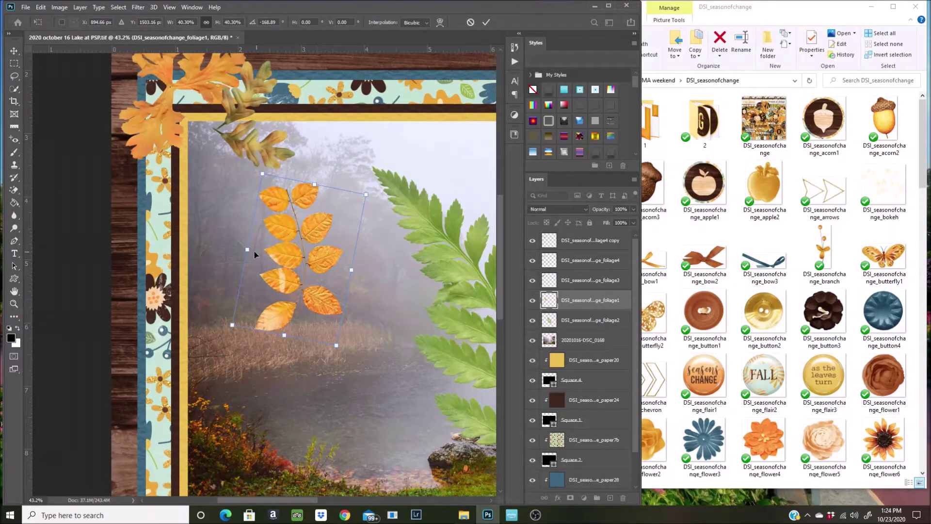
pyautogui.moveTo(246, 249); pyautogui.dragTo(437, 307)
pyautogui.moveTo(435, 381); pyautogui.dragTo(212, 254)
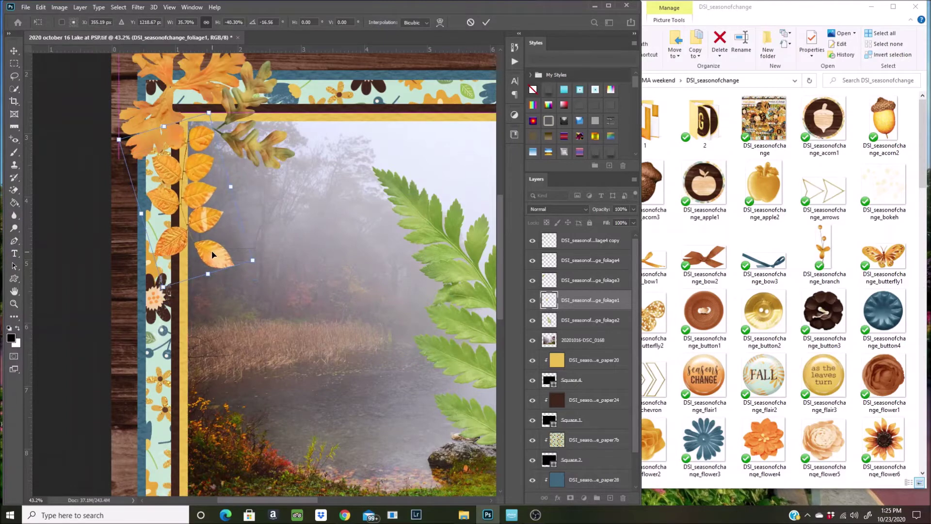
pyautogui.click(486, 20)
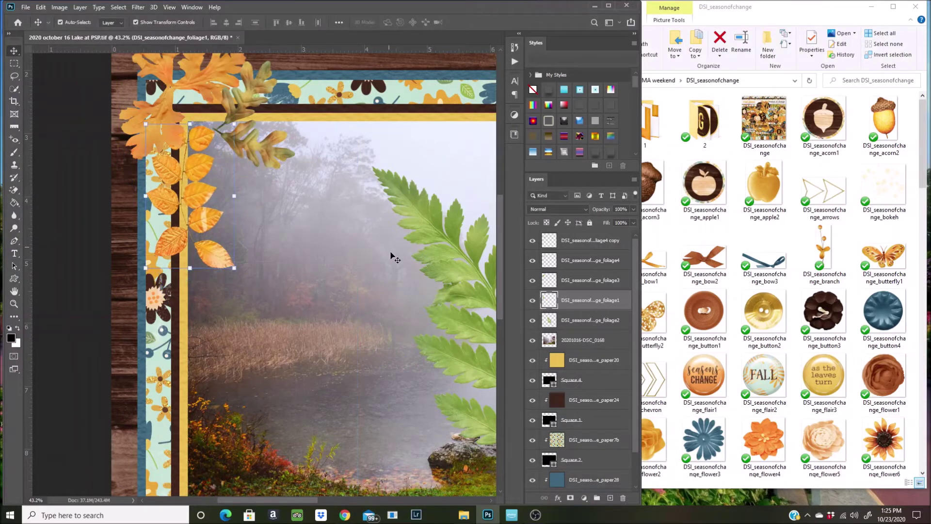
# - Shrink the green foliage2 fern, turn it tip downward, and tuck it behind the orange leaves along the mats' left border
pyautogui.click(442, 271)
pyautogui.scroll(-4, 442, 270)
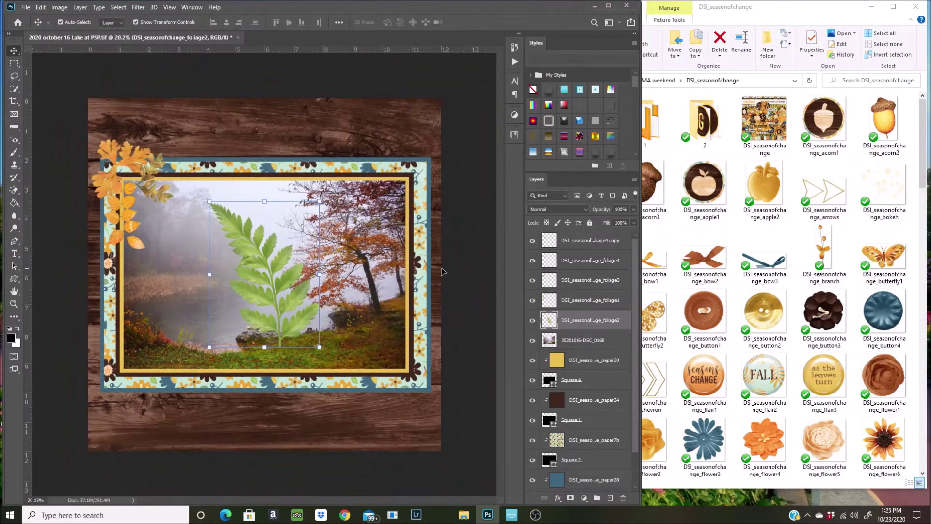
pyautogui.moveTo(327, 196); pyautogui.dragTo(215, 313)
pyautogui.moveTo(283, 313); pyautogui.dragTo(162, 279)
pyautogui.moveTo(204, 179); pyautogui.dragTo(184, 211)
pyautogui.moveTo(144, 290); pyautogui.dragTo(139, 266)
pyautogui.click(486, 21)
# - Duplicate the fern, flip the copy and rotate it about 77°, and place it along the mats' top border pointing right
pyautogui.rightClick(584, 319)
pyautogui.click(617, 146)
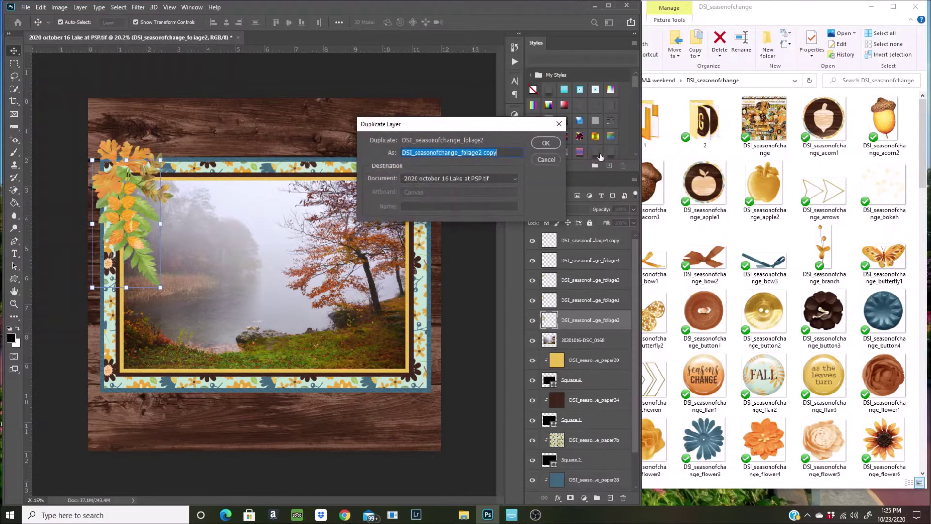
pyautogui.click(546, 142)
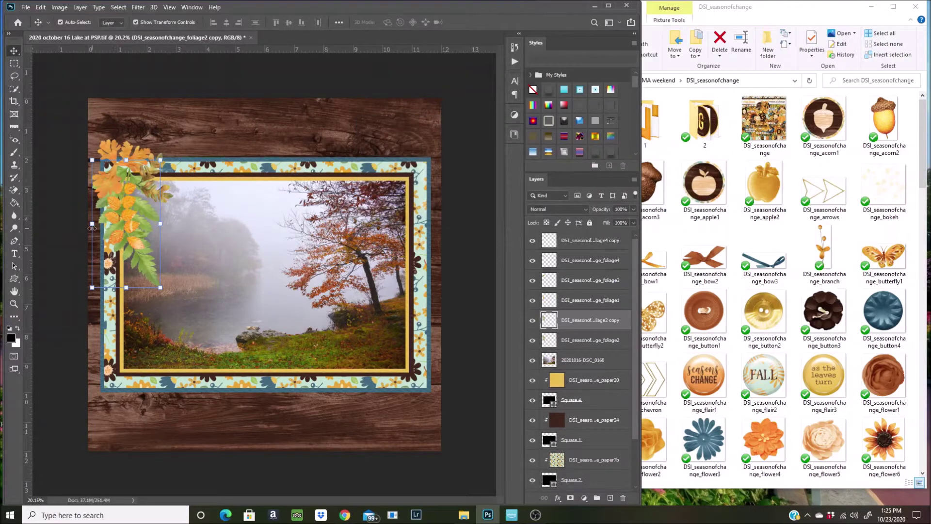
pyautogui.moveTo(93, 223); pyautogui.dragTo(226, 224)
pyautogui.moveTo(233, 296); pyautogui.dragTo(261, 167)
pyautogui.moveTo(215, 228); pyautogui.dragTo(192, 160)
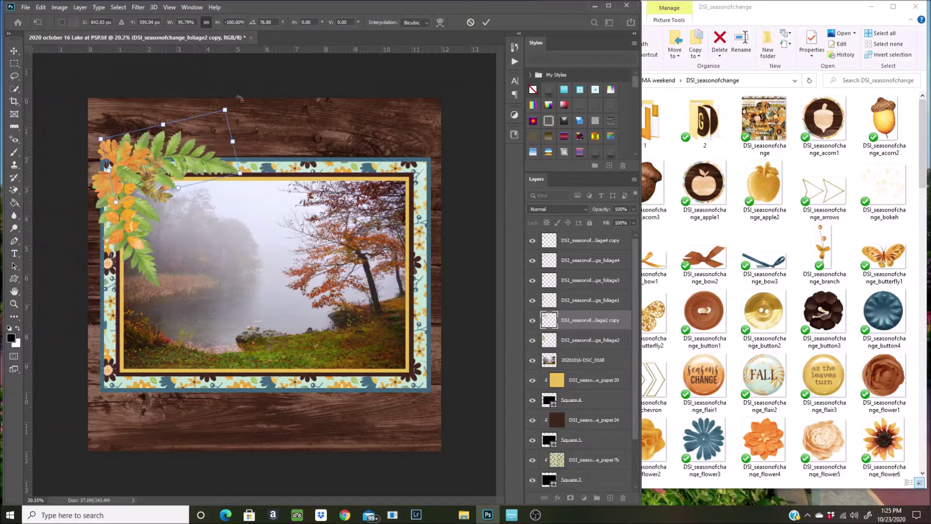
pyautogui.click(485, 22)
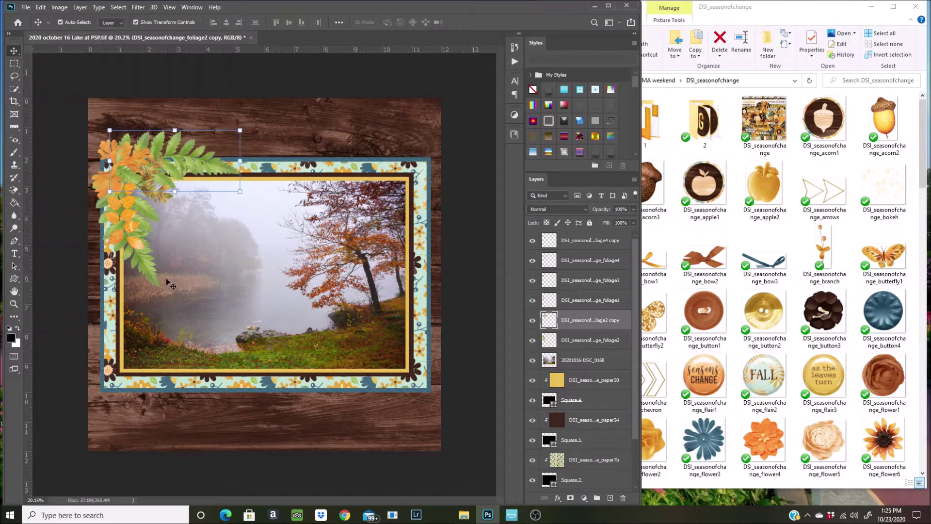
# - Rotate the original fern slightly and shift it down and outward along the mats' left border
pyautogui.click(147, 262)
pyautogui.moveTo(171, 153); pyautogui.dragTo(193, 160)
pyautogui.moveTo(153, 222); pyautogui.dragTo(143, 239)
pyautogui.click(488, 21)
pyautogui.hotkey('ctrl', '0')
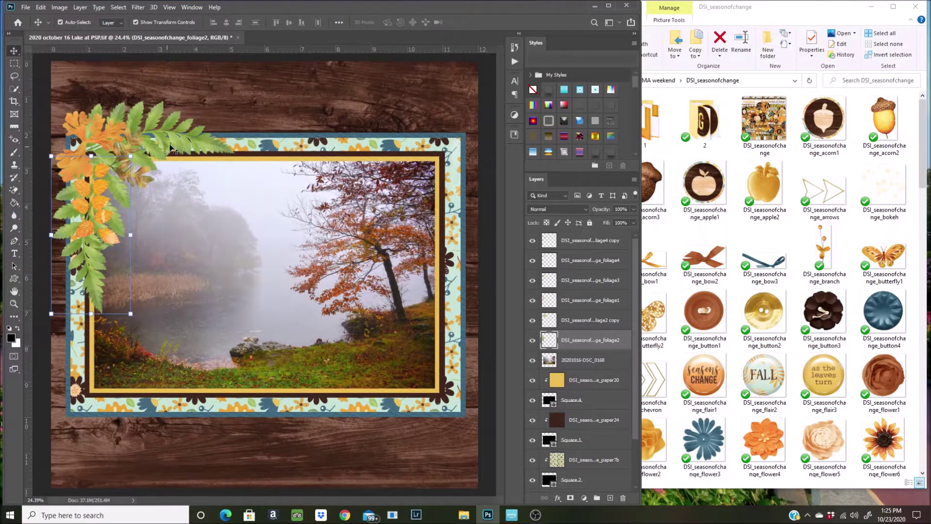
# - Duplicate the foliage3 leaves, shrink the copy to about 77%, rotate it about 82°, and layer it over the original at the corner
pyautogui.click(105, 141)
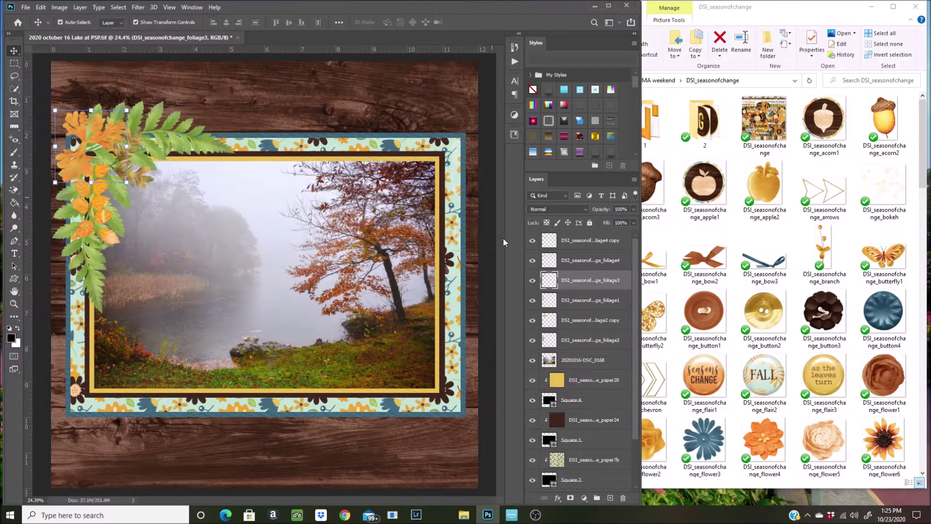
pyautogui.rightClick(591, 281)
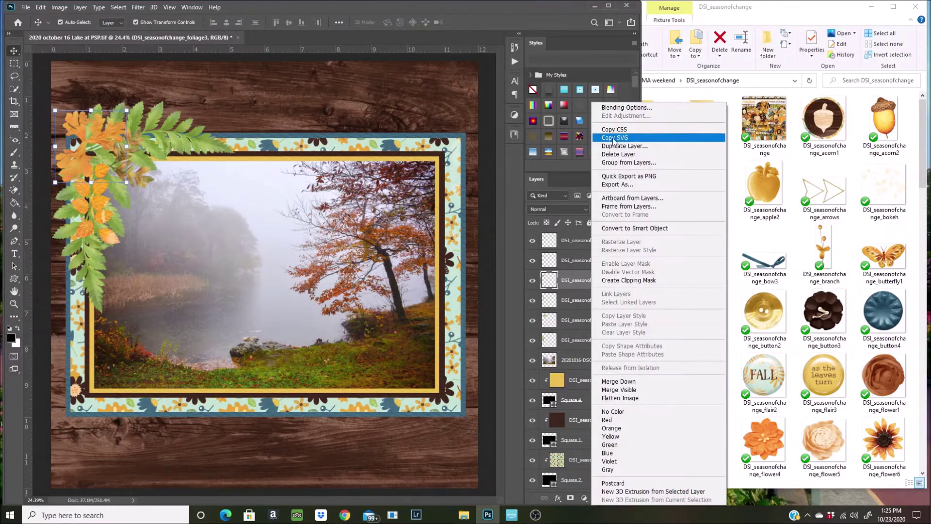
pyautogui.click(617, 148)
pyautogui.click(545, 142)
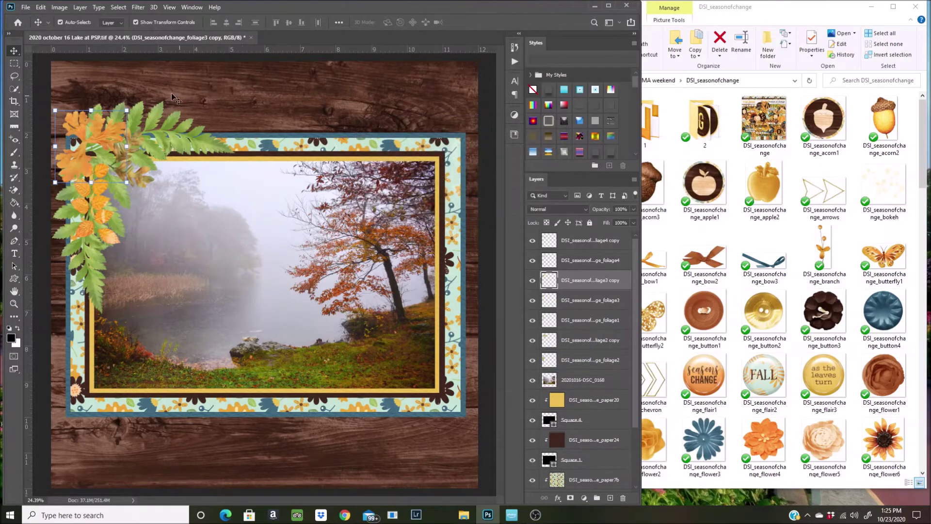
pyautogui.moveTo(136, 106); pyautogui.dragTo(124, 172)
pyautogui.moveTo(97, 140); pyautogui.dragTo(87, 144)
pyautogui.moveTo(41, 121); pyautogui.dragTo(58, 124)
pyautogui.moveTo(93, 161); pyautogui.dragTo(87, 153)
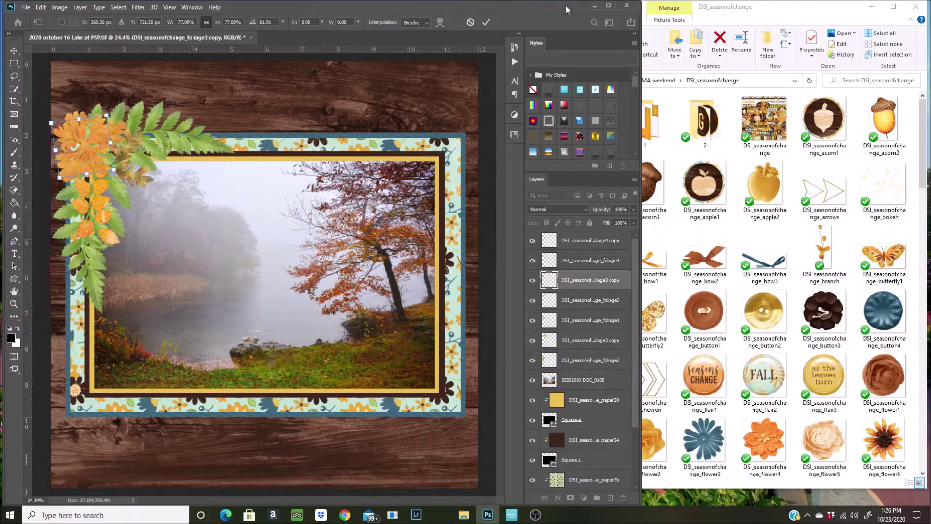
pyautogui.click(486, 22)
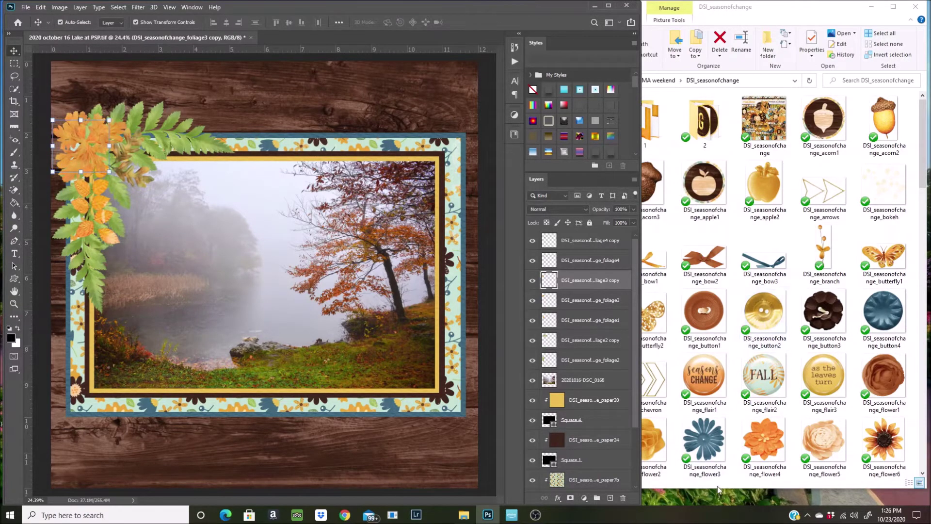
# - Add DSI_seasonofchange_flower8 from the kit folder, shrink it to about 52%, and center it on the orange corner leaves
pyautogui.click(772, 449)
pyautogui.scroll(-3, 772, 449)
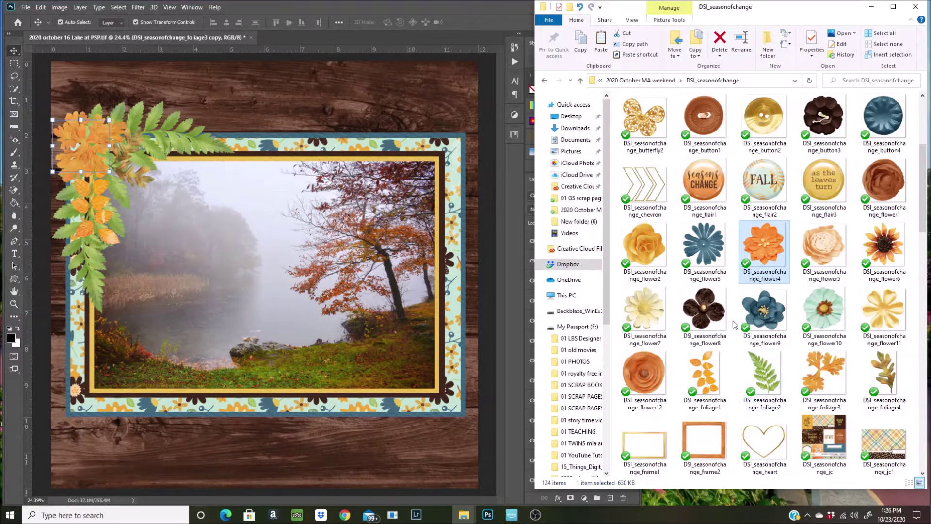
pyautogui.moveTo(716, 314); pyautogui.dragTo(247, 170)
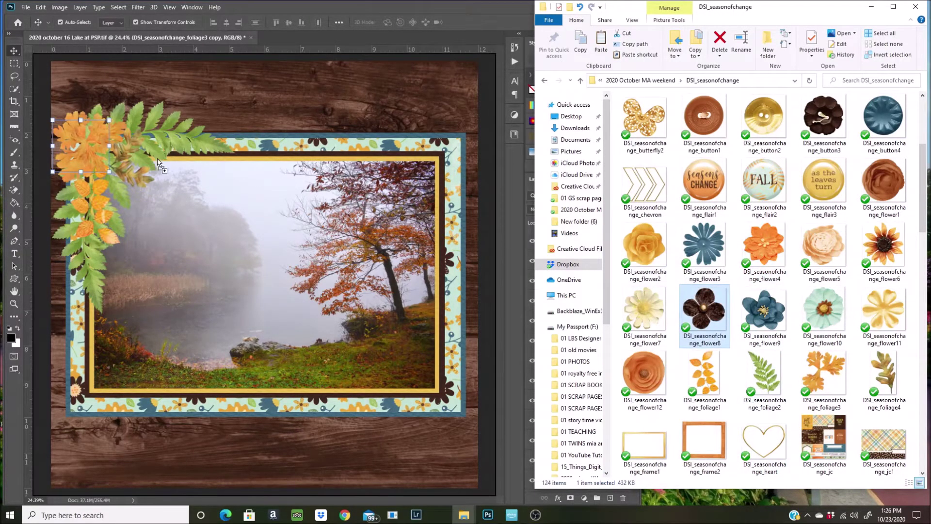
pyautogui.moveTo(158, 160); pyautogui.dragTo(152, 159)
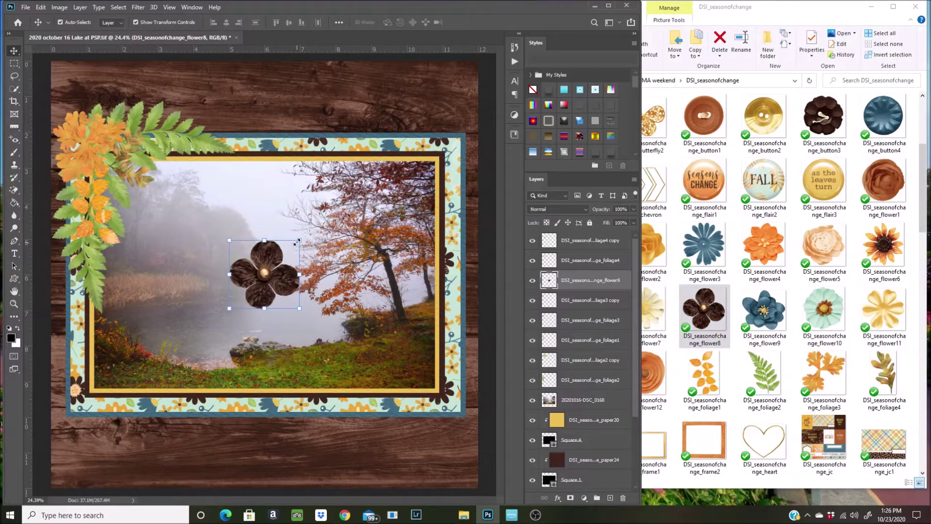
pyautogui.moveTo(290, 246); pyautogui.dragTo(84, 145)
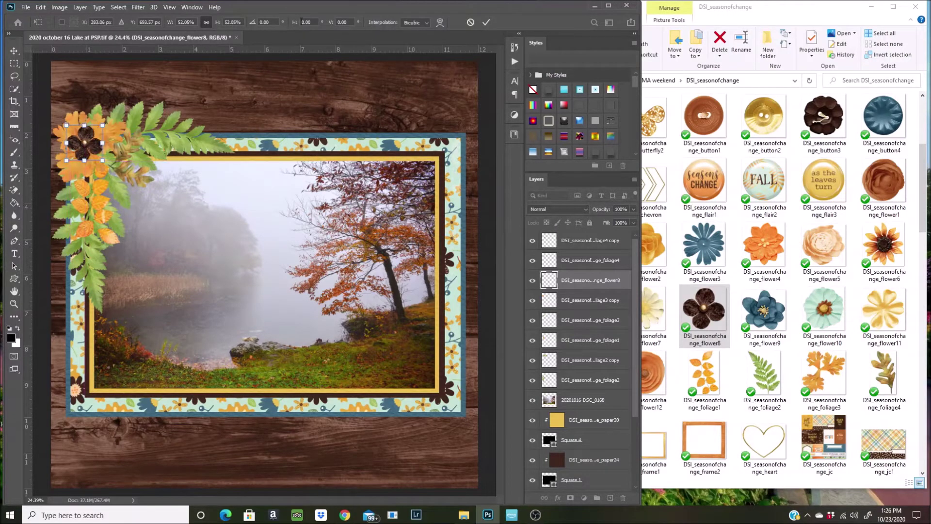
pyautogui.click(486, 22)
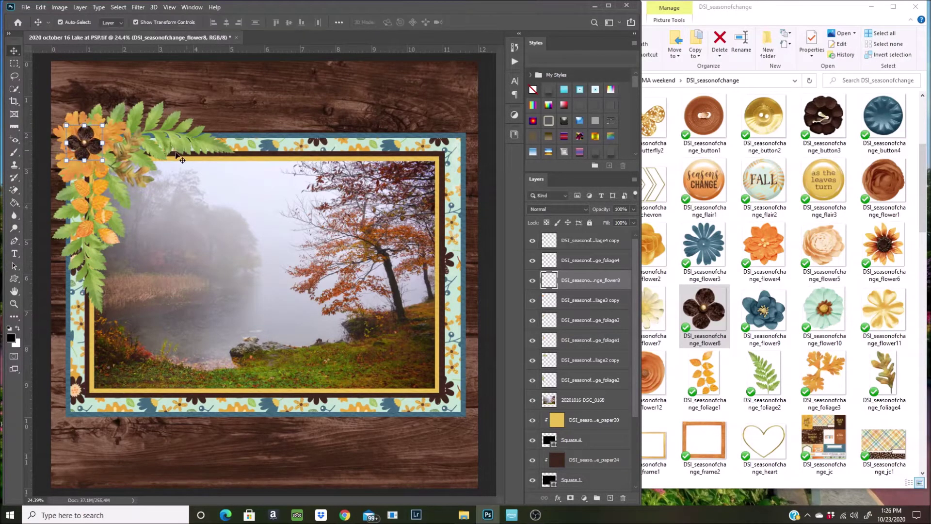
# - Move the two foliage4 sprigs together slightly right of the corner leaves and link their layers
pyautogui.click(131, 154)
pyautogui.keyDown('shift'); pyautogui.click(175, 129); pyautogui.keyUp('shift')
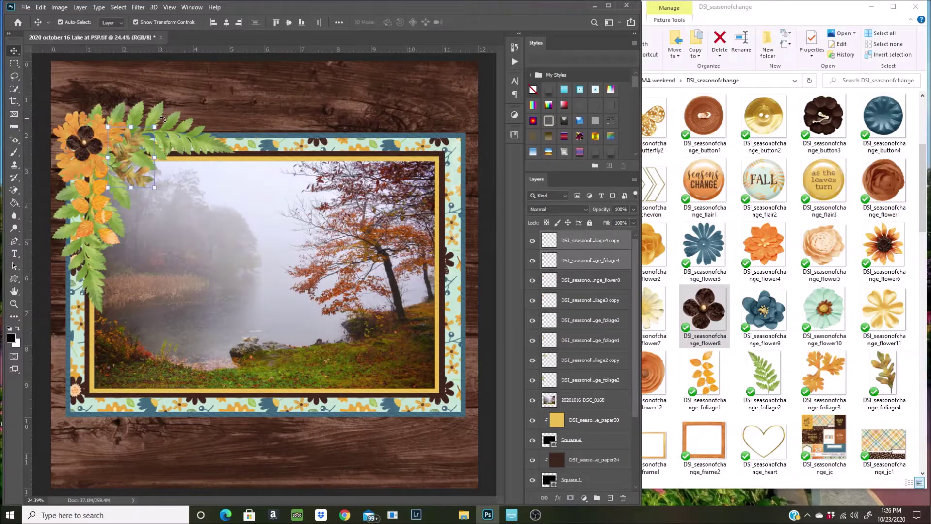
pyautogui.moveTo(171, 122); pyautogui.dragTo(156, 148)
pyautogui.click(486, 22)
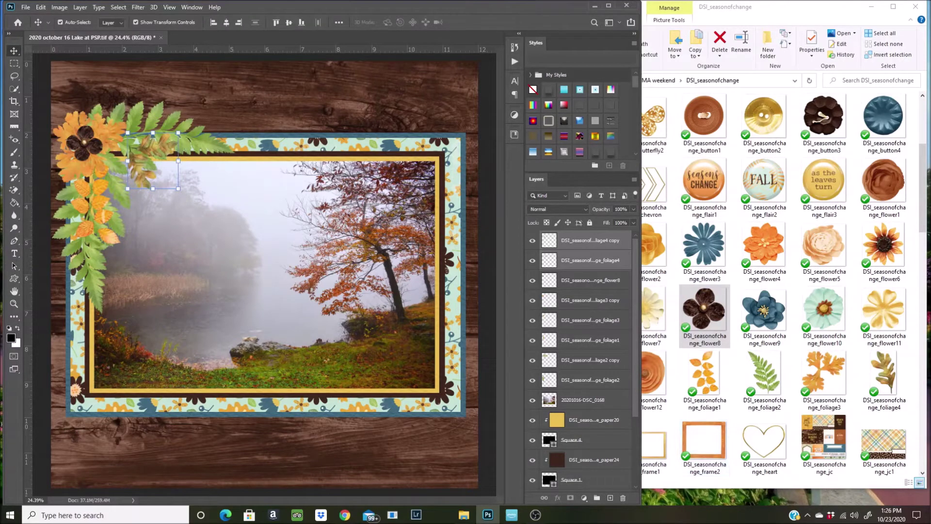
pyautogui.click(544, 499)
# - Duplicate the linked pair of foliage4 sprigs twice
pyautogui.rightClick(601, 241)
pyautogui.click(626, 149)
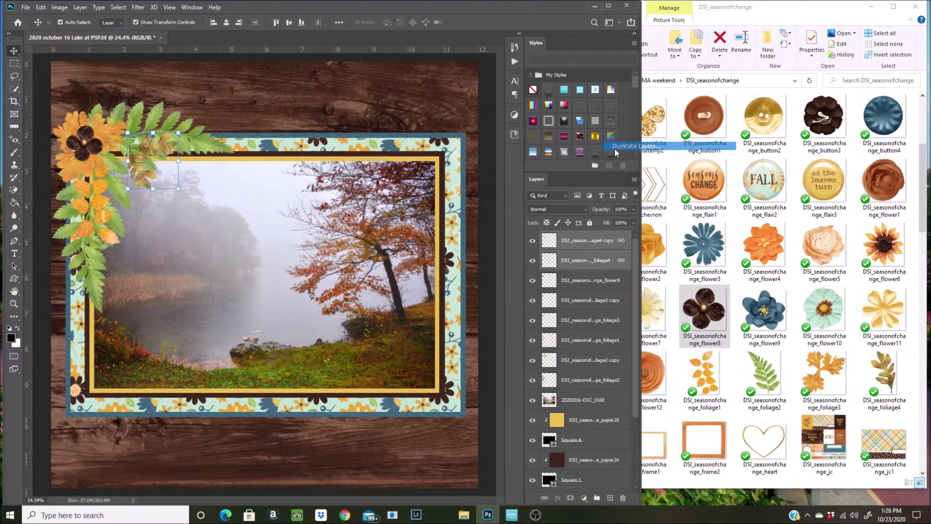
pyautogui.click(554, 143)
pyautogui.rightClick(580, 238)
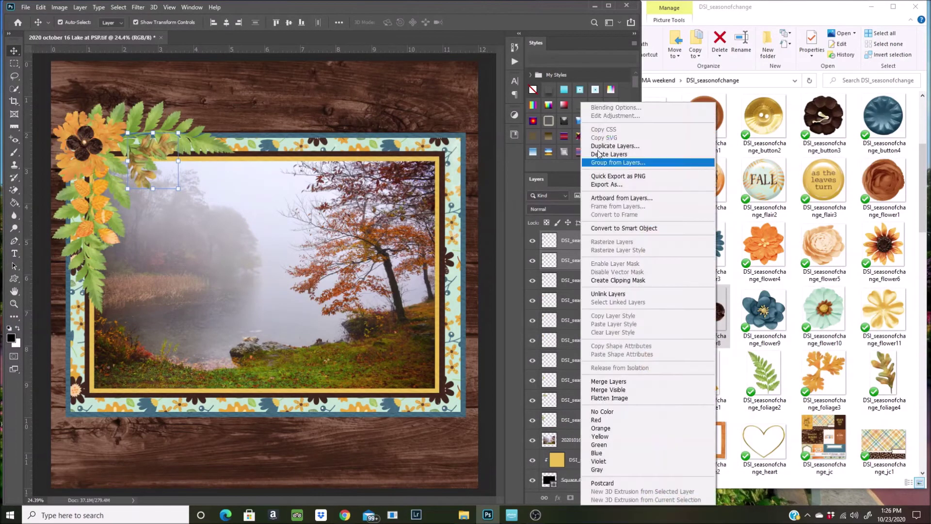
pyautogui.click(611, 147)
pyautogui.click(539, 146)
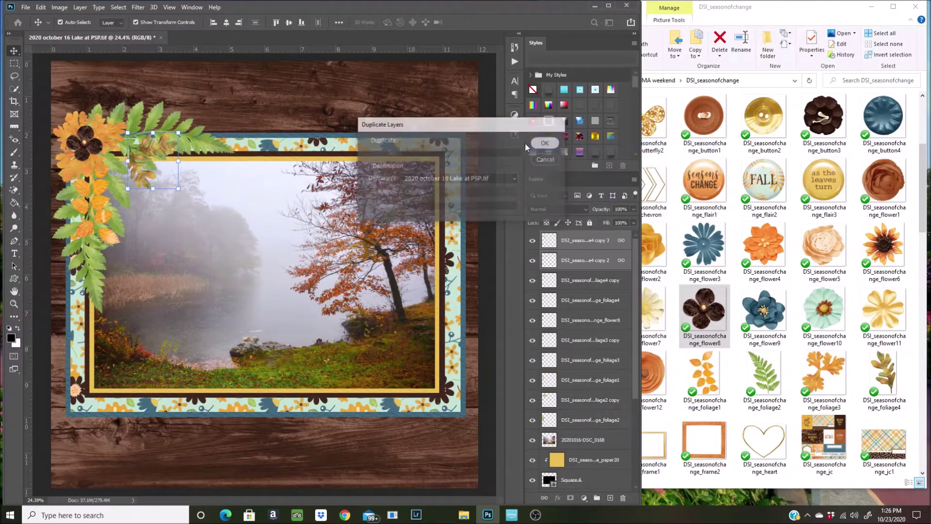
# - Rotate one sprig pair about -54° and place it above the top fern; rotate the other about 66° and place it over the foliage1 leaves
pyautogui.moveTo(183, 197); pyautogui.dragTo(138, 127)
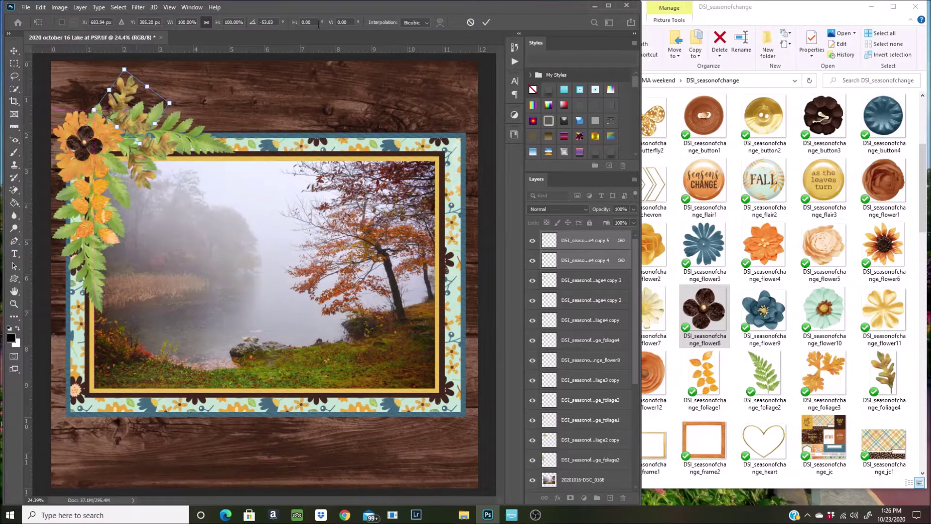
pyautogui.click(488, 19)
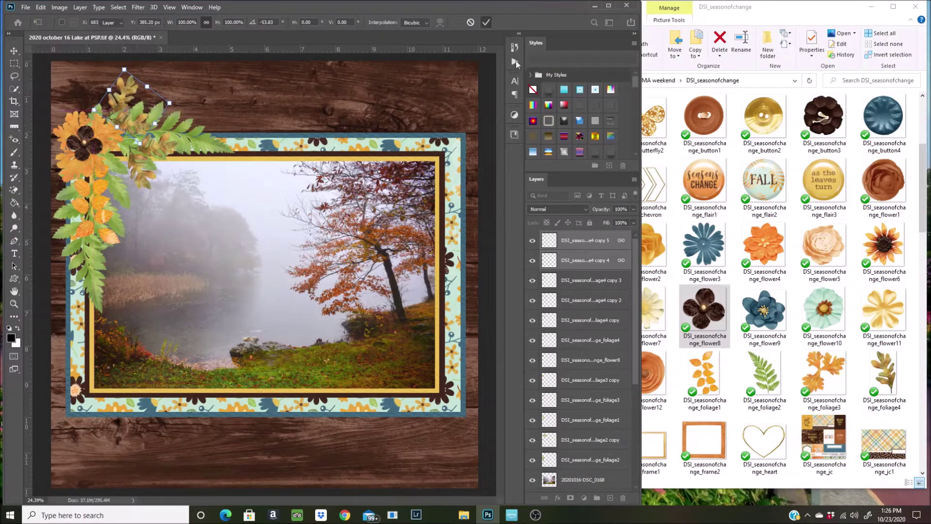
pyautogui.click(607, 284)
pyautogui.moveTo(187, 127); pyautogui.dragTo(220, 174)
pyautogui.moveTo(167, 156); pyautogui.dragTo(120, 203)
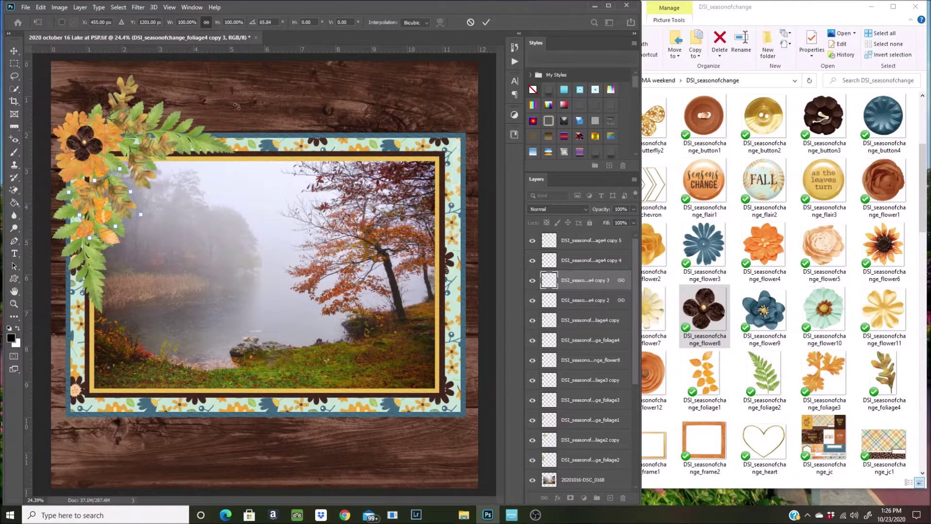
pyautogui.click(487, 23)
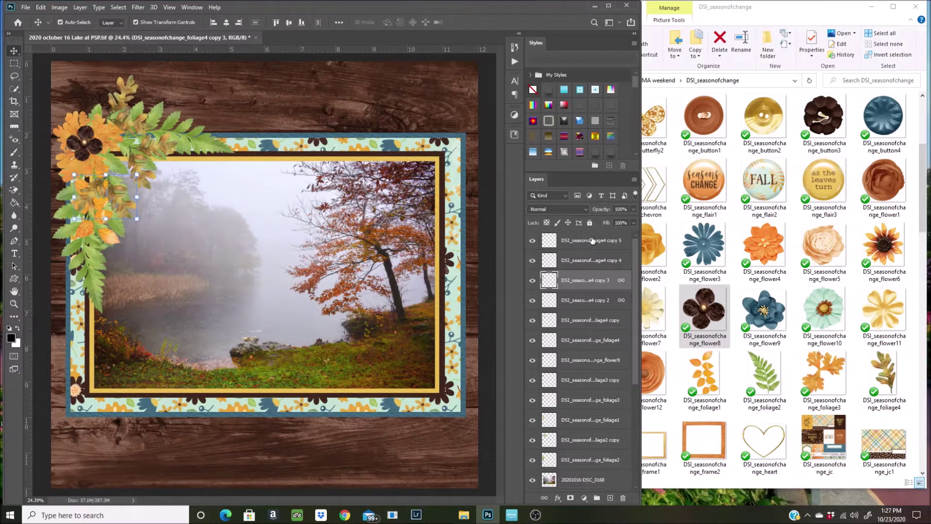
# - Add flower6, flower7, flower9, flower10 and flower12 from the DSI_seasonofchange kit folder to the page, above the foliage layers
pyautogui.click(592, 240)
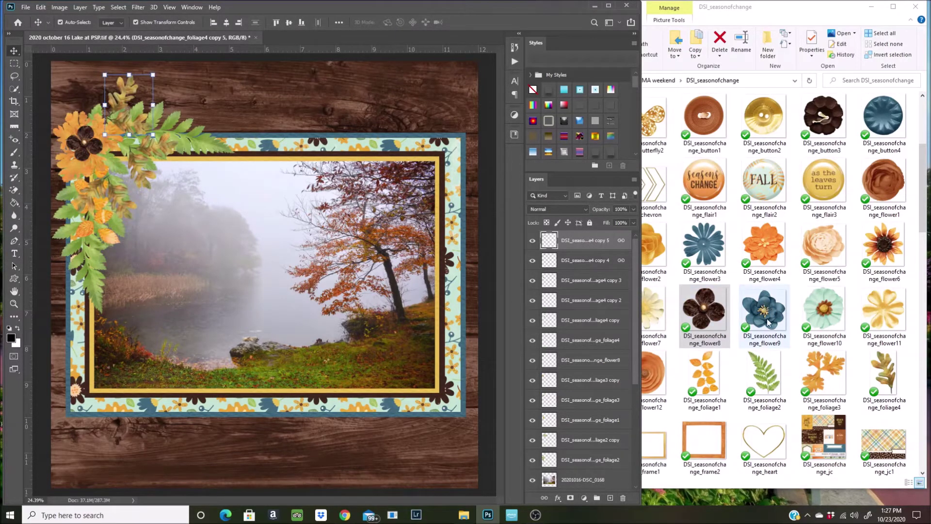
pyautogui.click(880, 254)
pyautogui.moveTo(880, 254); pyautogui.dragTo(376, 298)
pyautogui.moveTo(655, 315); pyautogui.dragTo(337, 303)
pyautogui.moveTo(731, 311); pyautogui.dragTo(381, 265)
pyautogui.moveTo(805, 297); pyautogui.dragTo(302, 223)
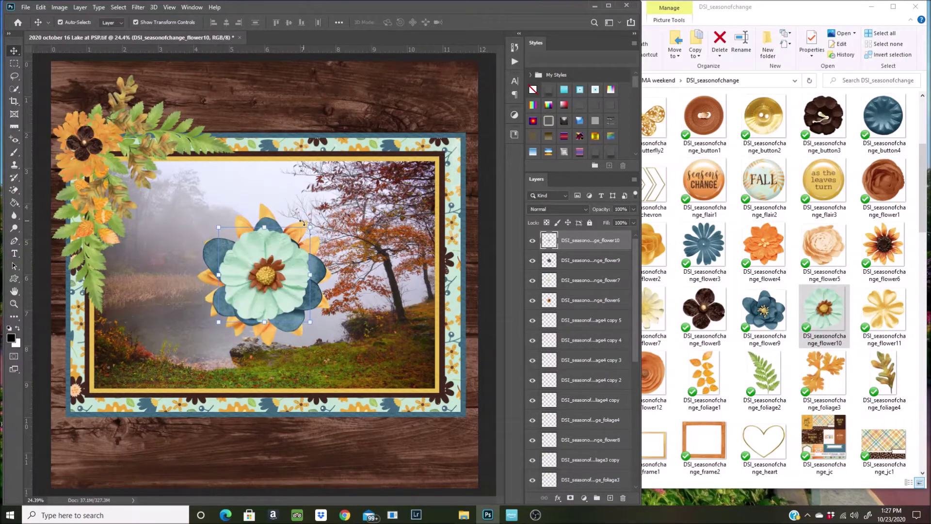
pyautogui.moveTo(661, 383); pyautogui.dragTo(346, 256)
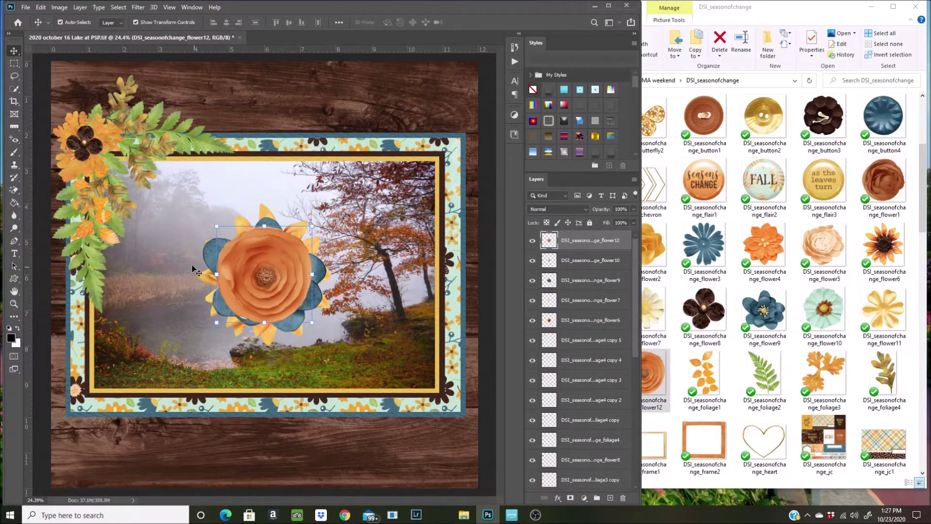
# - Shrink the blue flower9 to about 50%, rotate it about -61°, place it beside the dark brown flower, and make its layer topmost
pyautogui.moveTo(222, 250); pyautogui.dragTo(142, 165)
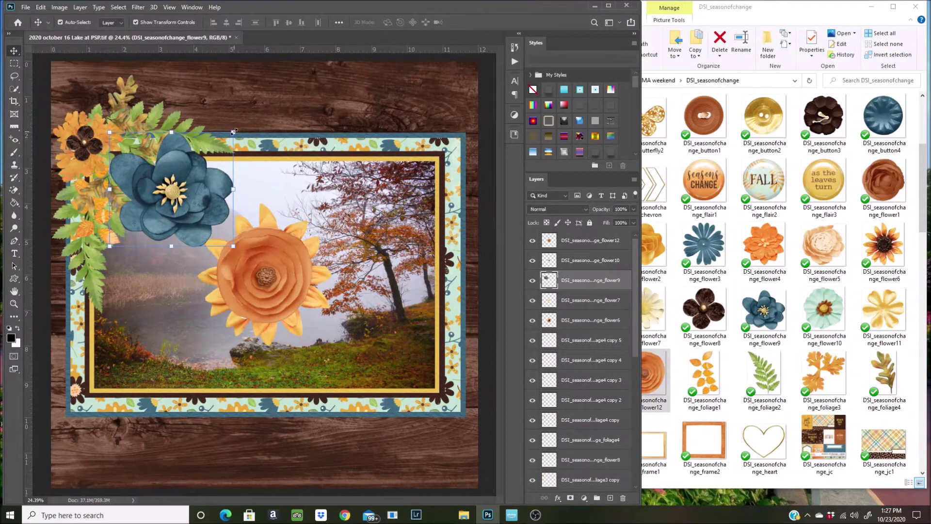
pyautogui.moveTo(234, 131); pyautogui.dragTo(136, 173)
pyautogui.moveTo(164, 220); pyautogui.dragTo(117, 161)
pyautogui.click(485, 22)
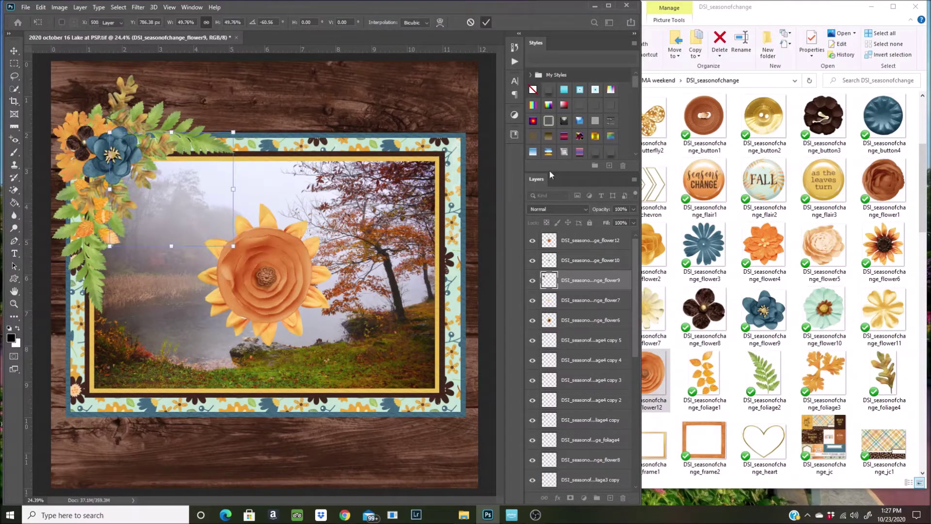
pyautogui.moveTo(594, 278); pyautogui.dragTo(539, 250)
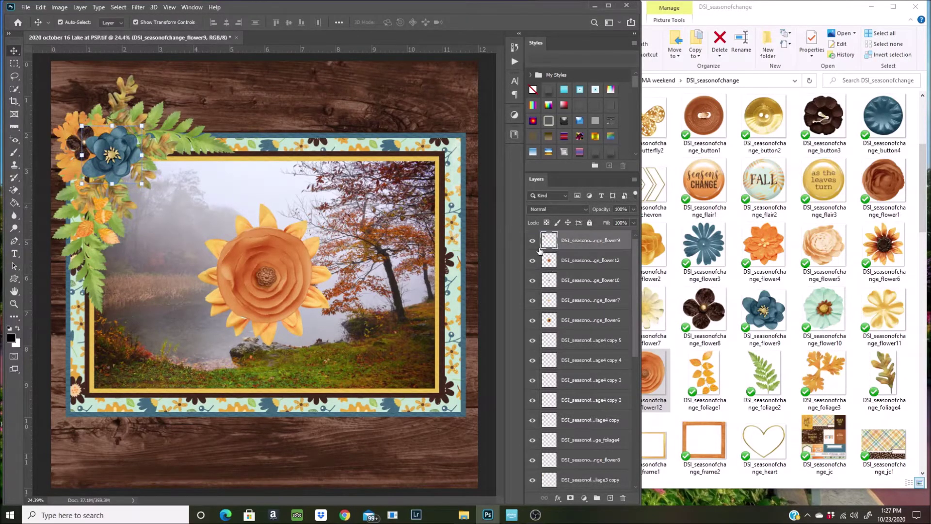
# - Shrink the orange rose flower12 and tuck it behind the upper edge of the blue flower
pyautogui.click(289, 298)
pyautogui.moveTo(313, 228); pyautogui.dragTo(115, 123)
pyautogui.click(486, 22)
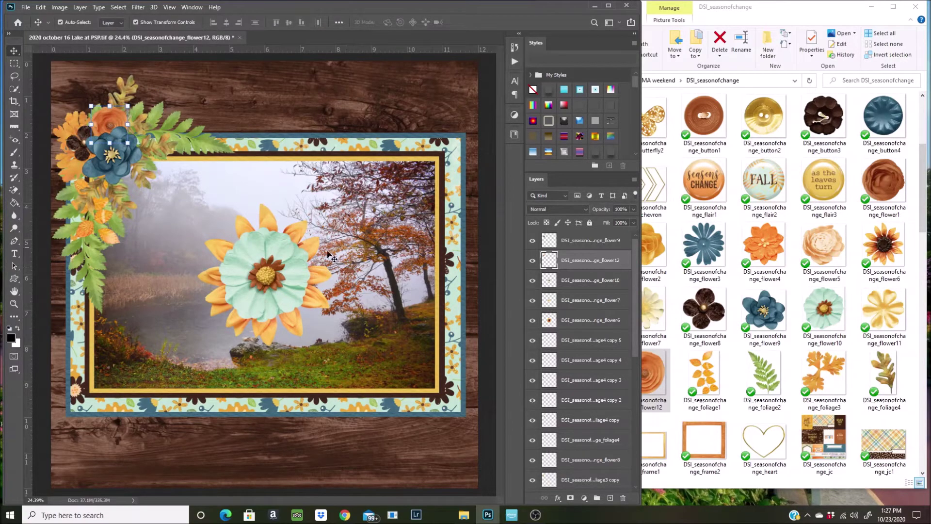
# - Shrink the mint flower10 to about 35% and place it at the blue flower's lower-left edge
pyautogui.click(263, 275)
pyautogui.moveTo(311, 226); pyautogui.dragTo(80, 183)
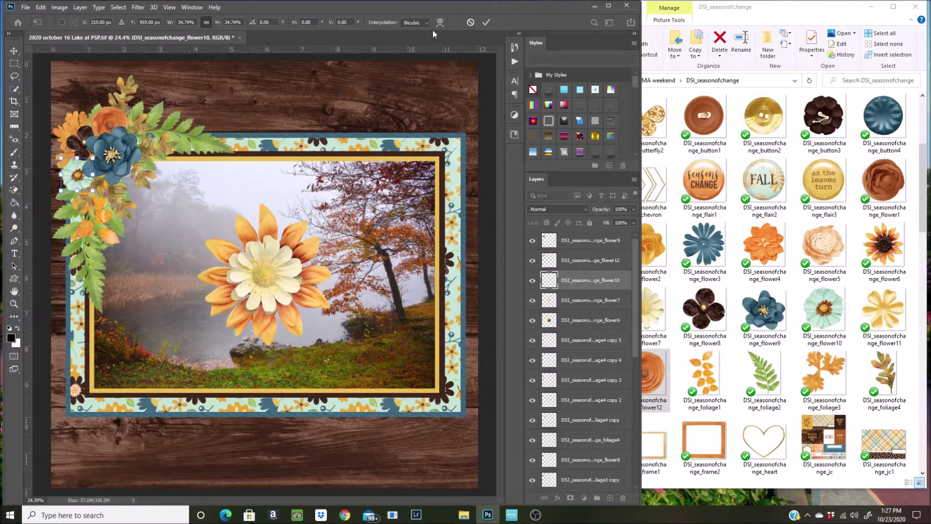
pyautogui.click(486, 21)
# - Shrink the cream flower7 to about 51%, place it below the blue flower, and stack its layer beneath the foliage4 copy 2 sprig
pyautogui.click(294, 281)
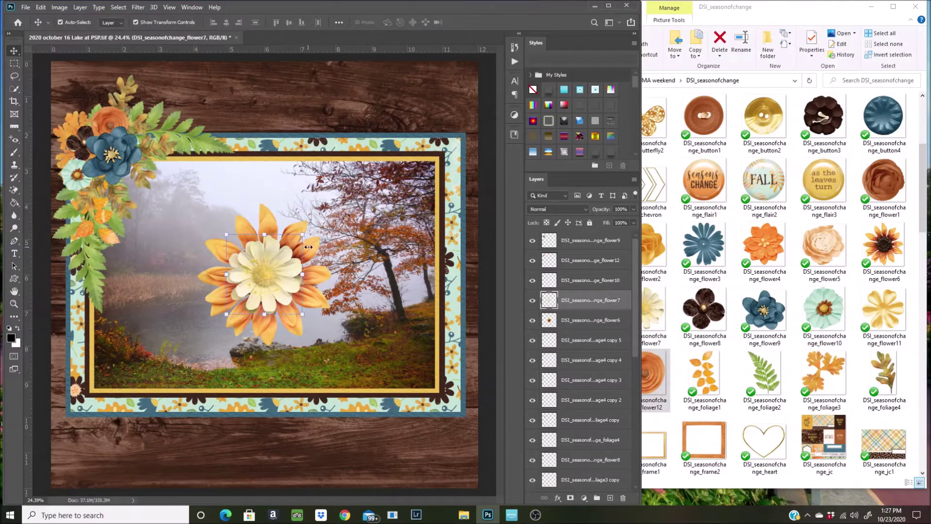
pyautogui.moveTo(292, 243); pyautogui.dragTo(266, 273)
pyautogui.moveTo(252, 306); pyautogui.dragTo(104, 206)
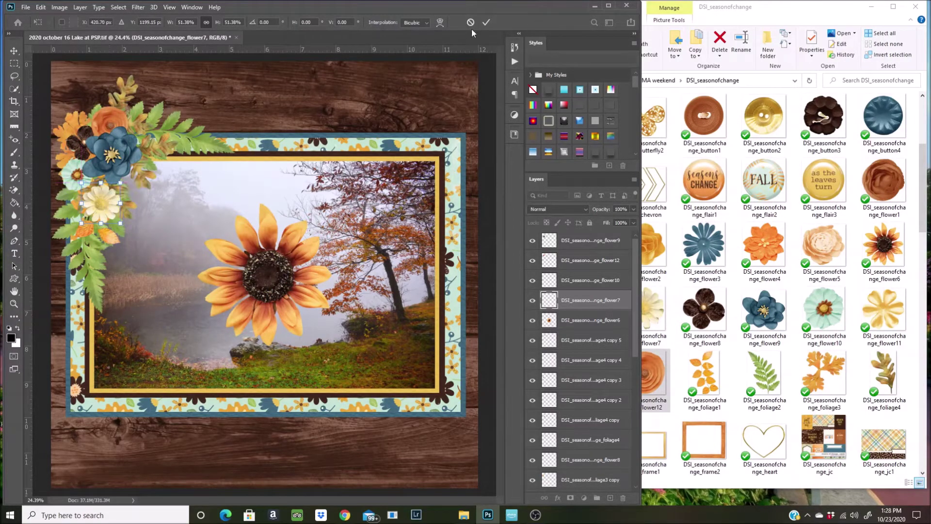
pyautogui.click(487, 22)
pyautogui.moveTo(594, 302); pyautogui.dragTo(609, 413)
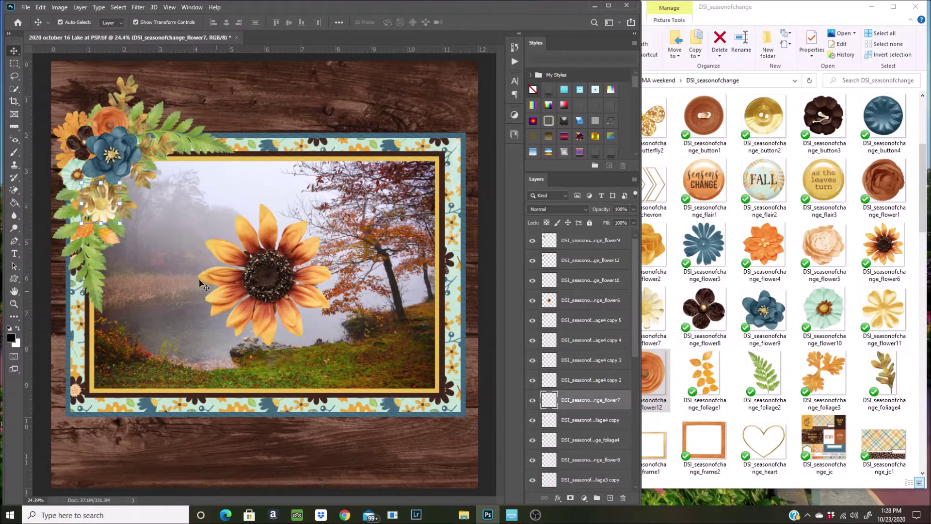
pyautogui.moveTo(109, 213); pyautogui.dragTo(109, 220)
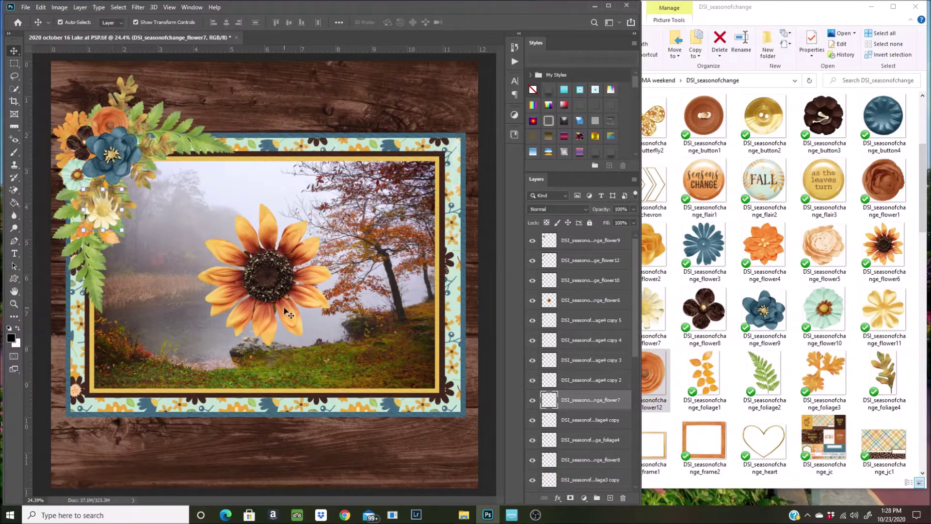
# - Shrink the sunflower flower6 to about 48% and tuck it under the blue flower's lower-right petals
pyautogui.click(308, 301)
pyautogui.moveTo(325, 209); pyautogui.dragTo(268, 270)
pyautogui.moveTo(249, 310); pyautogui.dragTo(144, 185)
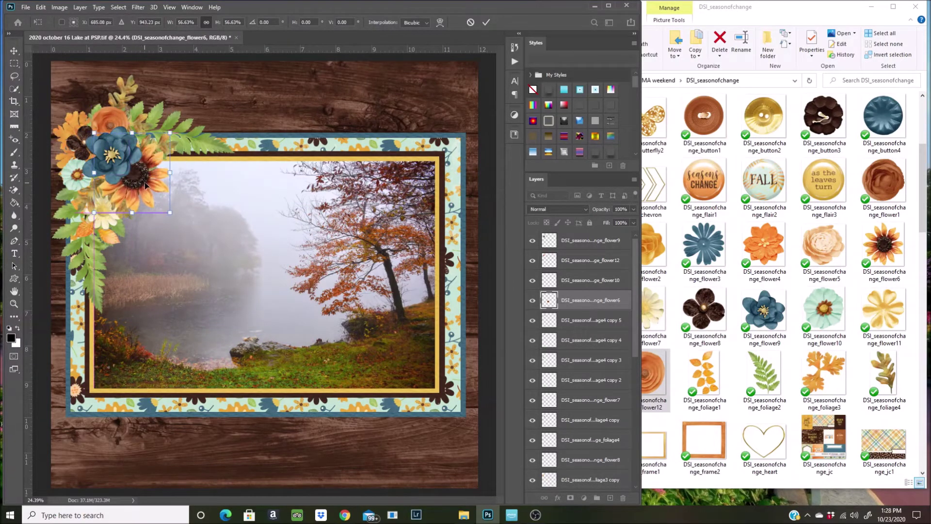
pyautogui.moveTo(171, 131); pyautogui.dragTo(158, 144)
pyautogui.moveTo(136, 199); pyautogui.dragTo(135, 198)
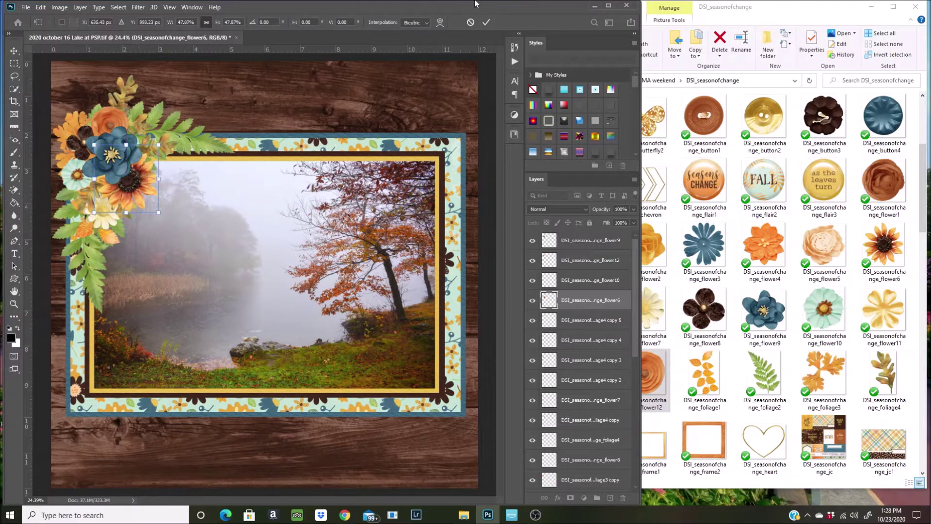
pyautogui.click(487, 23)
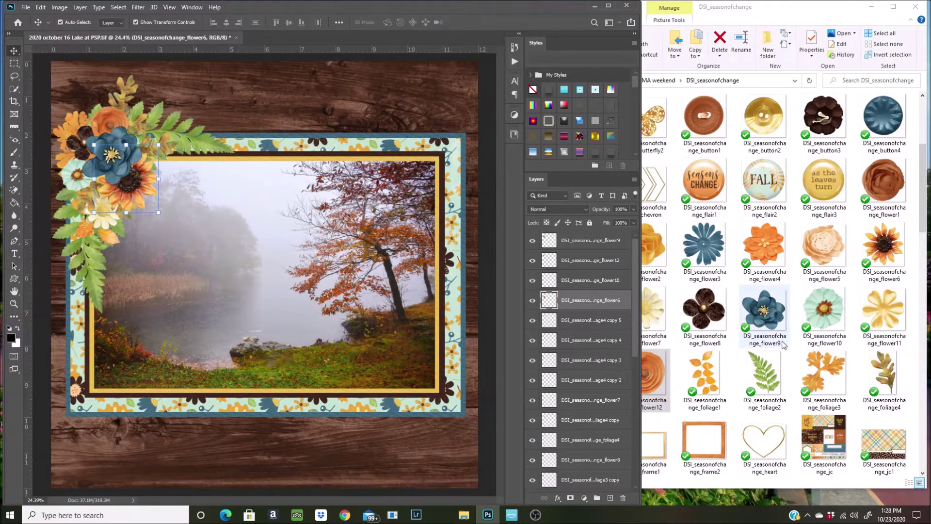
# - Add the round leaf1 embellishment from the kit folder, shrink it to about 34%, rotate it about 40°, and place it right of the orange rose
pyautogui.click(773, 327)
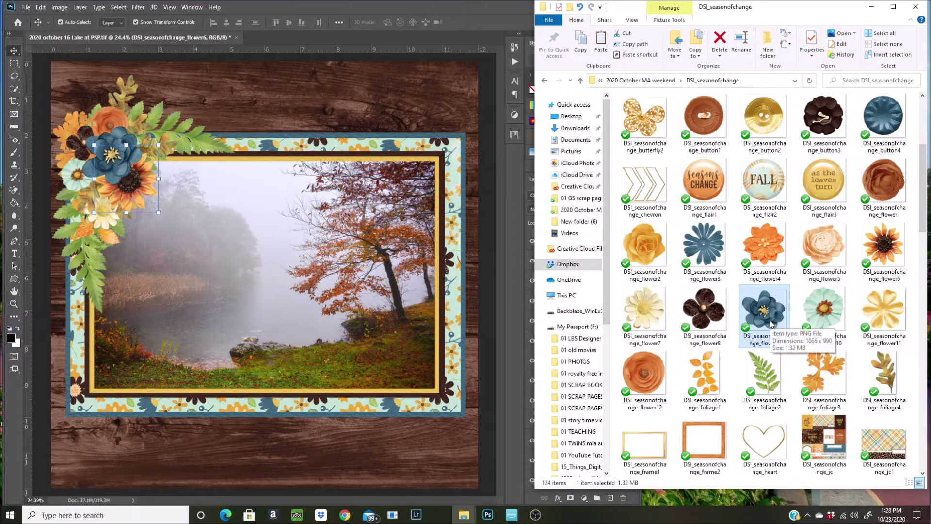
pyautogui.scroll(-3, 769, 319)
pyautogui.scroll(-9, 769, 319)
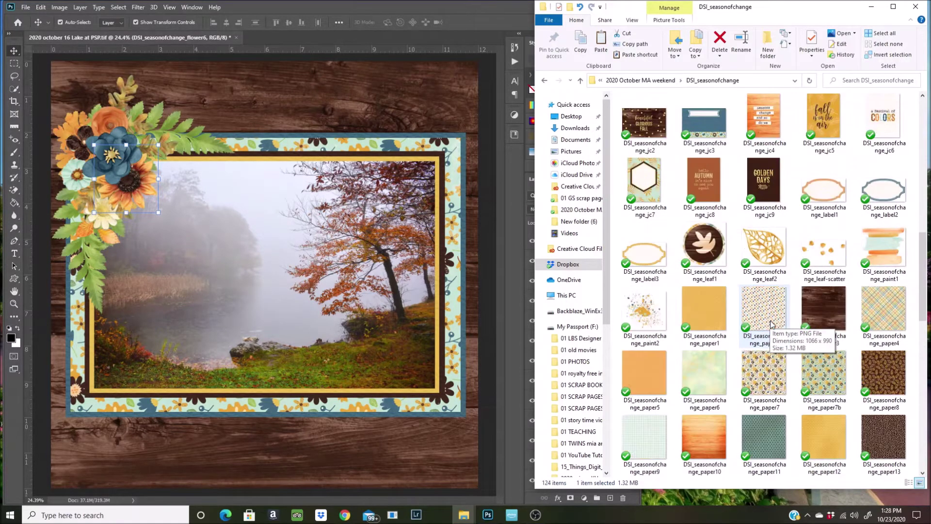
pyautogui.scroll(6, 770, 320)
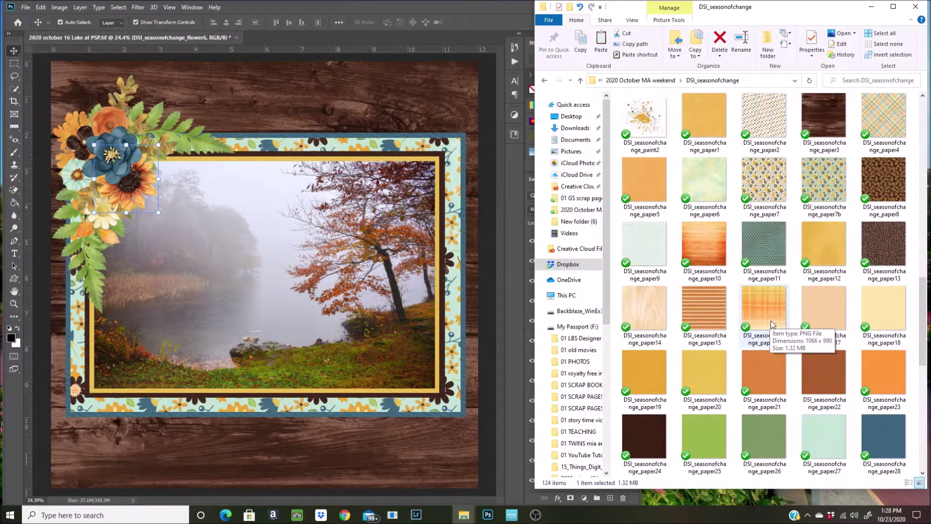
pyautogui.moveTo(718, 247); pyautogui.dragTo(260, 167)
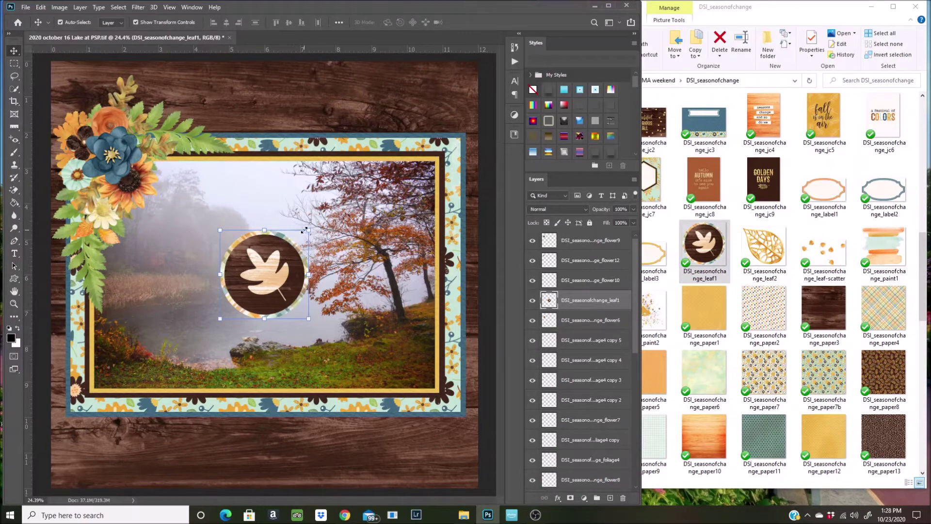
pyautogui.moveTo(311, 228); pyautogui.dragTo(144, 144)
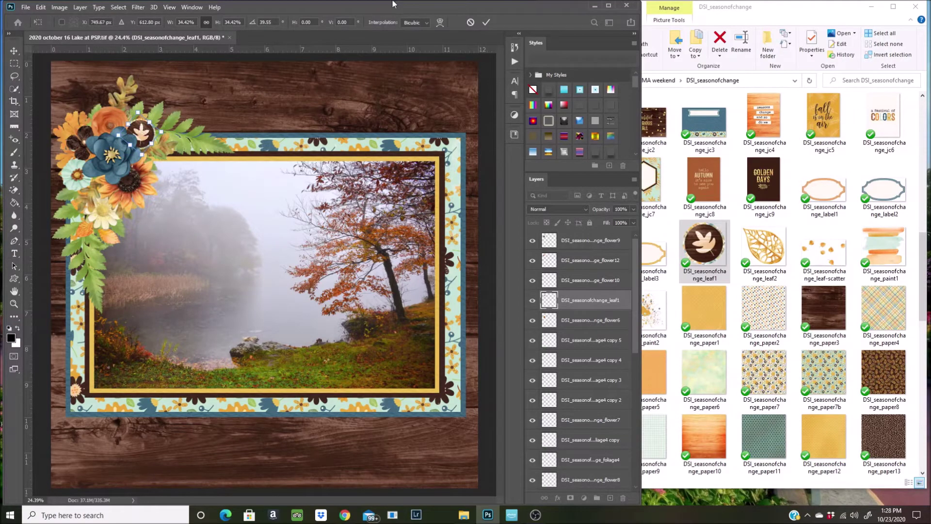
pyautogui.press('Return')
# - Add the brown rosette from the kit folder, shrink it to about 36%, and place it below the blue flower between the mint flower and sunflower
pyautogui.click(763, 316)
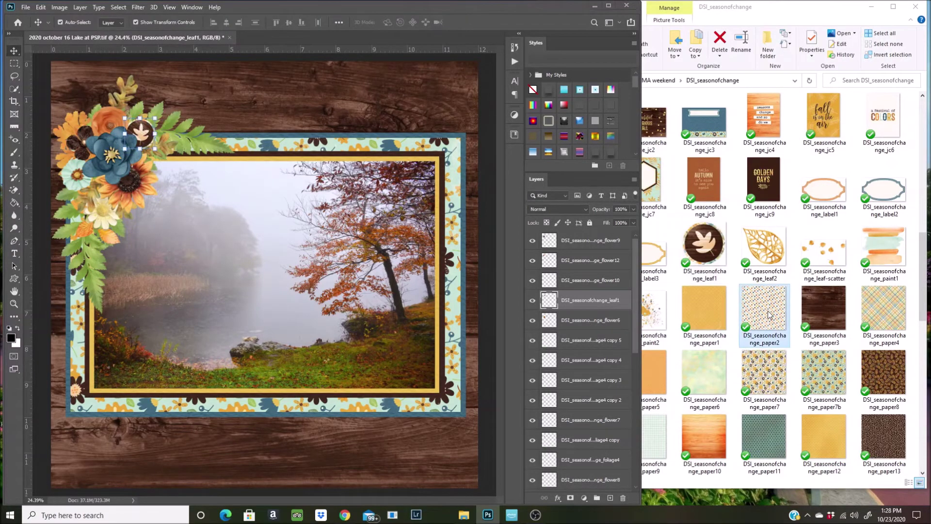
pyautogui.scroll(-3, 762, 314)
pyautogui.scroll(-3, 762, 314)
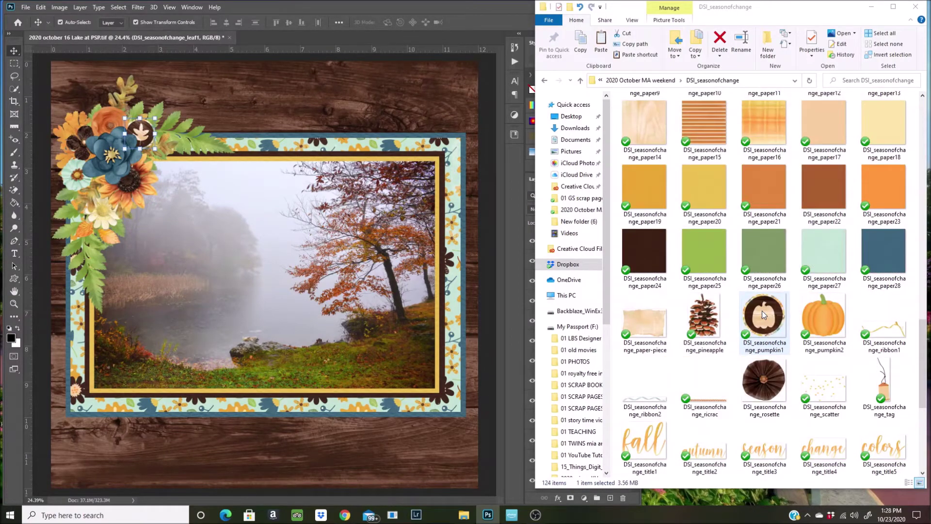
pyautogui.moveTo(772, 380); pyautogui.dragTo(249, 183)
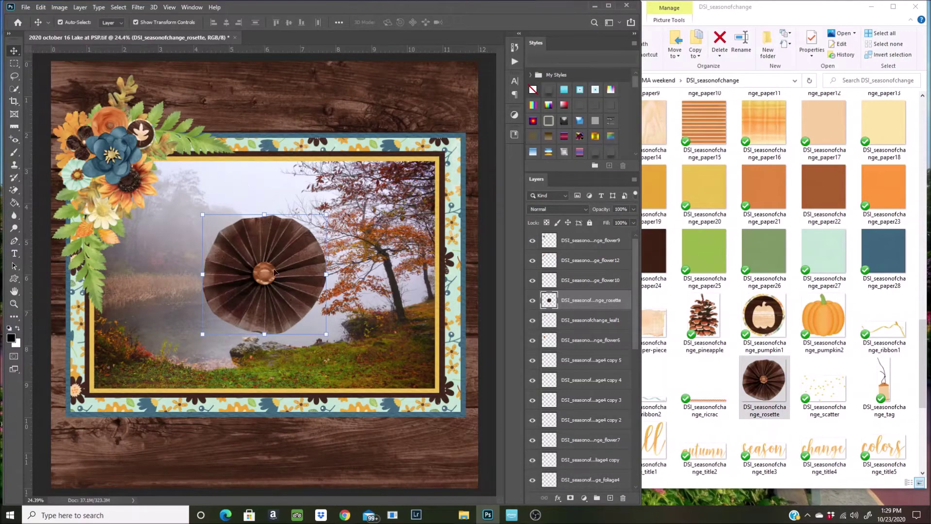
pyautogui.moveTo(287, 251); pyautogui.dragTo(97, 183)
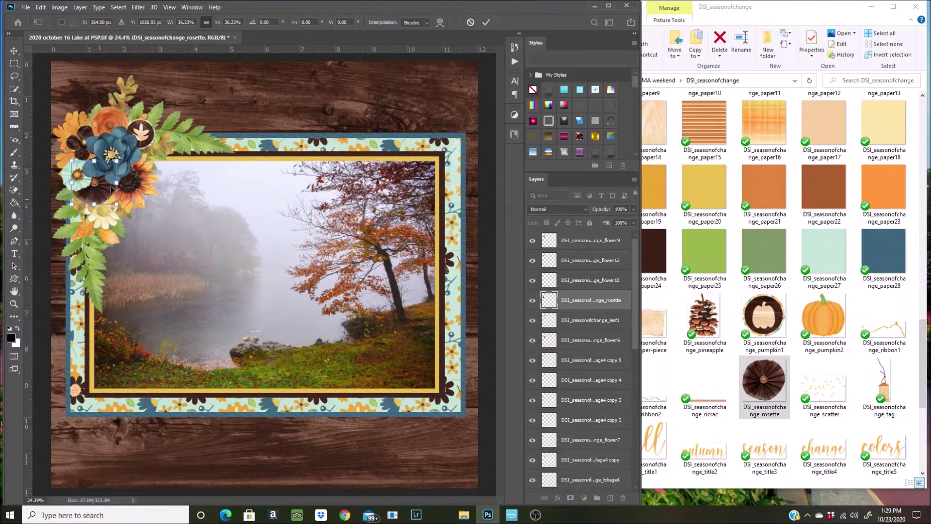
pyautogui.click(485, 23)
# - Shift the cream flower, the orange foliage1 leaves, the lower fern and the brown rosette slightly downward to spread out the cluster
pyautogui.scroll(2, 43, 202)
pyautogui.scroll(2, 43, 202)
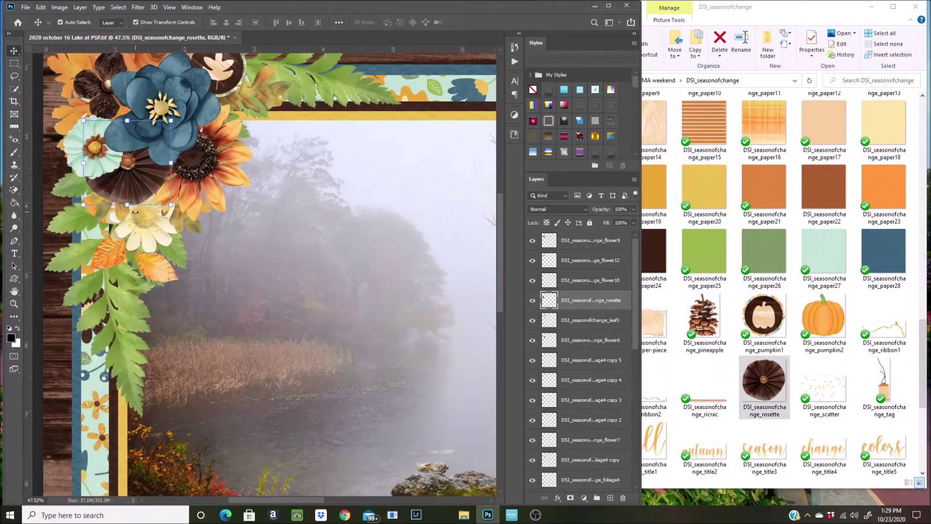
pyautogui.moveTo(196, 228); pyautogui.dragTo(148, 243)
pyautogui.moveTo(96, 264); pyautogui.dragTo(109, 304)
pyautogui.moveTo(134, 352); pyautogui.dragTo(135, 374)
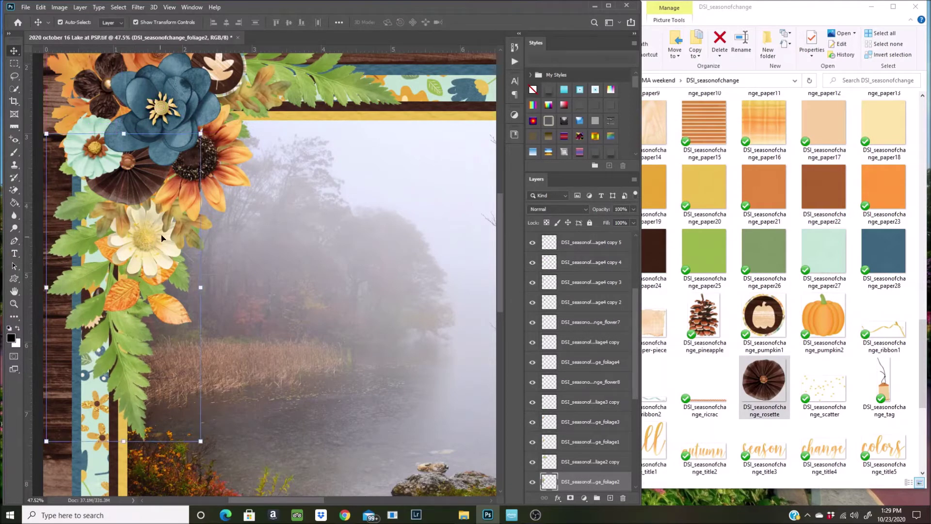
pyautogui.scroll(-2, 163, 238)
pyautogui.moveTo(151, 187); pyautogui.dragTo(153, 196)
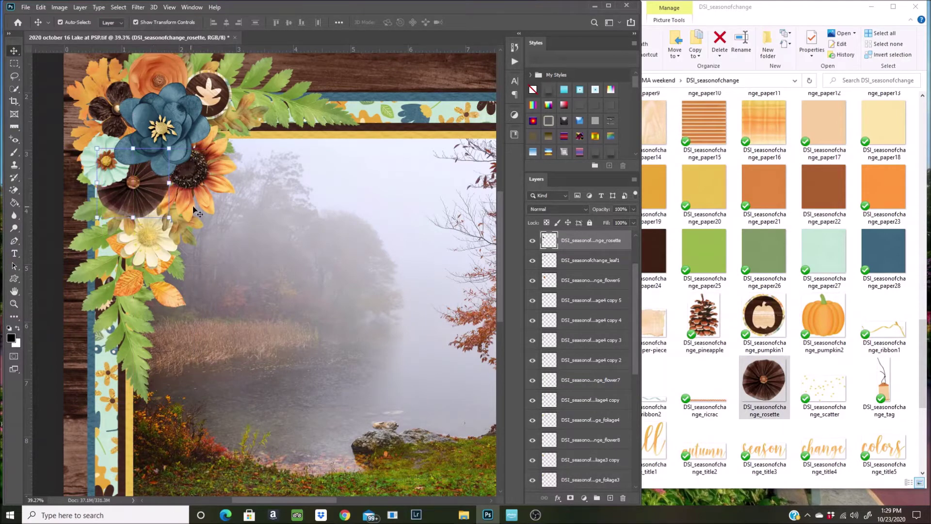
# - Stack the sunflower layer above the rosette and shift the sunflower slightly up and to the right
pyautogui.click(551, 281)
pyautogui.moveTo(592, 286); pyautogui.dragTo(583, 240)
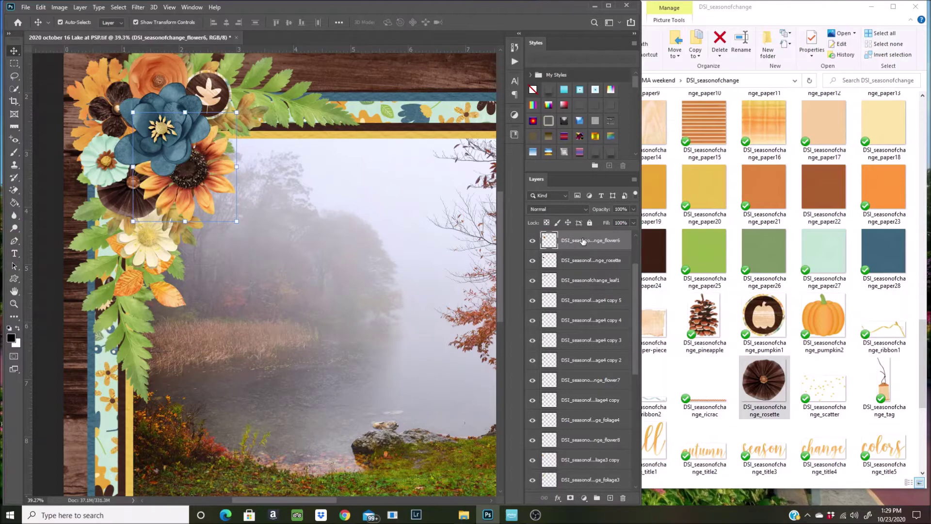
pyautogui.moveTo(217, 187); pyautogui.dragTo(222, 175)
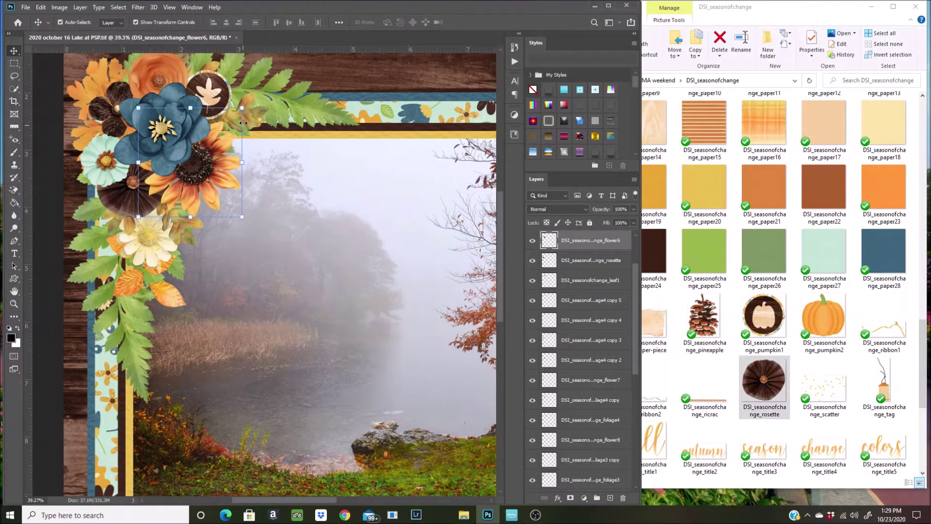
# - Rotate the linked foliage4 sprig pair above the orange rose about -49° so it fans out behind the rose
pyautogui.scroll(-2, 330, 283)
pyautogui.scroll(-1, 330, 284)
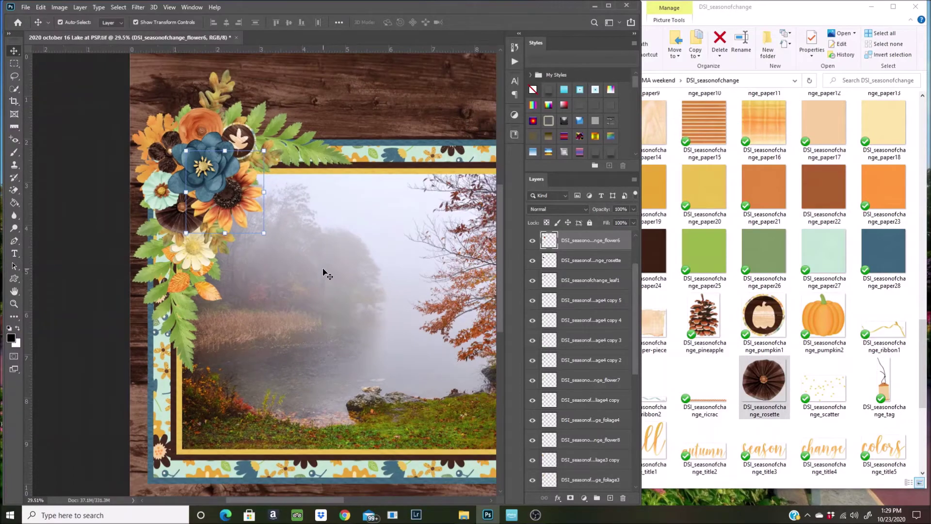
pyautogui.click(225, 89)
pyautogui.moveTo(254, 151); pyautogui.dragTo(233, 115)
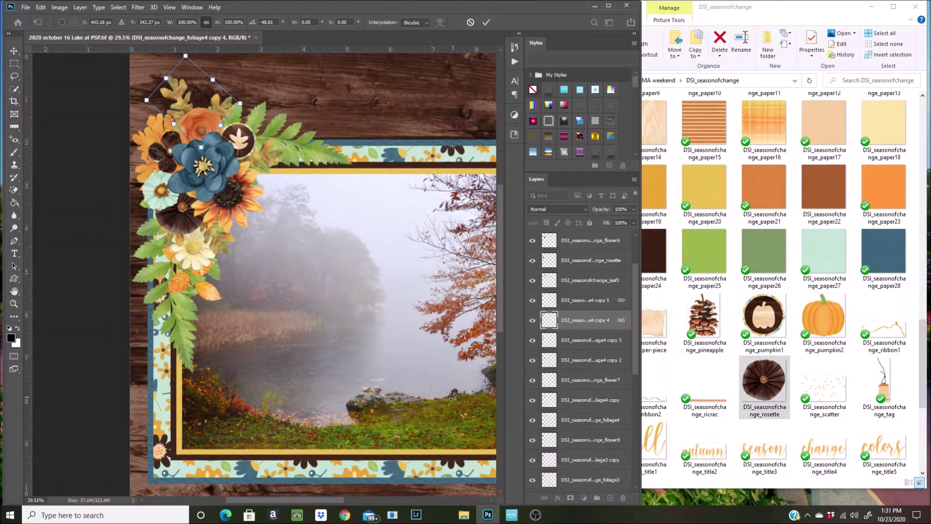
pyautogui.scroll(-2, 388, 369)
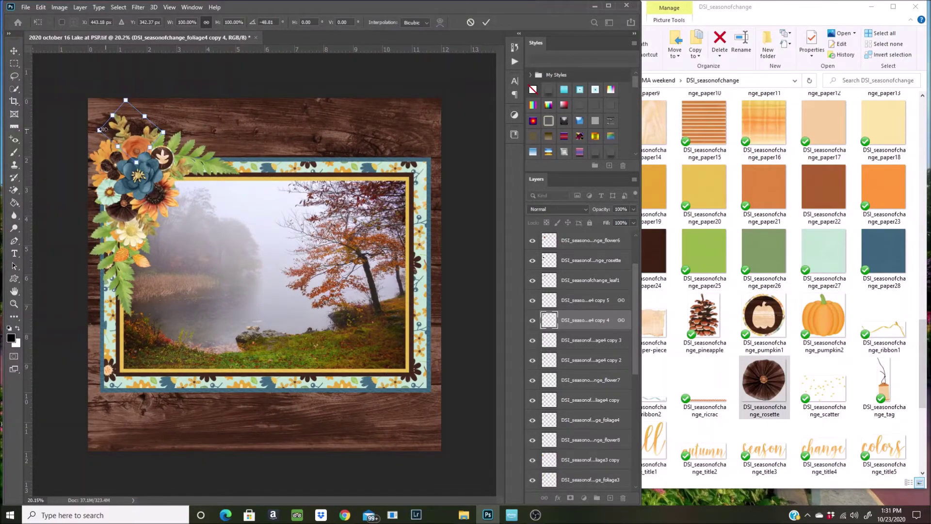
pyautogui.scroll(5, 105, 132)
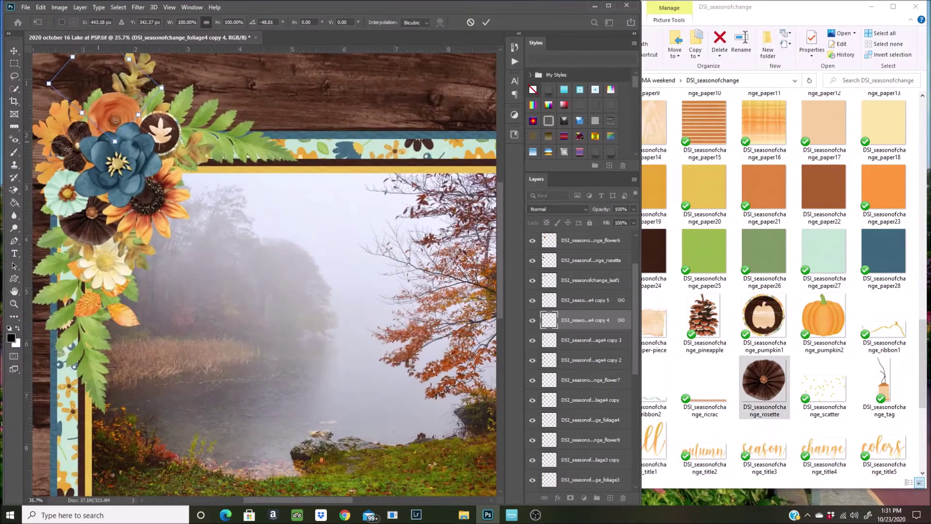
pyautogui.scroll(1, 59, 124)
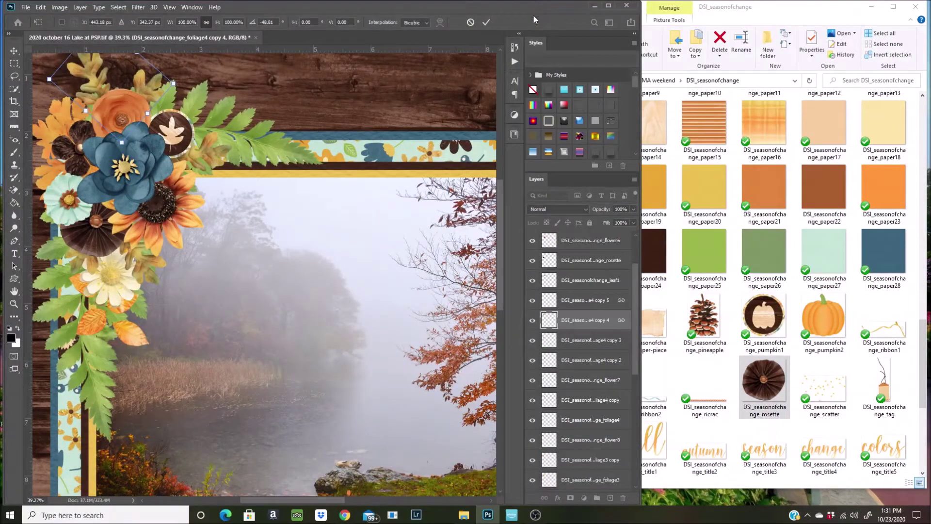
pyautogui.click(486, 22)
# - Rotate the linked foliage4 sprig pair beside the wooden leaf disc about -18° and shift it slightly up and to the right
pyautogui.click(207, 157)
pyautogui.moveTo(207, 156); pyautogui.dragTo(227, 147)
pyautogui.moveTo(256, 221); pyautogui.dragTo(270, 202)
pyautogui.moveTo(211, 201); pyautogui.dragTo(221, 193)
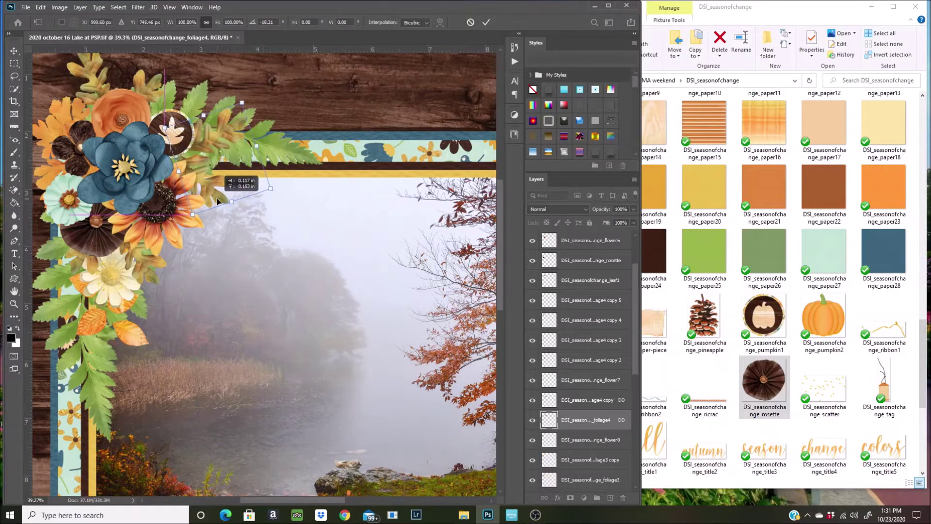
pyautogui.click(487, 23)
pyautogui.scroll(-3, 137, 213)
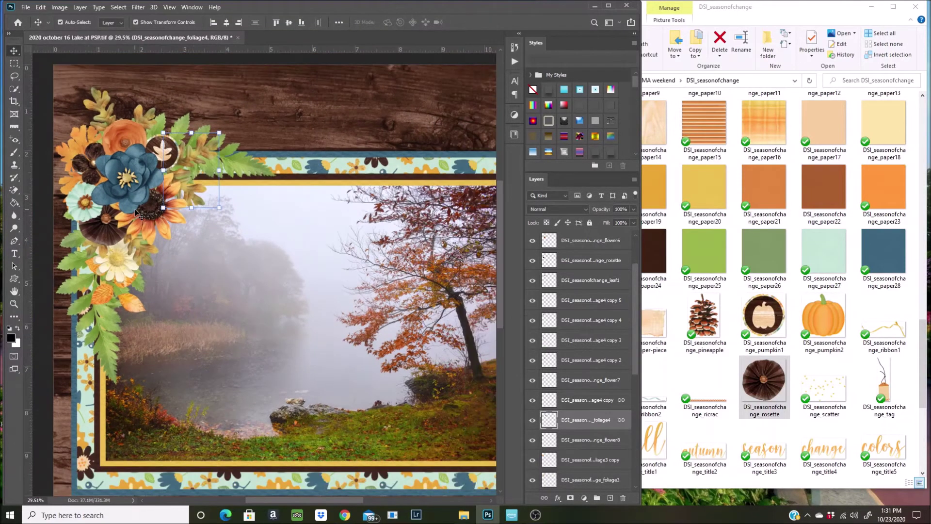
# - Duplicate all the cluster layers, from flower9 down to foliage2, within the same document
pyautogui.scroll(-2, 138, 213)
pyautogui.scroll(3, 594, 278)
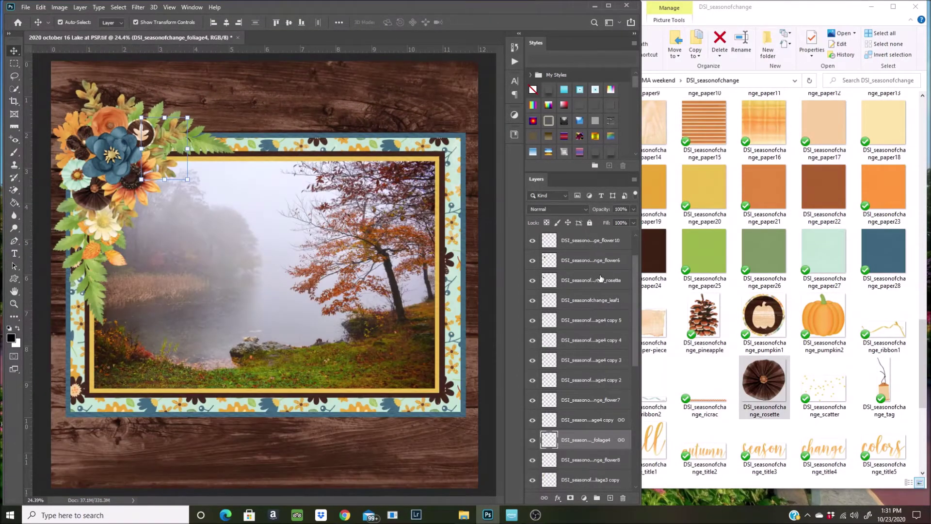
pyautogui.click(617, 243)
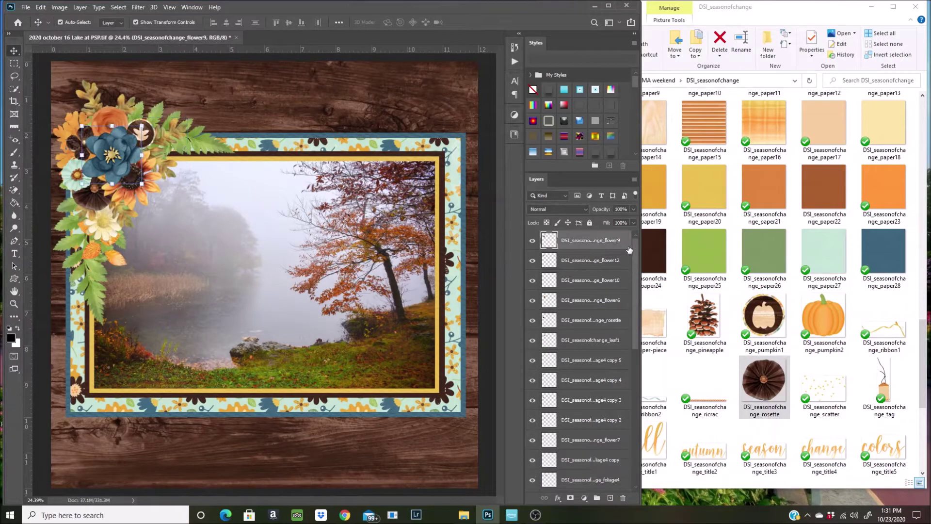
pyautogui.moveTo(636, 245); pyautogui.dragTo(642, 338)
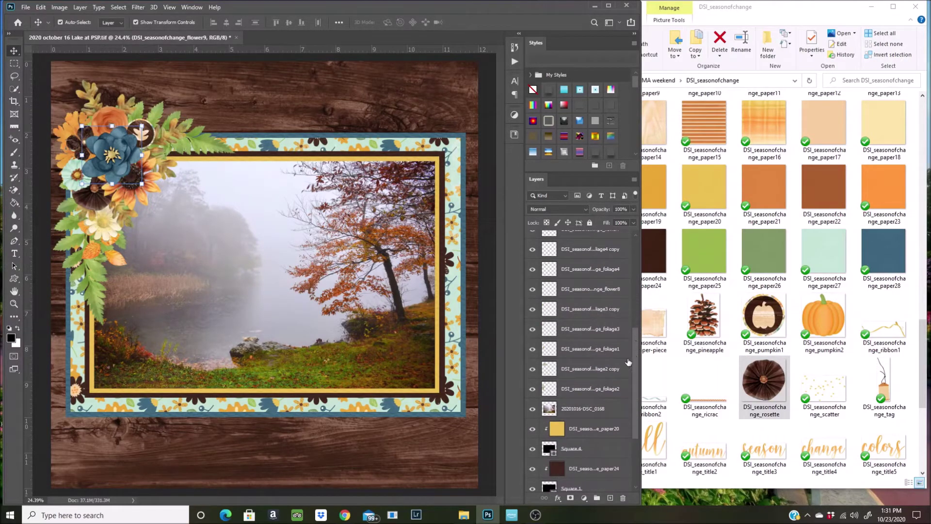
pyautogui.keyDown('shift'); pyautogui.click(610, 391); pyautogui.keyUp('shift')
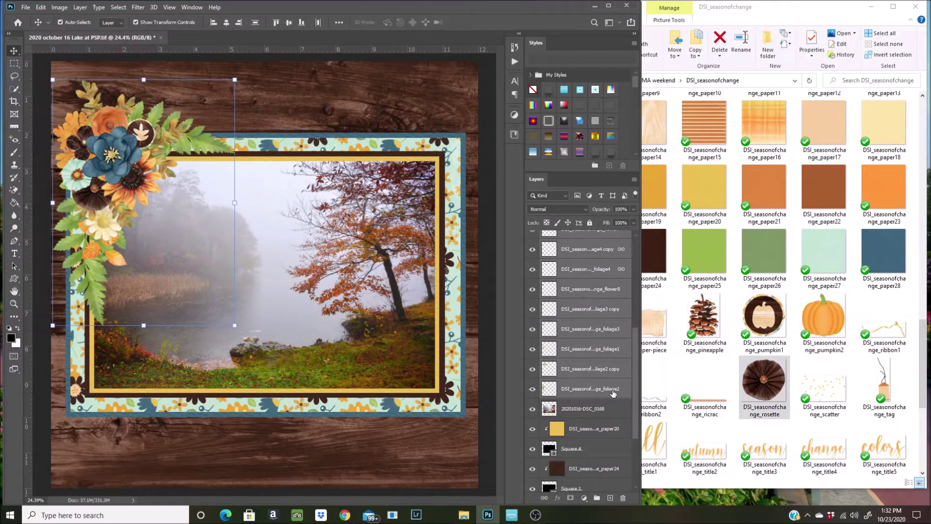
pyautogui.rightClick(606, 391)
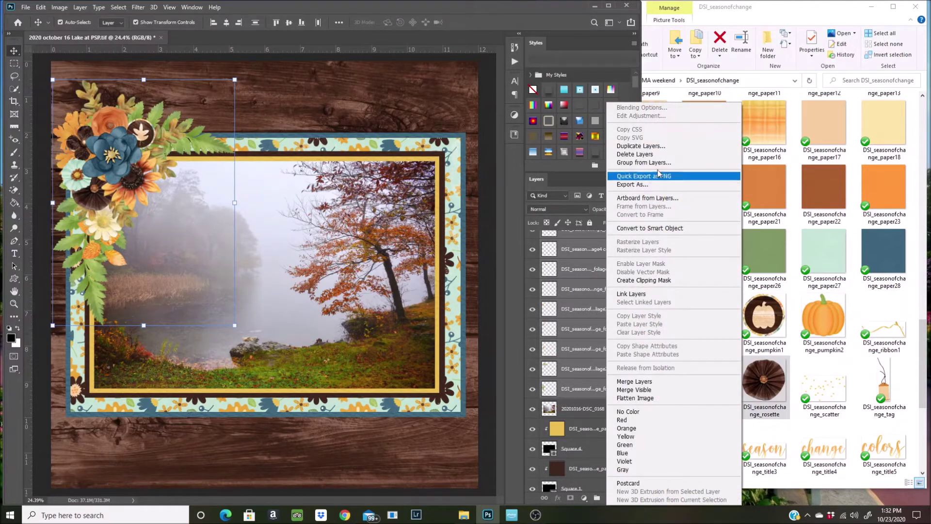
pyautogui.click(625, 146)
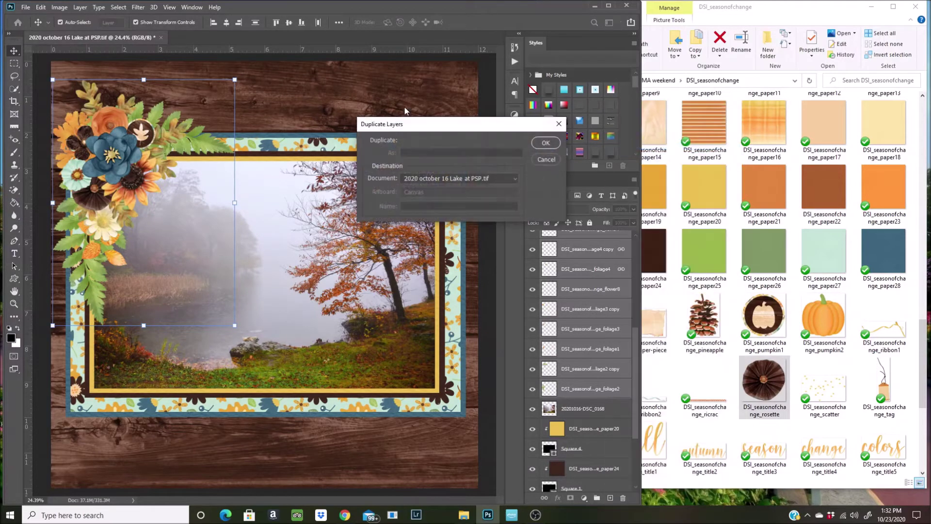
pyautogui.click(543, 144)
# - Rotate the duplicated cluster about 180° and fit it over the mat's lower-right corner at about 77% scale
pyautogui.moveTo(246, 76); pyautogui.dragTo(14, 362)
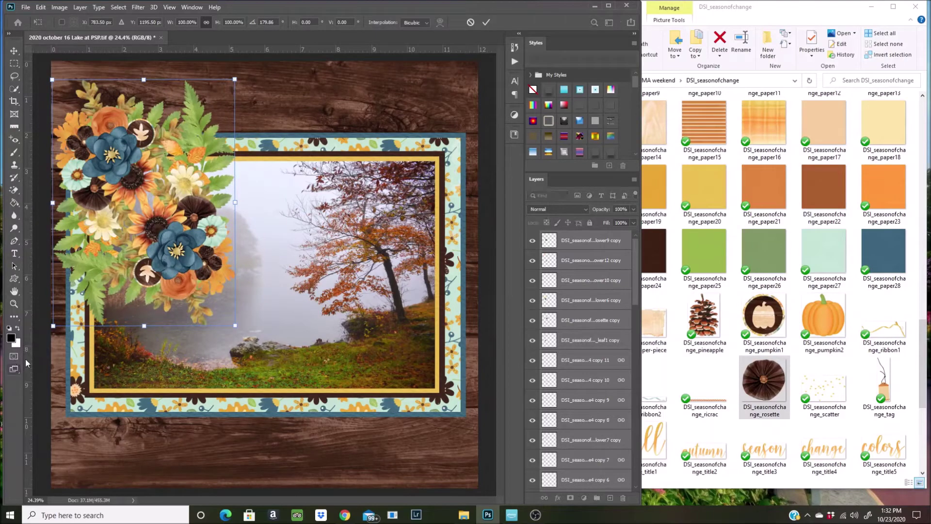
pyautogui.moveTo(185, 249); pyautogui.dragTo(417, 379)
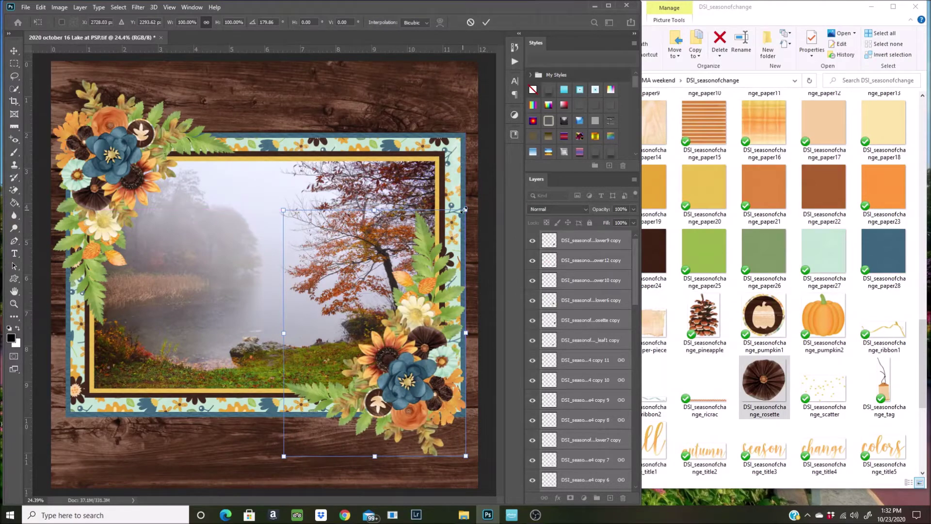
pyautogui.moveTo(466, 210); pyautogui.dragTo(424, 266)
pyautogui.moveTo(370, 401); pyautogui.dragTo(419, 389)
# - Shrink all the original cluster layers, from flower9 to foliage2, to about 67% and settle them on the mat's upper-left corner
pyautogui.scroll(-3, 590, 395)
pyautogui.scroll(-3, 590, 395)
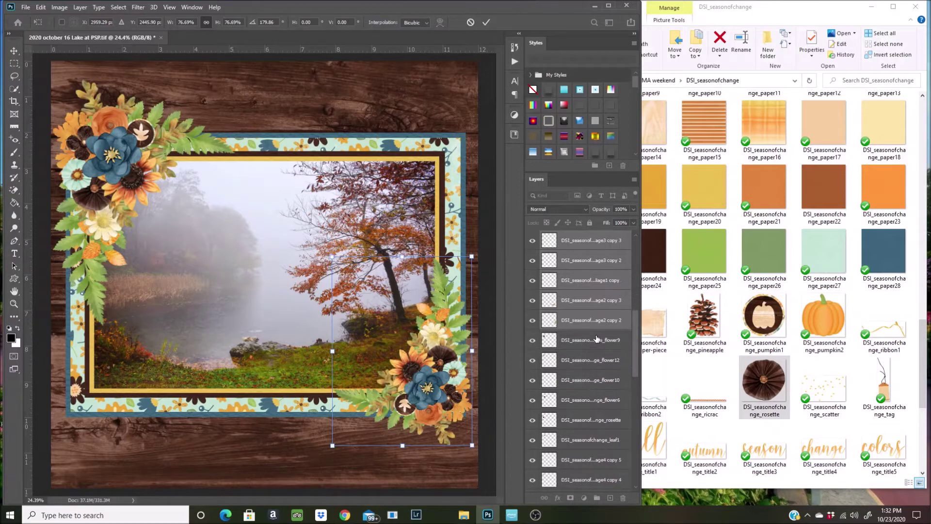
pyautogui.click(598, 341)
pyautogui.scroll(-4, 598, 345)
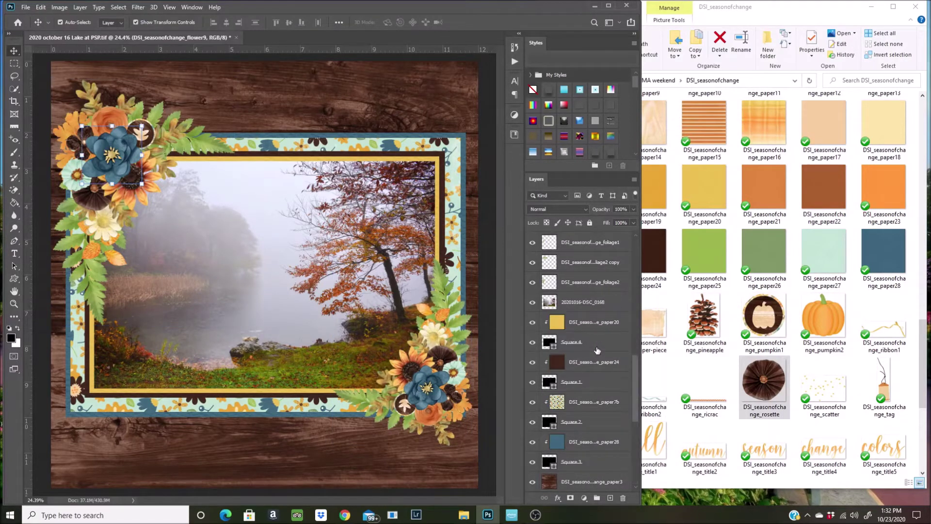
pyautogui.scroll(-5, 597, 349)
pyautogui.keyDown('shift'); pyautogui.click(614, 290); pyautogui.keyUp('shift')
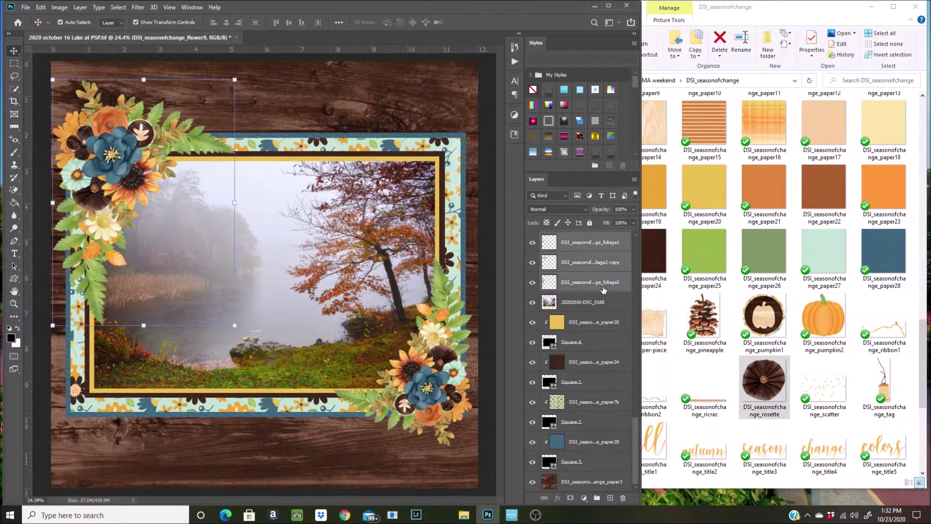
pyautogui.moveTo(236, 325); pyautogui.dragTo(175, 244)
pyautogui.moveTo(98, 135); pyautogui.dragTo(103, 160)
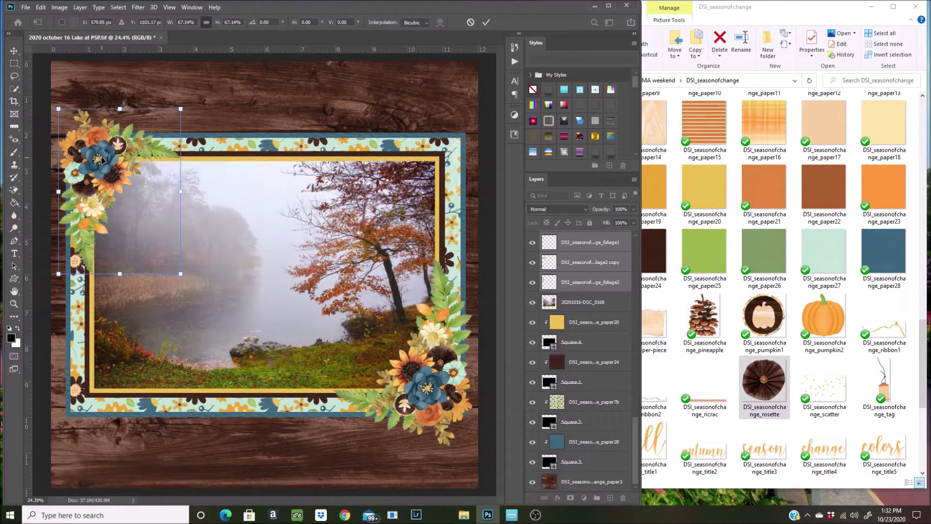
pyautogui.click(486, 23)
# - Rotate the leaf disc in the lower-right cluster about 152° so its leaf points upward, and nudge it slightly left
pyautogui.click(410, 415)
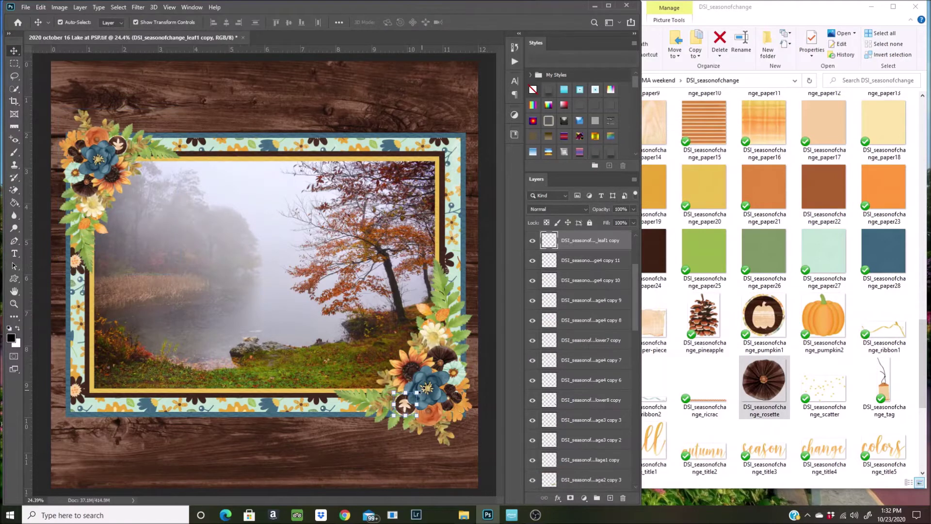
pyautogui.moveTo(427, 388); pyautogui.dragTo(383, 442)
pyautogui.moveTo(402, 410); pyautogui.dragTo(398, 409)
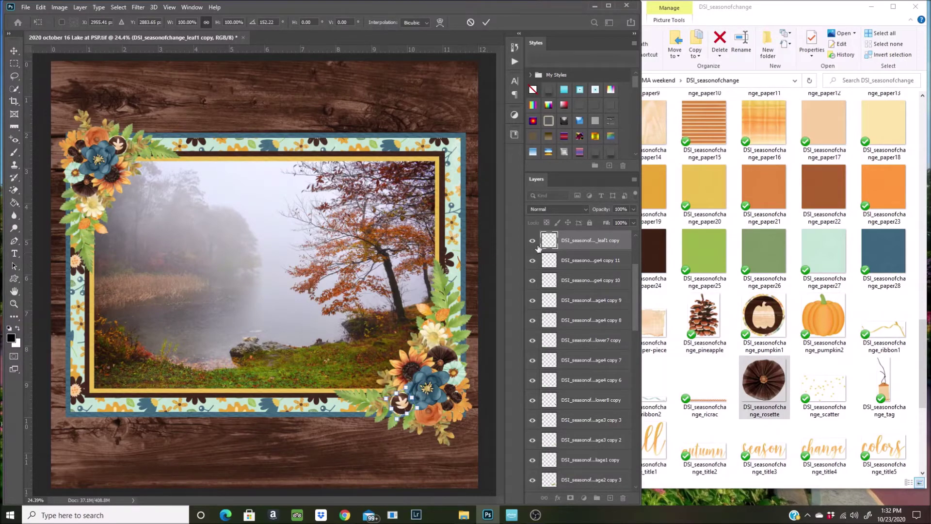
# - Save the scrapbook page file
pyautogui.click(25, 7)
pyautogui.click(29, 115)
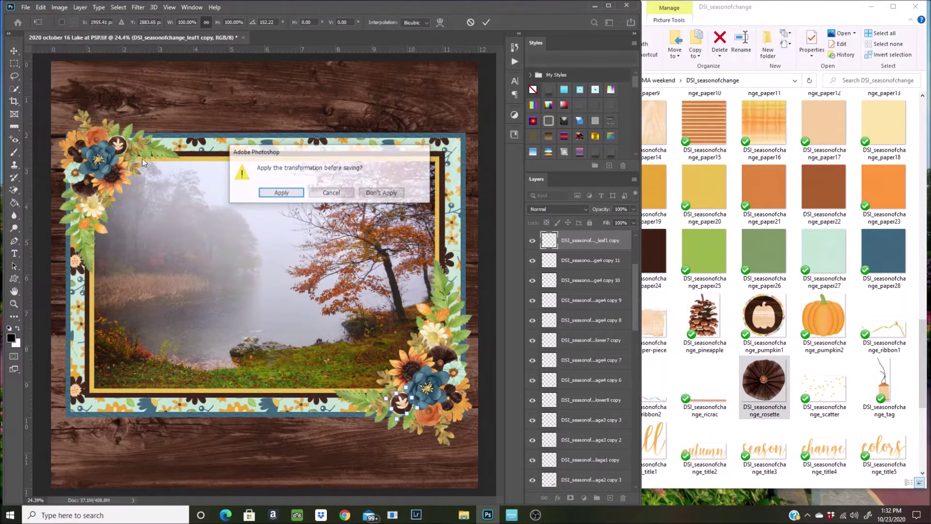
# - Apply the pending transformation of the leaf copy so the layout is saved
pyautogui.click(280, 195)
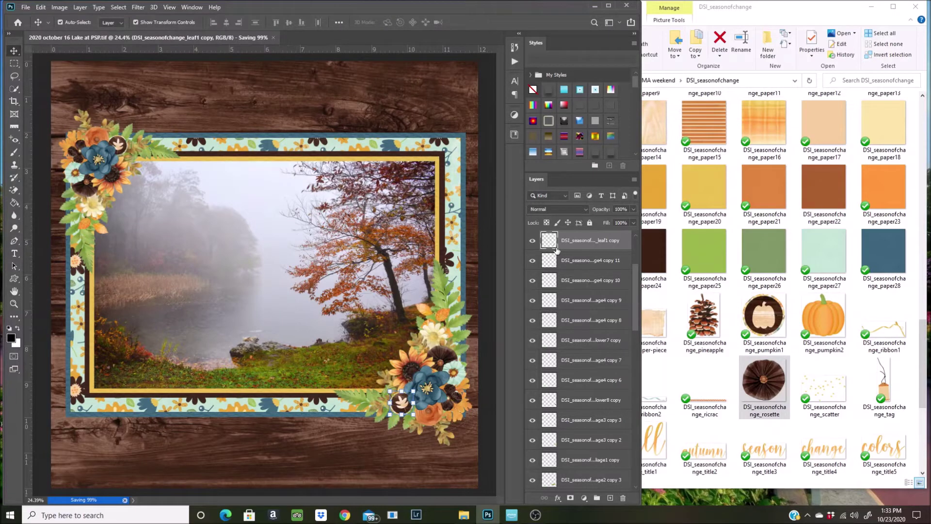
# - Apply the double drop shadow style to every layer above the wood background paper
pyautogui.scroll(5, 587, 252)
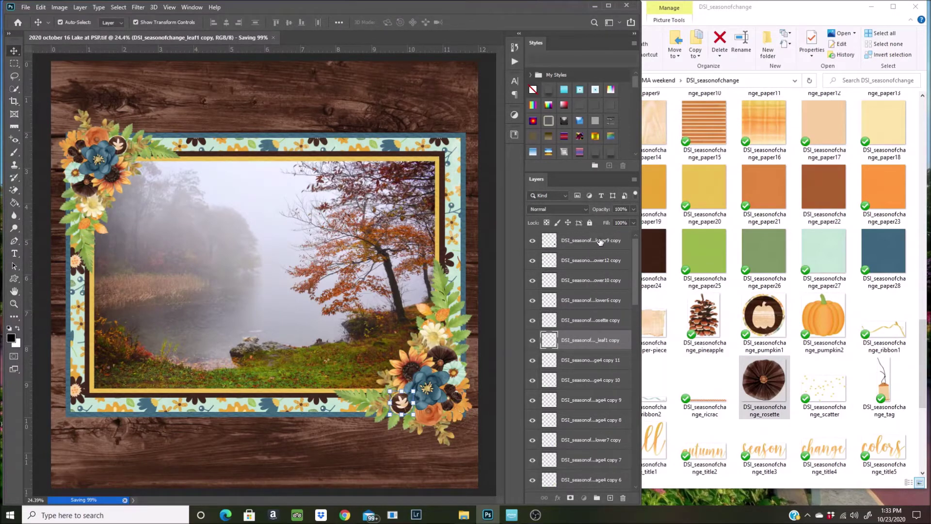
pyautogui.click(607, 241)
pyautogui.moveTo(634, 244); pyautogui.dragTo(648, 435)
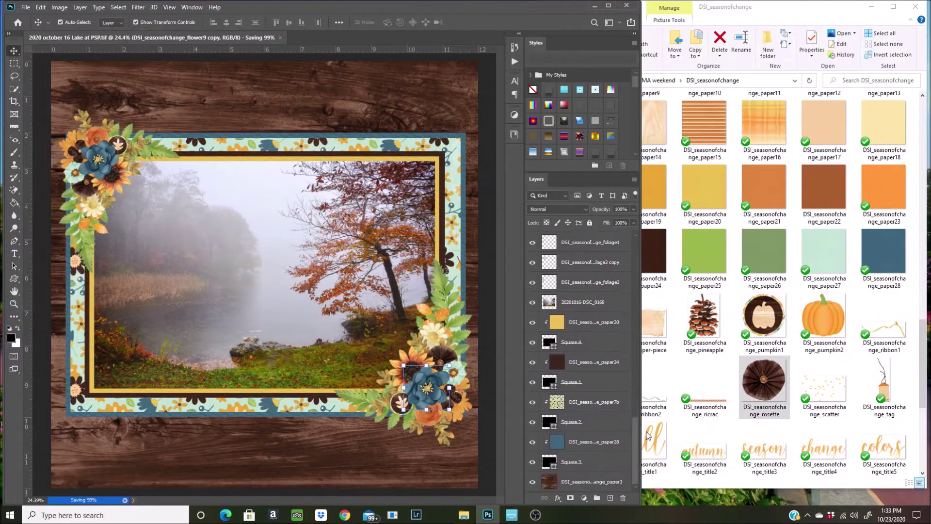
pyautogui.keyDown('shift'); pyautogui.click(605, 465); pyautogui.keyUp('shift')
pyautogui.scroll(-5, 600, 117)
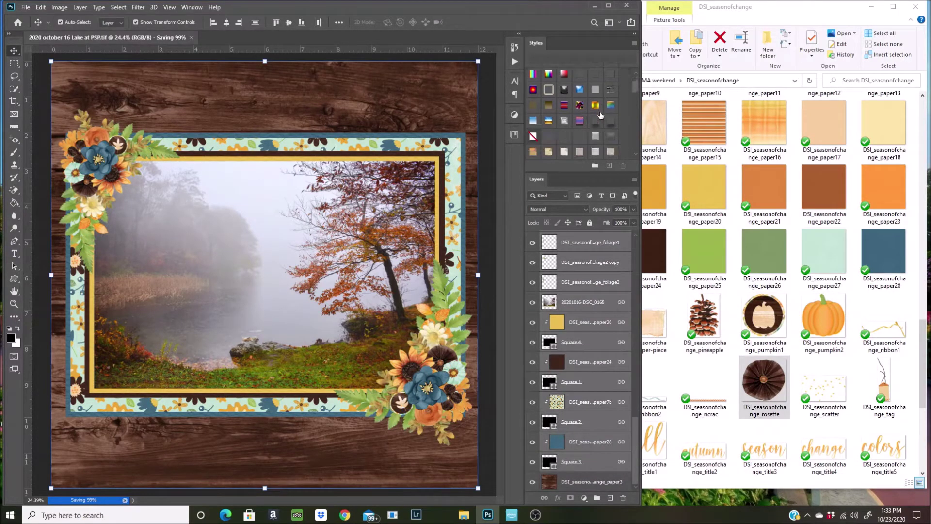
pyautogui.scroll(-5, 601, 116)
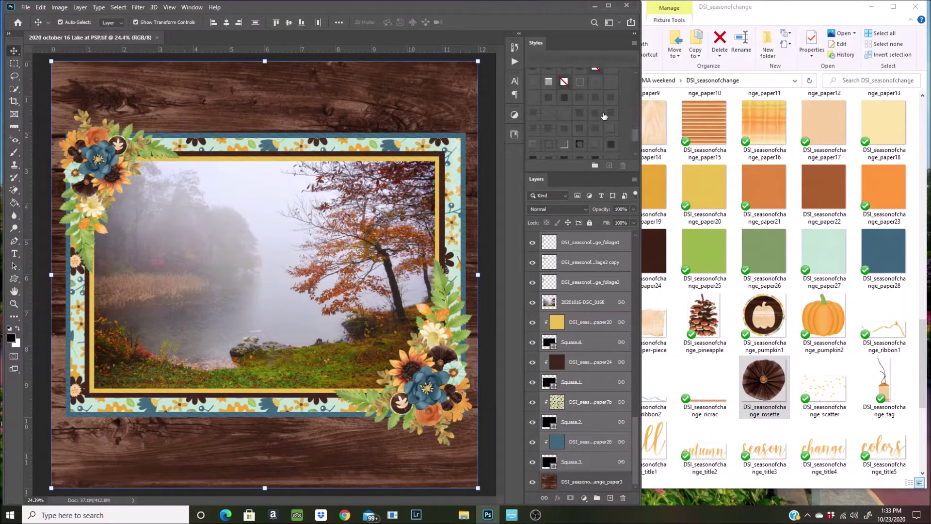
pyautogui.scroll(-5, 604, 116)
pyautogui.scroll(1, 604, 116)
pyautogui.click(596, 105)
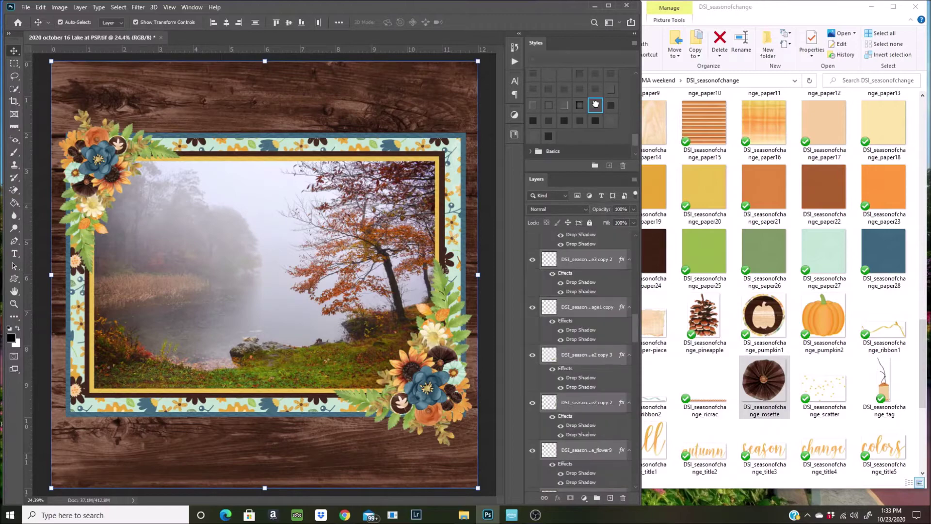
pyautogui.scroll(-1, 298, 285)
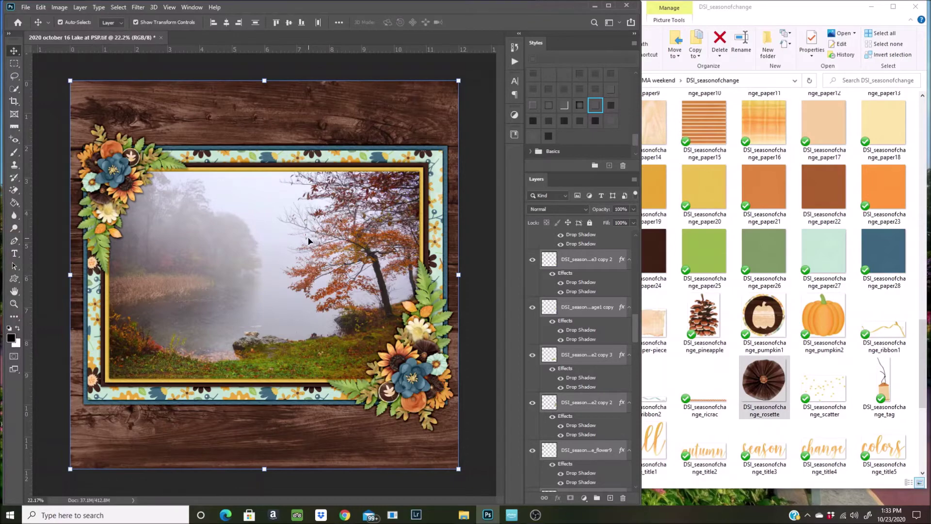
pyautogui.hotkey('ctrl', '-')
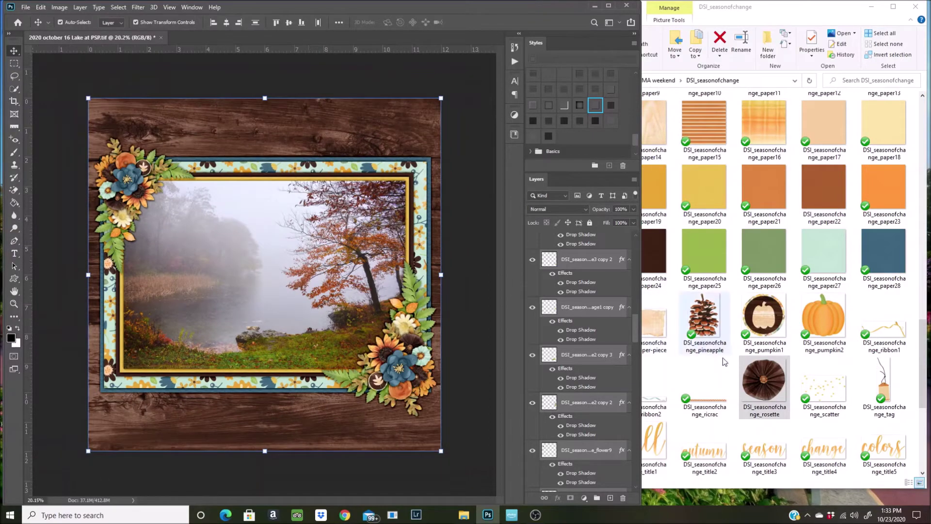
# - Switch to the DSI_seasonofchange folder in File Explorer and show its files as extra large icons
pyautogui.click(776, 383)
pyautogui.scroll(-2, 794, 383)
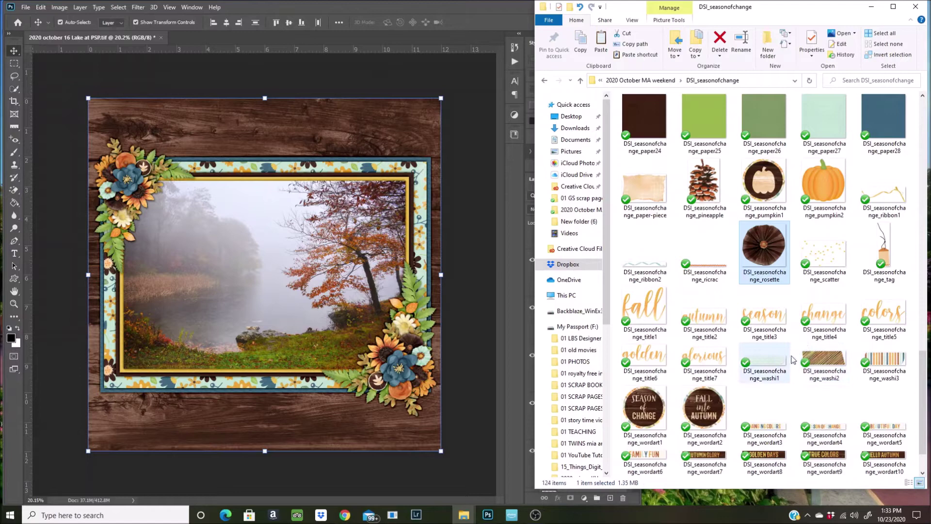
pyautogui.scroll(-1, 829, 357)
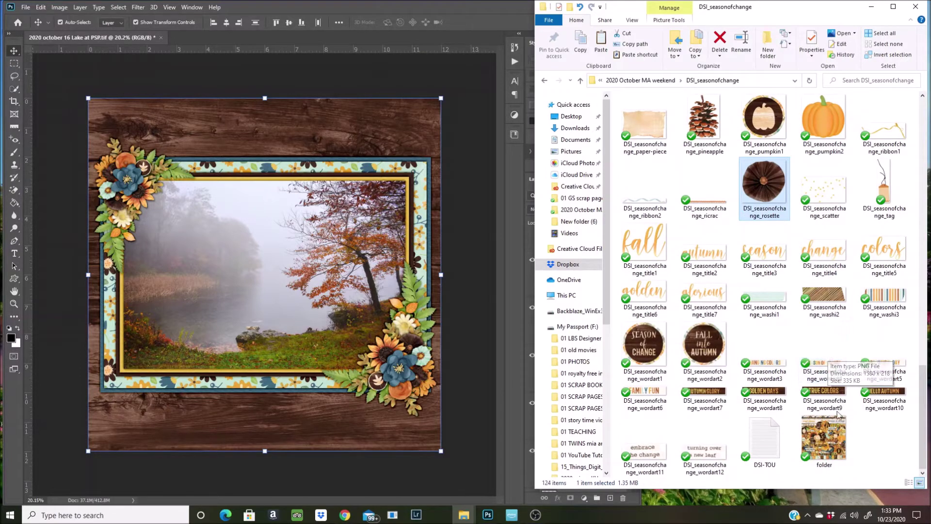
pyautogui.rightClick(873, 434)
pyautogui.moveTo(855, 214)
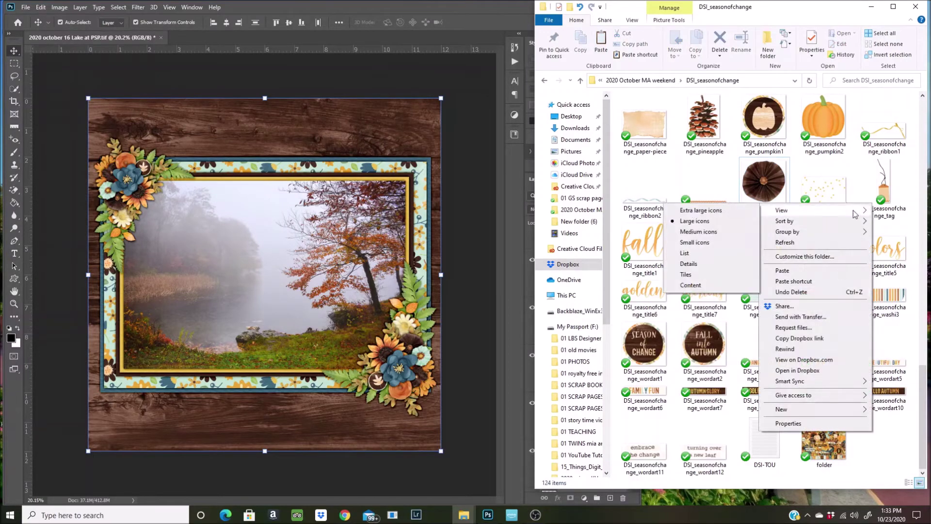
pyautogui.click(720, 214)
# - Add the "glorious" (title7) and "colors" (title5) title images from the kit folder to the Photoshop layout
pyautogui.scroll(-15, 752, 311)
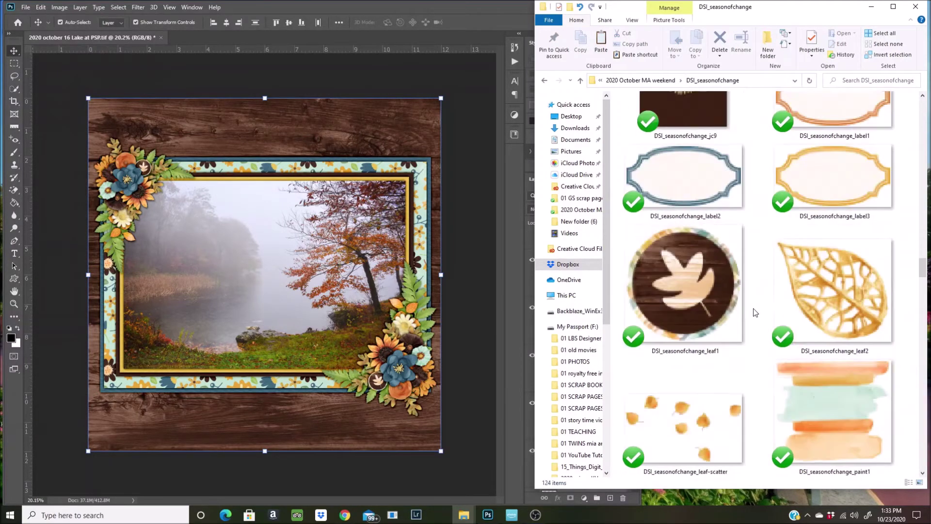
pyautogui.scroll(-10, 754, 313)
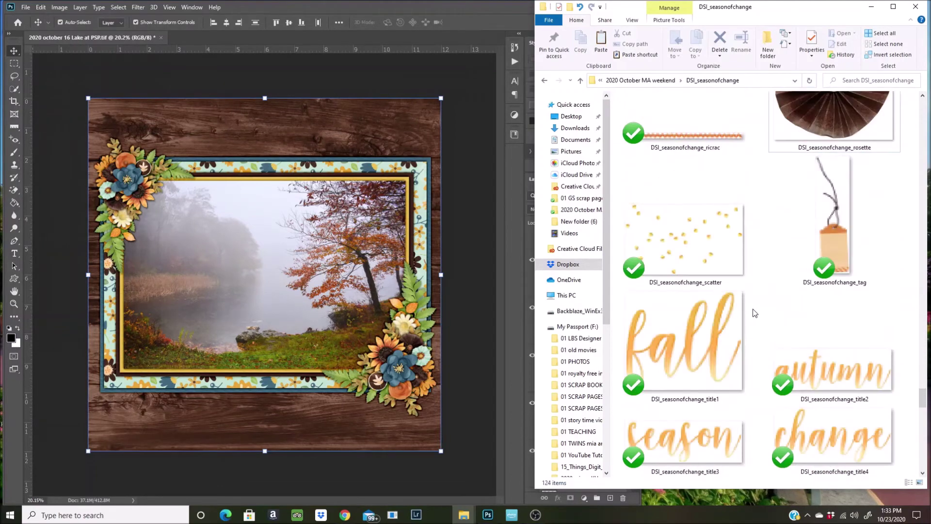
pyautogui.scroll(-5, 754, 313)
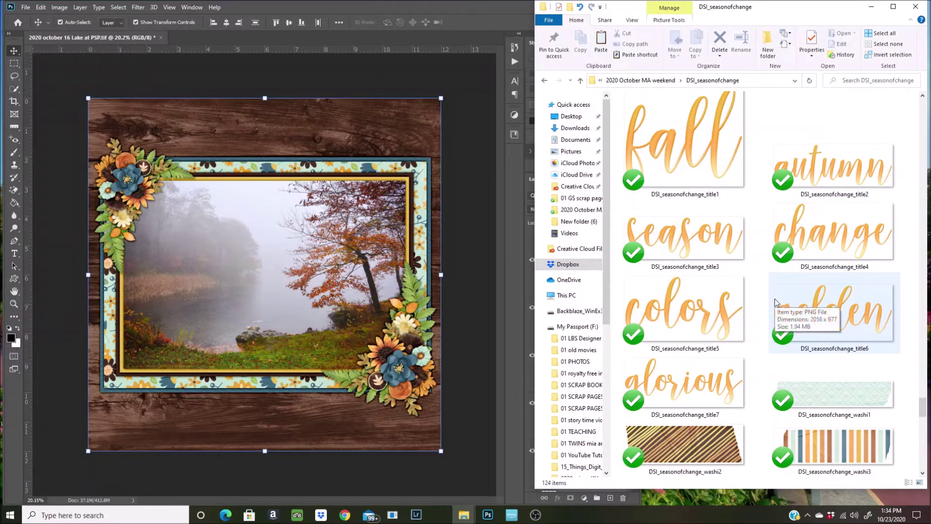
pyautogui.moveTo(731, 392); pyautogui.dragTo(276, 168)
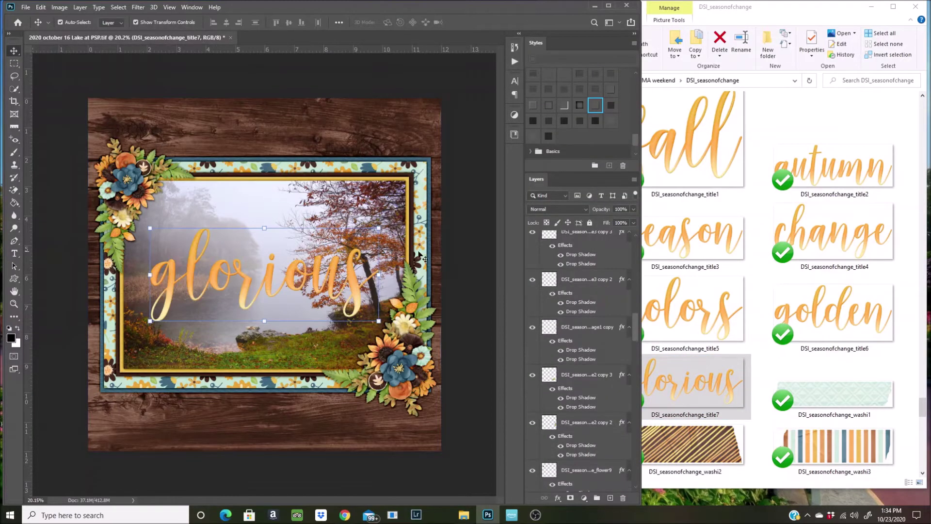
pyautogui.click(701, 316)
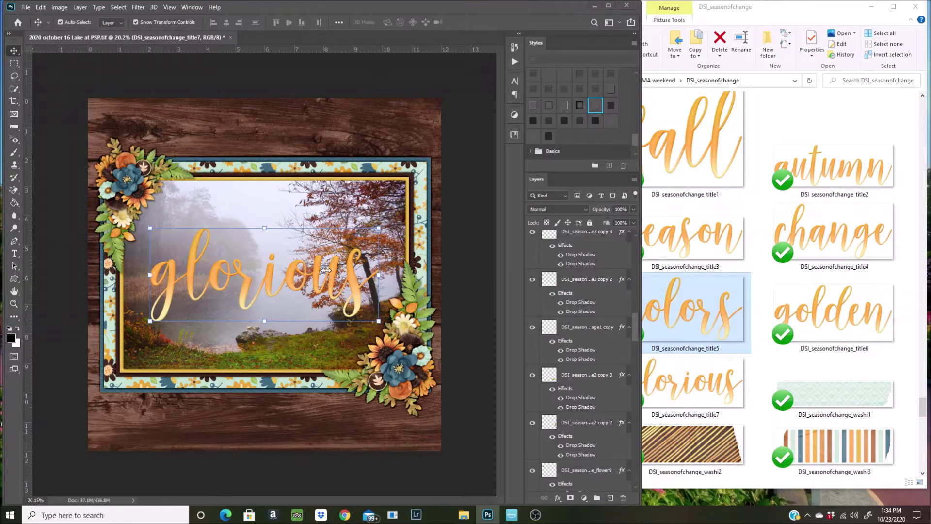
pyautogui.moveTo(326, 270); pyautogui.dragTo(321, 270)
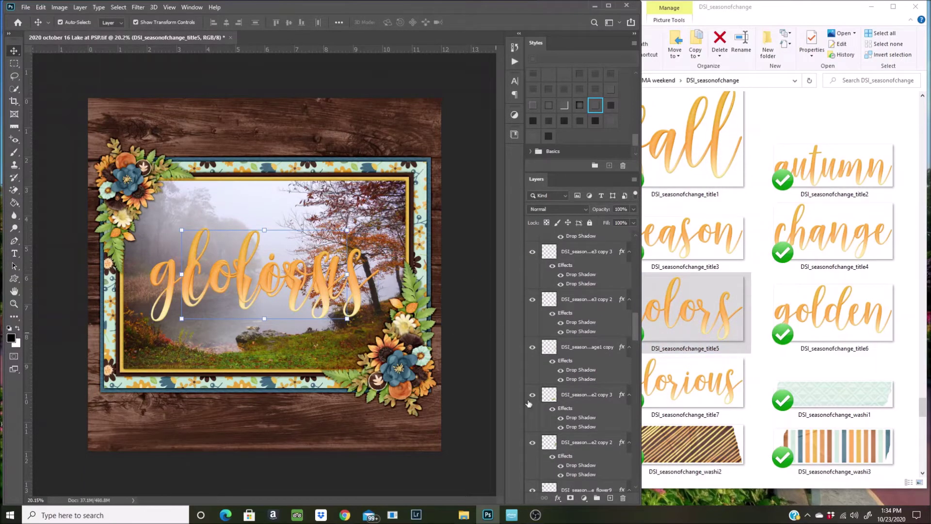
# - Scale both title layers together to about 64% and move them onto the wood above the frame's upper-left part
pyautogui.scroll(10, 575, 331)
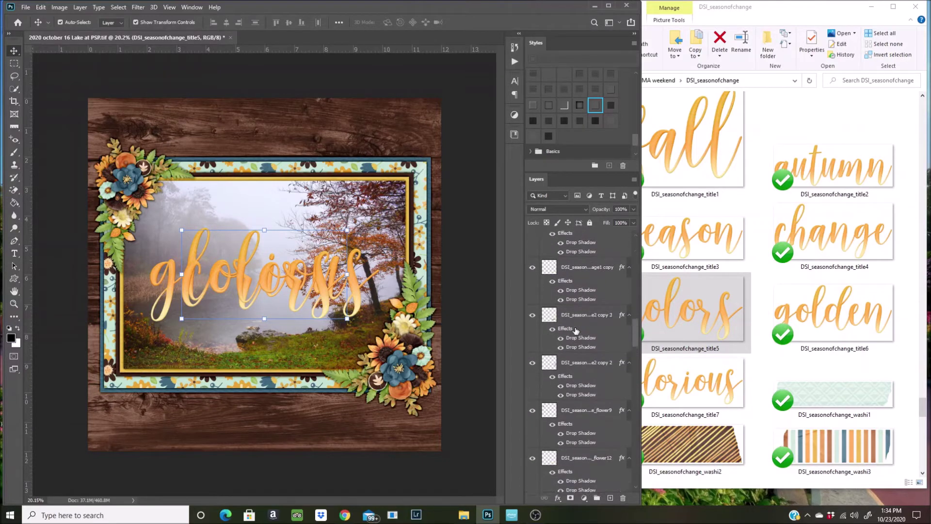
pyautogui.scroll(5, 577, 325)
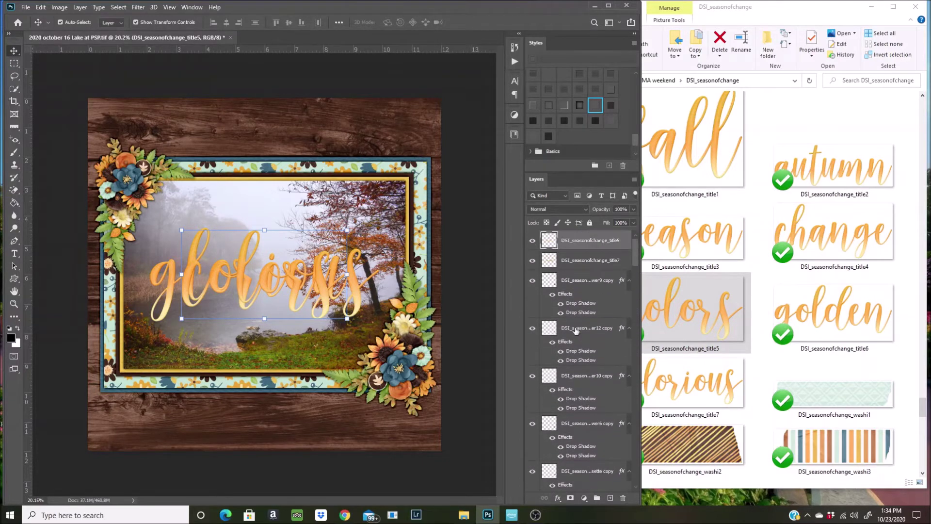
pyautogui.keyDown('shift'); pyautogui.click(586, 260); pyautogui.keyUp('shift')
pyautogui.moveTo(378, 321); pyautogui.dragTo(246, 156)
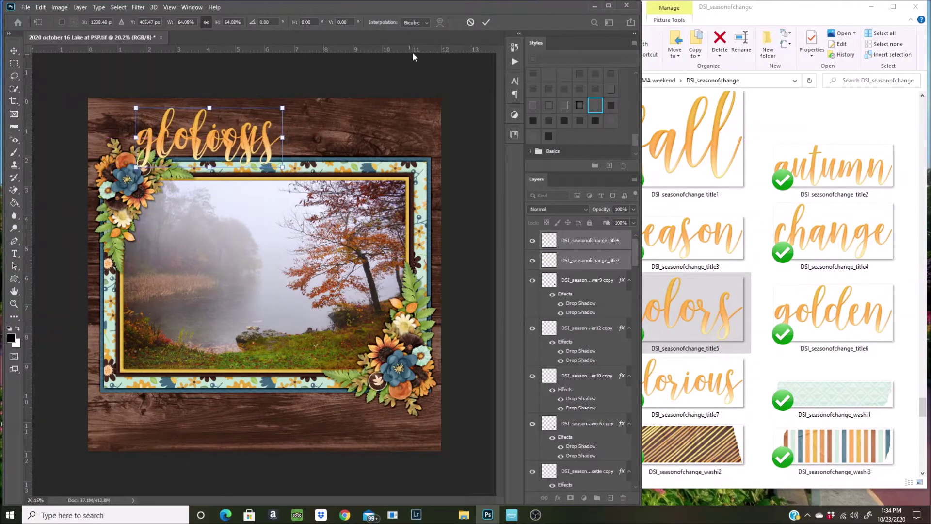
pyautogui.click(485, 22)
# - Move the word "colors" below and slightly right of "glorious" so it overlaps the frame's upper edge
pyautogui.click(221, 143)
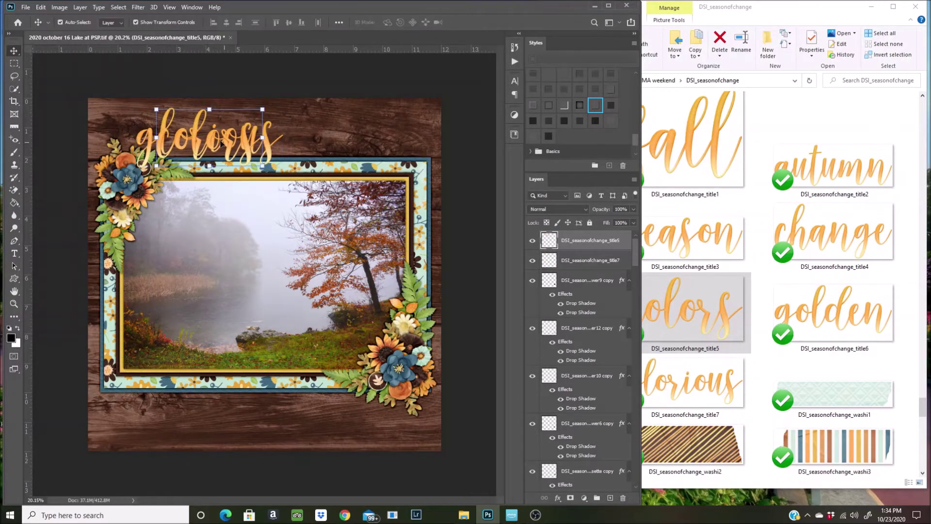
pyautogui.moveTo(193, 130); pyautogui.dragTo(232, 168)
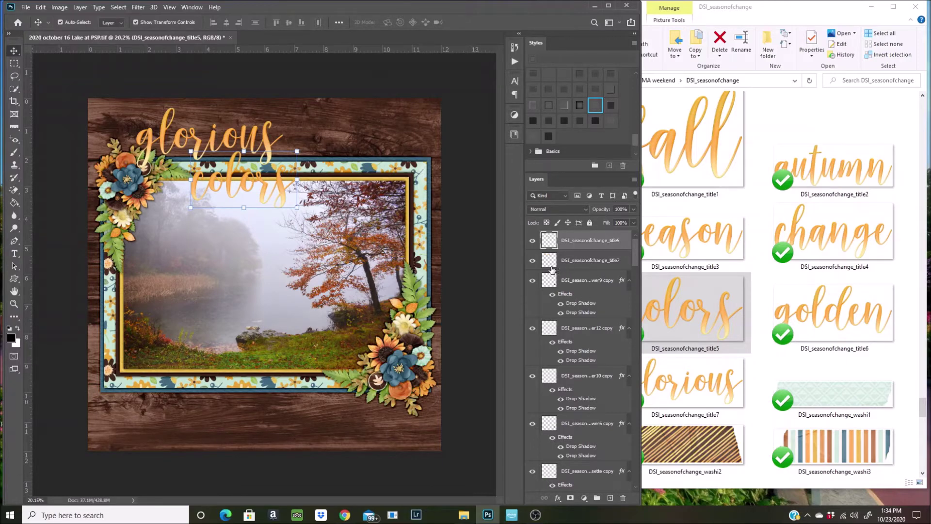
pyautogui.hotkey('ctrl', '0')
pyautogui.scroll(1, 174, 139)
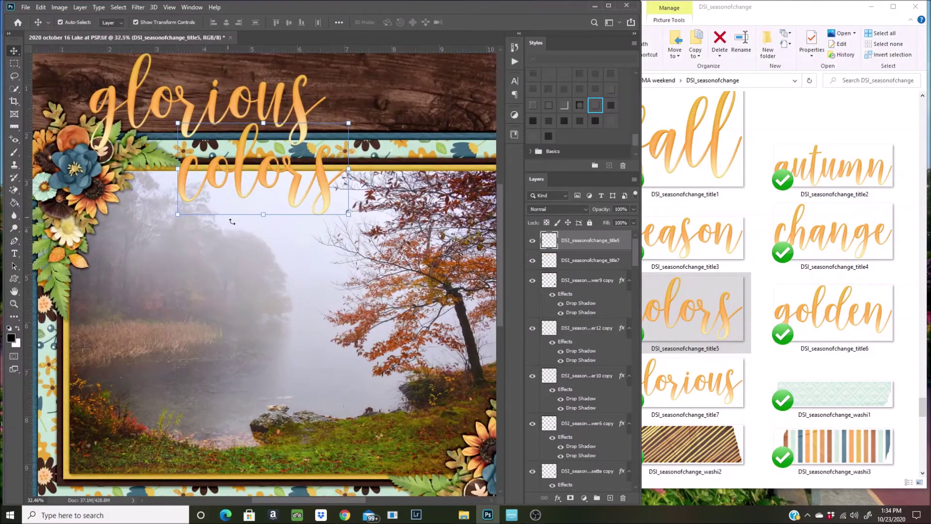
pyautogui.scroll(4, 282, 194)
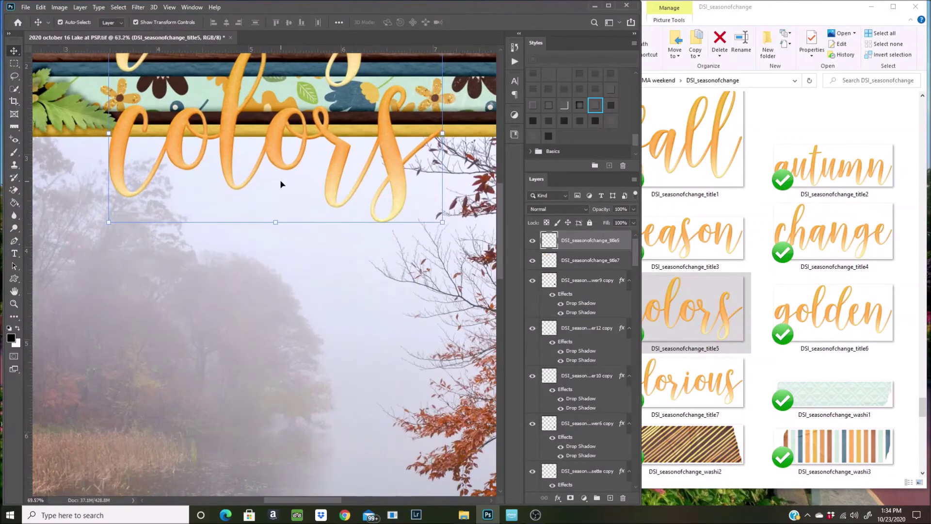
pyautogui.scroll(-5, 281, 184)
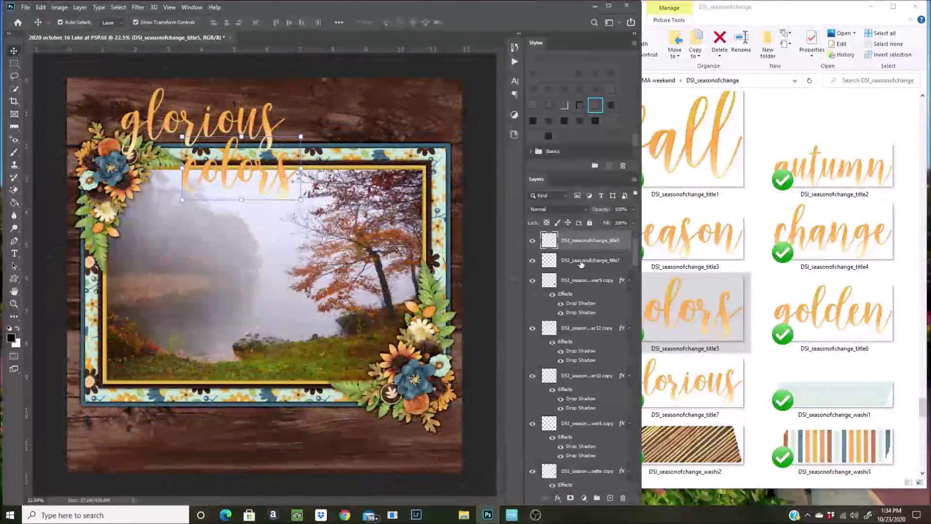
# - Duplicate the "glorious" and "colors" title layers together within the same document
pyautogui.keyDown('shift'); pyautogui.click(592, 261); pyautogui.keyUp('shift')
pyautogui.rightClick(594, 263)
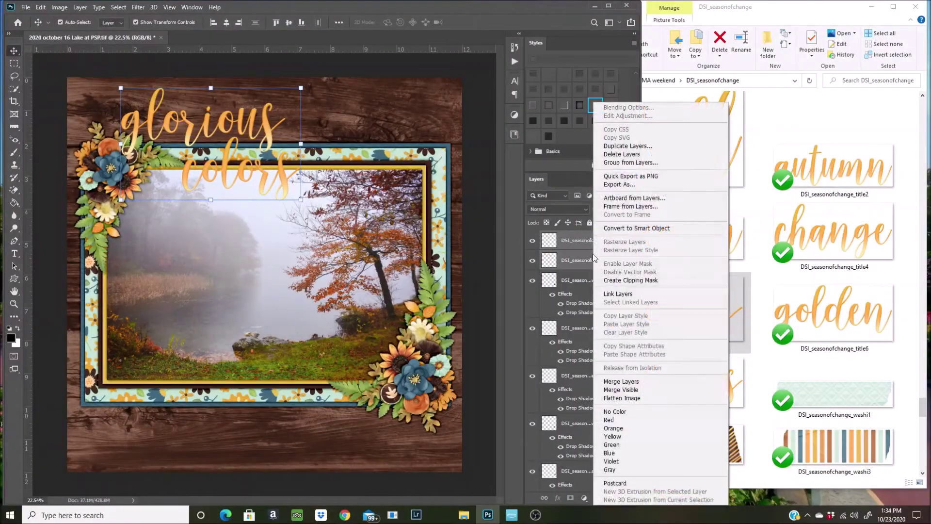
pyautogui.click(626, 145)
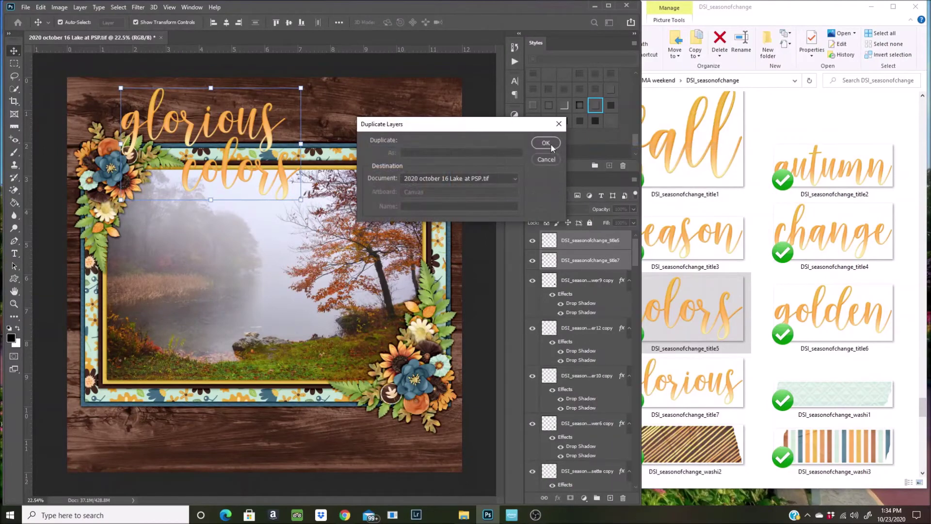
pyautogui.click(546, 143)
# - Apply the white stroke style to the original title5 and title7 layers and rasterize their layer styles
pyautogui.click(591, 280)
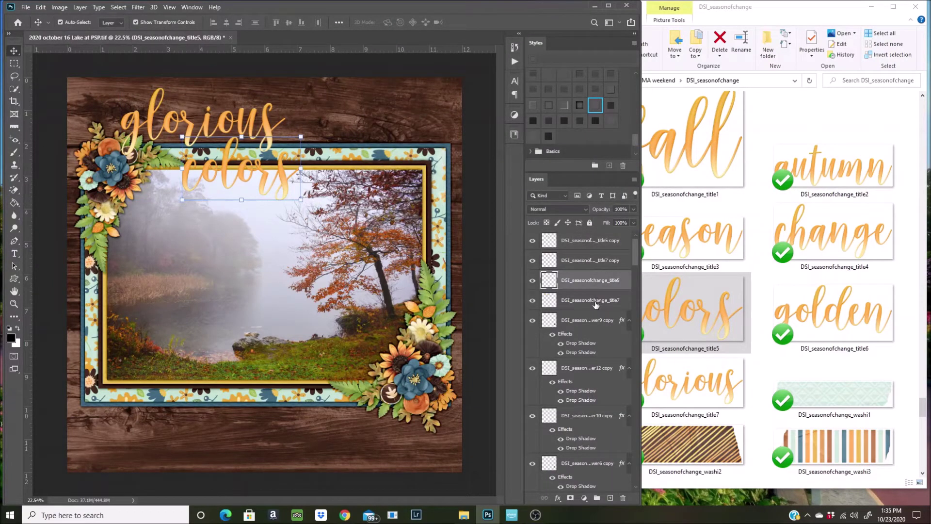
pyautogui.keyDown('shift'); pyautogui.click(595, 304); pyautogui.keyUp('shift')
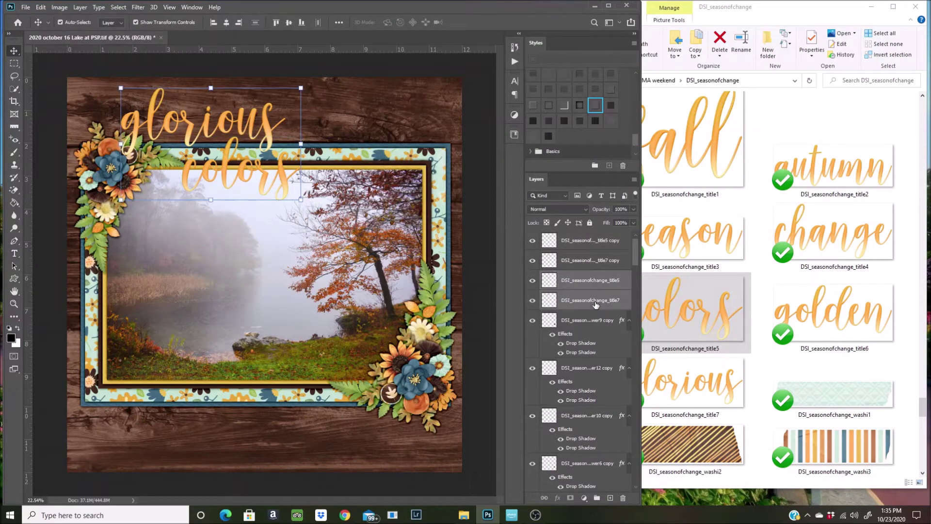
pyautogui.click(565, 106)
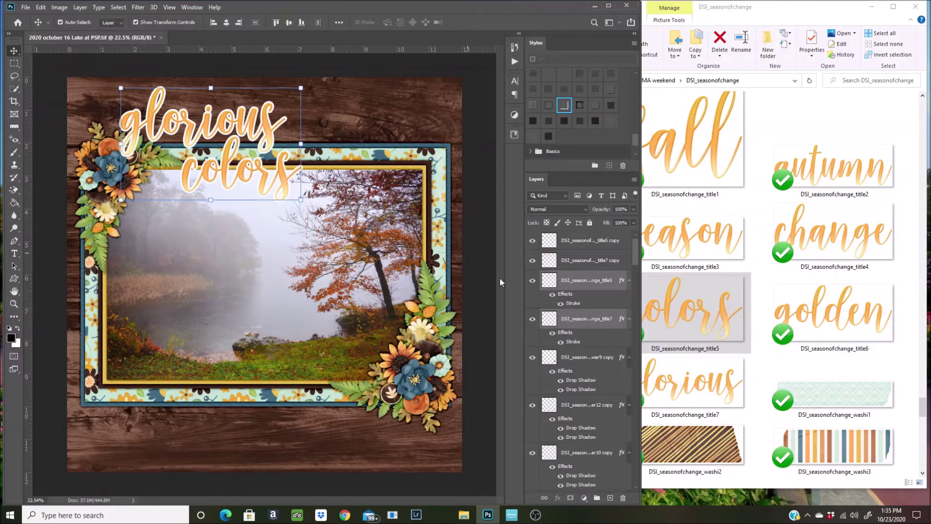
pyautogui.rightClick(607, 274)
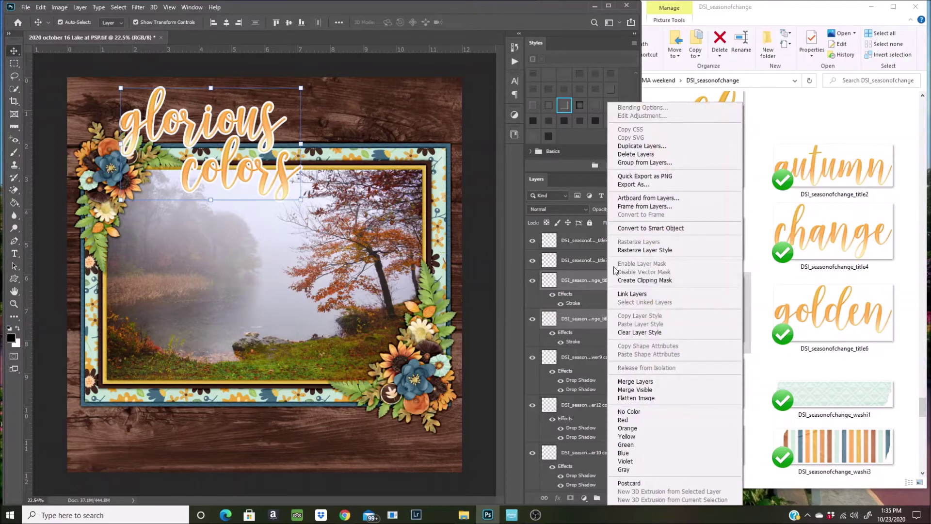
pyautogui.click(644, 250)
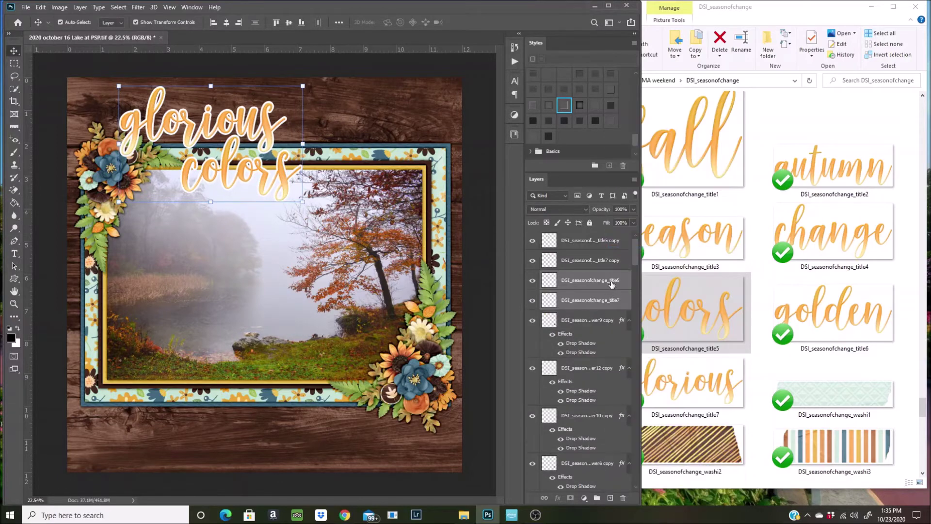
# - Browse the DSI_seasonofchange kit folder for a solid paper to recolor the title outlines
pyautogui.click(744, 337)
pyautogui.click(761, 338)
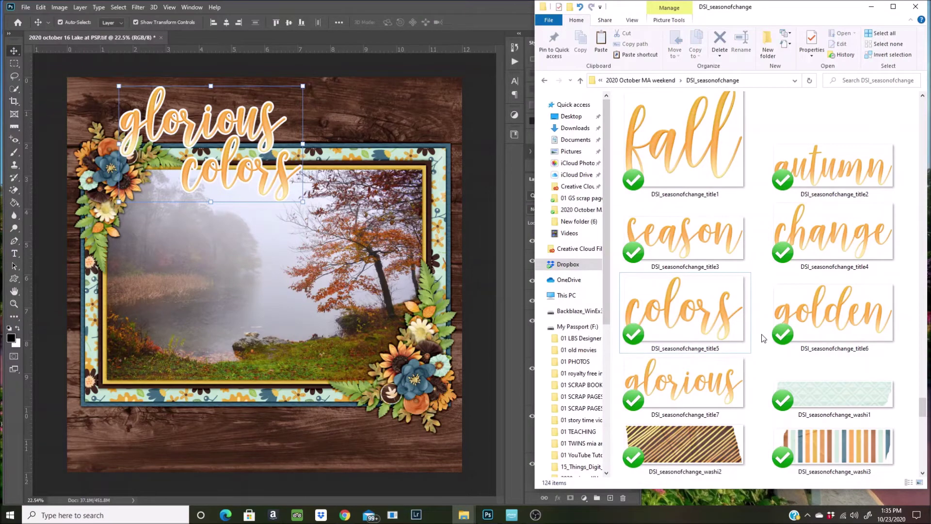
pyautogui.scroll(-3, 762, 338)
pyautogui.scroll(-2, 762, 338)
pyautogui.scroll(3, 762, 338)
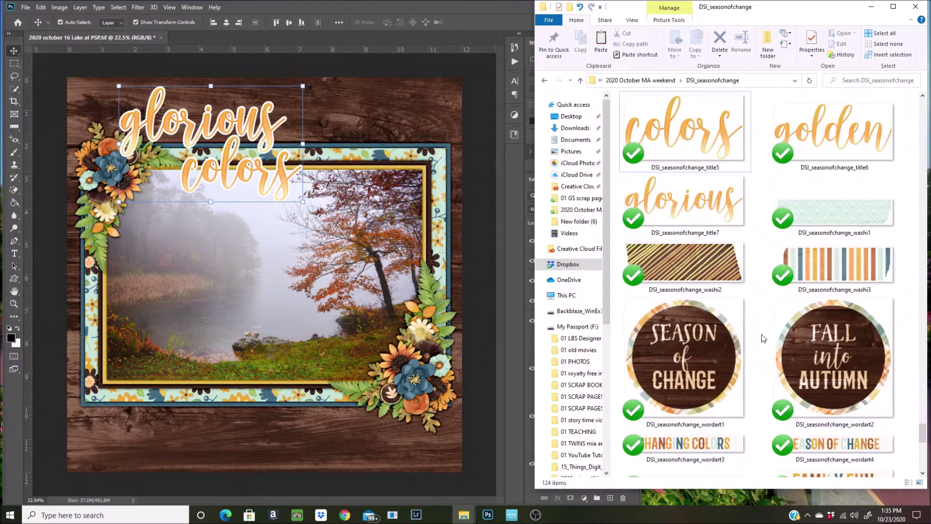
pyautogui.scroll(2, 752, 333)
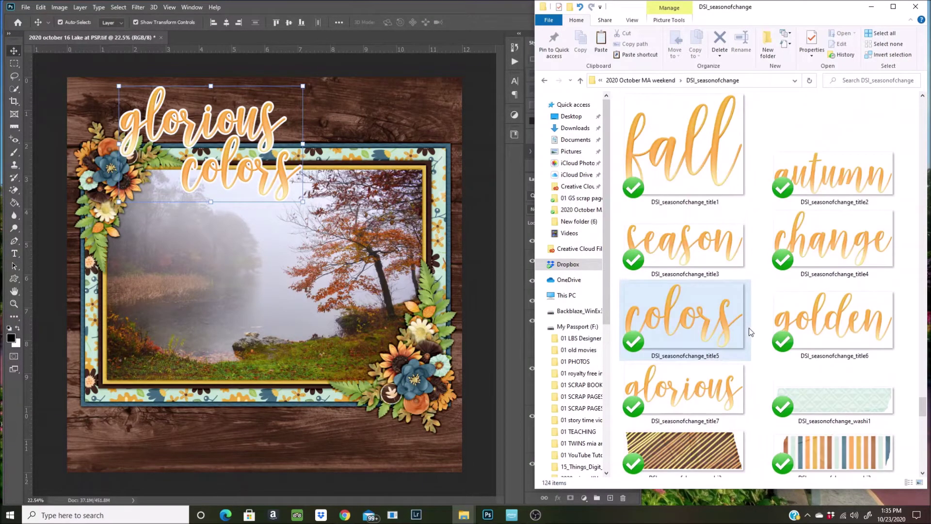
pyautogui.scroll(3, 751, 332)
pyautogui.scroll(6, 750, 333)
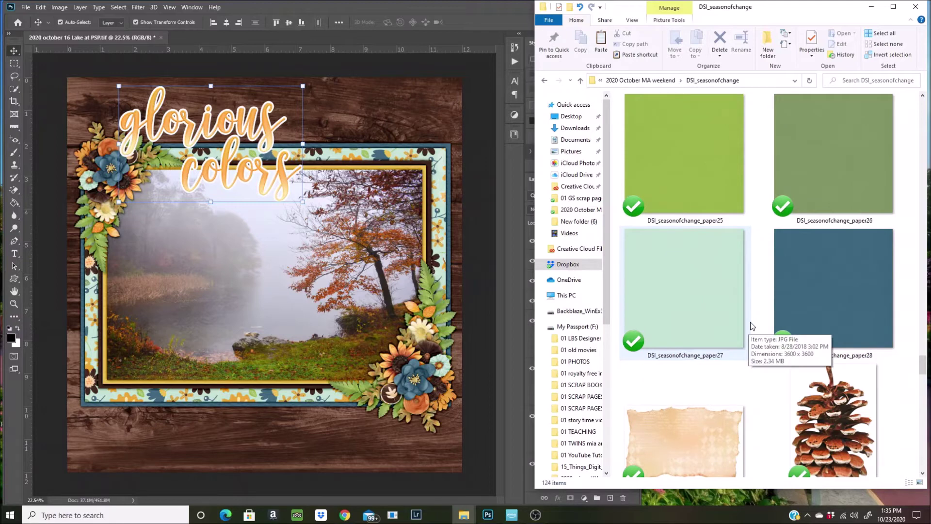
pyautogui.scroll(1, 752, 326)
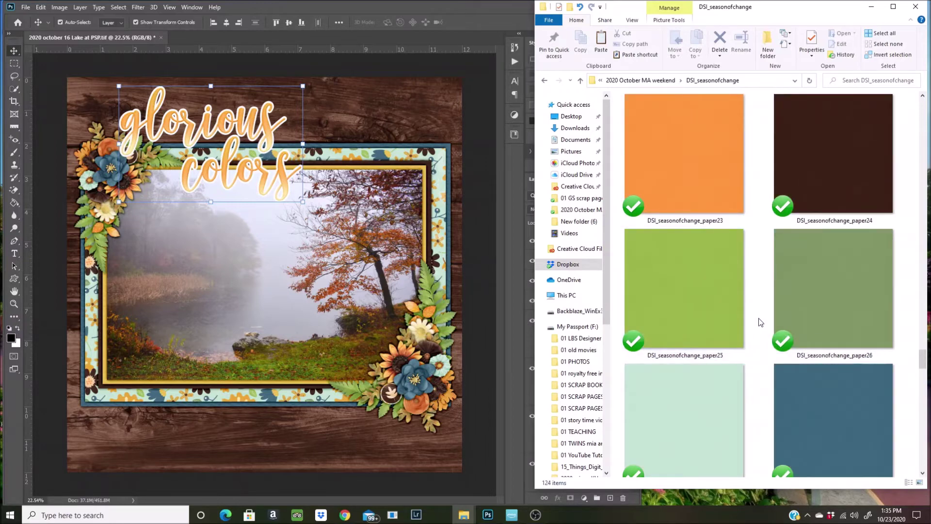
pyautogui.scroll(1, 715, 179)
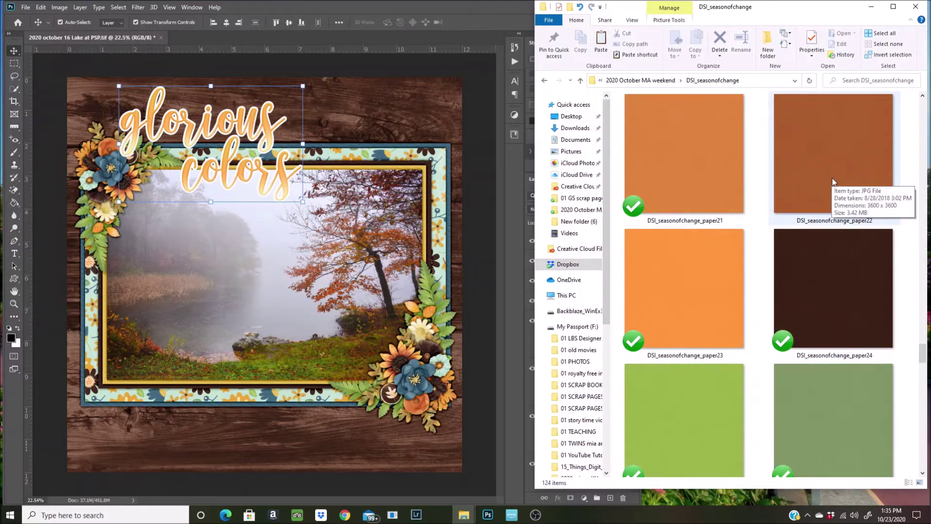
# - Place DSI_seasonofchange_paper21 above the "colors" outline layer and clip it to that layer
pyautogui.moveTo(732, 187); pyautogui.dragTo(291, 243)
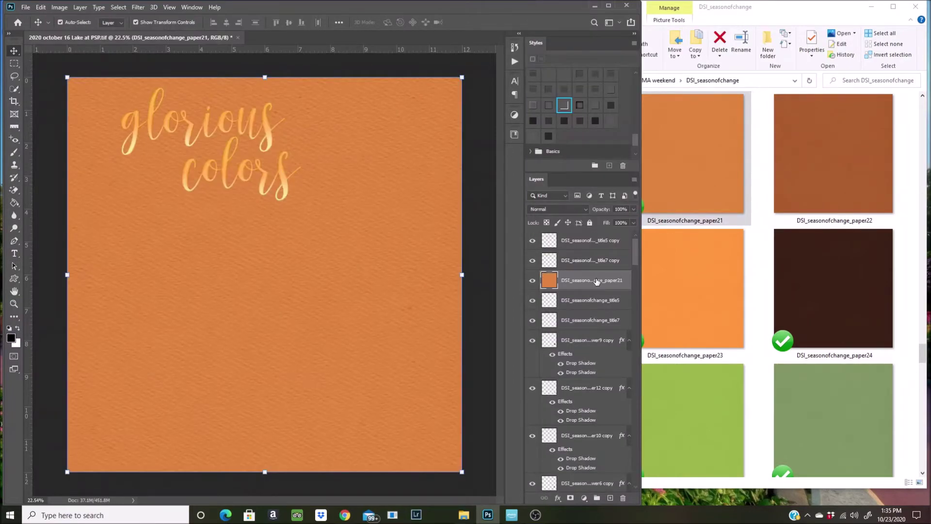
pyautogui.rightClick(596, 281)
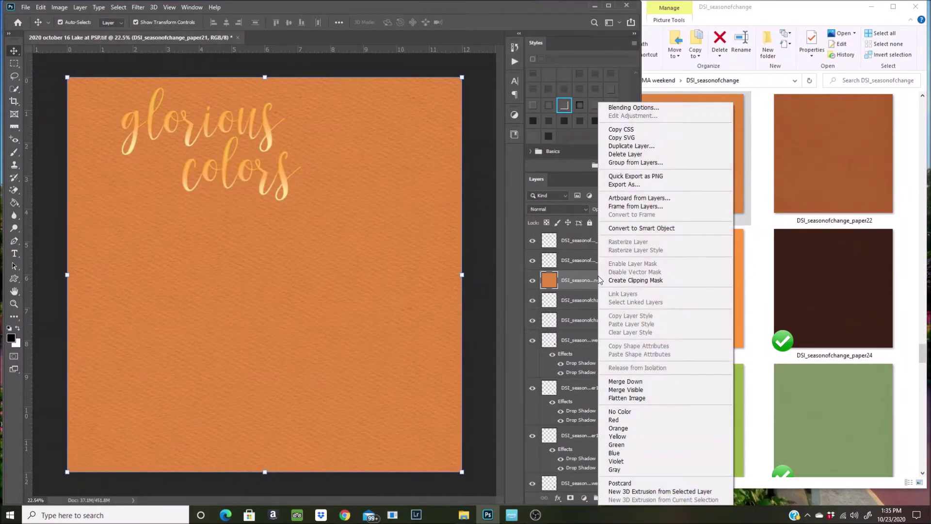
pyautogui.click(612, 277)
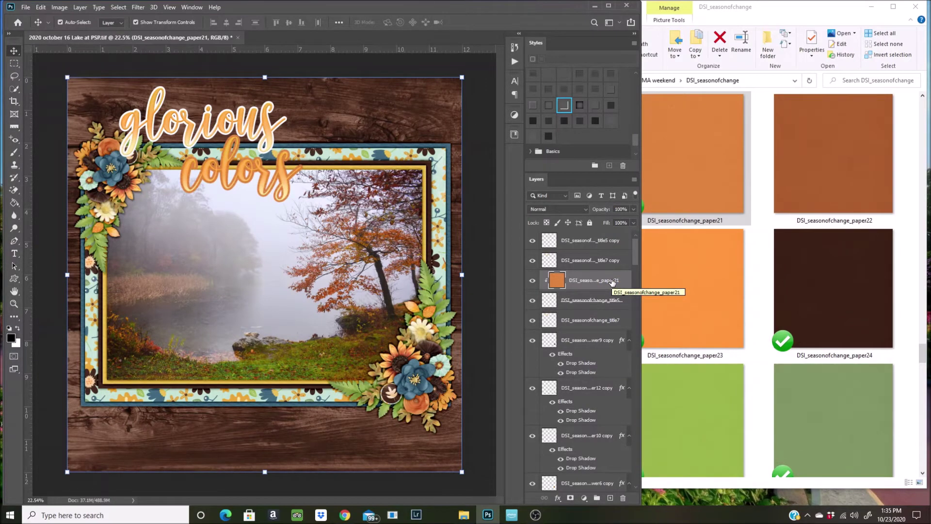
# - Place another DSI_seasonofchange_paper21 above the "glorious" outline layer and clip it to that layer
pyautogui.click(593, 321)
pyautogui.moveTo(683, 222); pyautogui.dragTo(293, 234)
pyautogui.moveTo(571, 302); pyautogui.dragTo(575, 316)
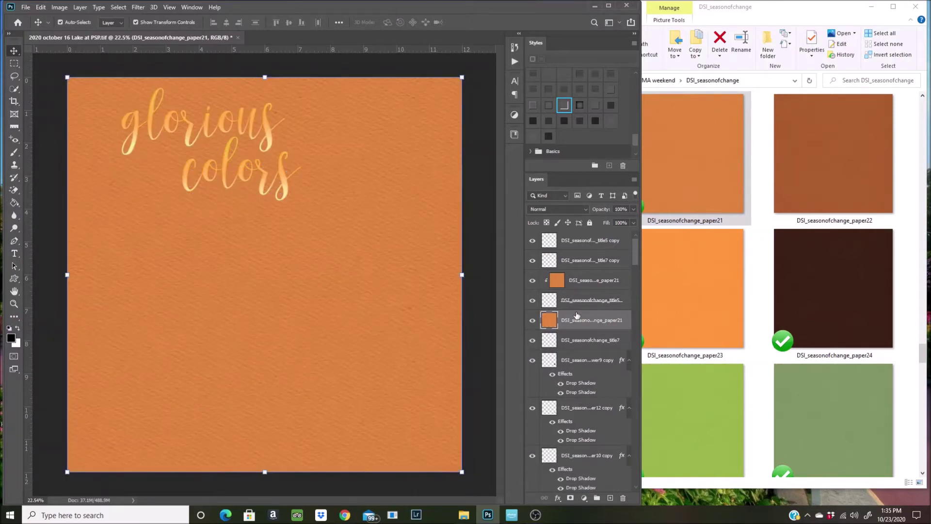
pyautogui.rightClick(576, 315)
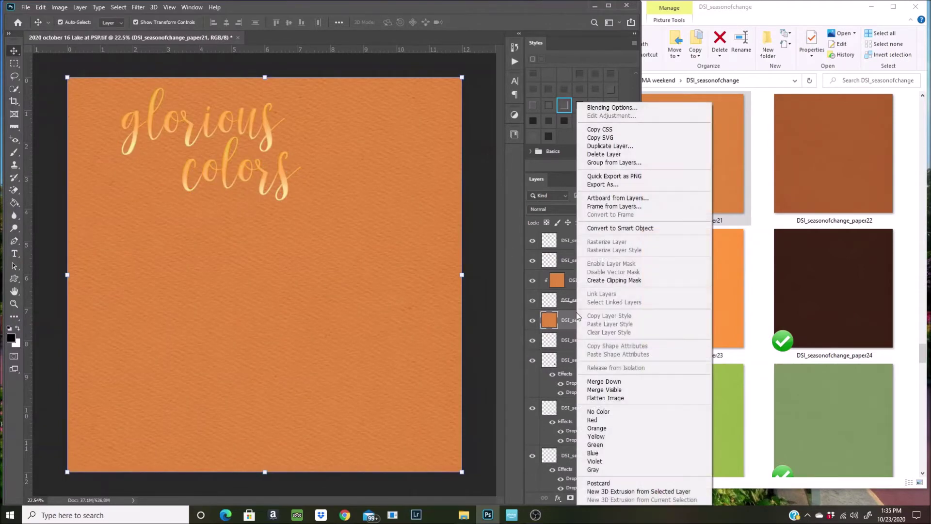
pyautogui.click(606, 280)
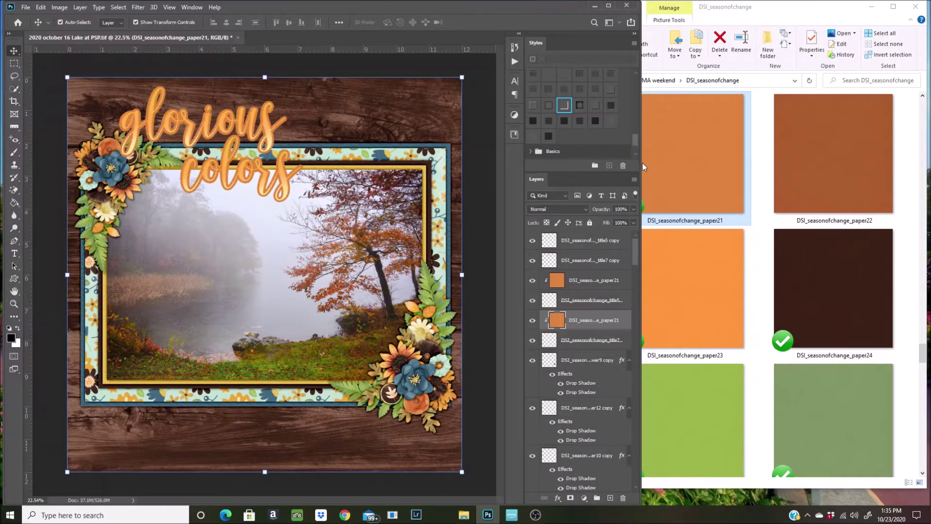
# - Add DSI_seasonofchange_paper22 over the clipped paper21 of the "glorious" outline and clip it to the same layer
pyautogui.moveTo(842, 159); pyautogui.dragTo(243, 161)
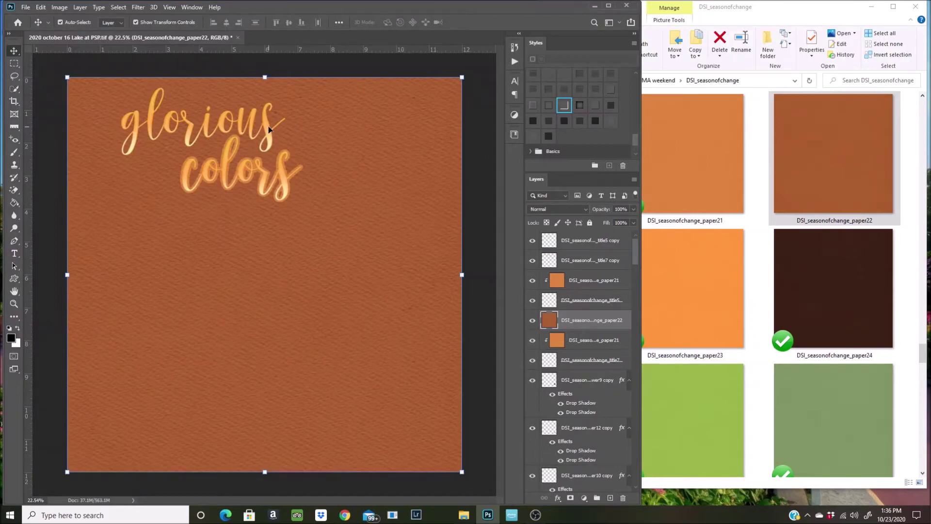
pyautogui.rightClick(580, 321)
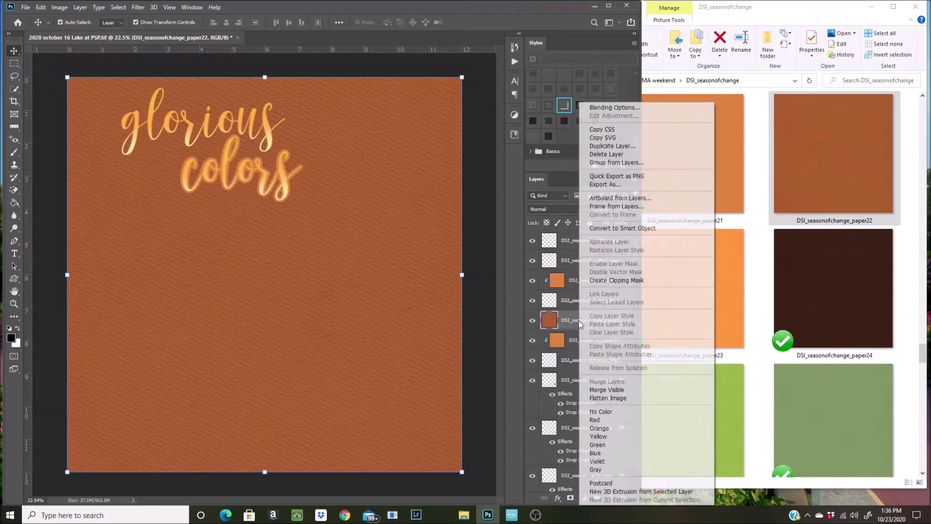
pyautogui.click(599, 281)
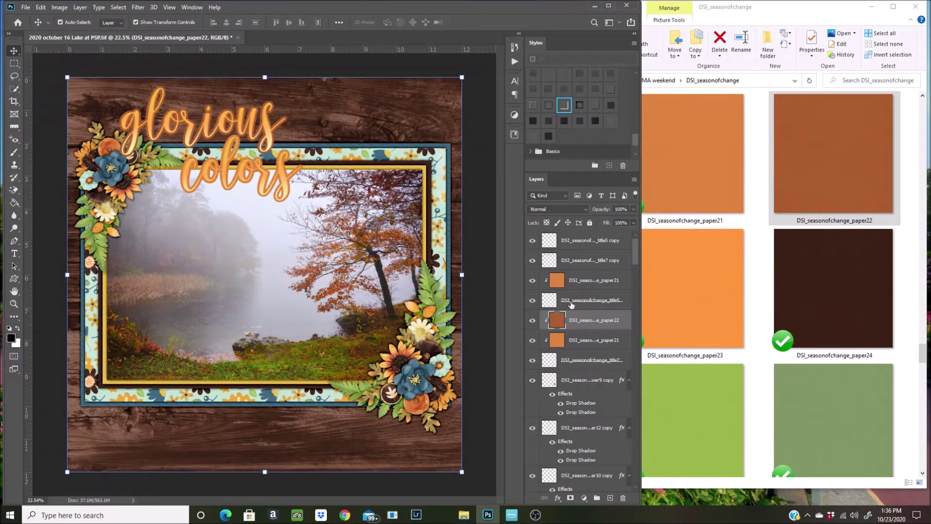
# - Add DSI_seasonofchange_paper22 over the clipped paper21 of the "colors" outline and clip it to the same layer
pyautogui.click(601, 274)
pyautogui.moveTo(819, 165); pyautogui.dragTo(573, 280)
pyautogui.rightClick(579, 281)
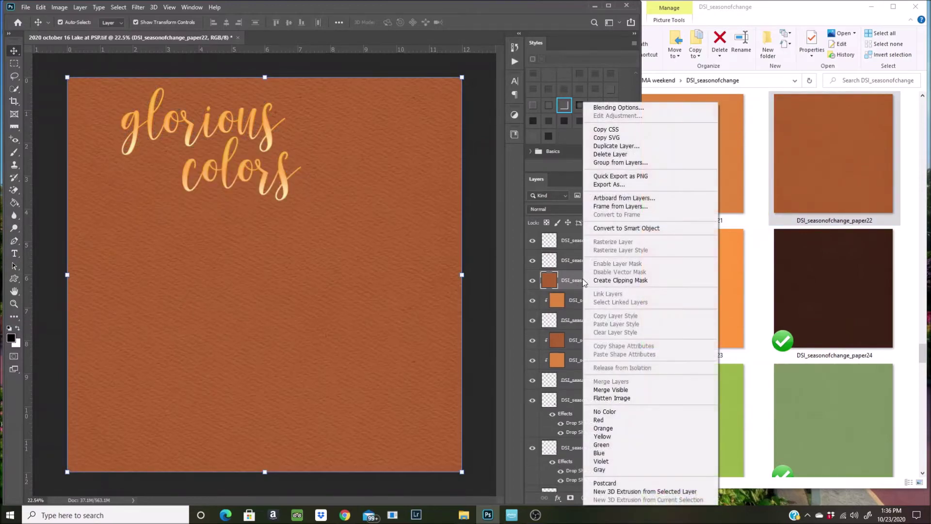
pyautogui.click(701, 279)
pyautogui.click(757, 281)
pyautogui.scroll(4, 759, 284)
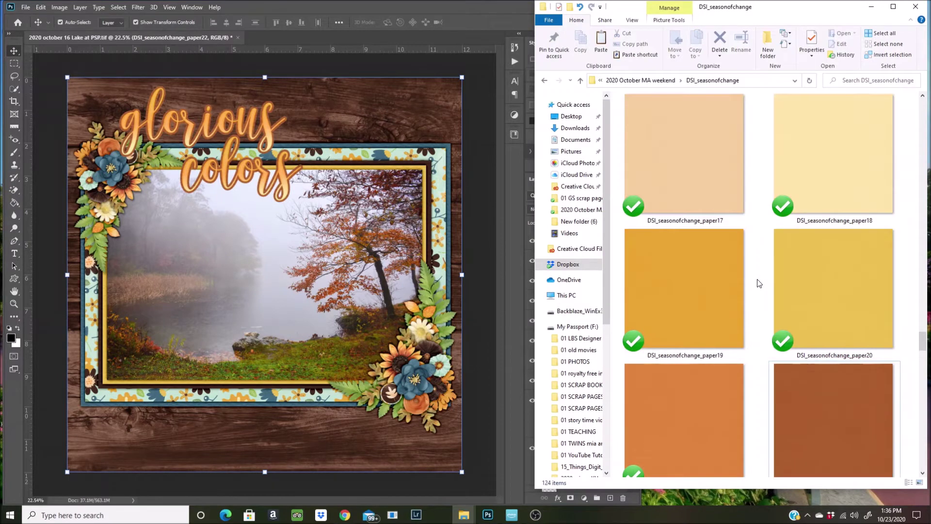
pyautogui.scroll(-3, 758, 284)
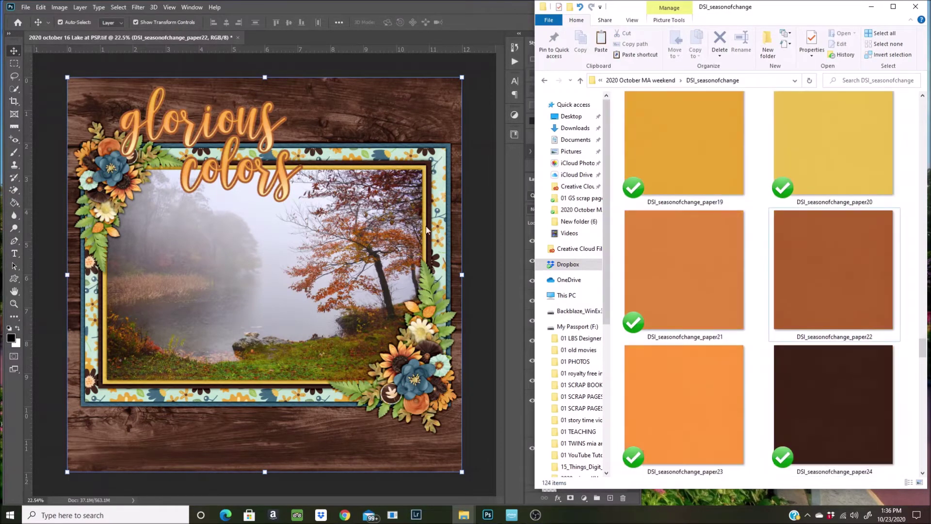
# - Delete both clipped paper21 layers from the title outlines
pyautogui.click(279, 146)
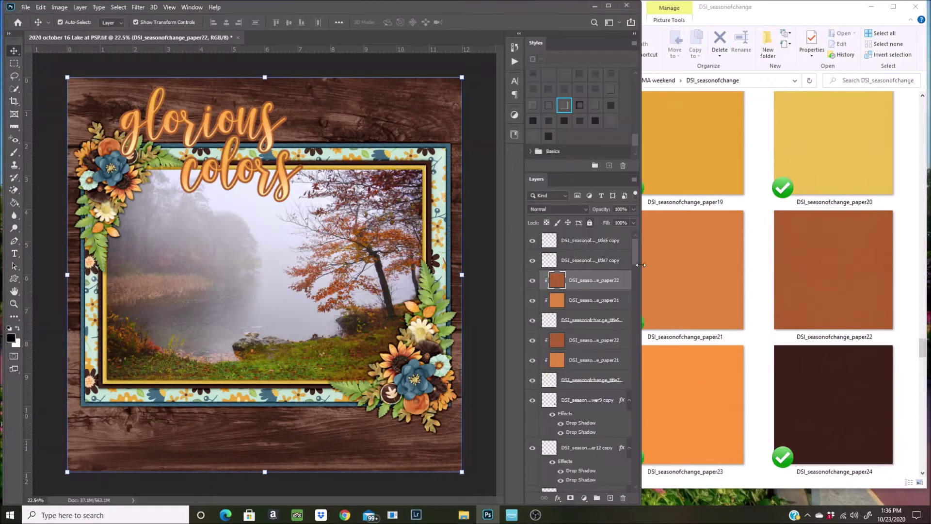
pyautogui.click(596, 304)
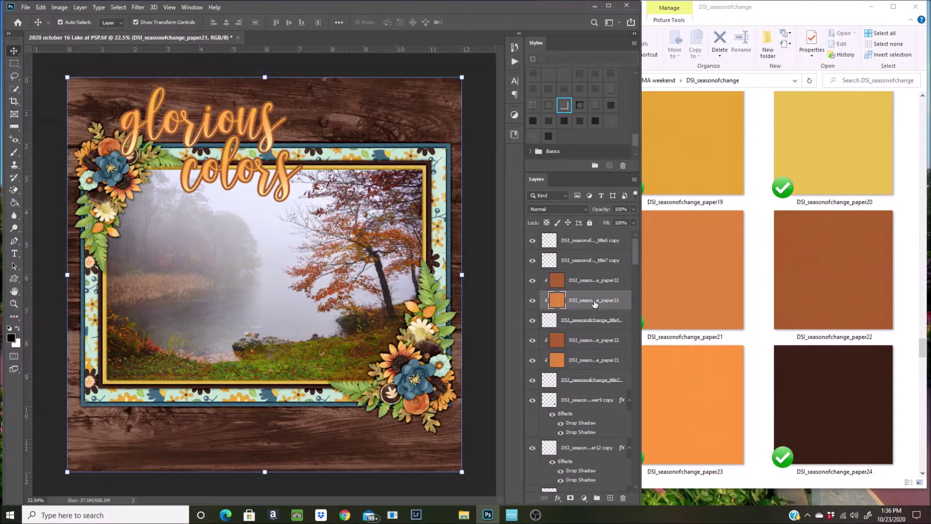
pyautogui.press('Delete')
pyautogui.click(600, 341)
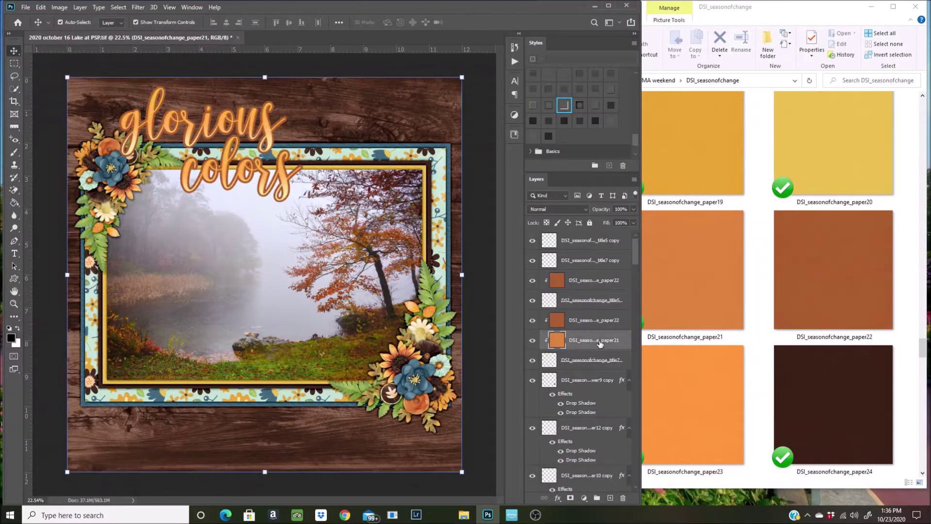
pyautogui.press('Delete')
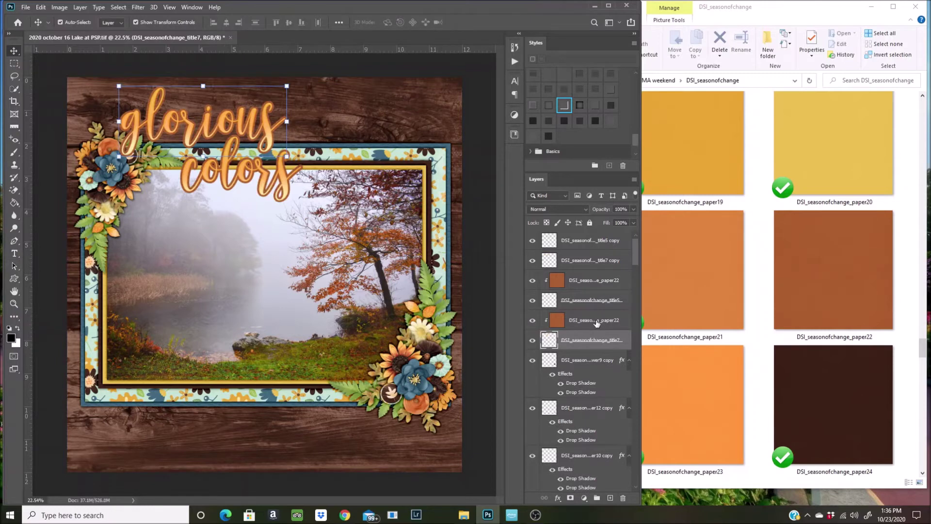
# - Merge each clipped paper22 layer with its title outline layer, for "glorious" and for "colors"
pyautogui.keyDown('ctrl'); pyautogui.click(596, 323); pyautogui.keyUp('ctrl')
pyautogui.rightClick(595, 335)
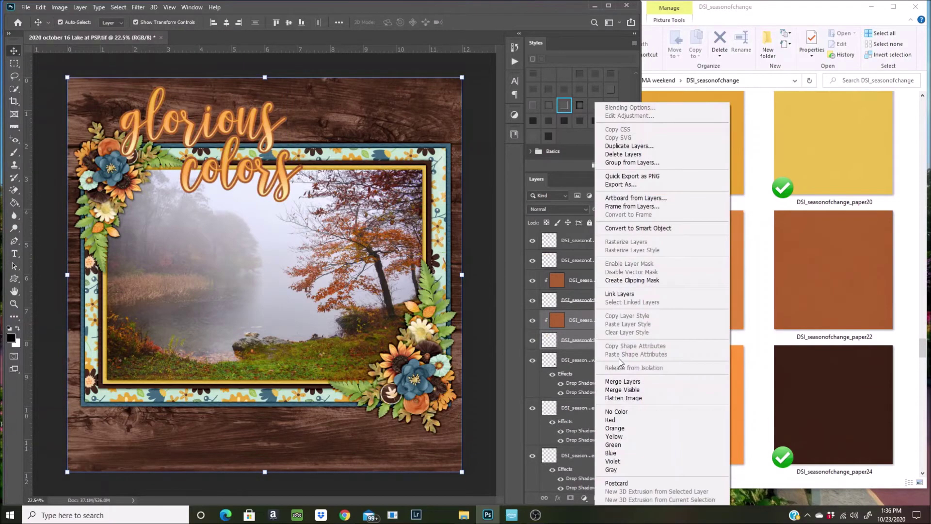
pyautogui.click(623, 381)
pyautogui.click(588, 300)
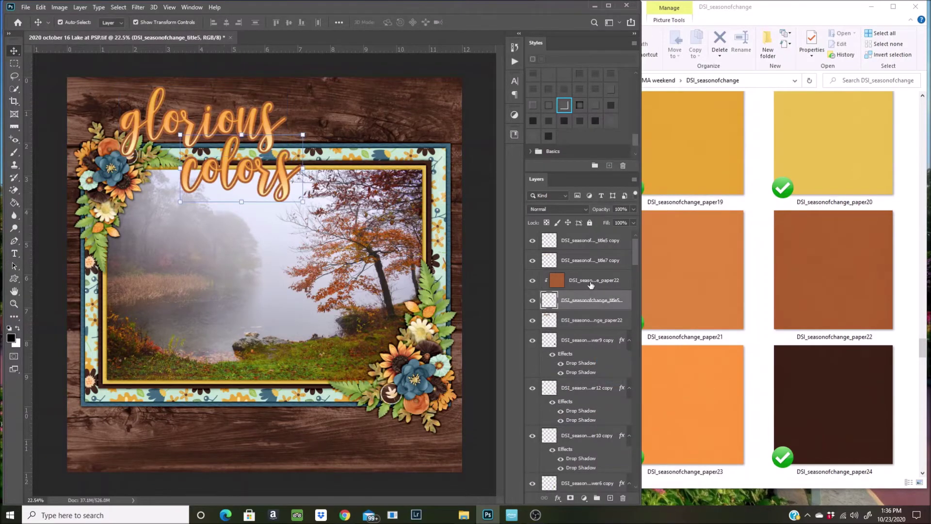
pyautogui.keyDown('ctrl'); pyautogui.click(591, 282); pyautogui.keyUp('ctrl')
pyautogui.rightClick(589, 297)
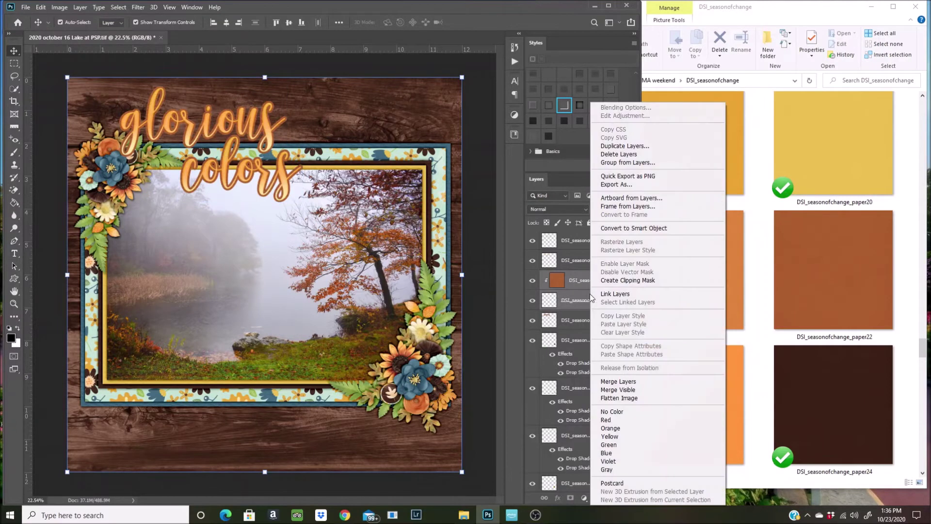
pyautogui.click(616, 382)
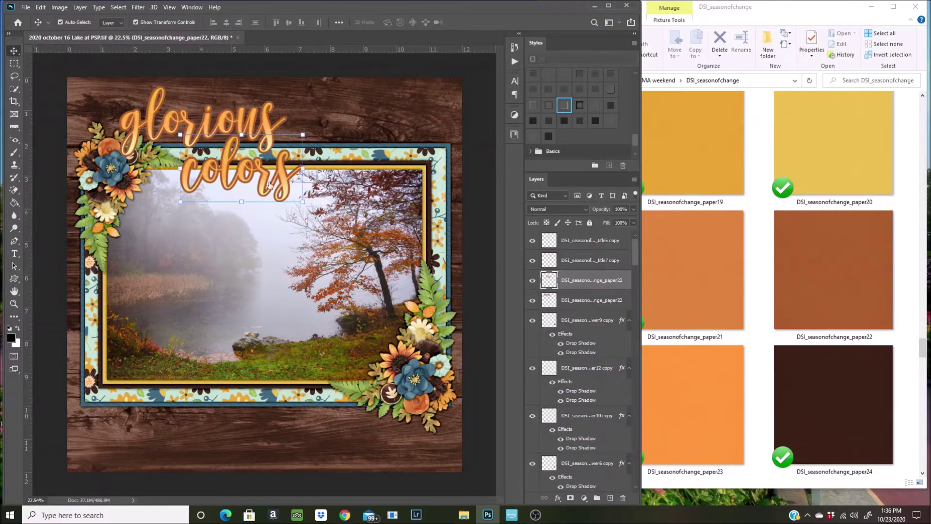
# - Apply the double drop shadow style to both merged paper22 title outline layers and inspect the lettering up close
pyautogui.keyDown('shift'); pyautogui.click(590, 300); pyautogui.keyUp('shift')
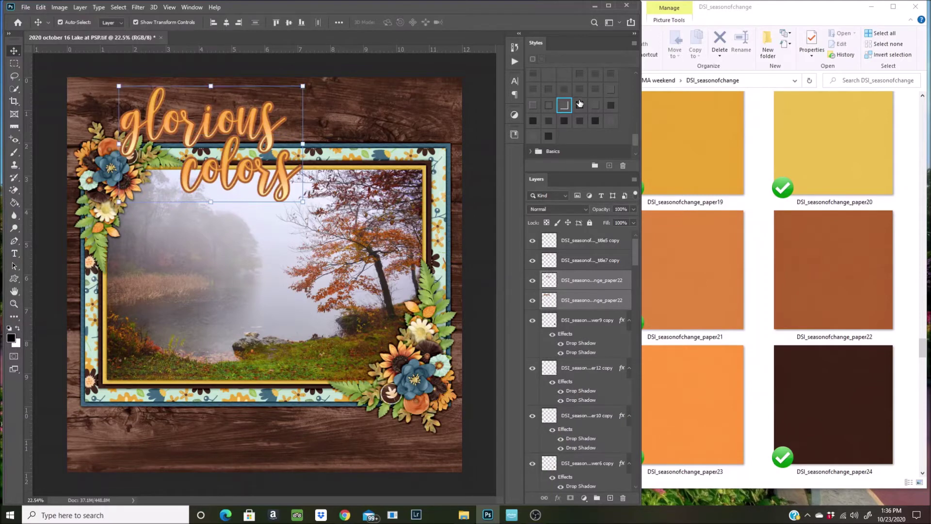
pyautogui.click(596, 105)
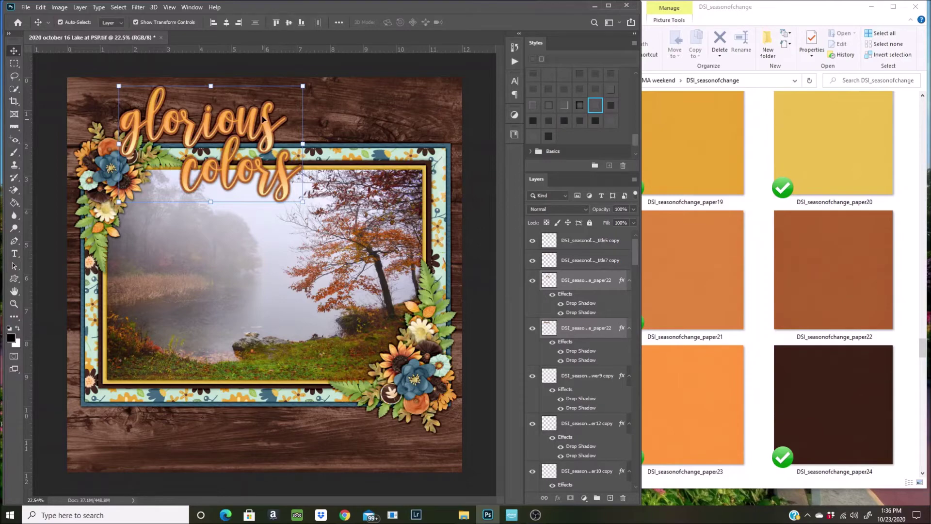
pyautogui.scroll(6, 266, 128)
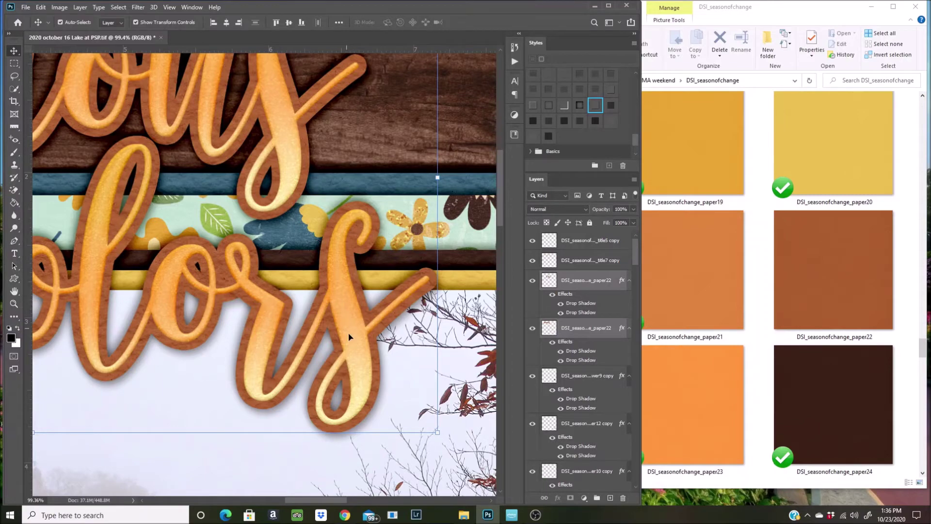
pyautogui.scroll(-5, 339, 344)
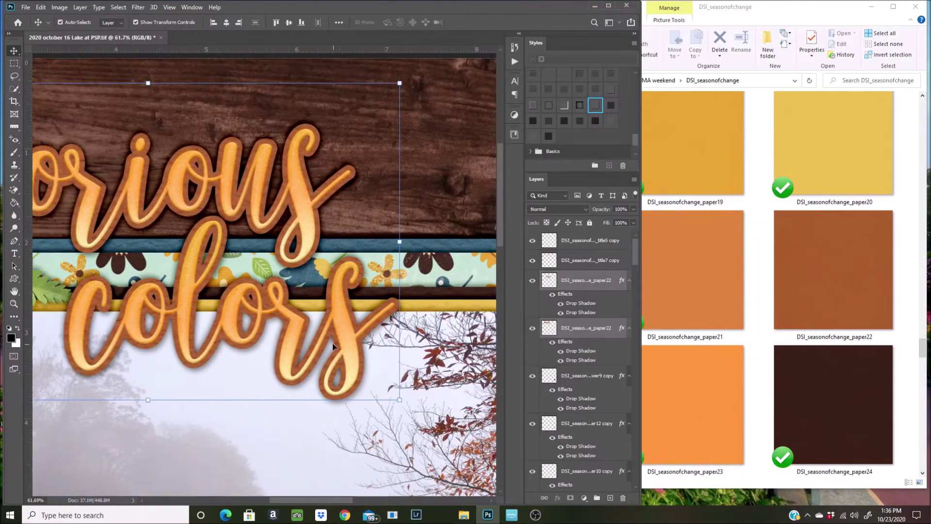
pyautogui.scroll(-3, 302, 318)
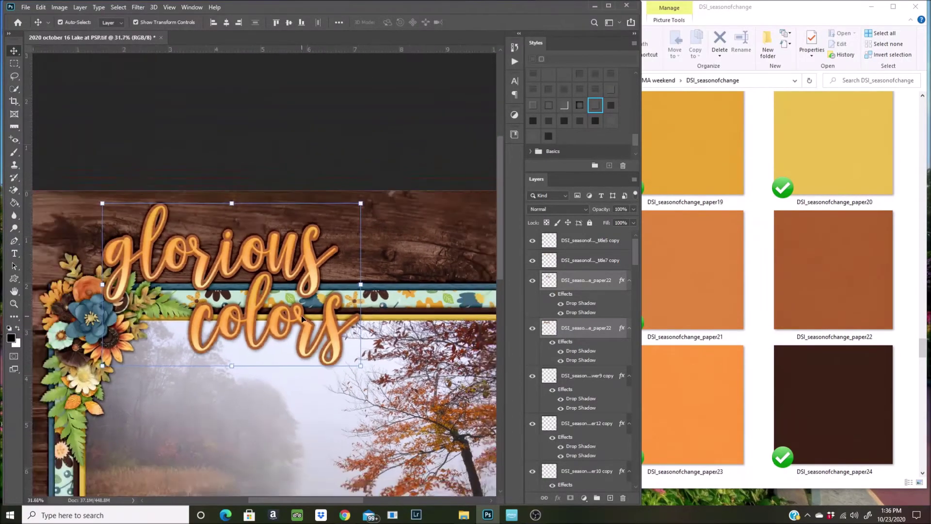
# - Add DSI_seasonofchange_wordart2 to the page, scaled to 53.9% and rotated 16.6°, on the frame's right edge above the fern
pyautogui.click(577, 243)
pyautogui.click(760, 318)
pyautogui.scroll(-15, 761, 319)
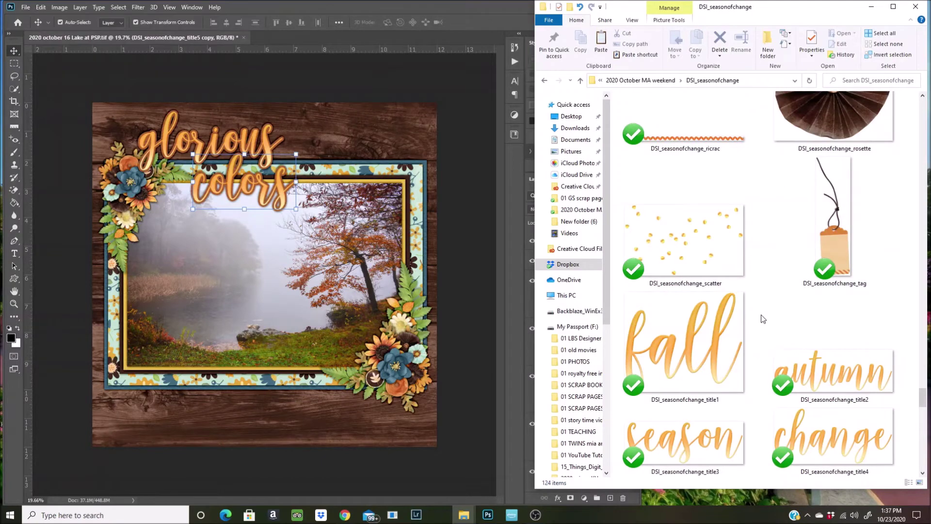
pyautogui.scroll(-8, 763, 318)
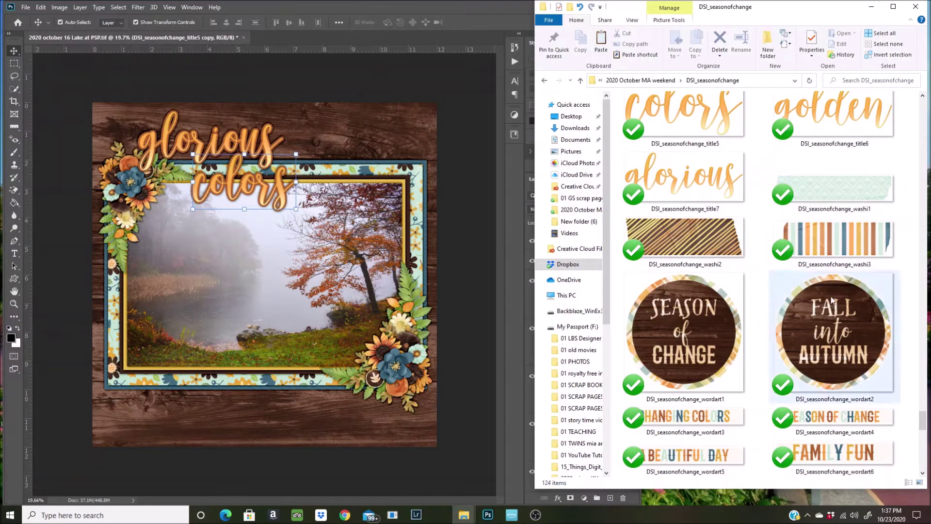
pyautogui.moveTo(858, 344); pyautogui.dragTo(259, 376)
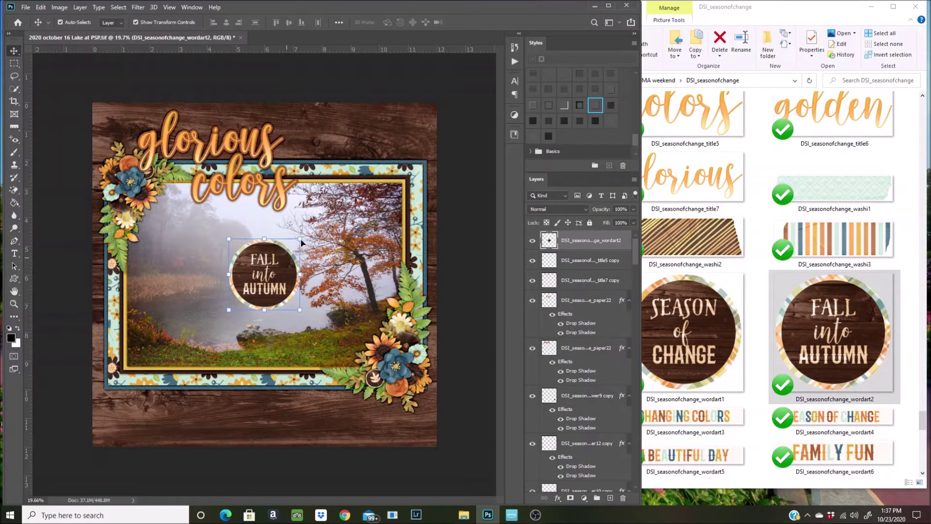
pyautogui.moveTo(301, 239); pyautogui.dragTo(303, 265)
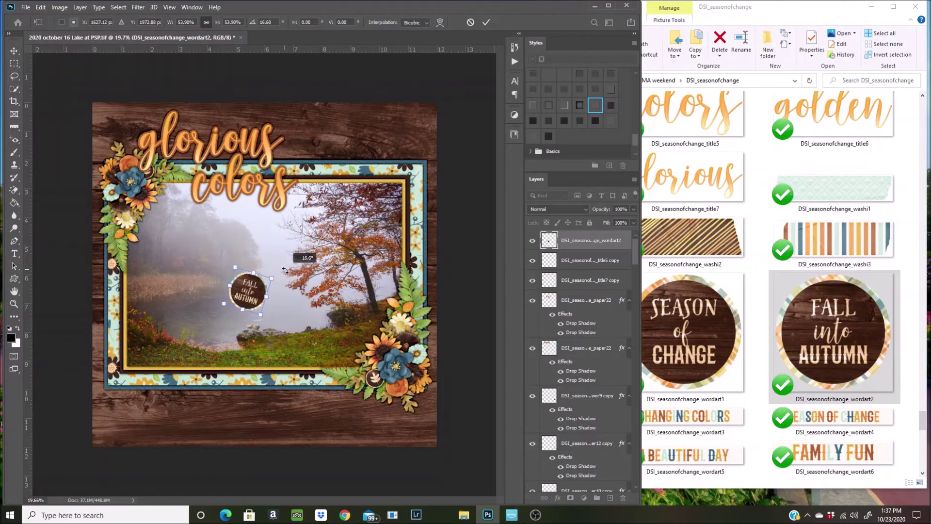
pyautogui.moveTo(247, 299); pyautogui.dragTo(417, 270)
pyautogui.click(490, 21)
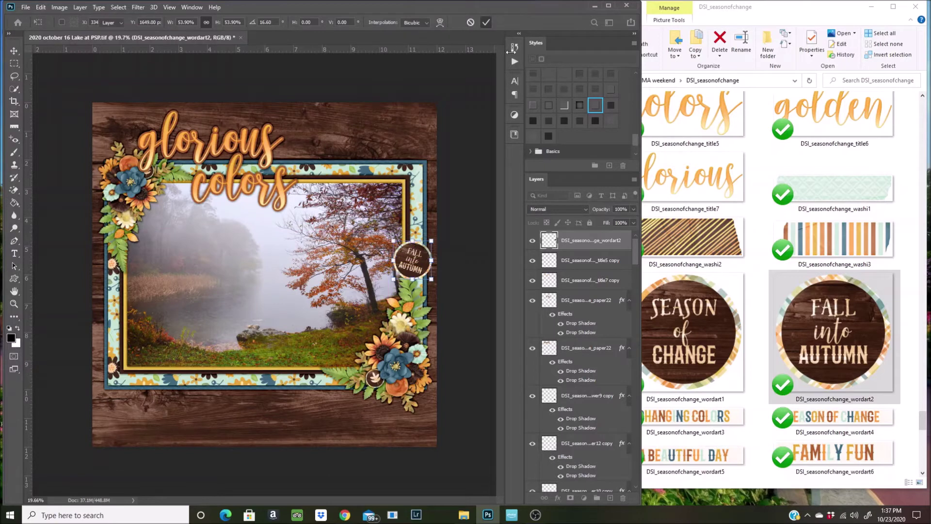
# - Apply the double drop shadow style to the word art badge and move its layer beneath the fern layers of the lower cluster
pyautogui.click(595, 105)
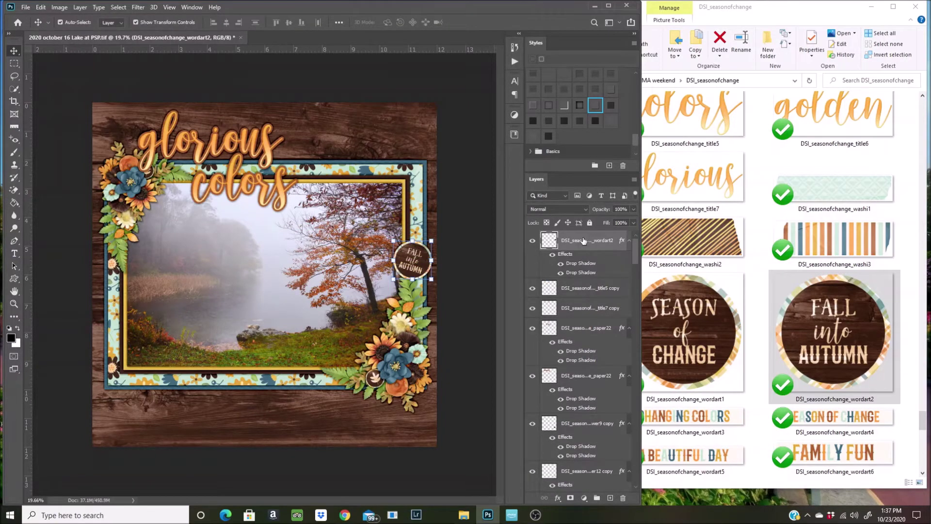
pyautogui.scroll(-5, 580, 250)
pyautogui.scroll(-8, 589, 381)
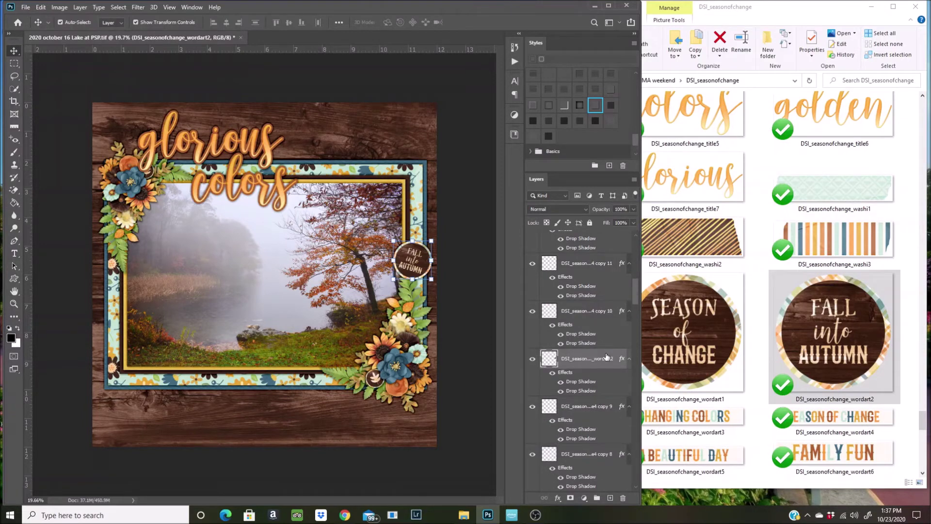
pyautogui.moveTo(601, 357); pyautogui.dragTo(595, 391)
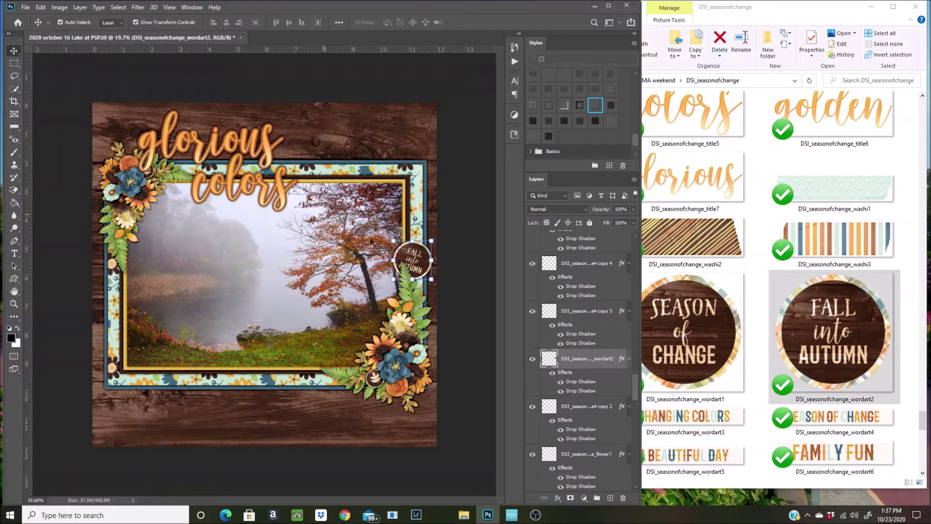
# - Shift the "Fall into Autumn" badge slightly upward and nudge it down so the fern tip just overlaps its lower edge
pyautogui.scroll(4, 347, 238)
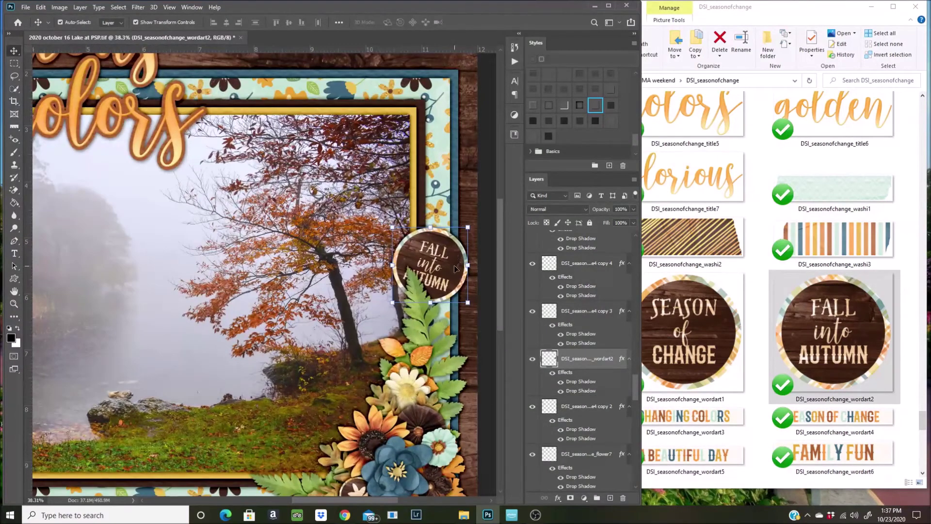
pyautogui.moveTo(456, 269); pyautogui.dragTo(457, 252)
pyautogui.press('Down')
pyautogui.press('Down')
pyautogui.press('Down')
pyautogui.press('Down')
pyautogui.press('Down')
pyautogui.press('Down')
pyautogui.press('Down')
pyautogui.press('Down')
pyautogui.press('Down')
pyautogui.press('Down')
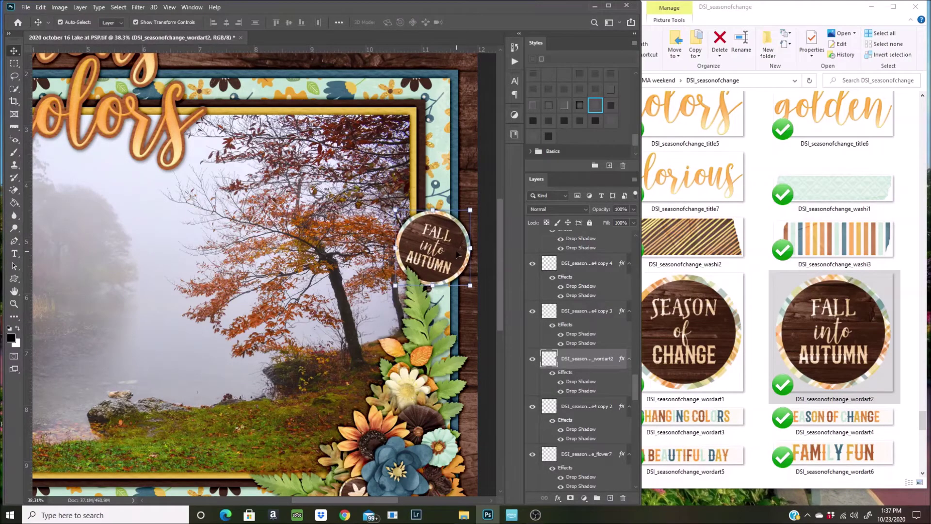
pyautogui.press('Down')
pyautogui.press('Down')
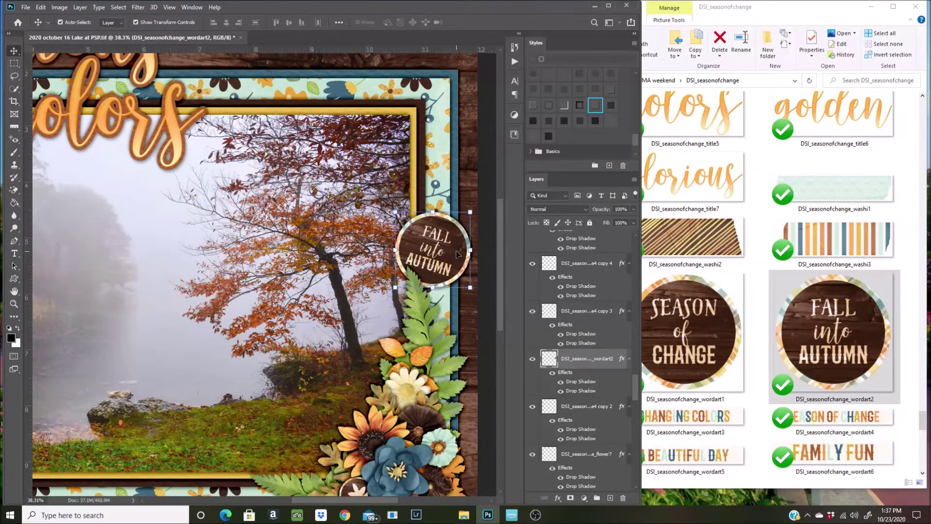
pyautogui.hotkey('ctrl', '0')
pyautogui.scroll(-2, 228, 306)
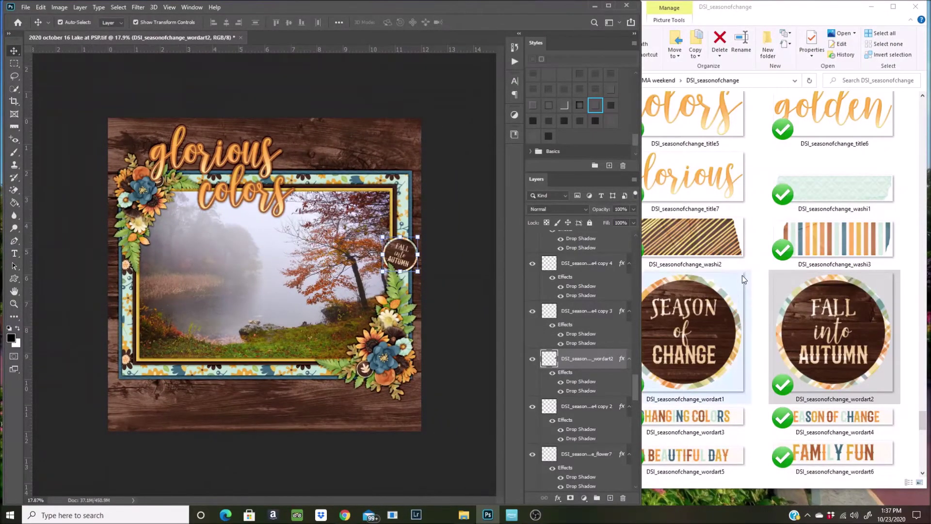
# - Look through the kit's word art and embellishments and add DSI_seasonofchange_ricrac to the page
pyautogui.click(694, 333)
pyautogui.scroll(-3, 712, 336)
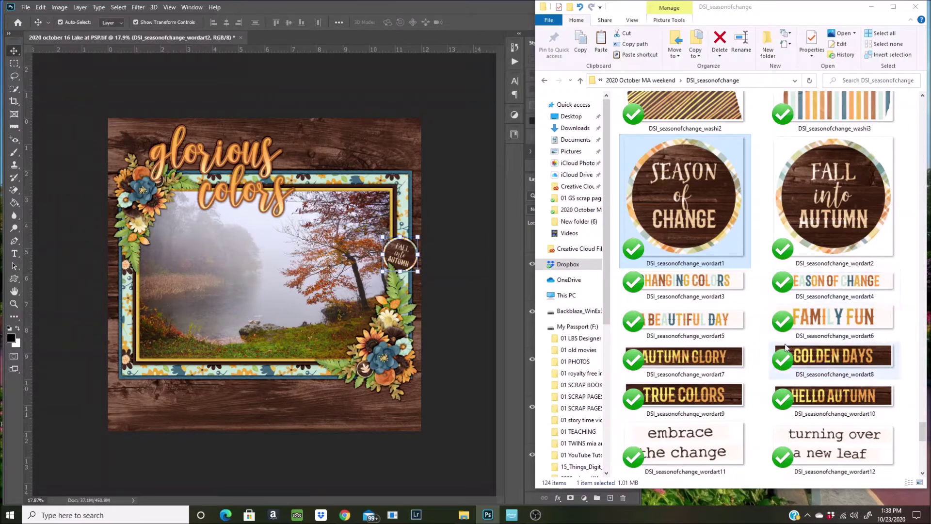
pyautogui.scroll(-3, 714, 286)
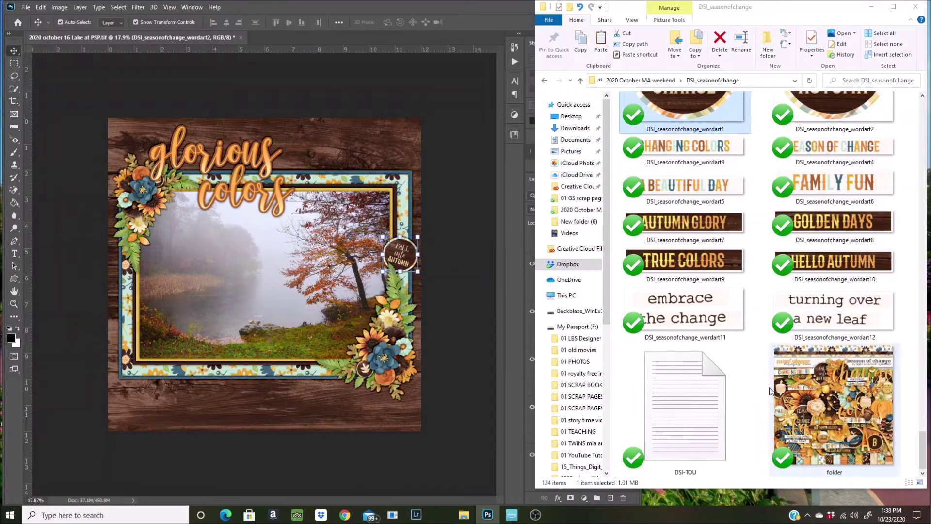
pyautogui.scroll(10, 770, 388)
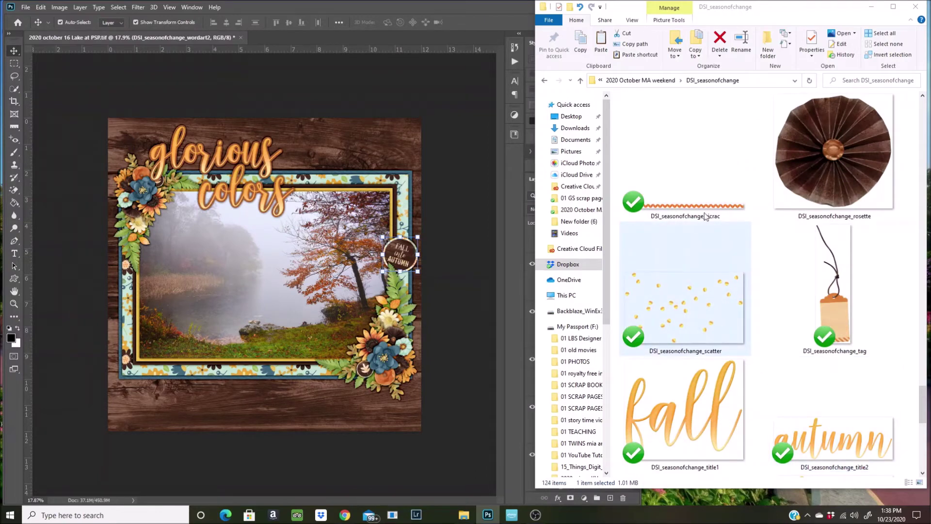
pyautogui.click(722, 209)
pyautogui.moveTo(721, 208); pyautogui.dragTo(340, 335)
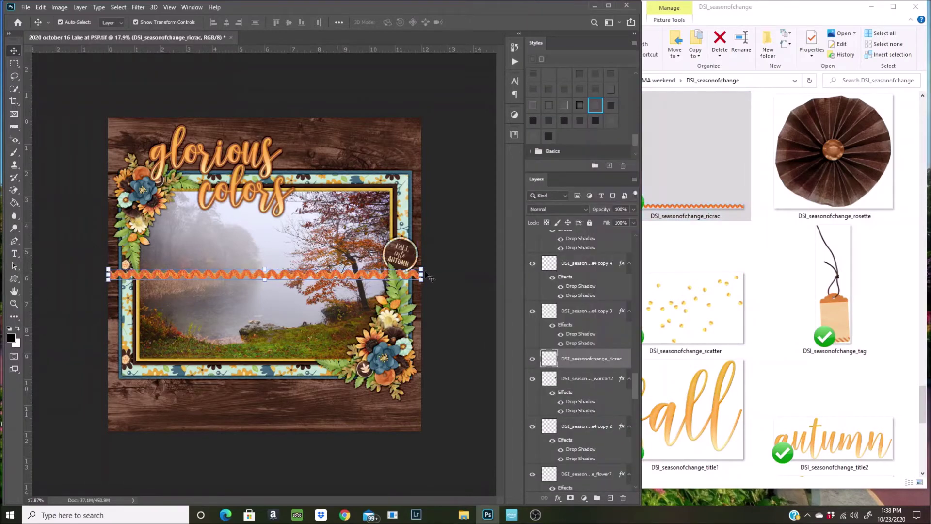
# - Scale the ricrac to 45.87%, rotate it -5.02° and place it along the frame's bottom edge, tucked behind the lower-right flower cluster
pyautogui.moveTo(421, 267); pyautogui.dragTo(329, 274)
pyautogui.moveTo(187, 276); pyautogui.dragTo(269, 358)
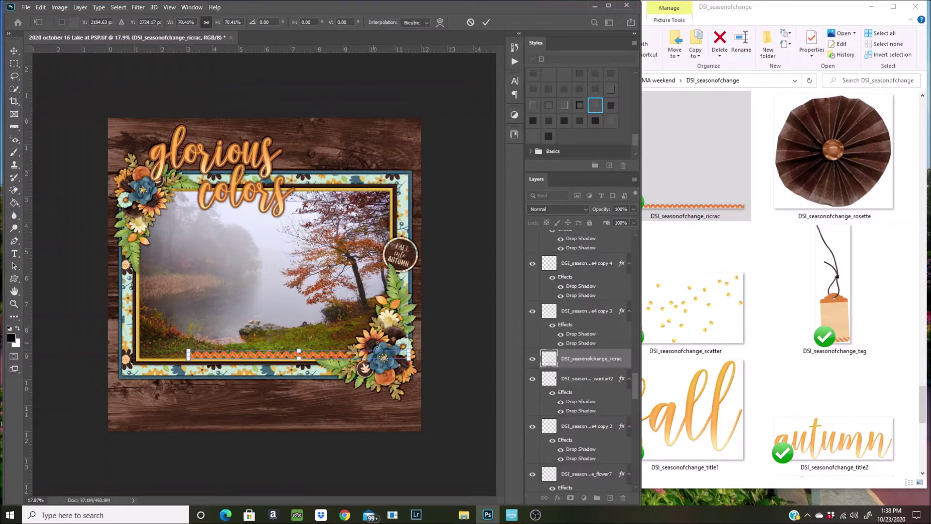
pyautogui.moveTo(183, 348); pyautogui.dragTo(264, 366)
pyautogui.moveTo(415, 347); pyautogui.dragTo(432, 328)
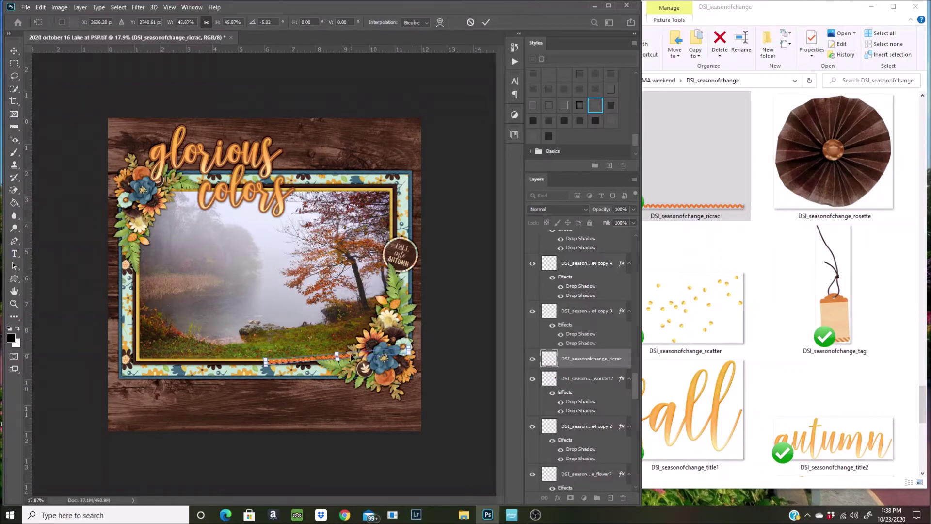
pyautogui.moveTo(358, 356); pyautogui.dragTo(367, 368)
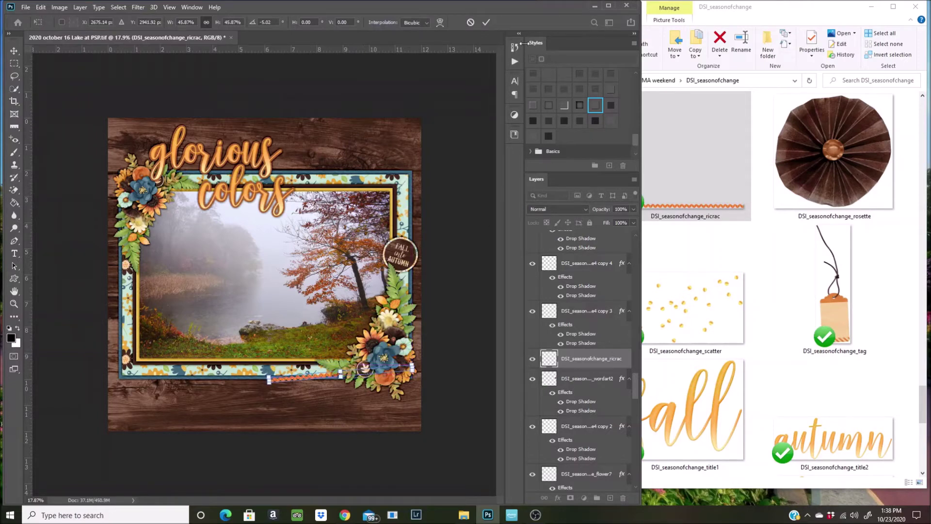
pyautogui.click(486, 22)
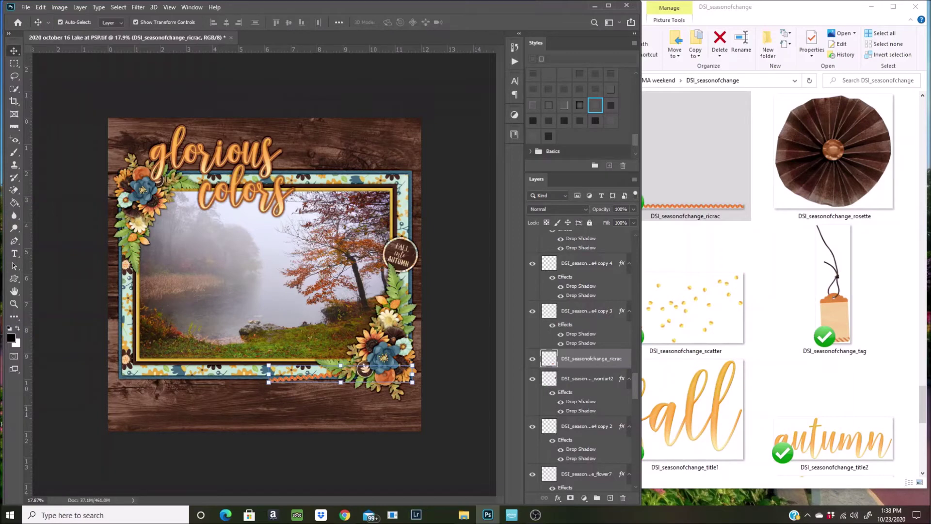
# - Duplicate the ricrac layer, rotate the copy 10.09° and position it just above the original, fanning out from behind the flowers
pyautogui.rightClick(601, 358)
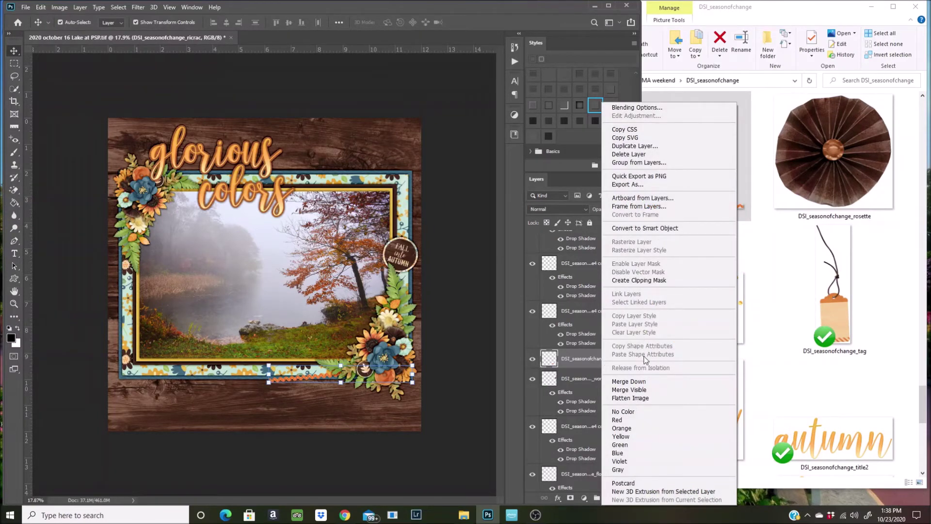
pyautogui.click(630, 145)
pyautogui.click(548, 143)
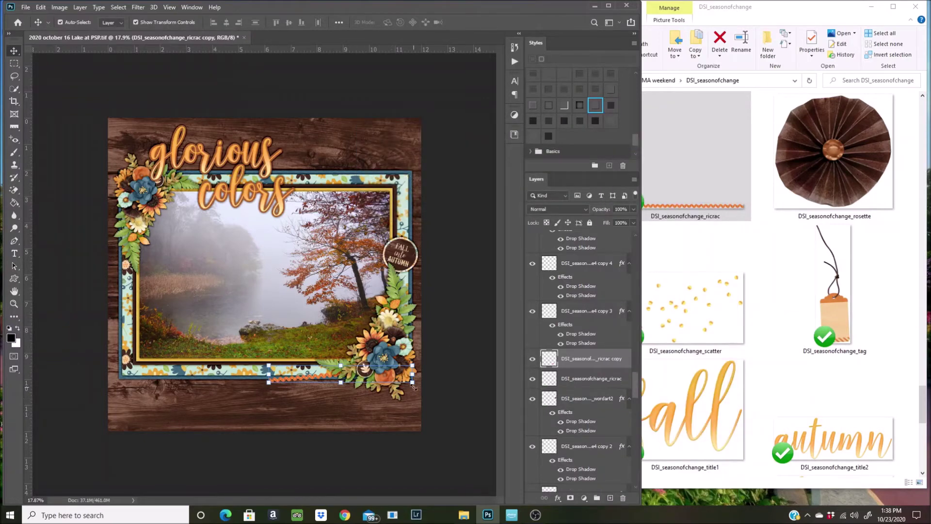
pyautogui.moveTo(415, 389); pyautogui.dragTo(400, 400)
pyautogui.moveTo(320, 372); pyautogui.dragTo(324, 371)
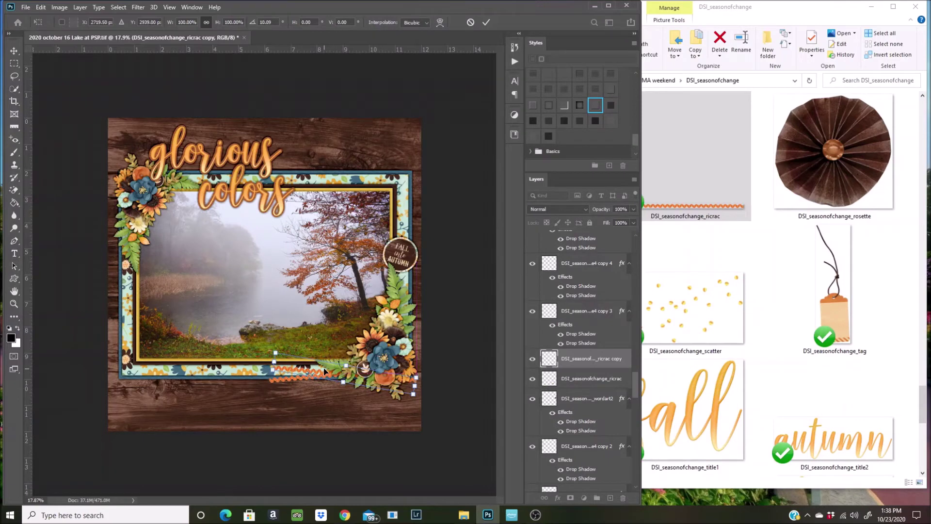
pyautogui.click(488, 22)
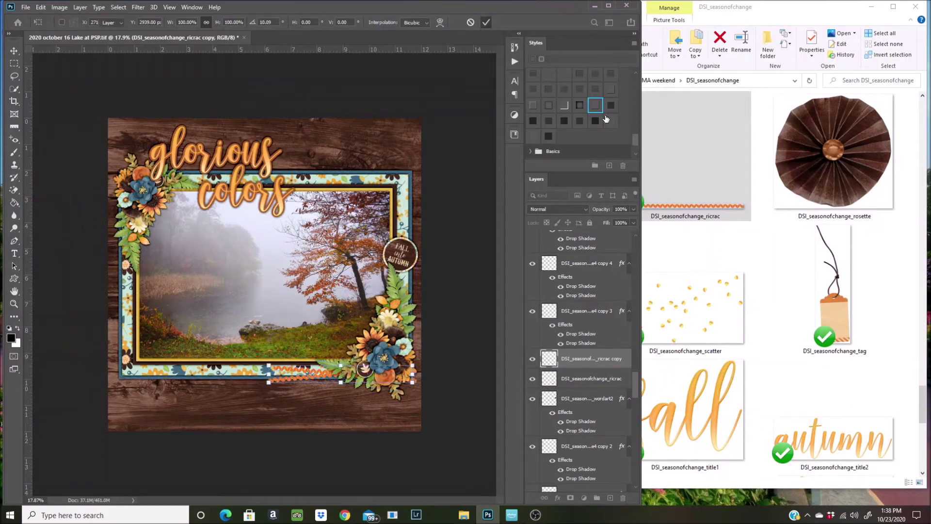
# - Add DSI_seasonofchange_ribbon1, scale it to 56.18% and tuck it behind the lower-right flower cluster
pyautogui.scroll(3, 749, 298)
pyautogui.scroll(3, 749, 298)
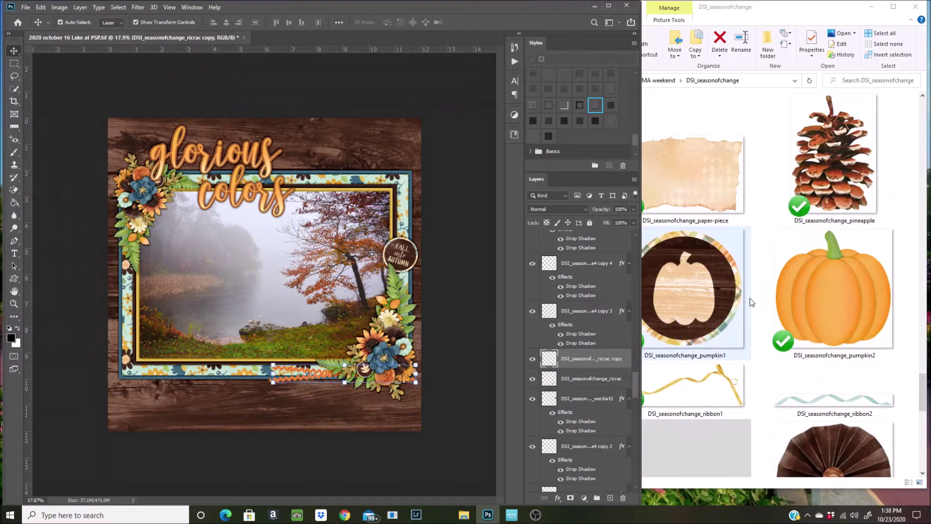
pyautogui.moveTo(725, 377); pyautogui.dragTo(359, 371)
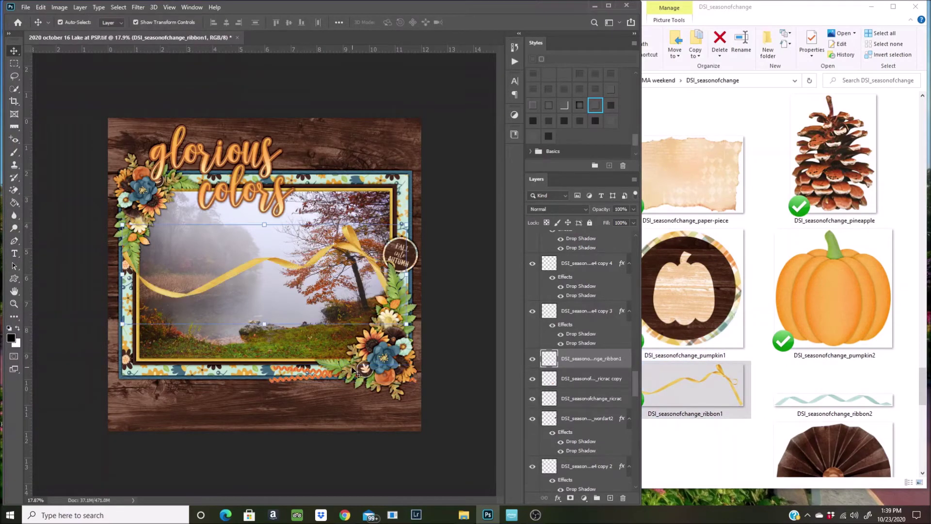
pyautogui.moveTo(406, 223); pyautogui.dragTo(396, 372)
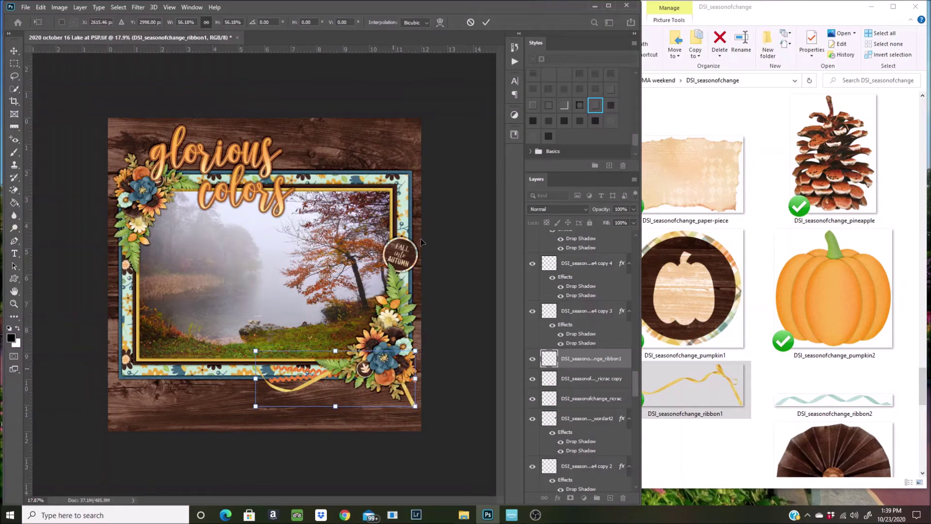
pyautogui.click(486, 24)
# - Add DSI_seasonofchange_flower3 from the kit, scale it to 44.04% and place it beside the lower-right flower cluster, over the ricrac and ribbon ends
pyautogui.scroll(5, 740, 253)
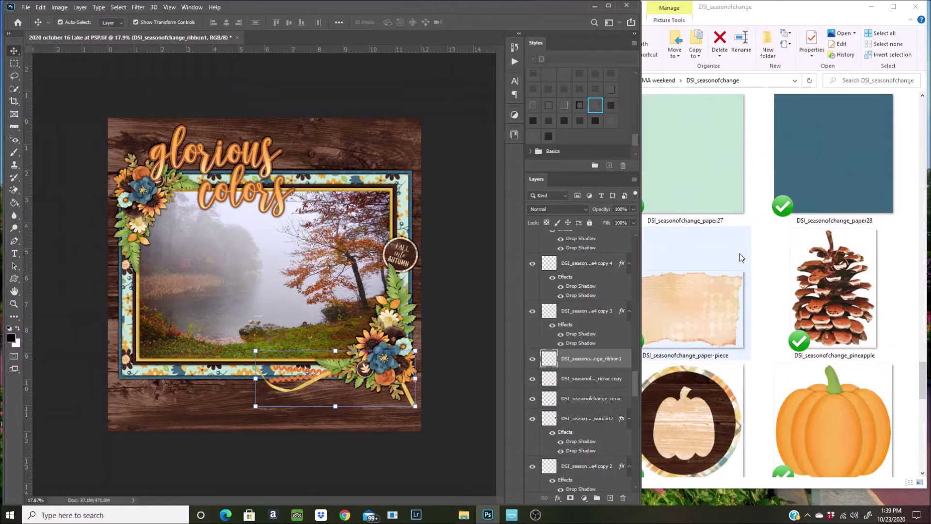
pyautogui.scroll(10, 740, 253)
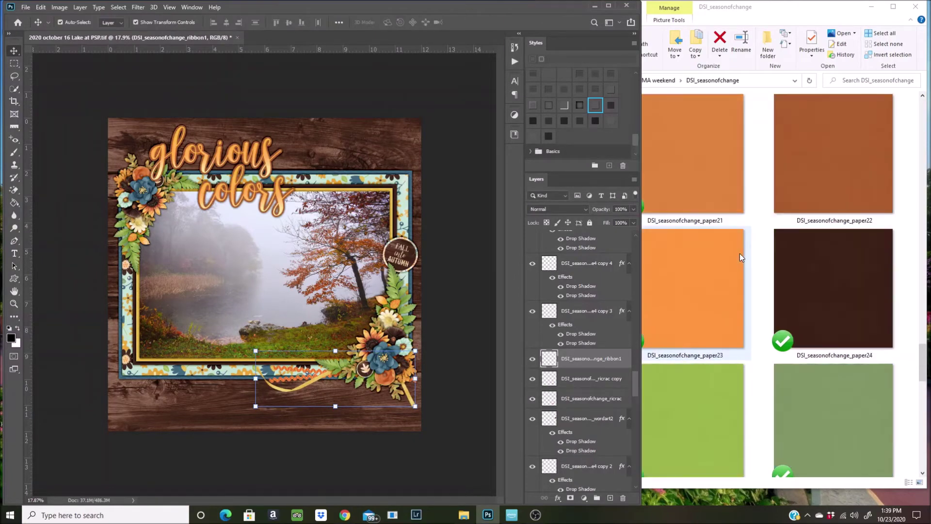
pyautogui.scroll(12, 740, 253)
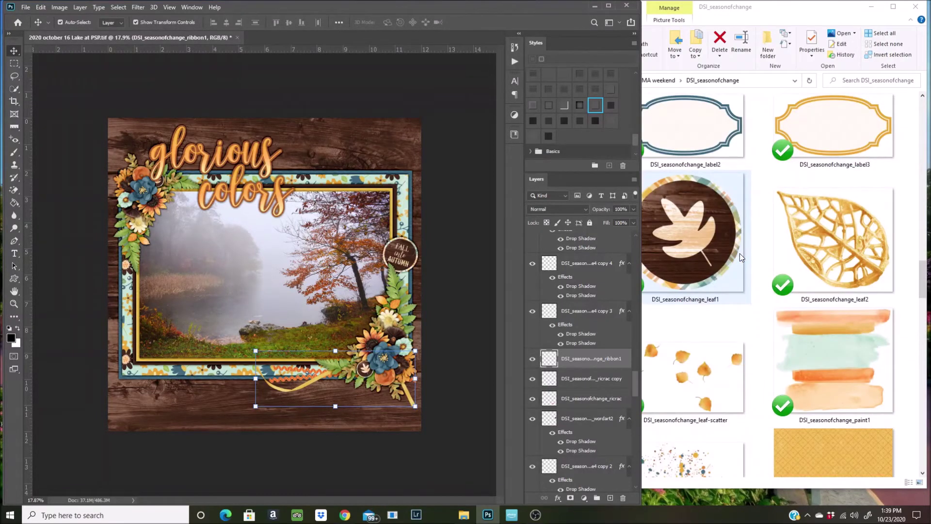
pyautogui.scroll(12, 740, 254)
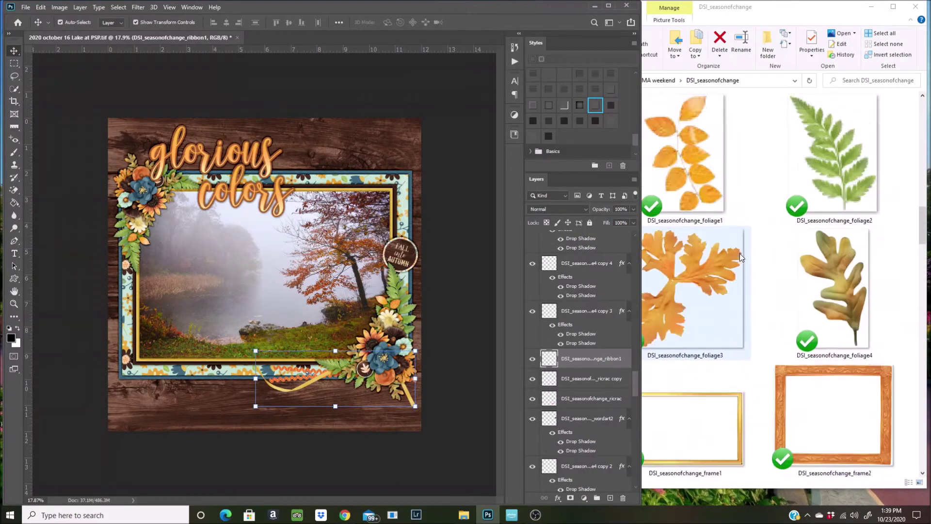
pyautogui.scroll(3, 740, 253)
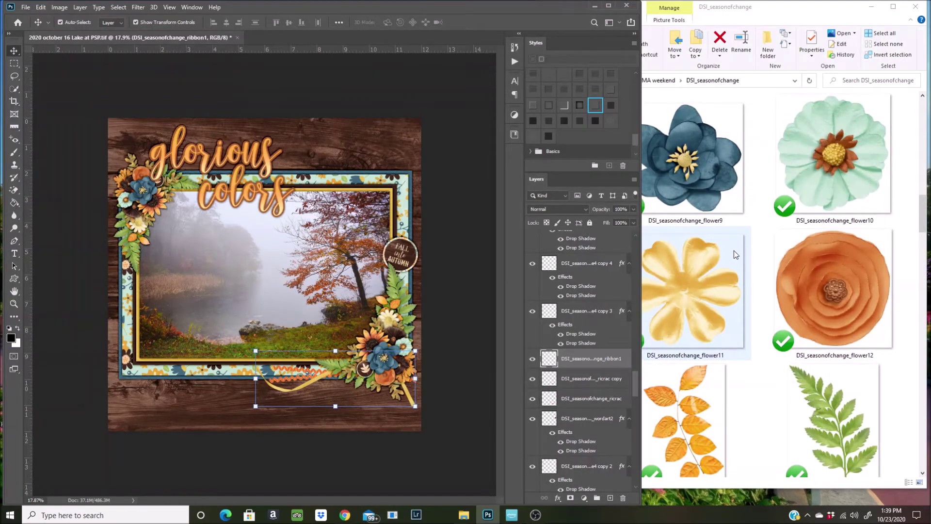
pyautogui.scroll(3, 725, 246)
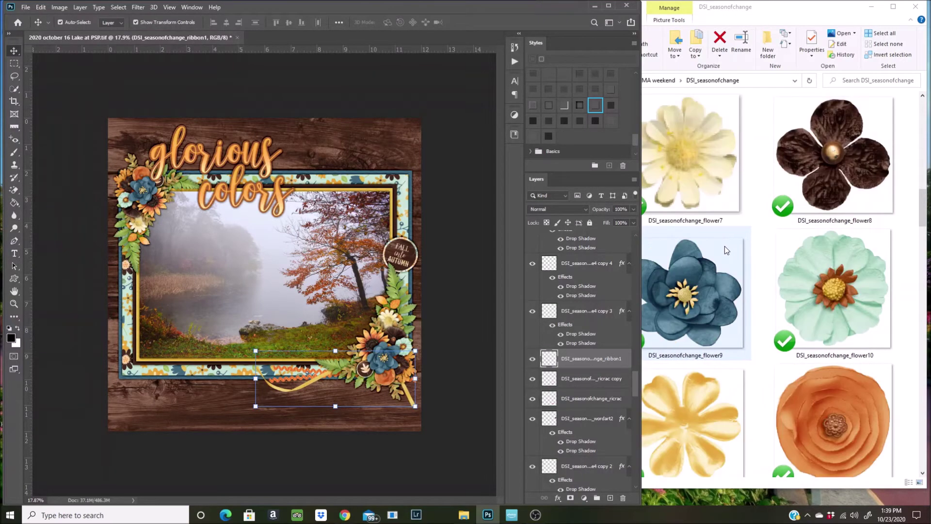
pyautogui.scroll(3, 724, 246)
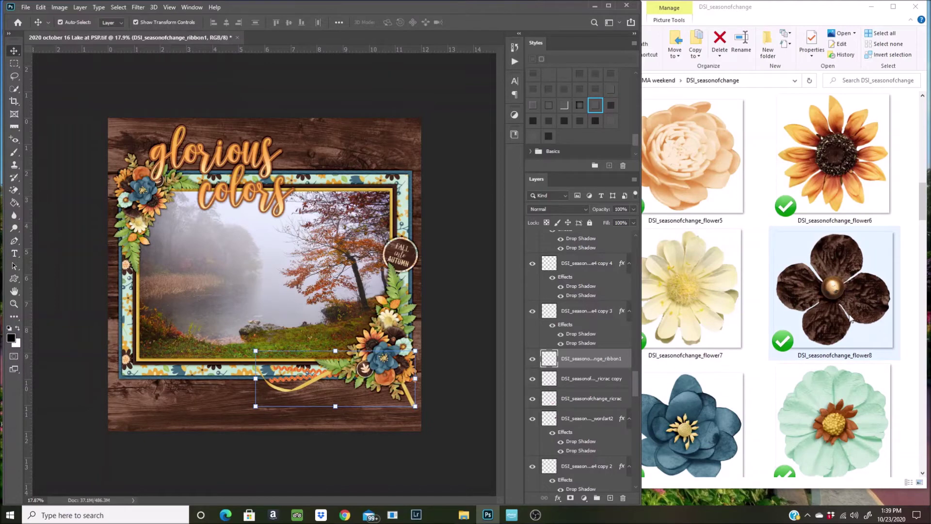
pyautogui.scroll(1, 849, 318)
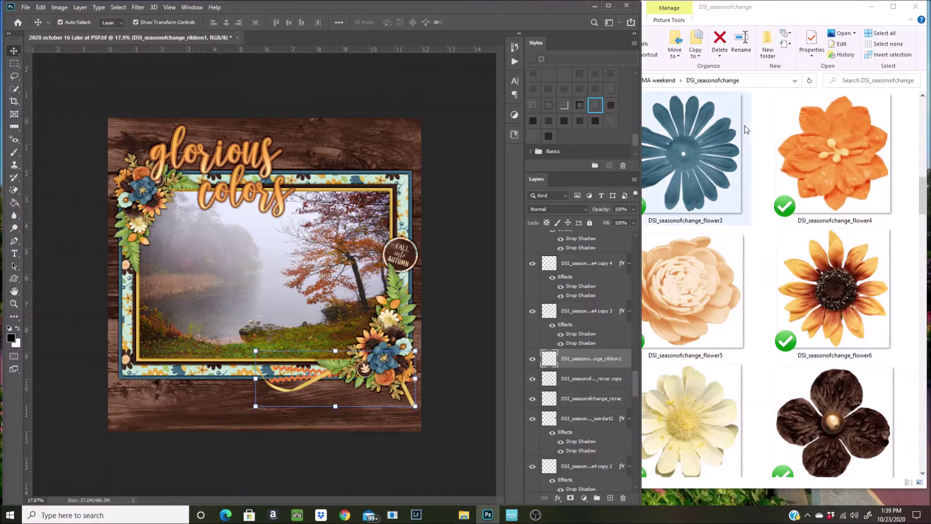
pyautogui.click(728, 133)
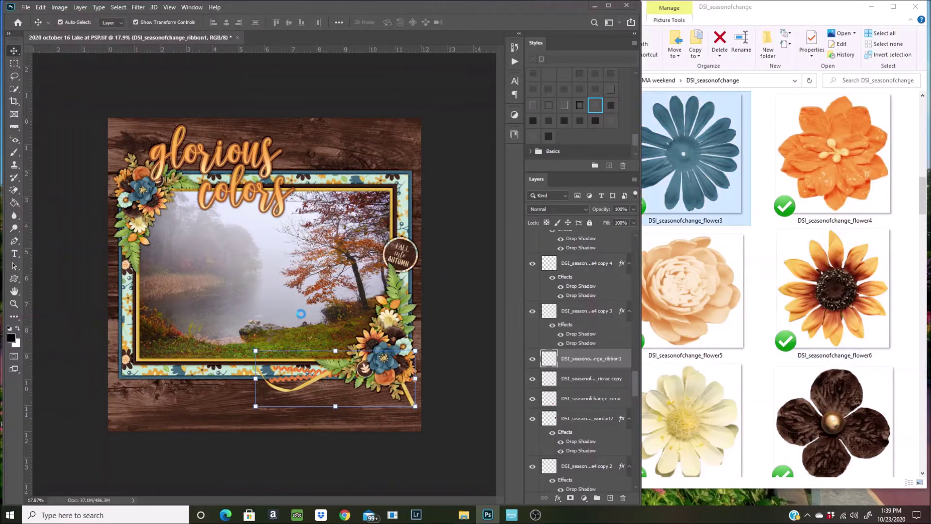
pyautogui.moveTo(297, 315); pyautogui.dragTo(313, 323)
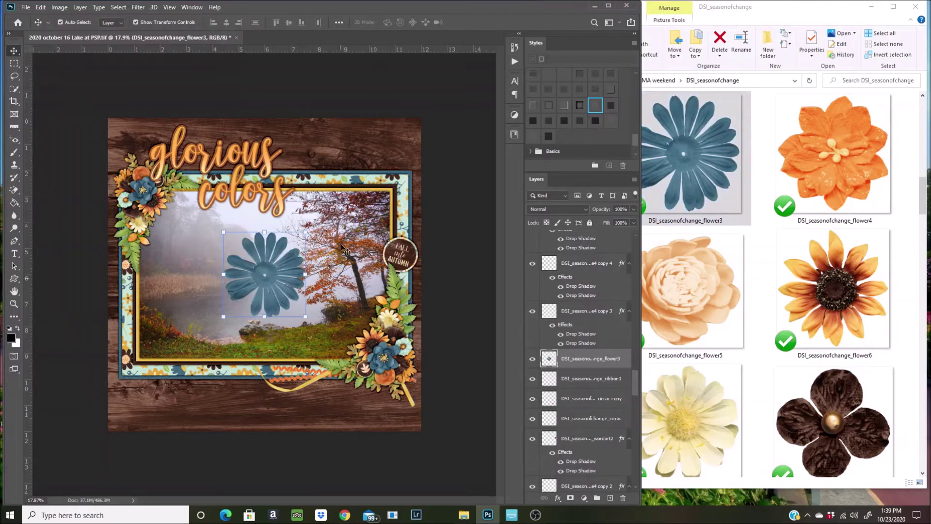
pyautogui.moveTo(308, 230); pyautogui.dragTo(336, 362)
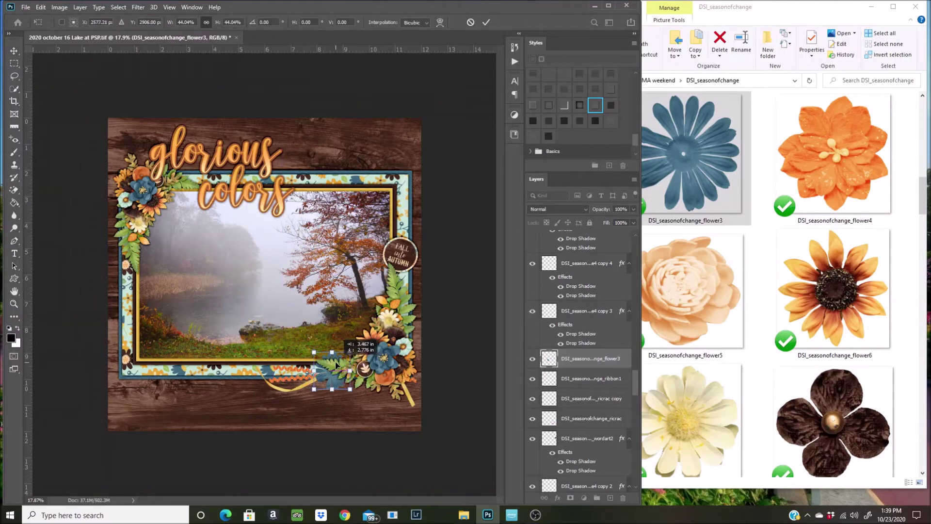
# - Apply the drop shadow style to the flower3, ribbon1 and both ricrac layers together, and select the blue flower
pyautogui.keyDown('shift'); pyautogui.click(604, 418); pyautogui.keyUp('shift')
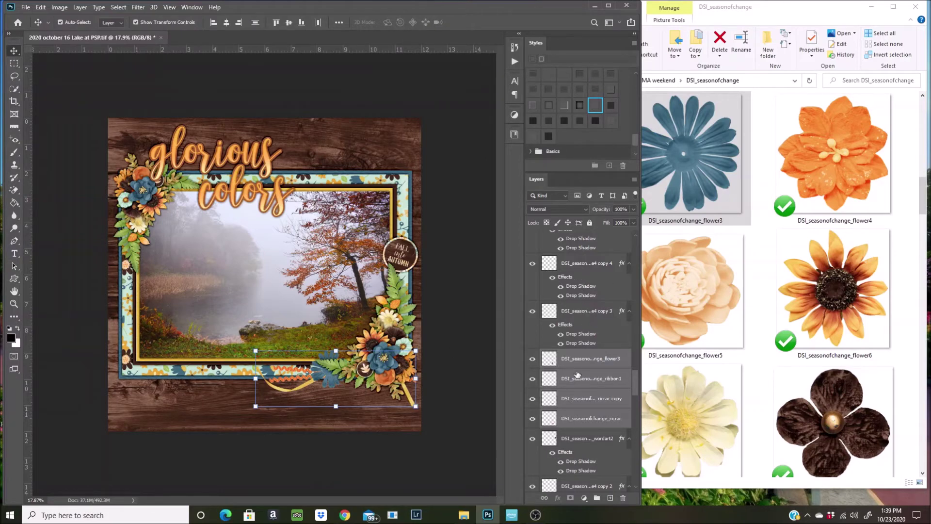
pyautogui.hotkey('ctrl', 'z')
pyautogui.click(335, 378)
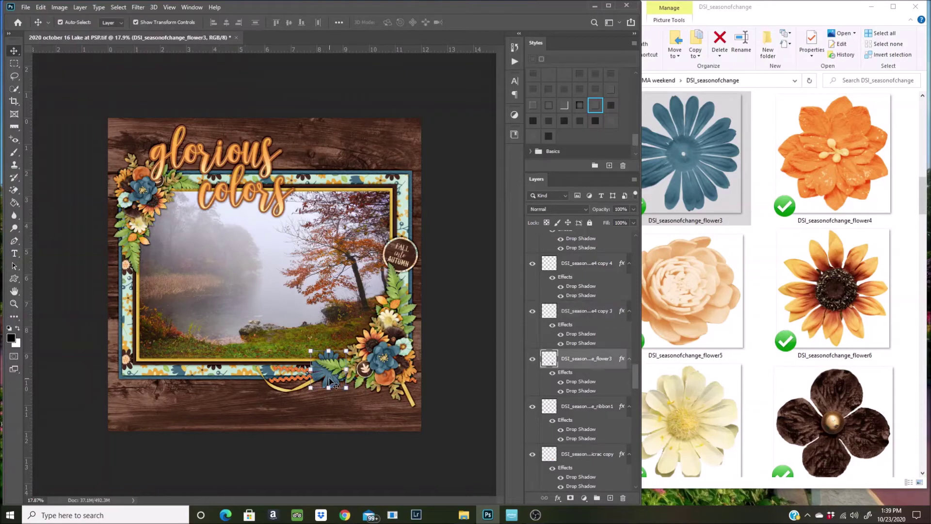
# - Raise the flower3 layer above the cluster's foliage, scale it to 80.21% and shift it left onto the ribbon and ricrac
pyautogui.moveTo(595, 356); pyautogui.dragTo(598, 285)
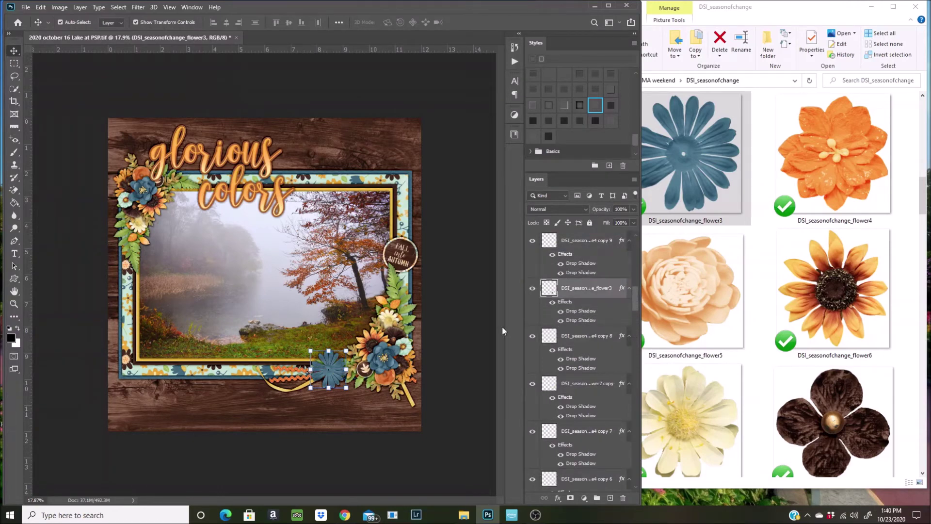
pyautogui.moveTo(345, 350); pyautogui.dragTo(320, 381)
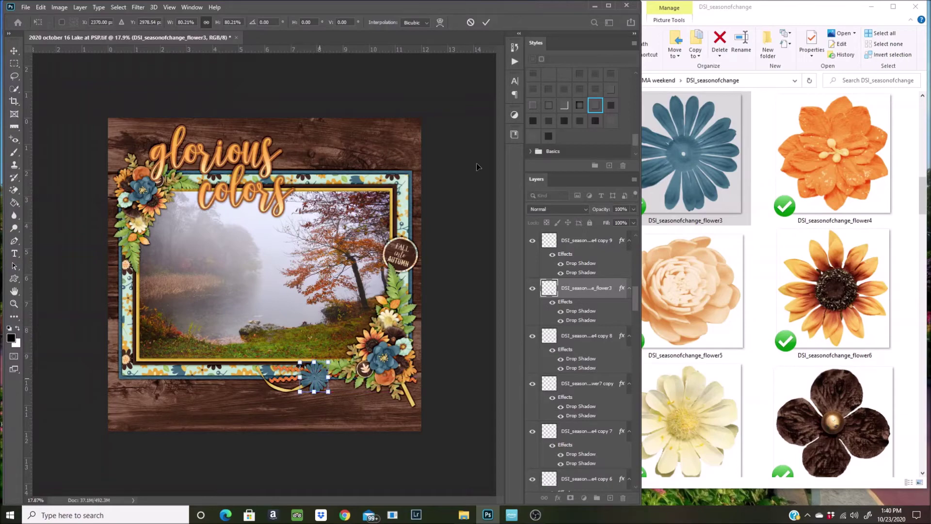
pyautogui.click(485, 22)
# - Duplicate the blue flower3 layer under the default copy name in the same document
pyautogui.scroll(2, 734, 225)
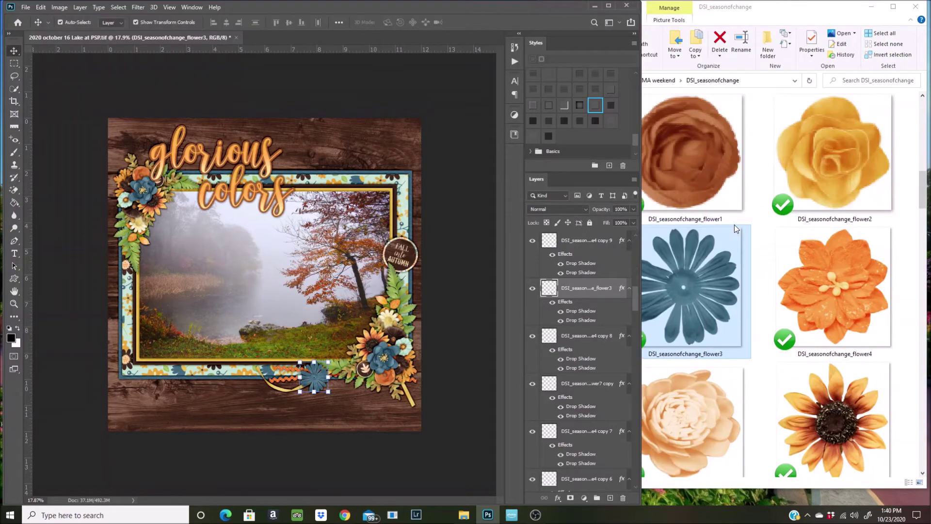
pyautogui.scroll(2, 734, 225)
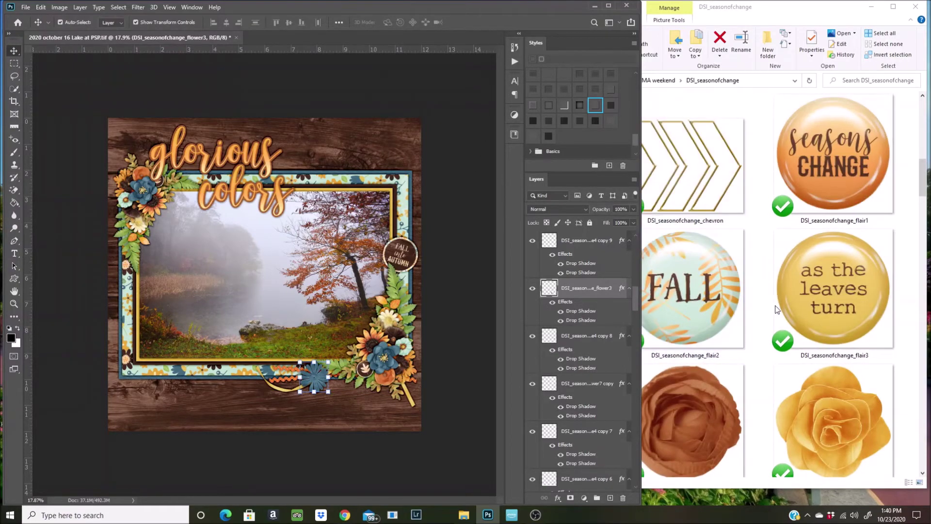
pyautogui.scroll(8, 384, 412)
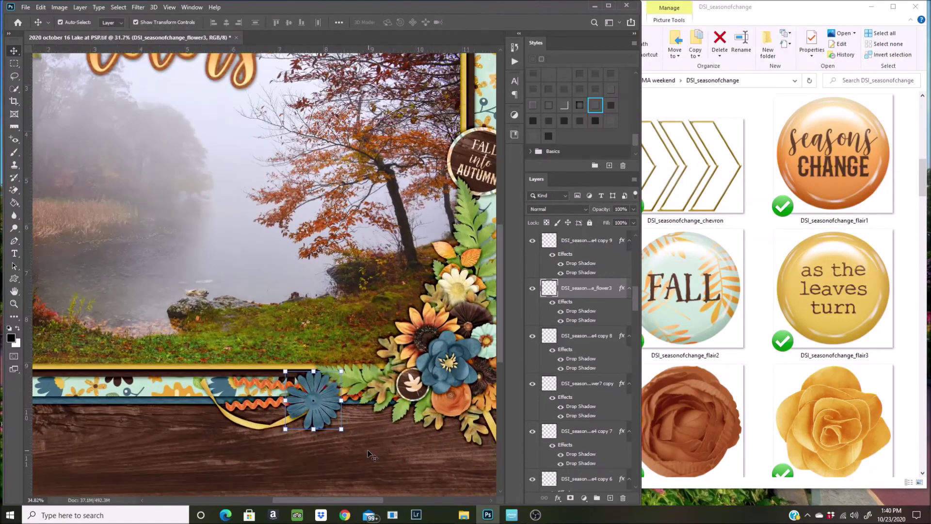
pyautogui.scroll(2, 370, 455)
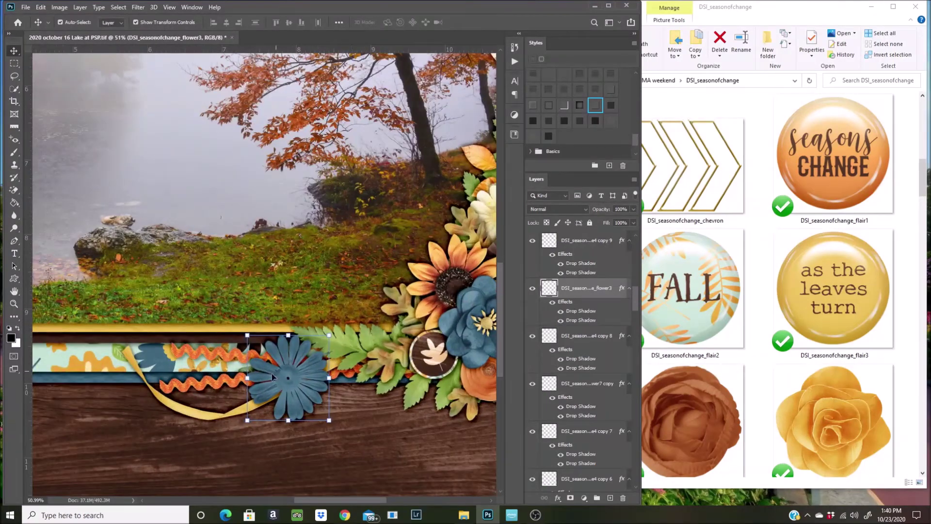
pyautogui.scroll(1, 411, 405)
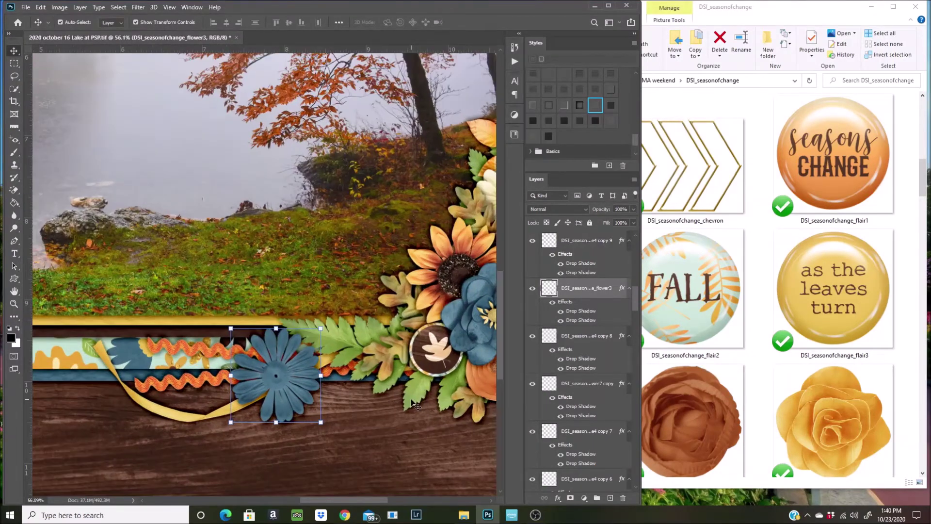
pyautogui.rightClick(592, 286)
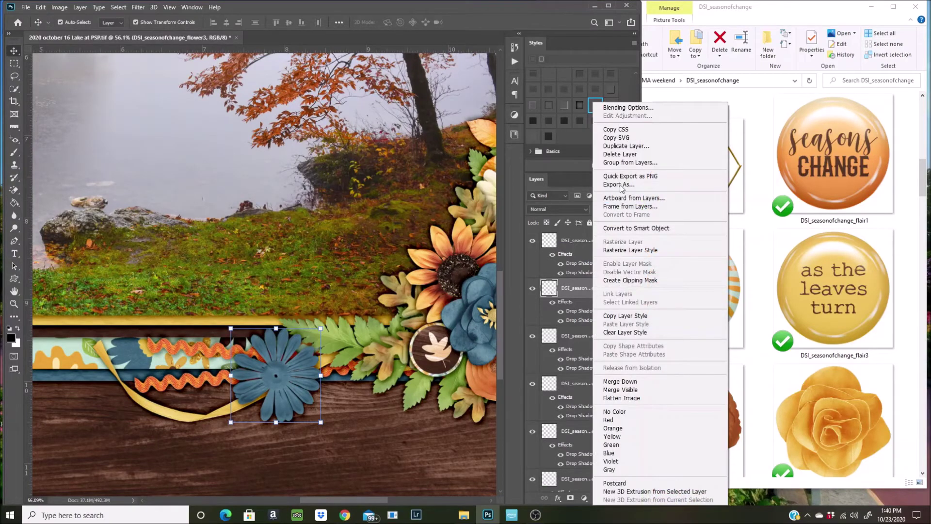
pyautogui.click(630, 146)
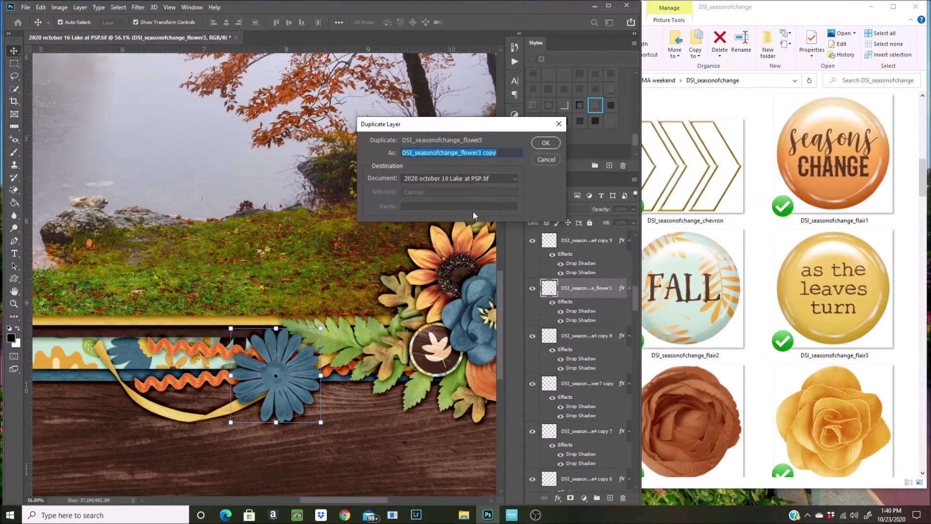
pyautogui.click(545, 144)
# - Rotate the flower3 copy 75.76° and scale it to 95.30%, keeping it centred on the original to make a fuller flower
pyautogui.moveTo(328, 321); pyautogui.dragTo(335, 324)
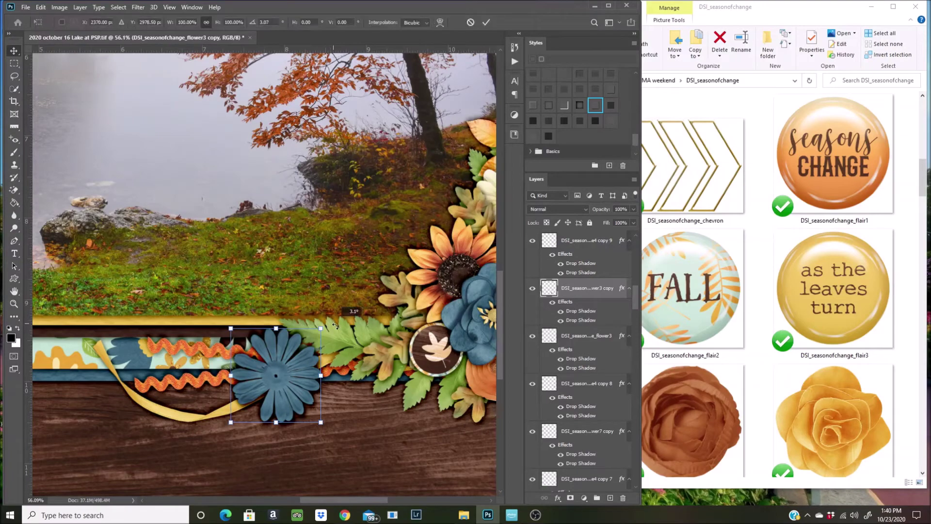
pyautogui.moveTo(352, 354); pyautogui.dragTo(349, 383)
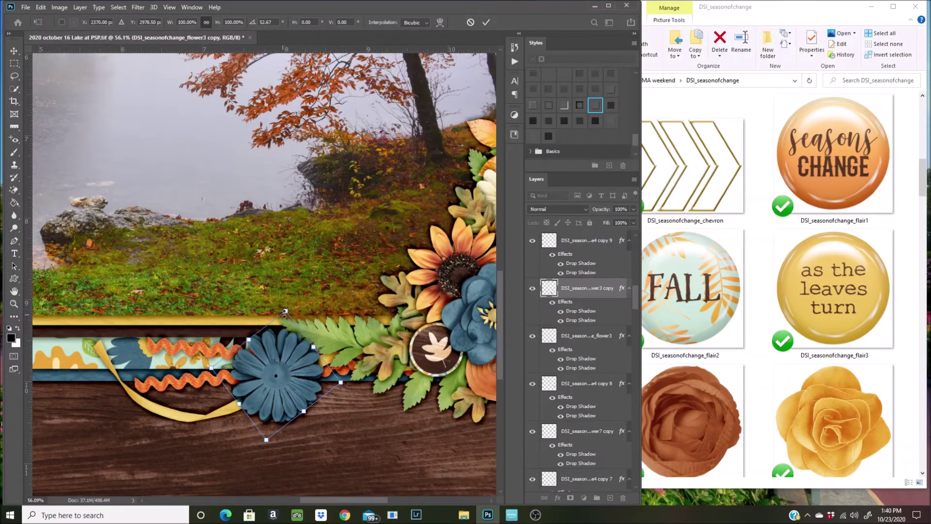
pyautogui.moveTo(286, 311); pyautogui.dragTo(324, 320)
pyautogui.moveTo(268, 385); pyautogui.dragTo(269, 383)
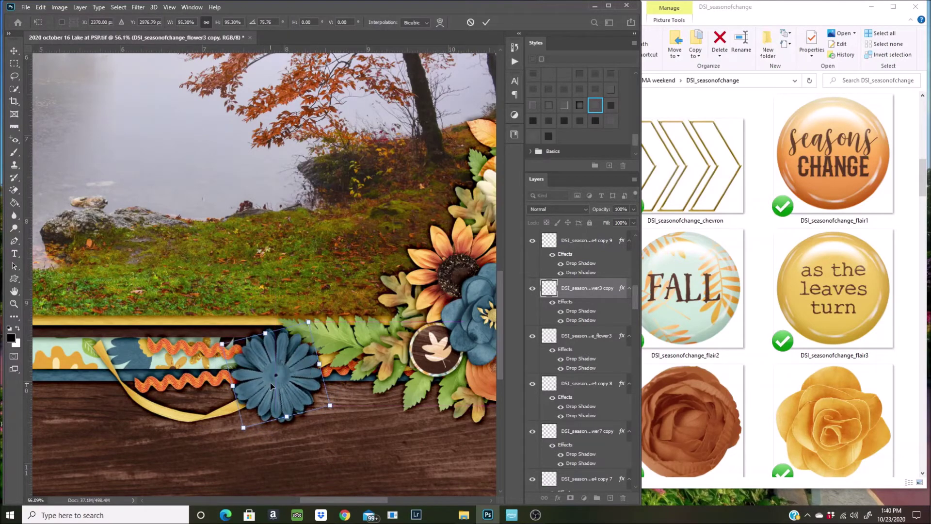
pyautogui.click(485, 23)
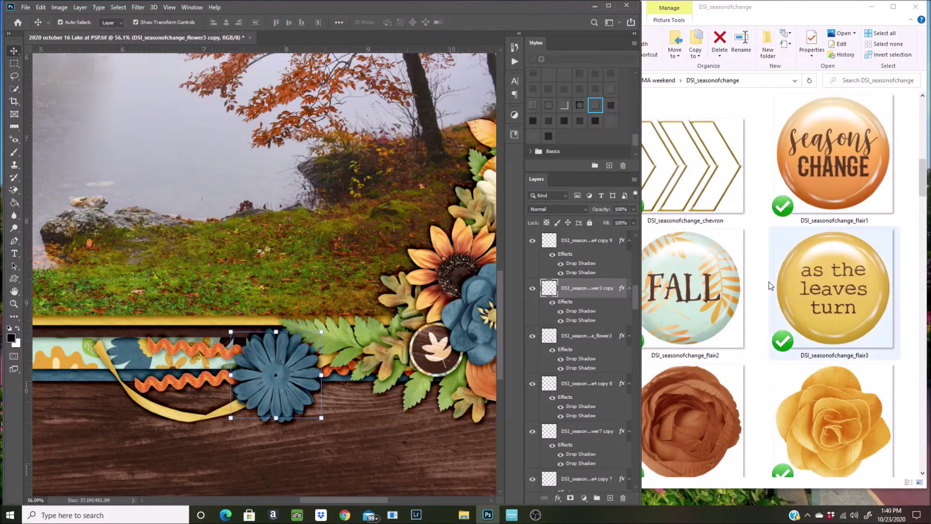
# - Add DSI_seasonofchange_flair3, shrink it to fit the centre of the layered blue flower and apply the drop shadow style
pyautogui.click(830, 315)
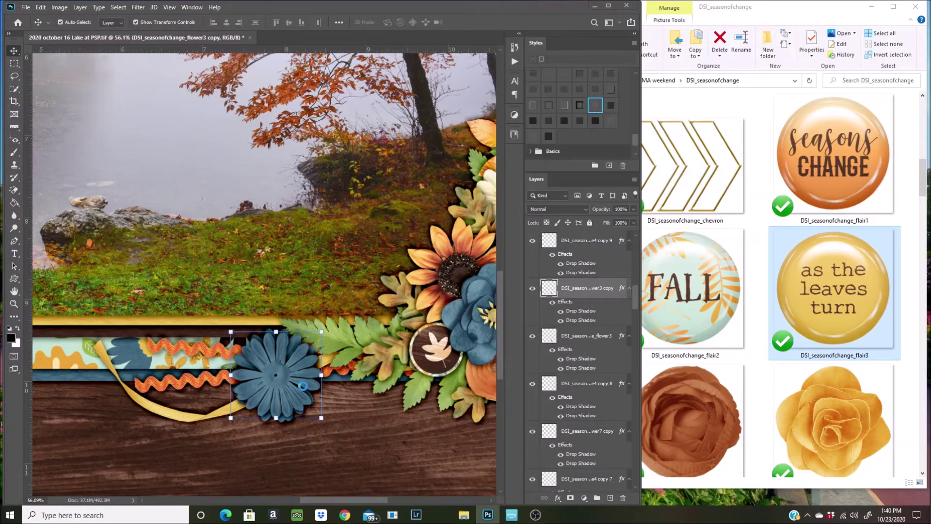
pyautogui.moveTo(302, 386); pyautogui.dragTo(301, 389)
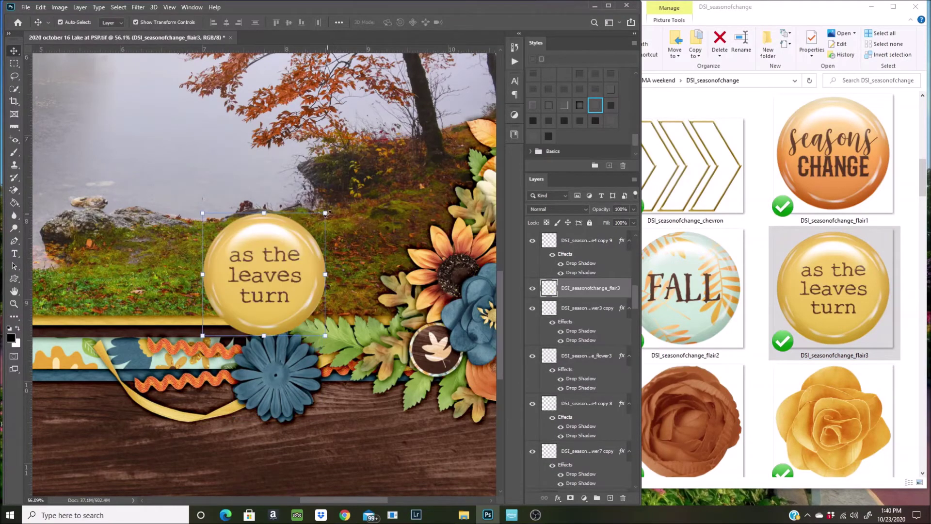
pyautogui.moveTo(331, 211); pyautogui.dragTo(277, 377)
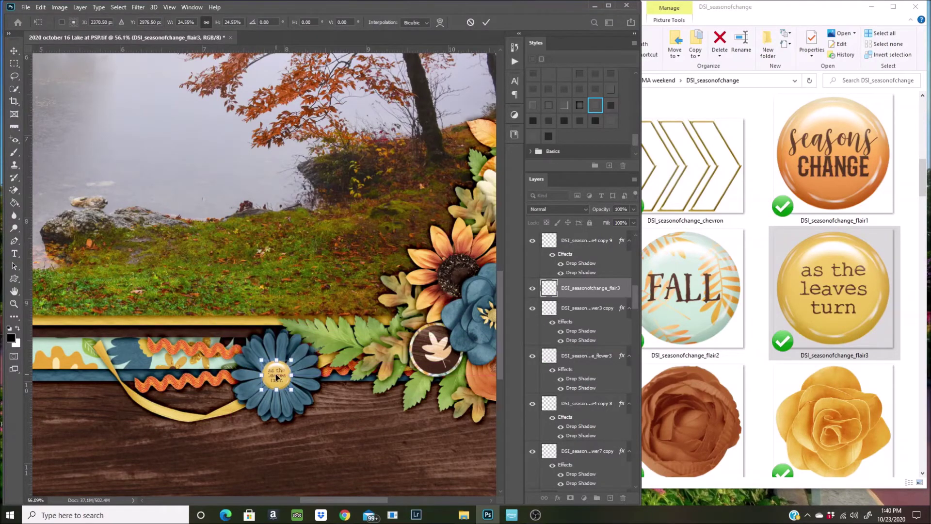
pyautogui.moveTo(294, 360); pyautogui.dragTo(282, 377)
pyautogui.click(485, 23)
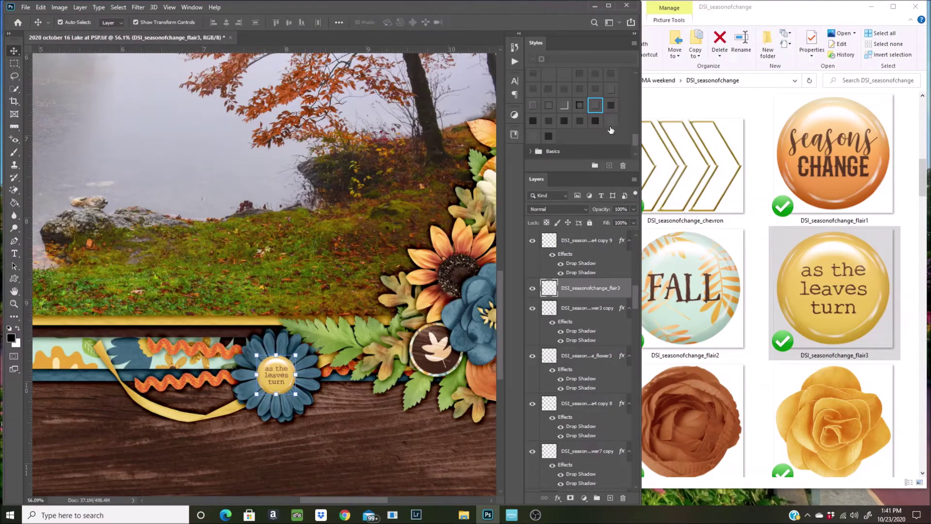
pyautogui.click(595, 104)
# - Add DSI_seasonofchange_chevron, shrink it, place it over the frame's left edge near the lower corner and apply the drop shadow style
pyautogui.scroll(-5, 223, 331)
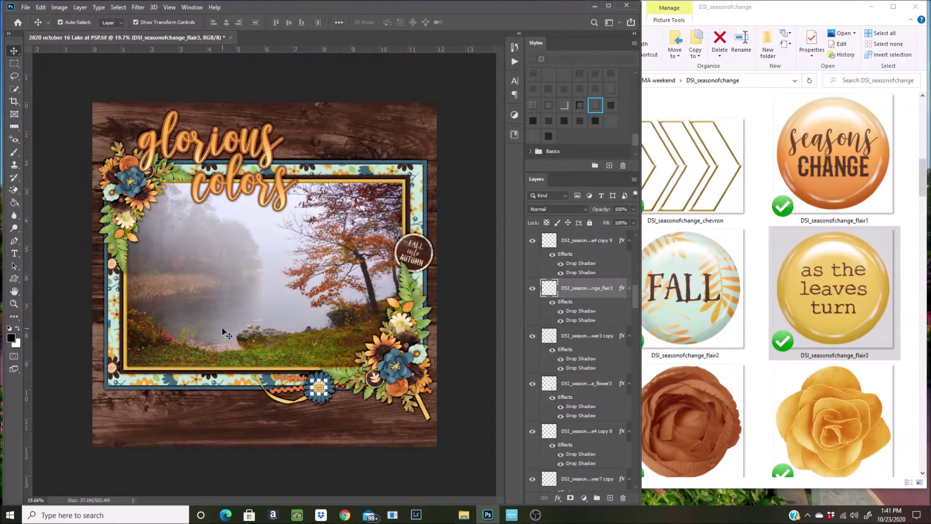
pyautogui.click(718, 164)
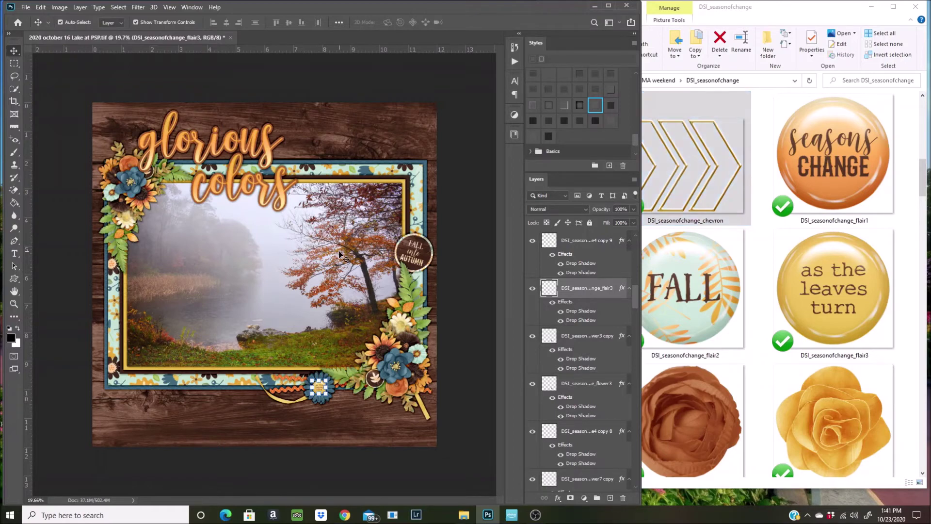
pyautogui.moveTo(341, 256); pyautogui.dragTo(340, 255)
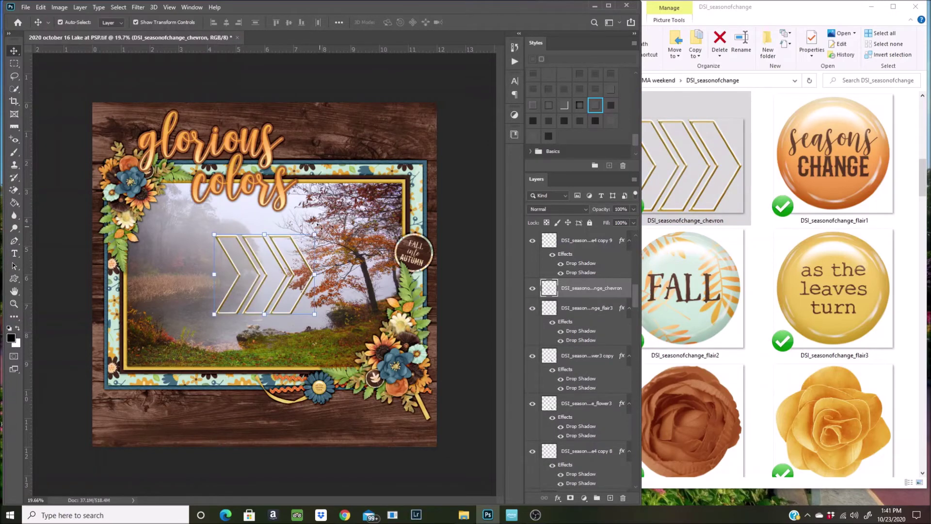
pyautogui.moveTo(313, 233); pyautogui.dragTo(140, 339)
pyautogui.click(486, 23)
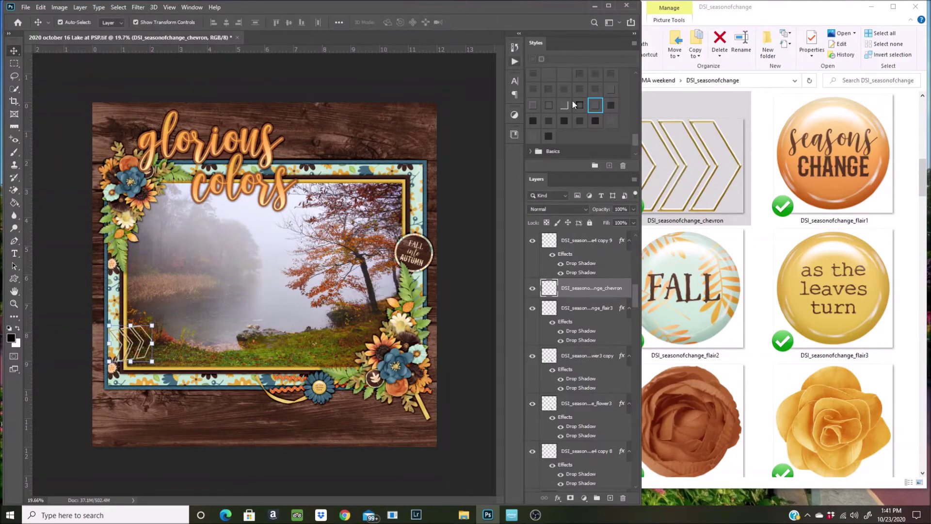
pyautogui.click(596, 110)
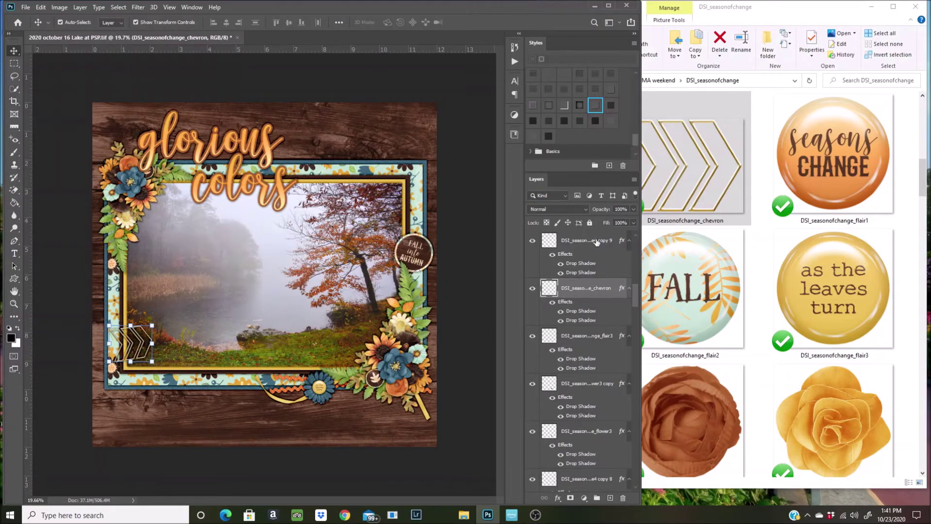
# - Add DSI_seasonofchange_branch, scale it to 61.24%, rotate it -122.51°, tuck it beside the leaf badge below the corner cluster and apply the drop shadow style
pyautogui.scroll(5, 688, 262)
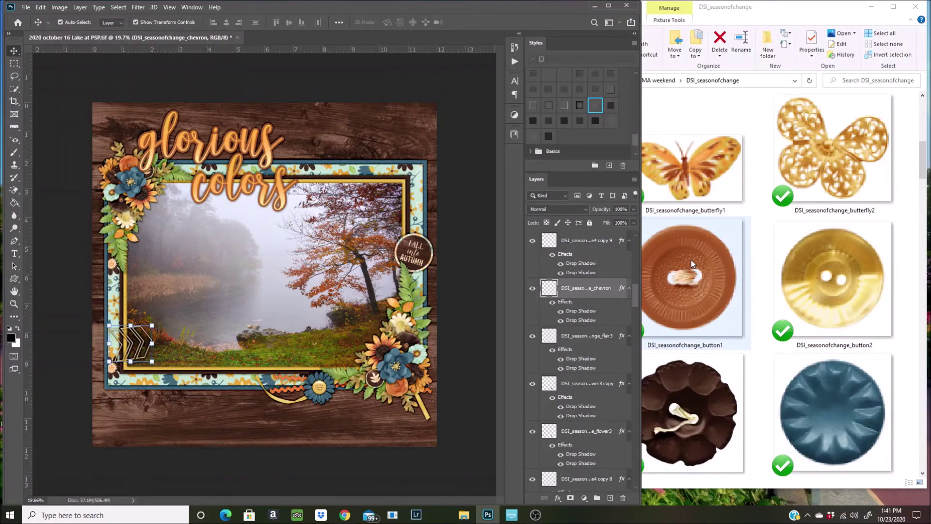
pyautogui.scroll(3, 693, 264)
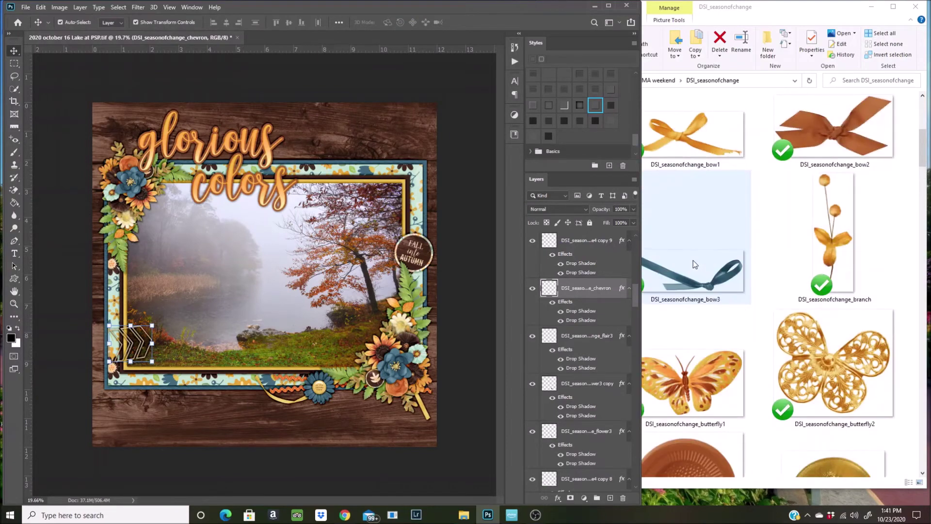
pyautogui.scroll(6, 693, 264)
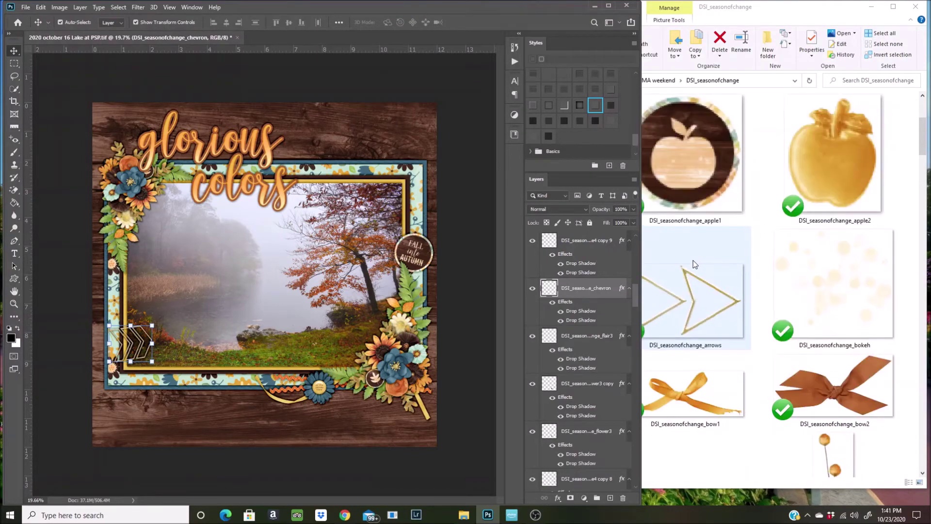
pyautogui.scroll(2, 693, 264)
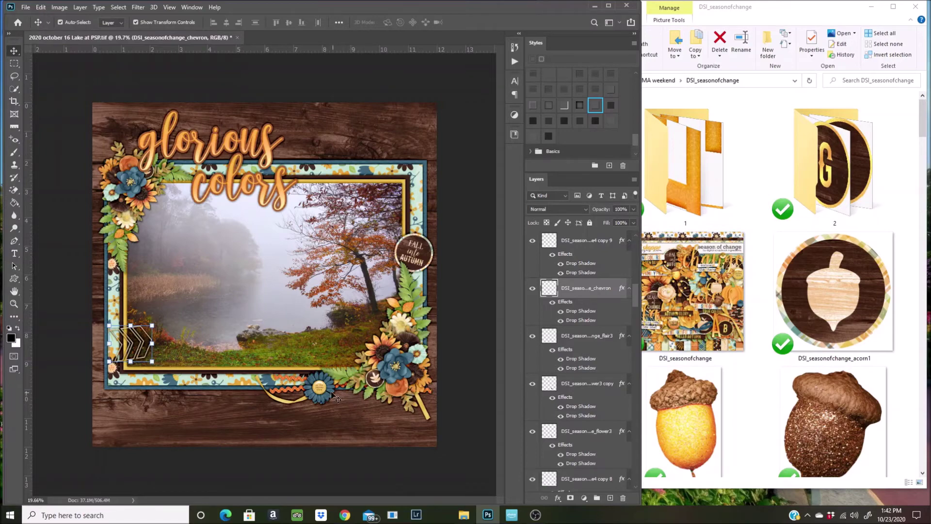
pyautogui.scroll(-6, 781, 295)
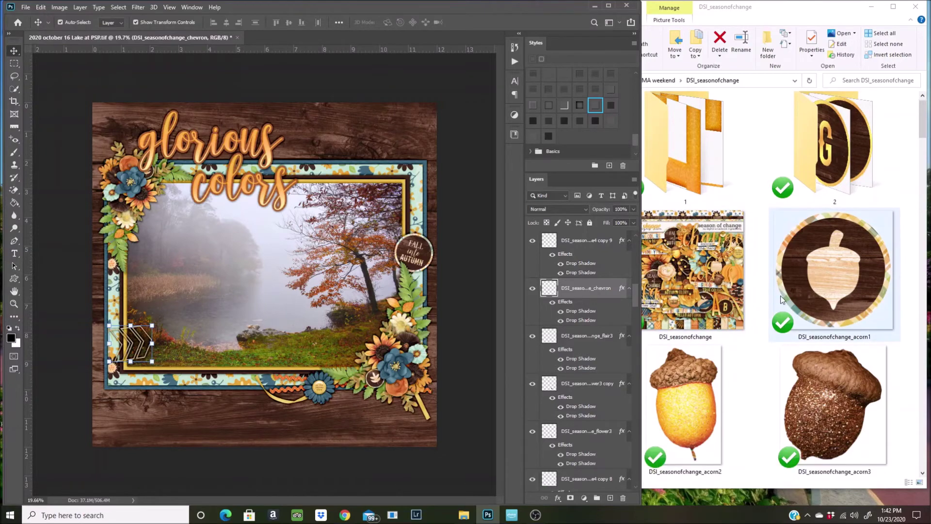
pyautogui.scroll(-6, 781, 300)
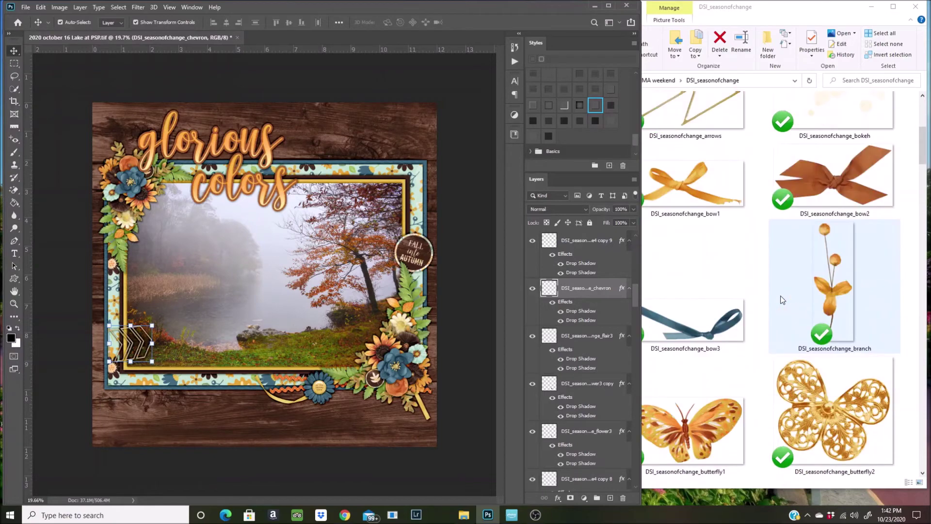
pyautogui.moveTo(838, 246); pyautogui.dragTo(334, 345)
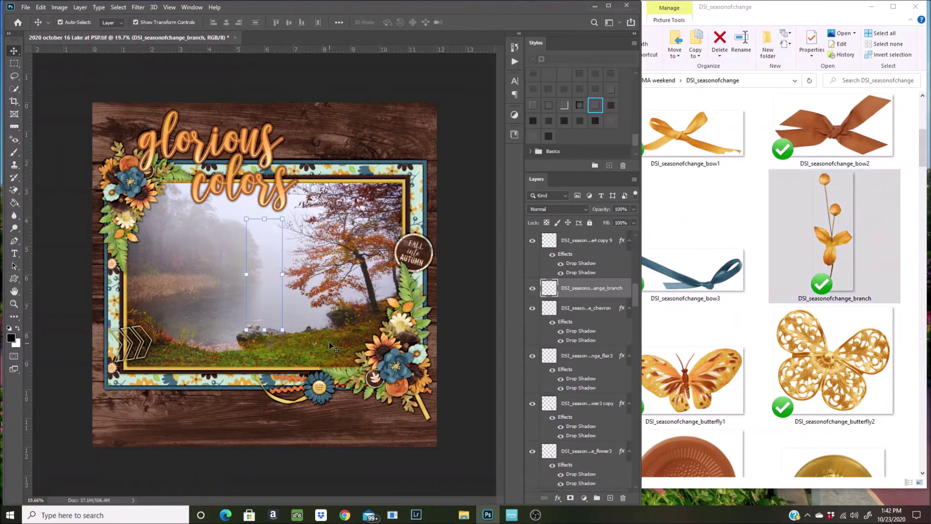
pyautogui.moveTo(283, 331); pyautogui.dragTo(363, 393)
pyautogui.scroll(4, 363, 394)
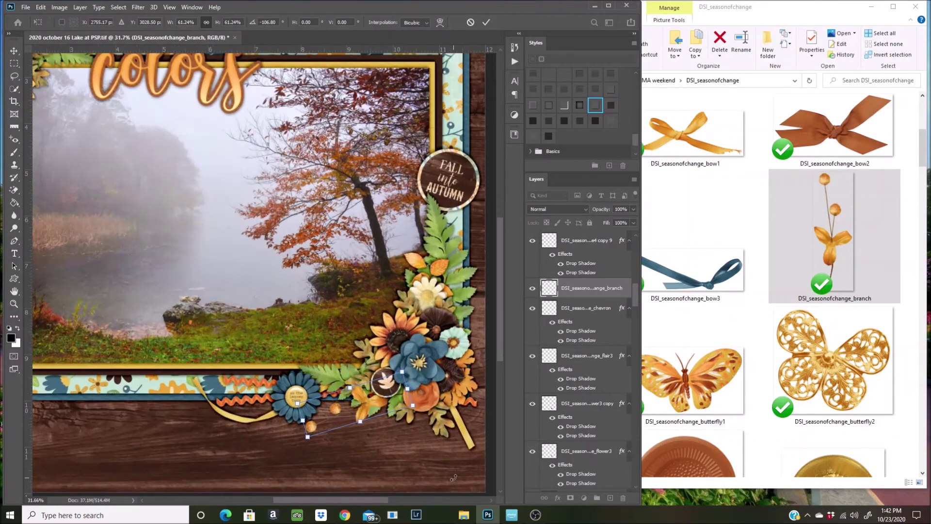
pyautogui.scroll(2, 453, 476)
pyautogui.moveTo(399, 375); pyautogui.dragTo(405, 338)
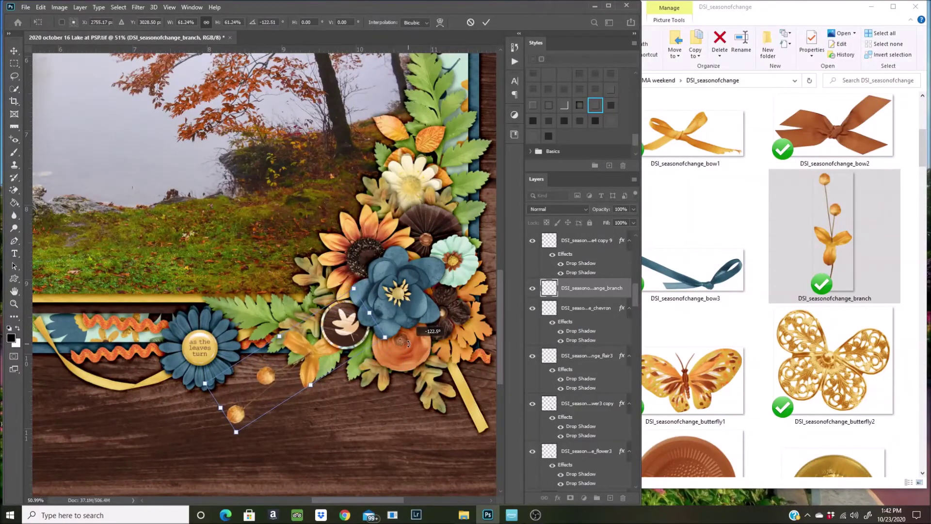
pyautogui.click(486, 22)
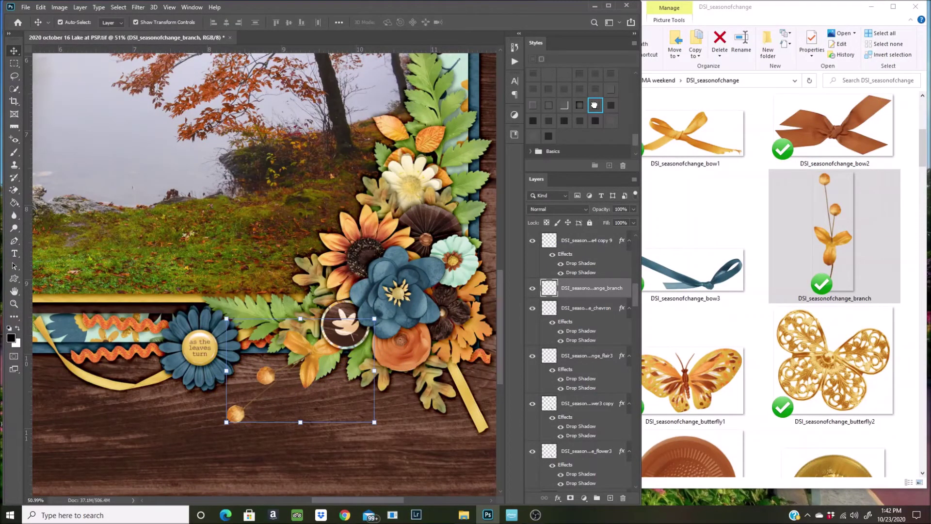
pyautogui.click(595, 106)
# - Duplicate the branch layer, rotate the copy -25.44° and position it so its berries fan out beside the original
pyautogui.rightClick(600, 290)
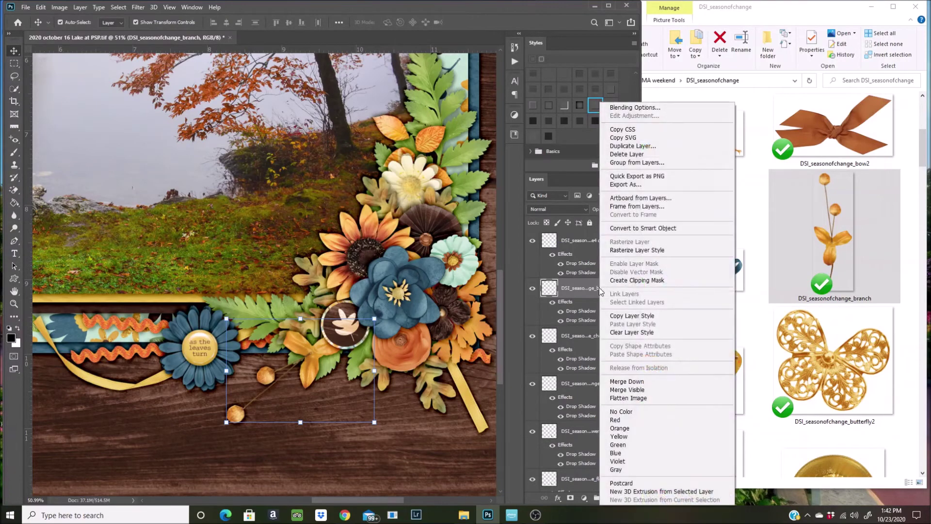
pyautogui.click(604, 146)
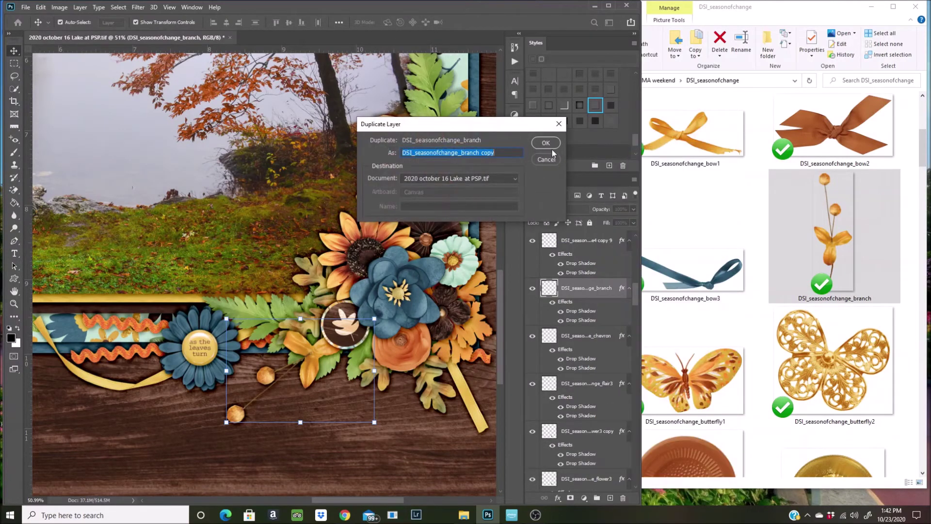
pyautogui.click(550, 143)
pyautogui.moveTo(381, 431); pyautogui.dragTo(404, 383)
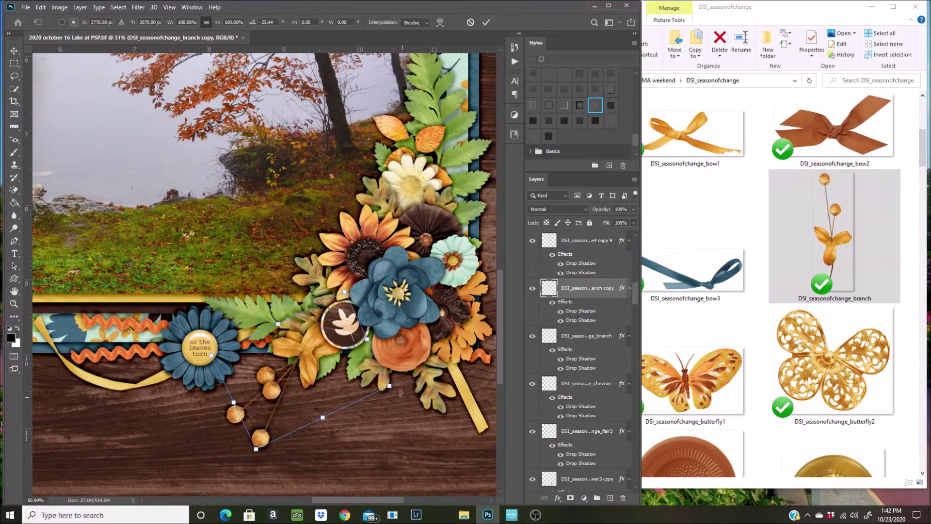
pyautogui.moveTo(323, 341); pyautogui.dragTo(333, 331)
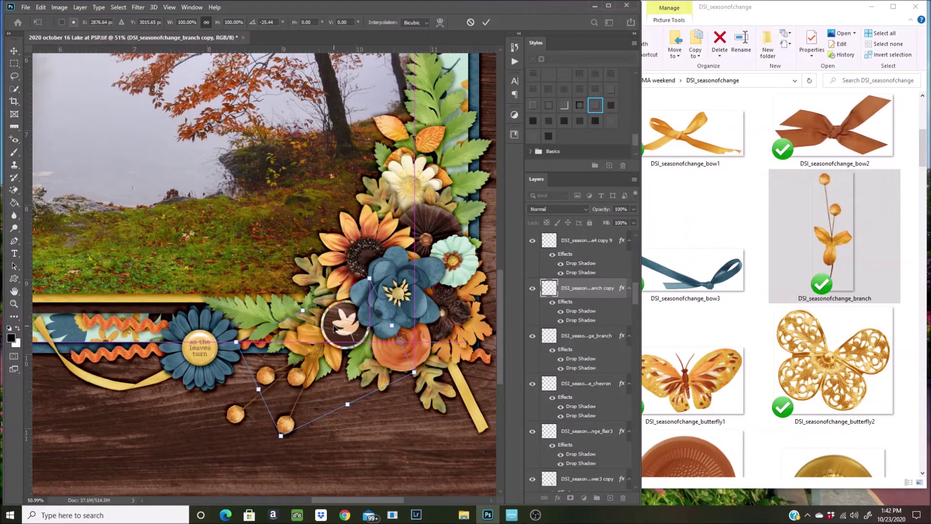
pyautogui.press('Return')
# - Duplicate the branch copy, flip it to -100% height at 96.84% width, rotate it -155.28° and place it as the third berry stem
pyautogui.rightClick(584, 285)
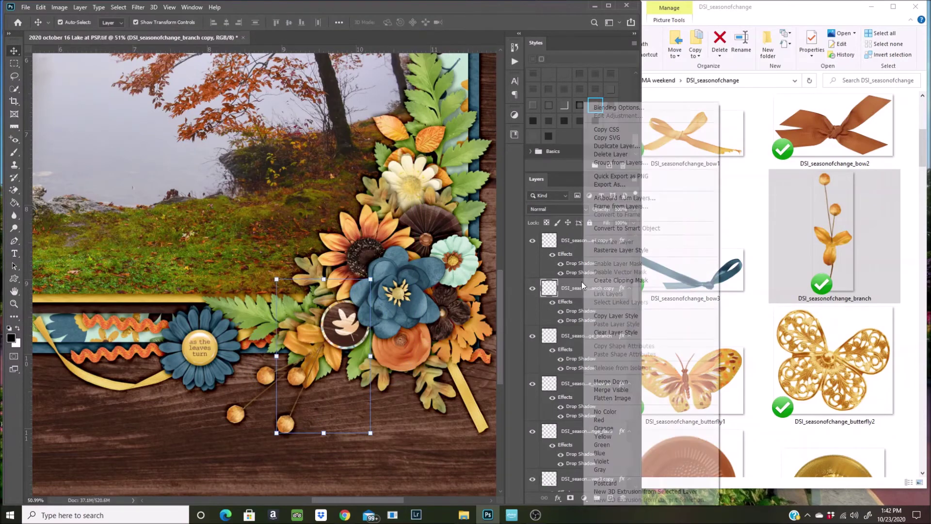
pyautogui.click(594, 145)
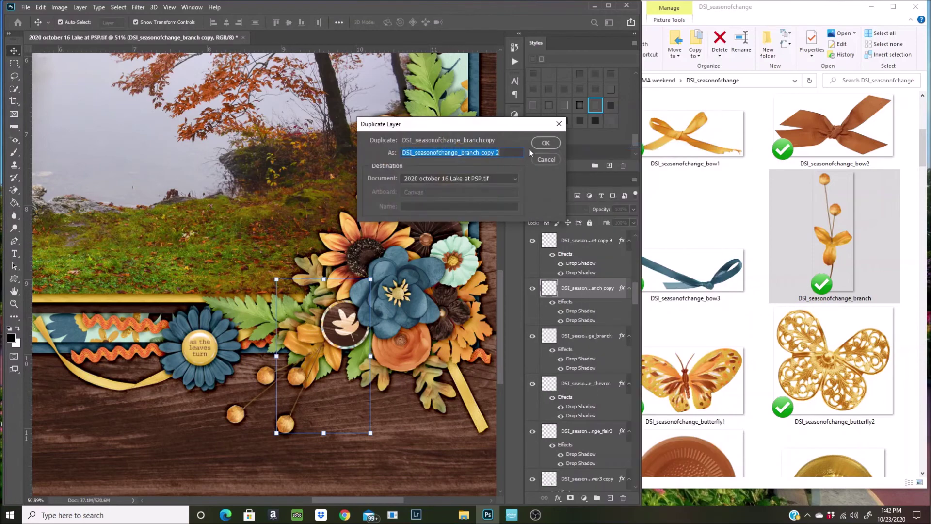
pyautogui.click(533, 143)
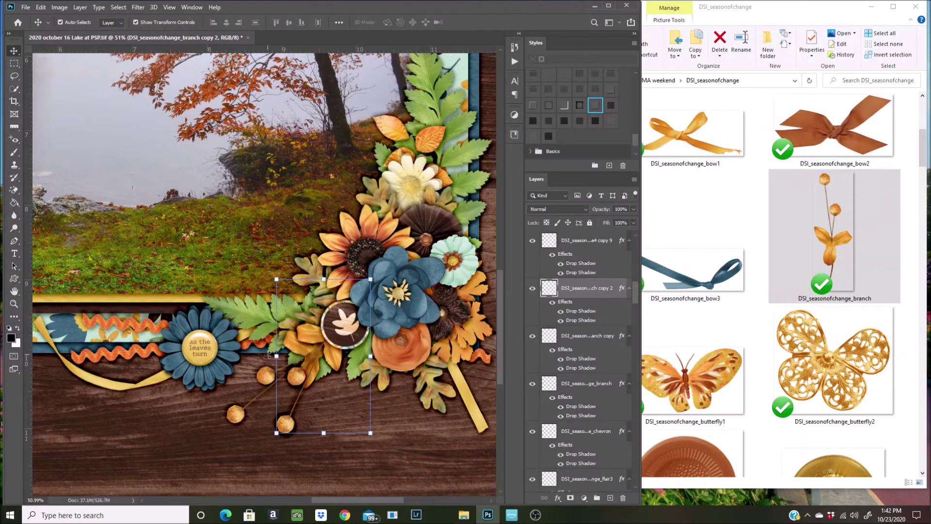
pyautogui.moveTo(276, 356); pyautogui.dragTo(467, 390)
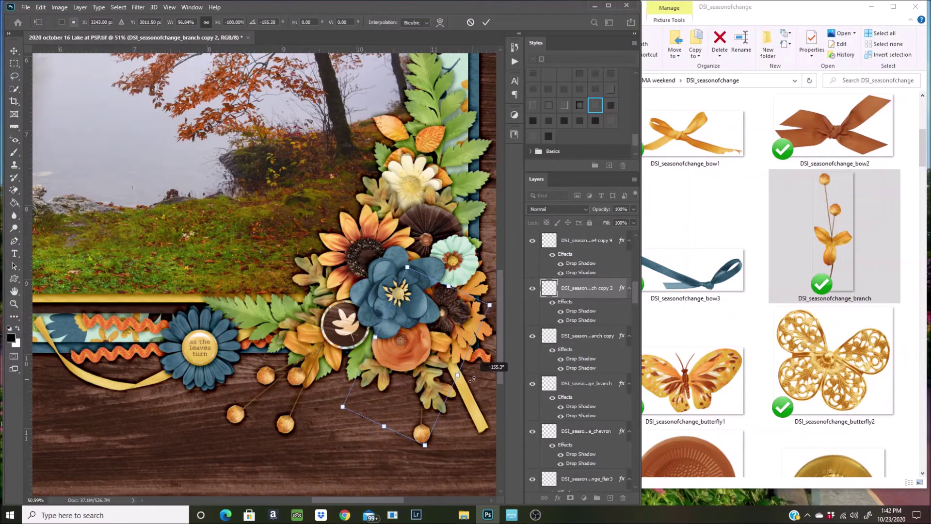
pyautogui.moveTo(436, 344); pyautogui.dragTo(342, 359)
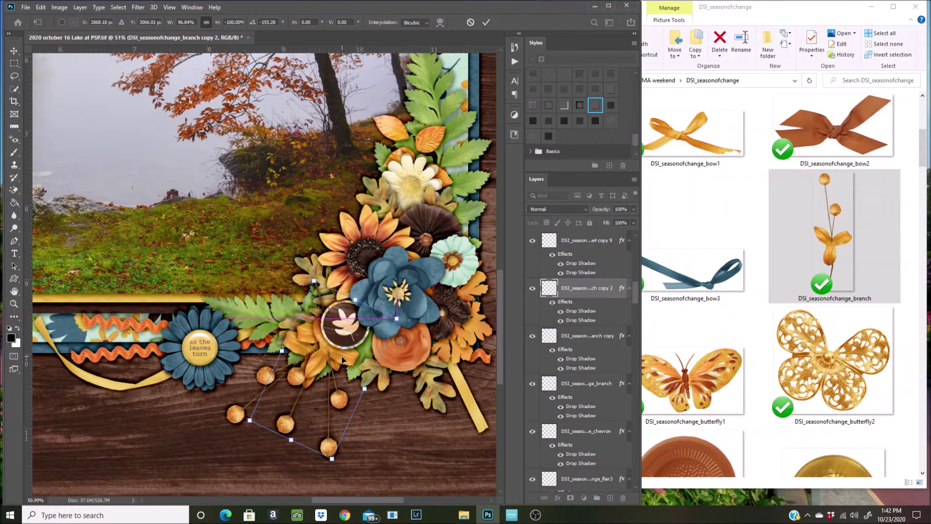
pyautogui.click(486, 23)
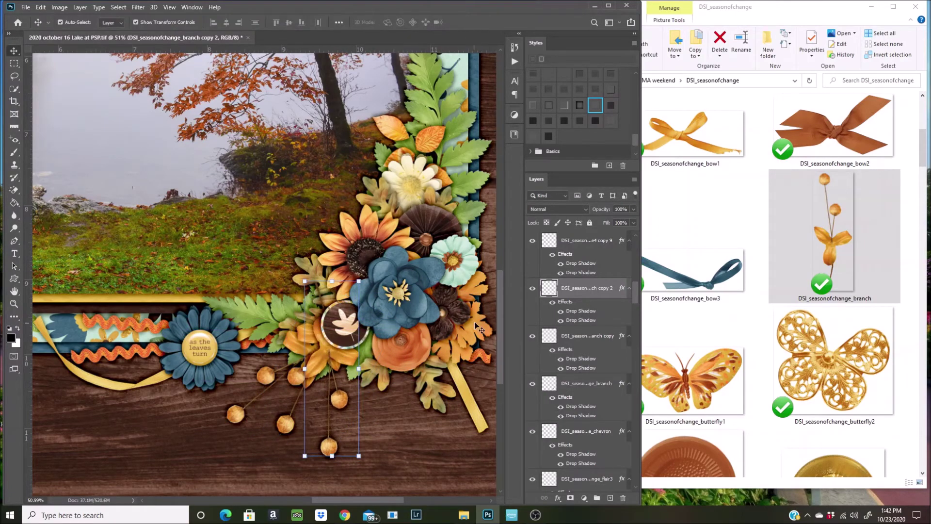
# - Add DSI_seasonofchange_bow3, scale it to 29.32%, rotate it -143.84°, place it over the branch stems below the leaf badge and apply the drop shadow style
pyautogui.click(710, 288)
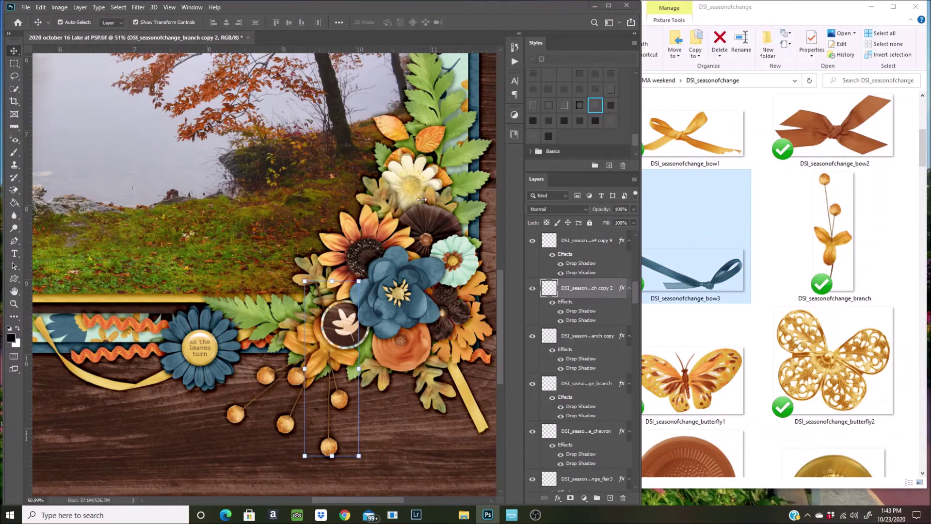
pyautogui.moveTo(263, 257); pyautogui.dragTo(264, 275)
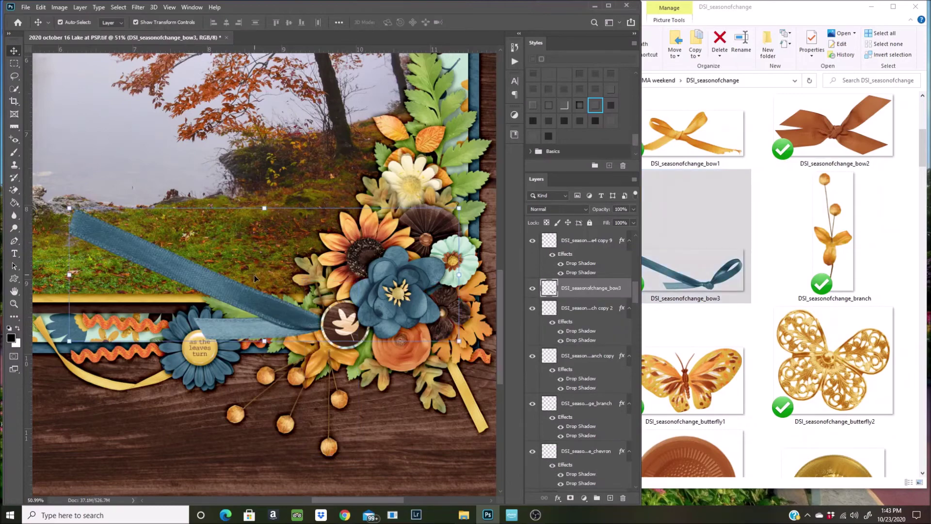
pyautogui.scroll(-2, 362, 323)
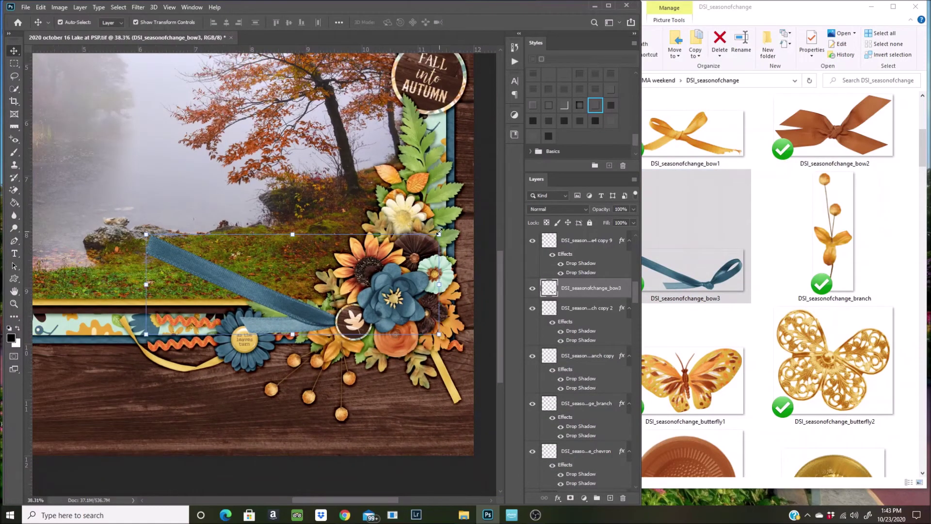
pyautogui.moveTo(439, 233); pyautogui.dragTo(335, 334)
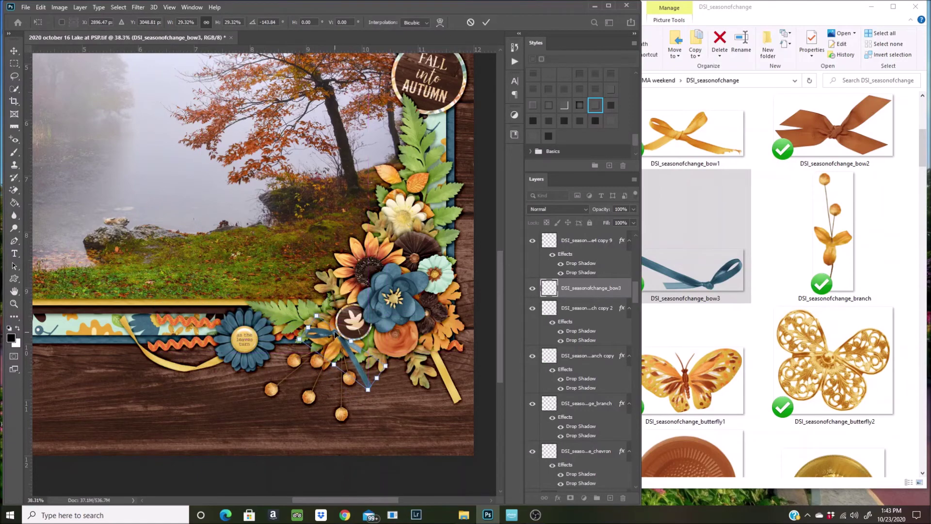
pyautogui.click(486, 23)
pyautogui.click(596, 106)
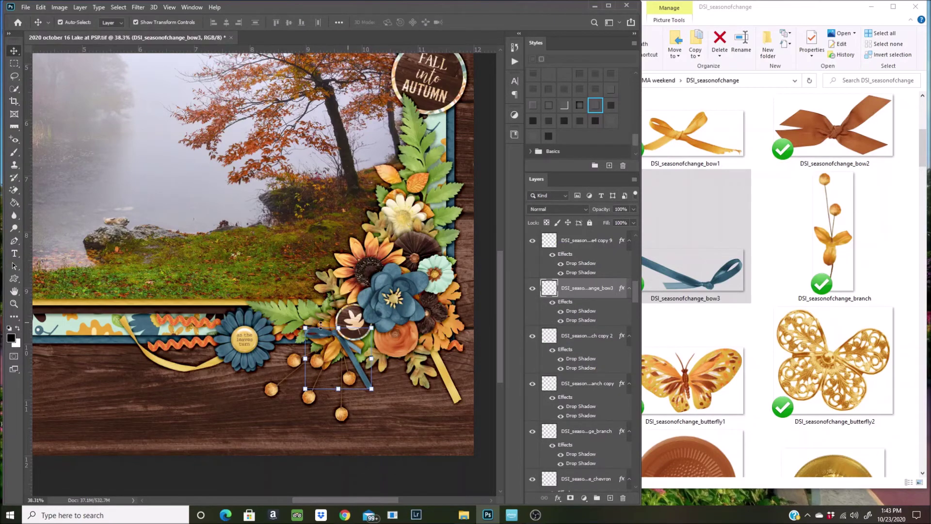
# - Save the scrapbook page under its existing file name
pyautogui.scroll(-5, 281, 326)
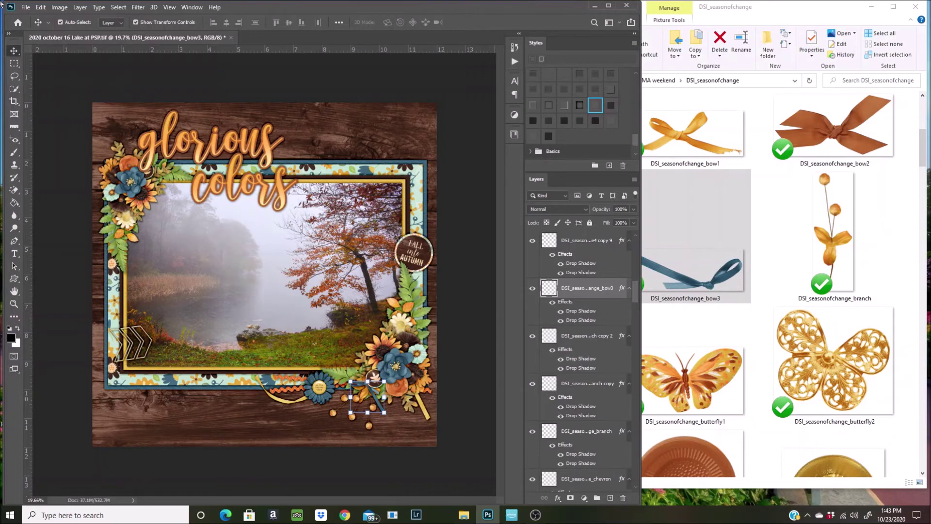
pyautogui.click(25, 8)
pyautogui.click(29, 118)
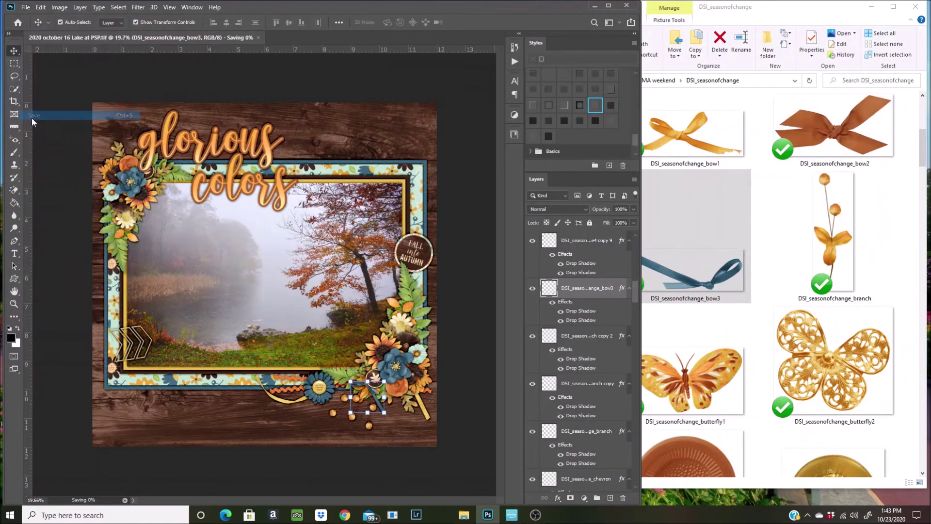
# - Select the topmost title5 copy layer and activate the Type tool for text above all other layers
pyautogui.scroll(3, 593, 320)
pyautogui.scroll(5, 593, 320)
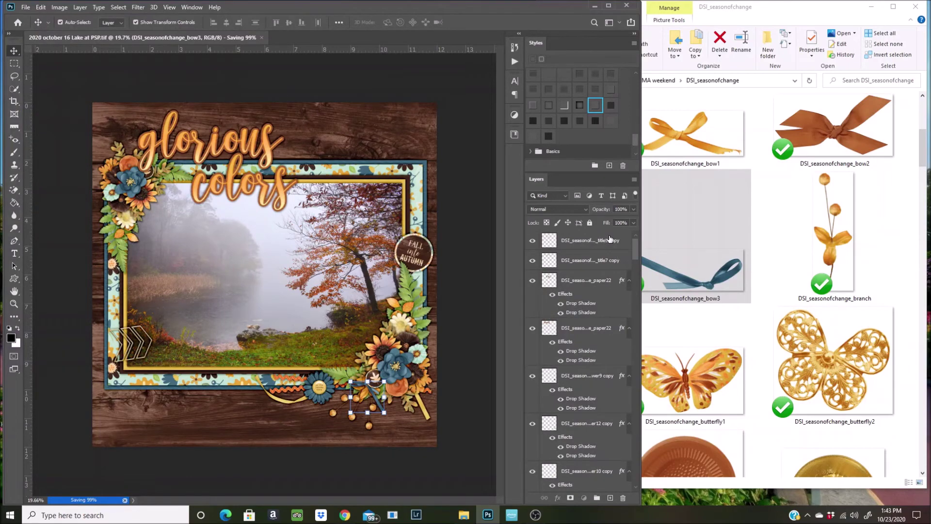
pyautogui.click(607, 240)
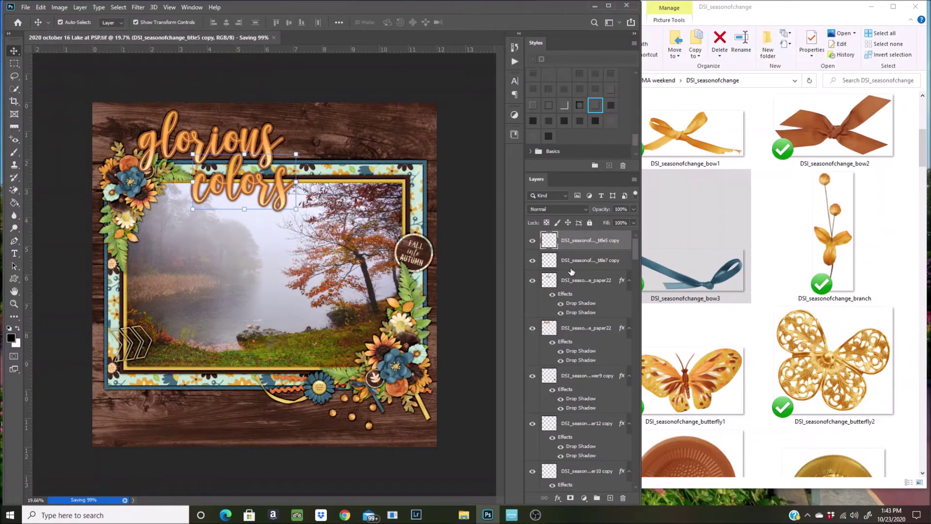
pyautogui.click(14, 252)
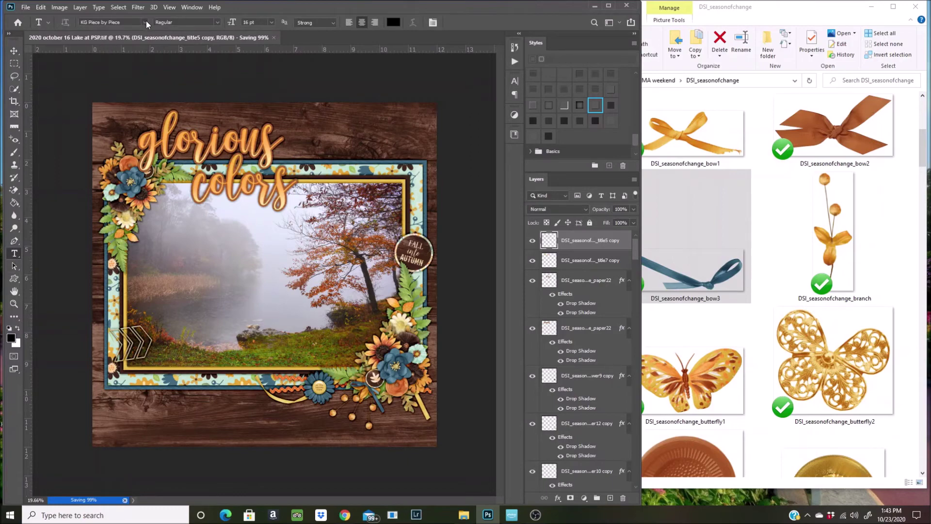
# - Set the text font to KG Eyes Wide Open
pyautogui.click(146, 22)
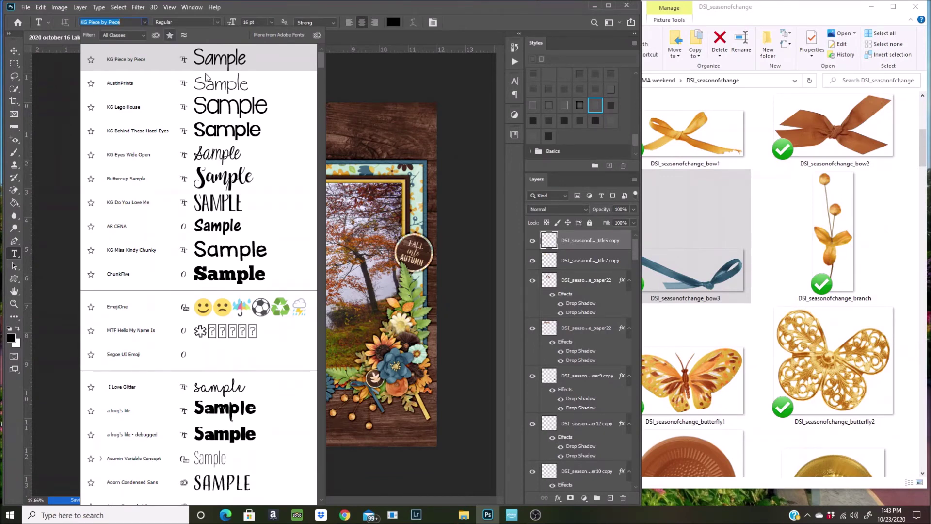
pyautogui.click(215, 155)
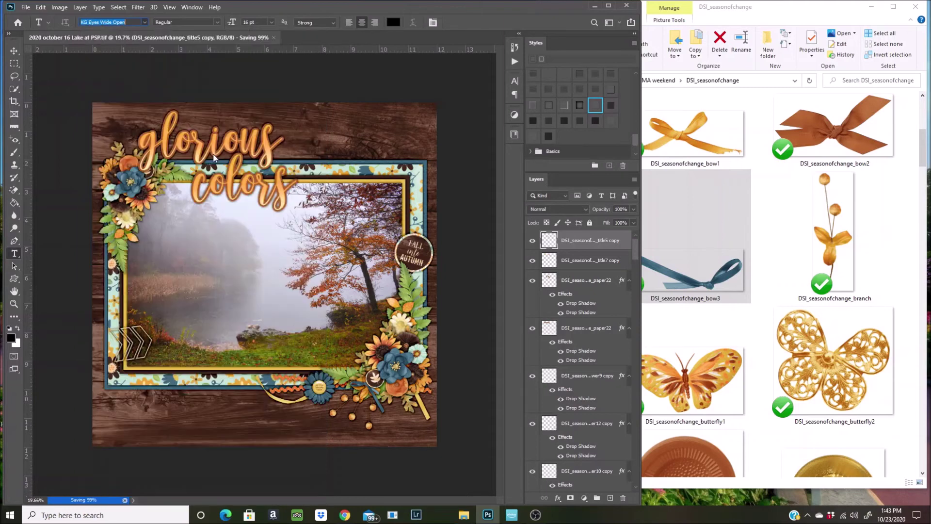
pyautogui.press('Return')
# - Set the text font to KG Do You Love Me and the text color to white
pyautogui.click(144, 23)
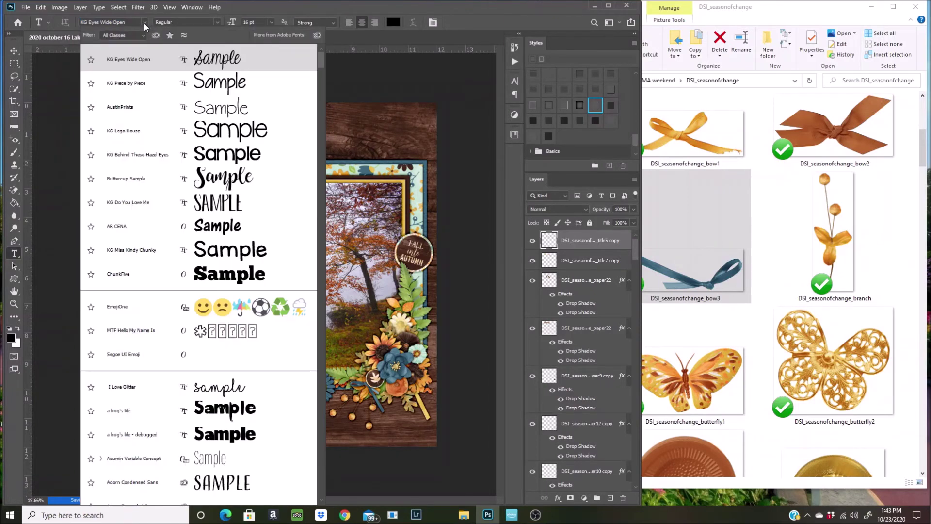
pyautogui.click(212, 209)
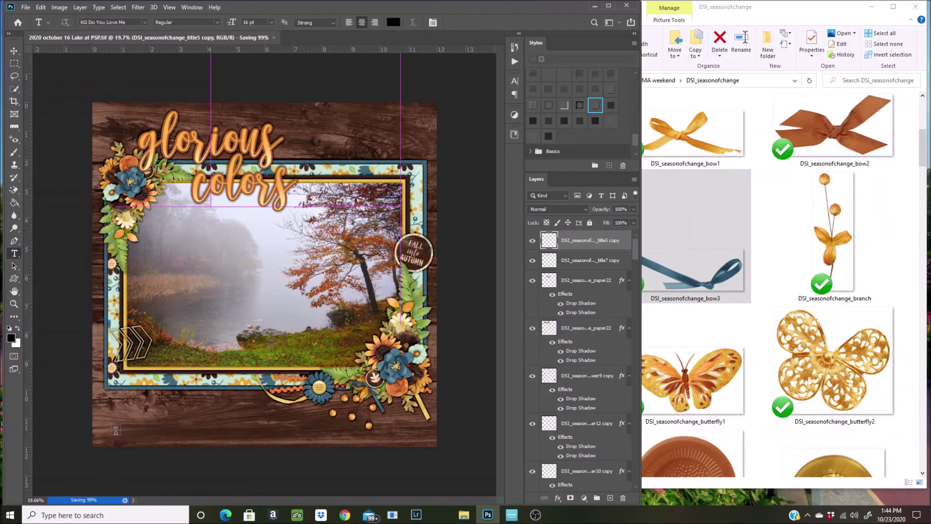
pyautogui.click(302, 294)
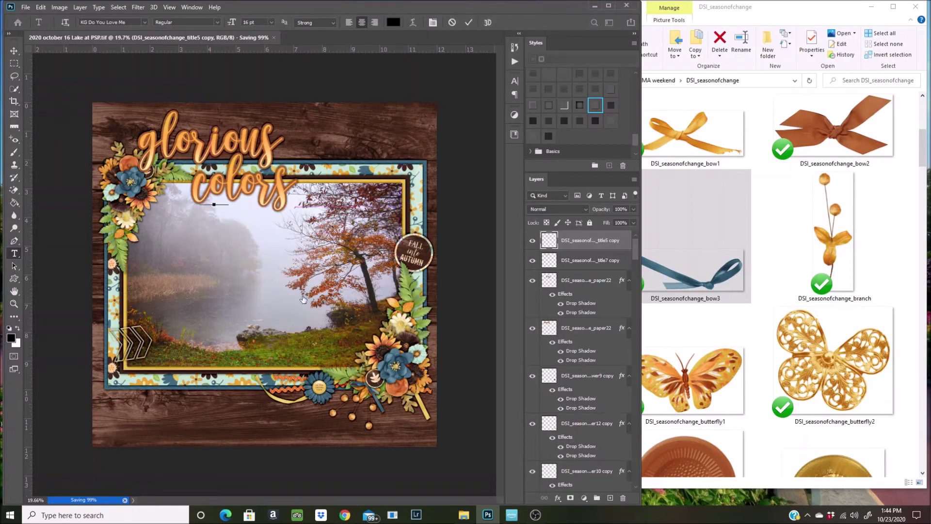
pyautogui.click(307, 292)
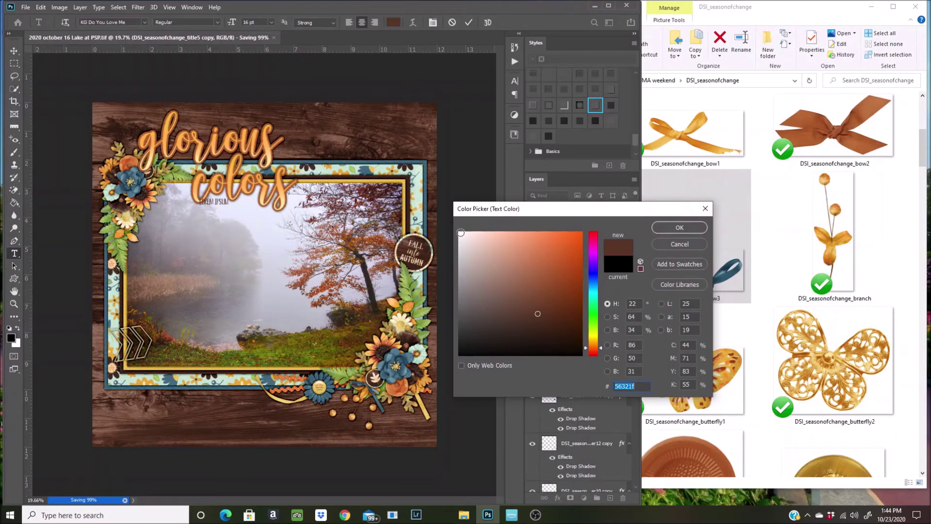
pyautogui.click(460, 233)
pyautogui.click(677, 227)
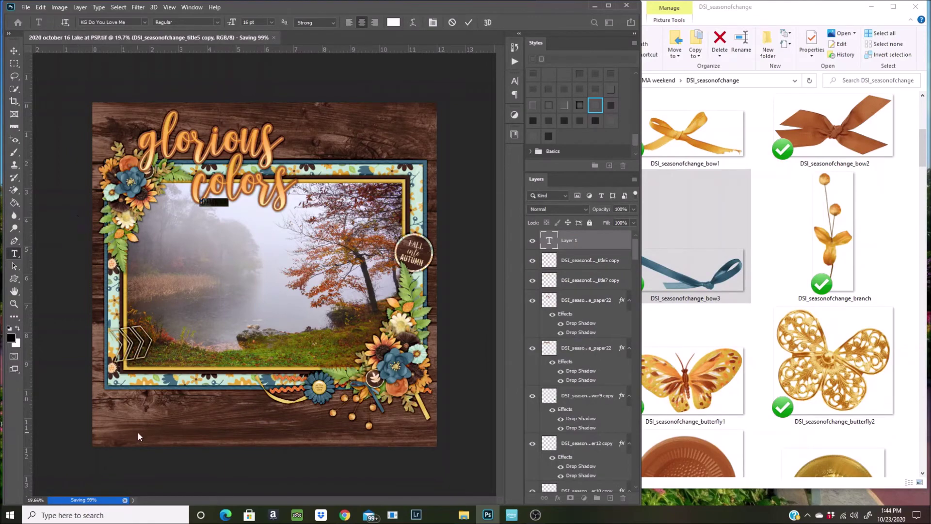
# - Delete the stray Lorem Ipsum text layer below the "colors" title word
pyautogui.scroll(3, 150, 460)
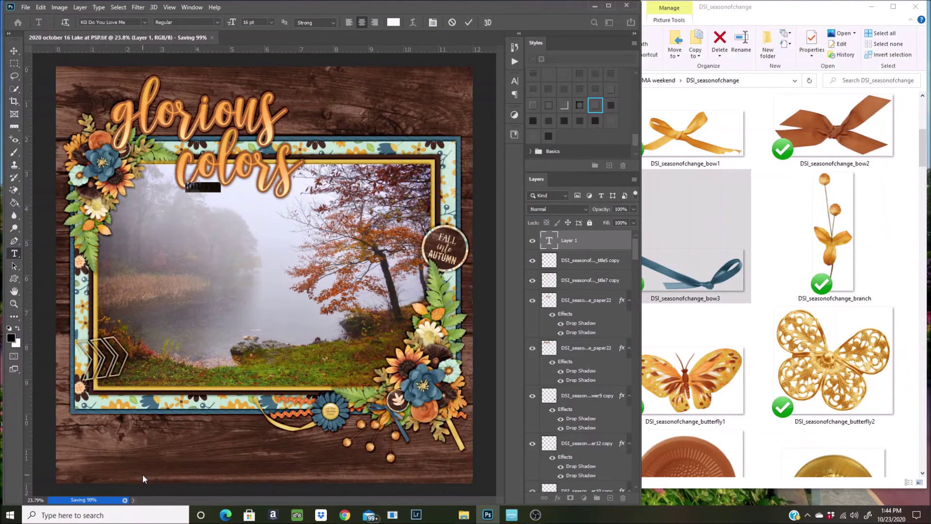
pyautogui.scroll(2, 143, 478)
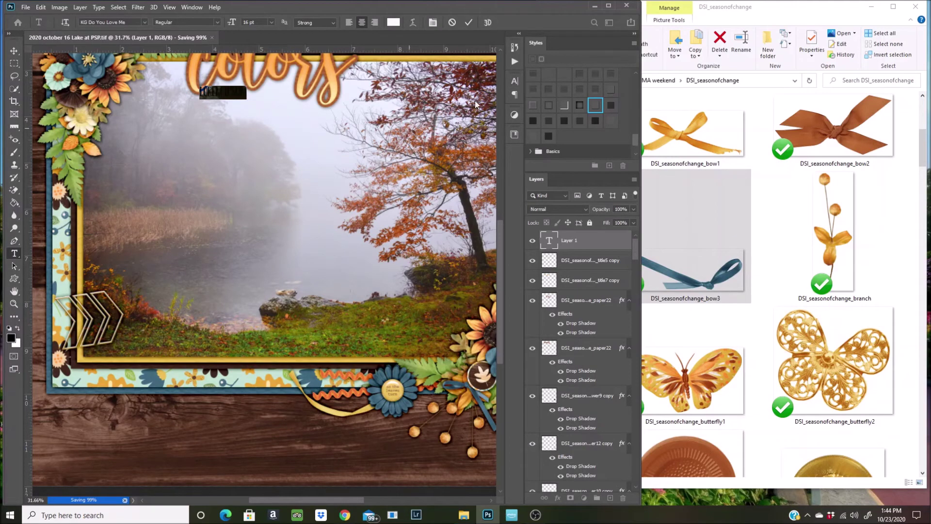
pyautogui.scroll(-2, 340, 240)
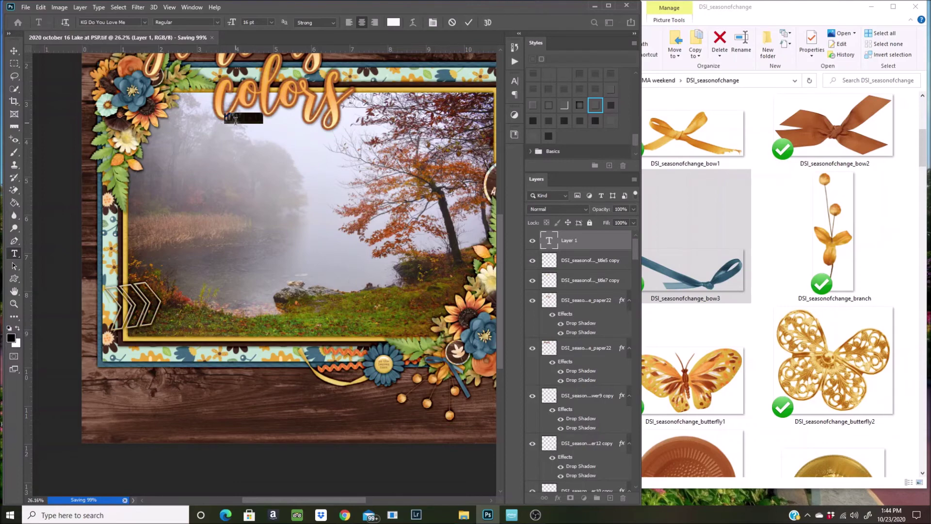
pyautogui.scroll(2, 222, 122)
pyautogui.scroll(5, 246, 91)
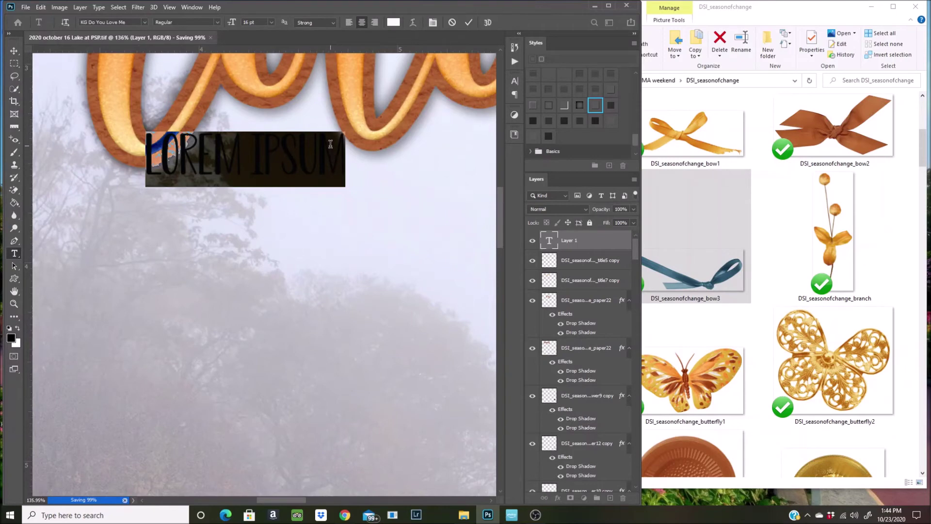
pyautogui.click(245, 173)
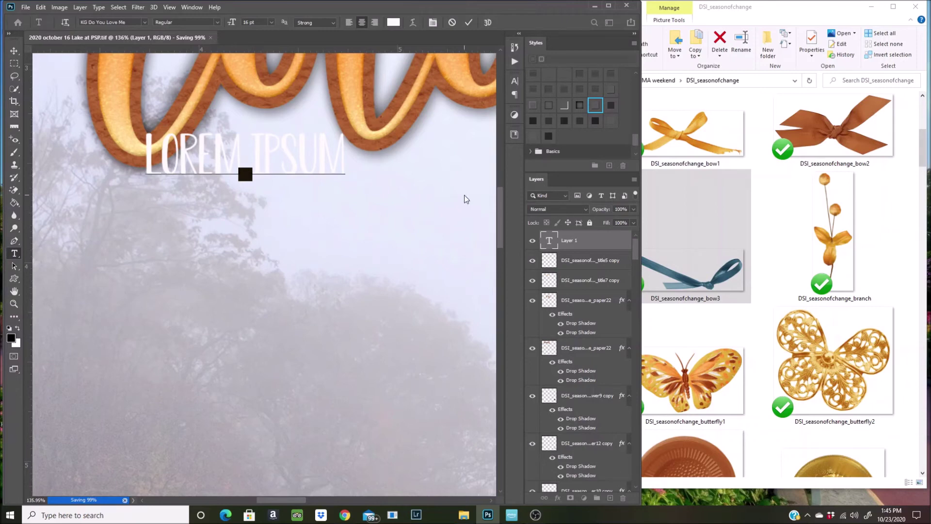
pyautogui.click(593, 236)
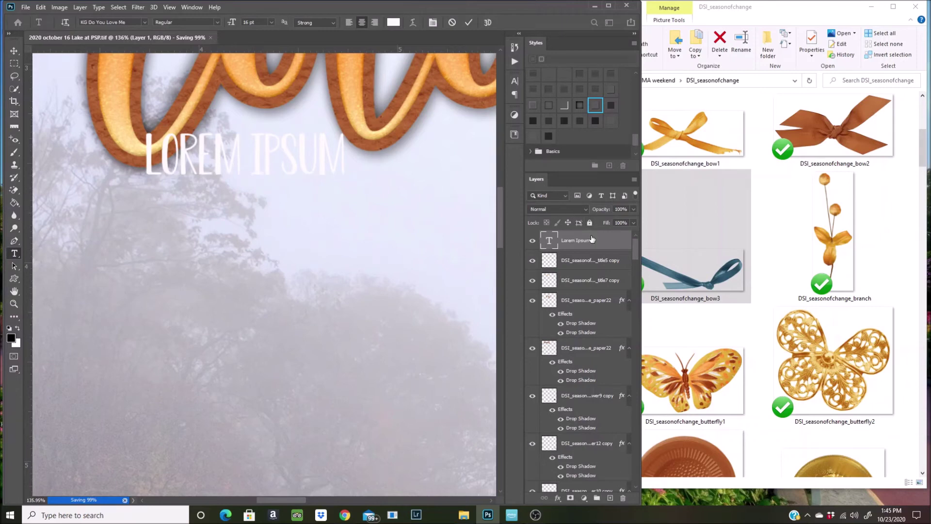
pyautogui.press('Delete')
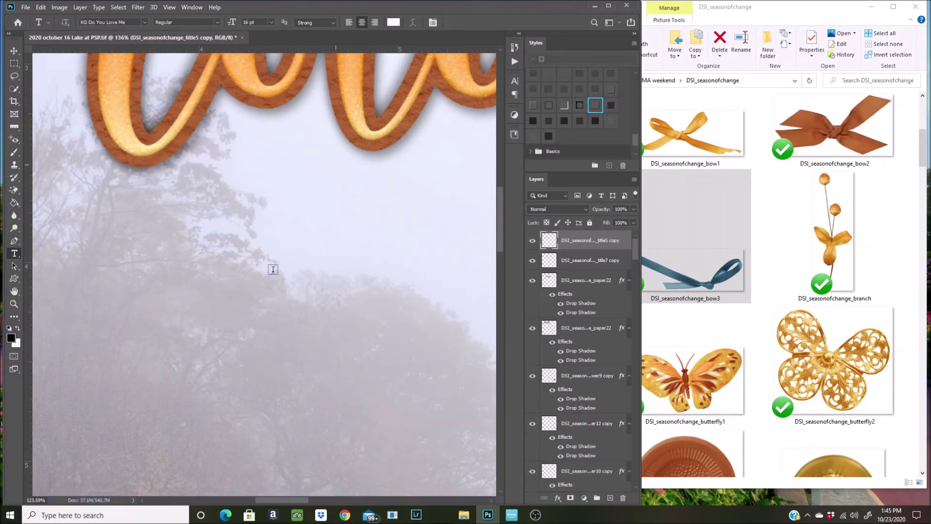
# - Draw a paragraph text box about 4 by 1 inches on the wood background below the frame and clear its placeholder text
pyautogui.scroll(-3, 274, 272)
pyautogui.scroll(-2, 414, 261)
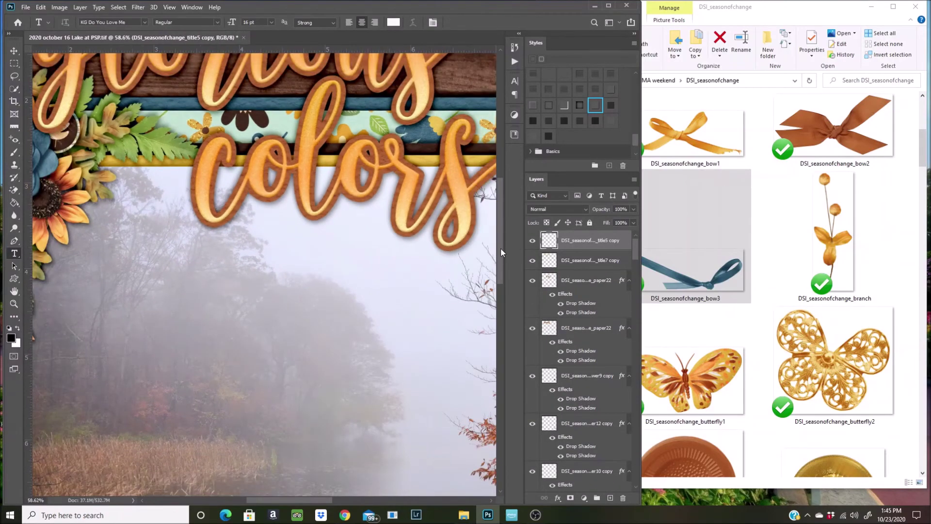
pyautogui.moveTo(501, 249); pyautogui.dragTo(501, 280)
pyautogui.scroll(-10, 491, 333)
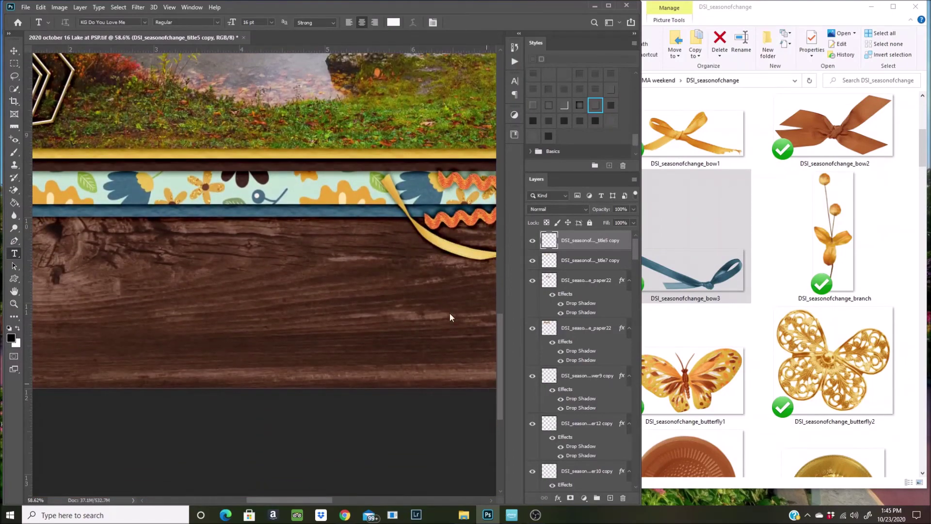
pyautogui.moveTo(397, 230); pyautogui.dragTo(56, 315)
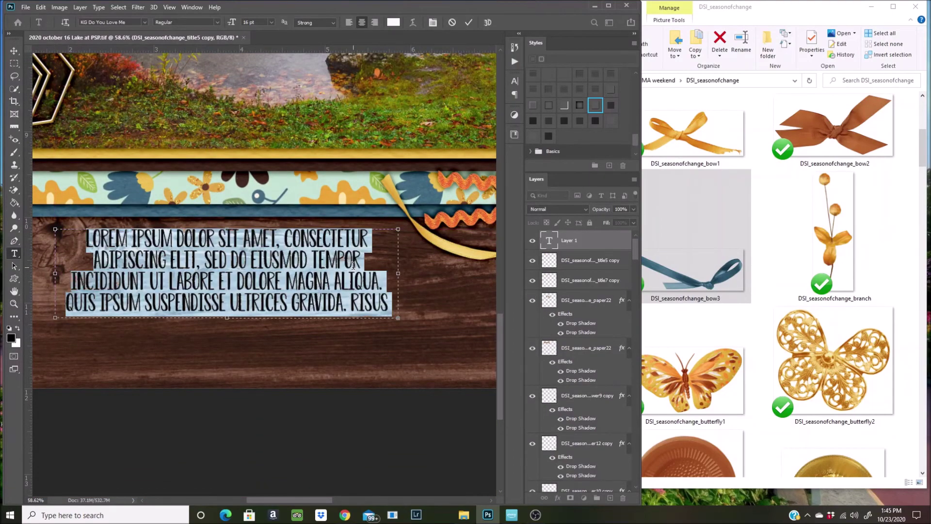
pyautogui.press('BackSpace')
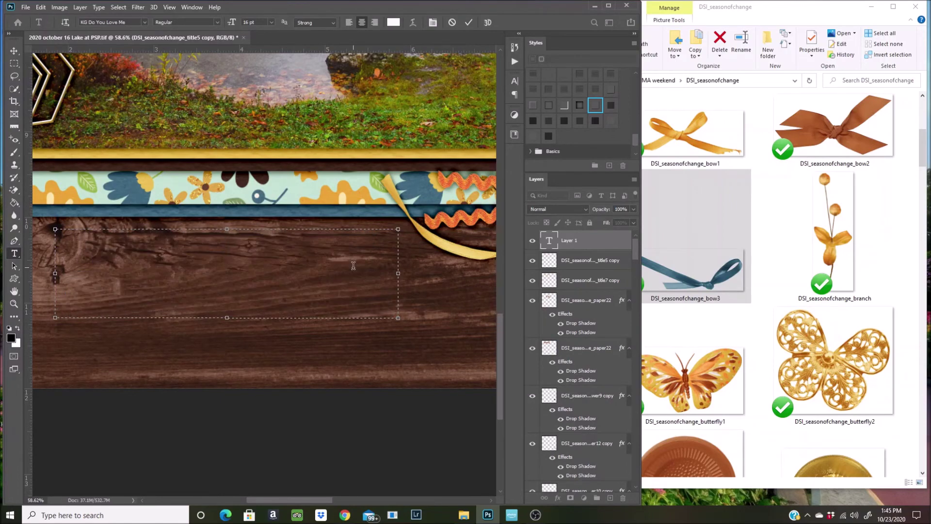
# - Enter the caption's first sentence, "Small Pond in Pittsfield State Park."
pyautogui.write('SMALL PO')
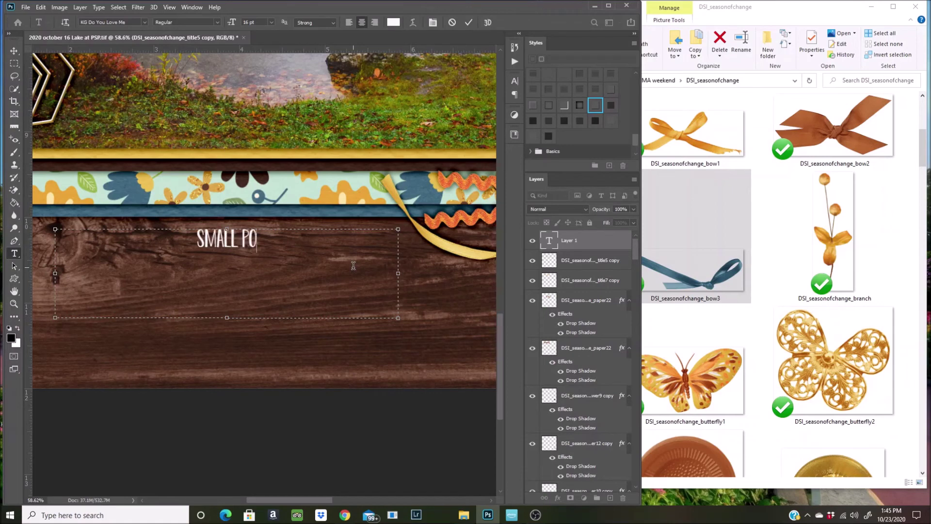
pyautogui.write('ND A')
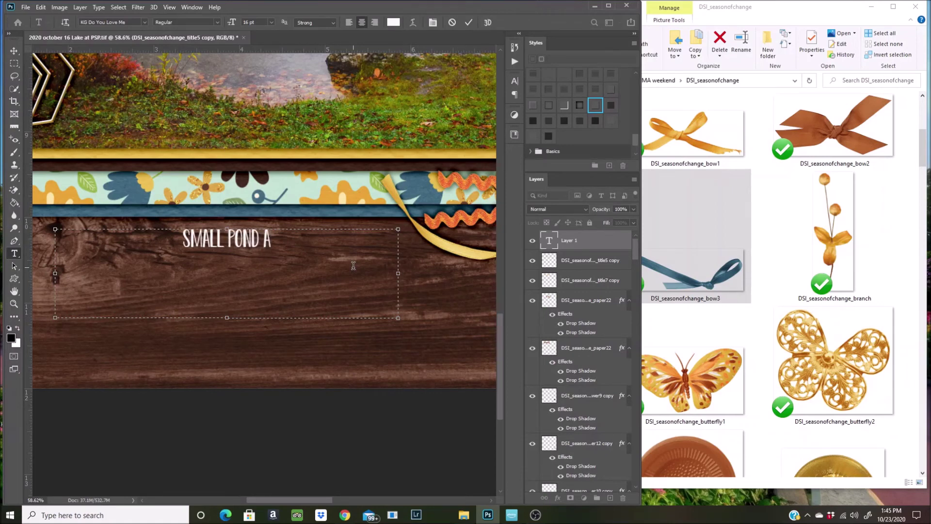
pyautogui.press('BackSpace')
pyautogui.write('IN ')
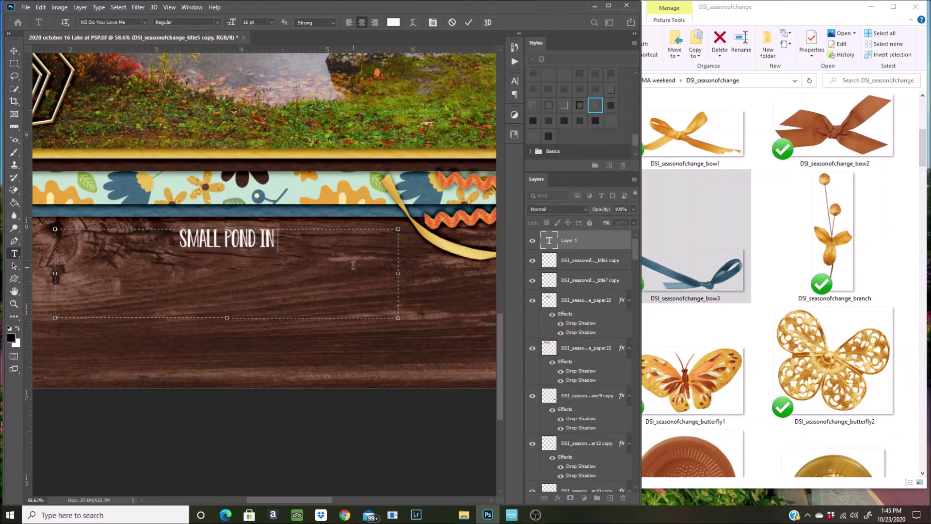
pyautogui.write('PITTS')
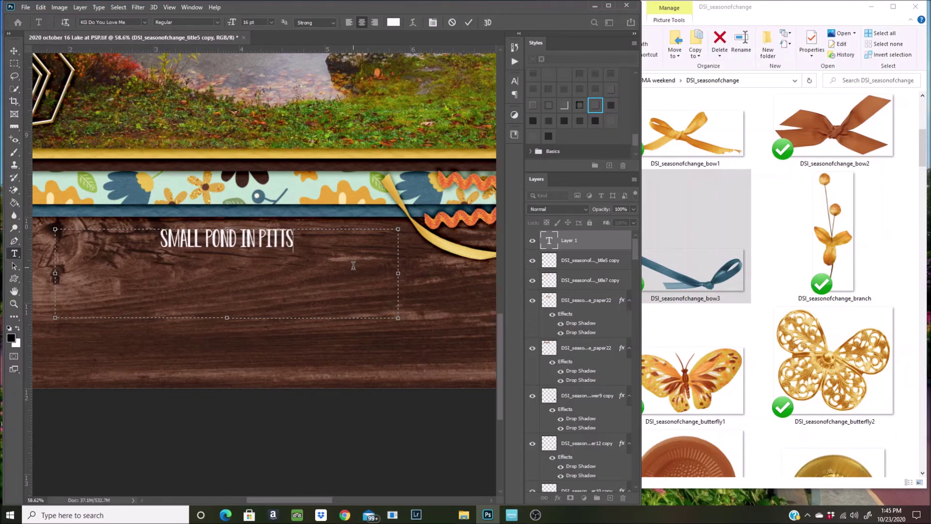
pyautogui.write('FIELD ')
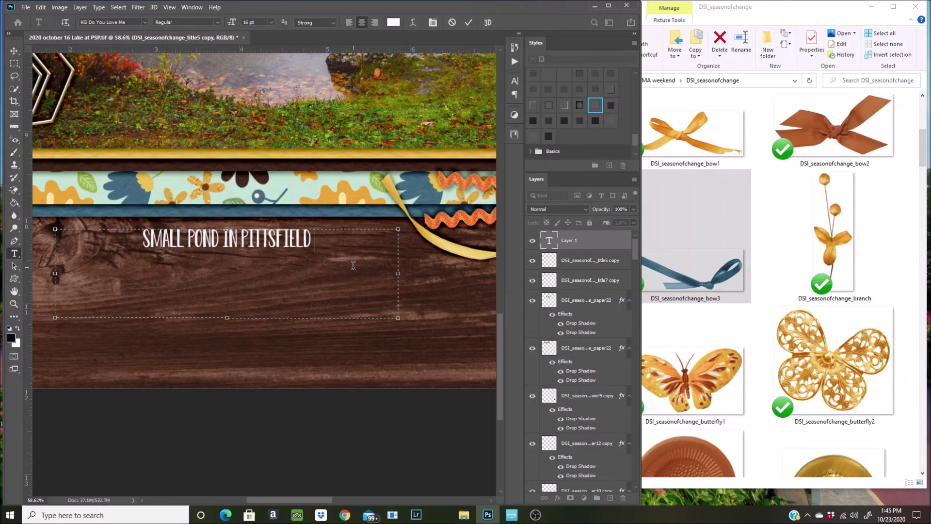
pyautogui.write('STATE PARK.')
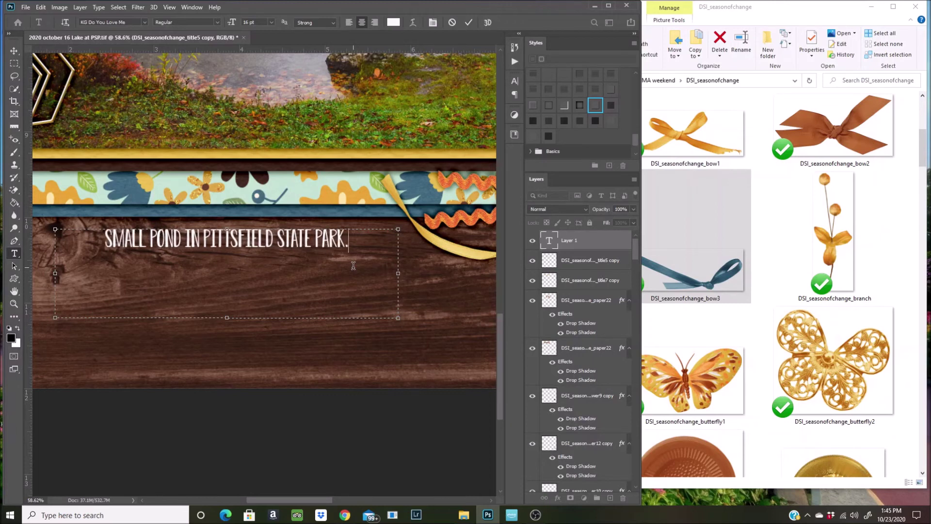
# - Continue the caption with "It is the highest body of water in Massachusetts."
pyautogui.write(' I')
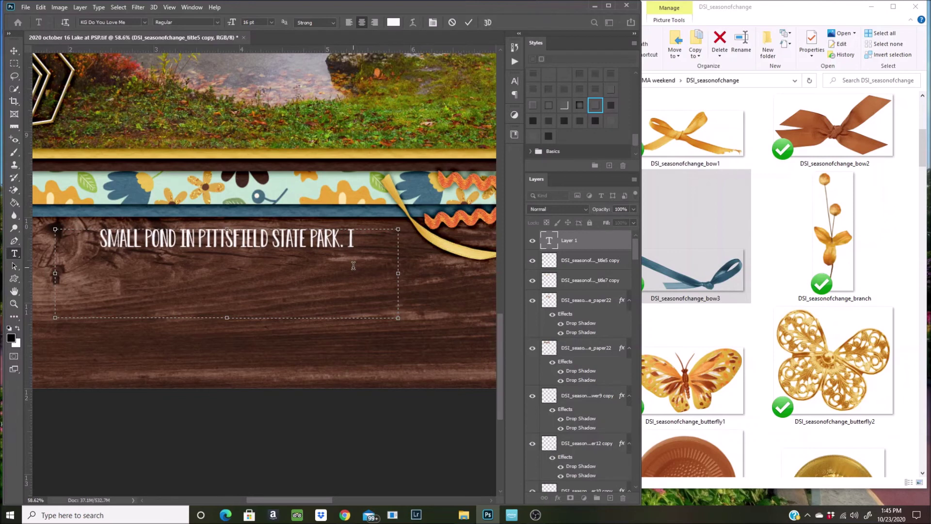
pyautogui.write('T IS THE')
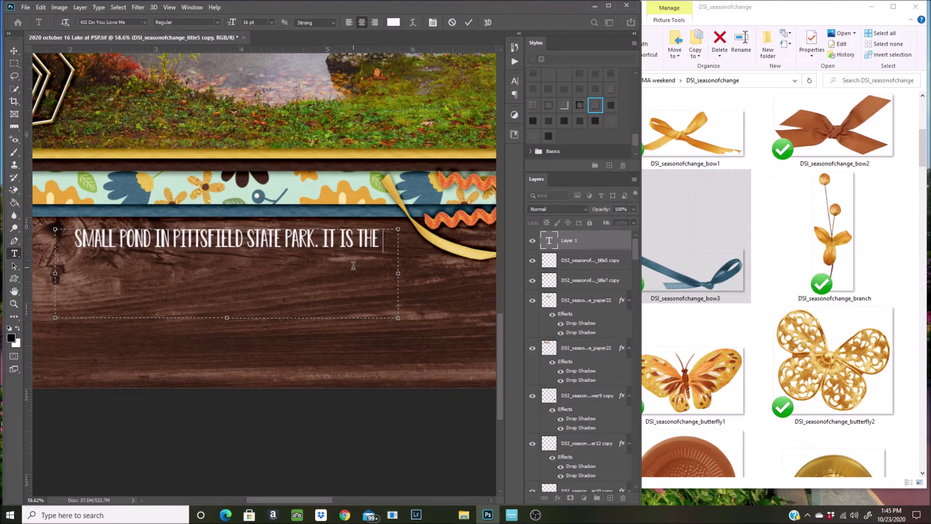
pyautogui.write(' HIGHEST')
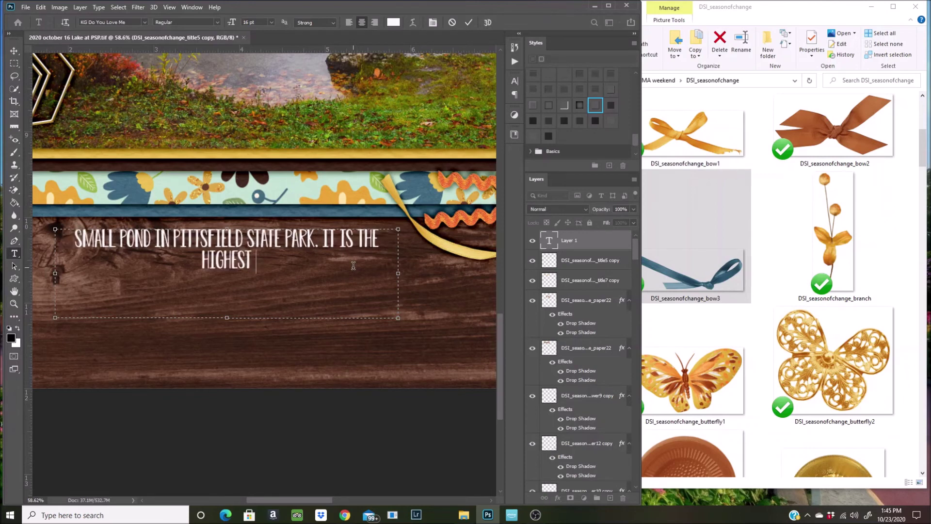
pyautogui.write(' BODY OF')
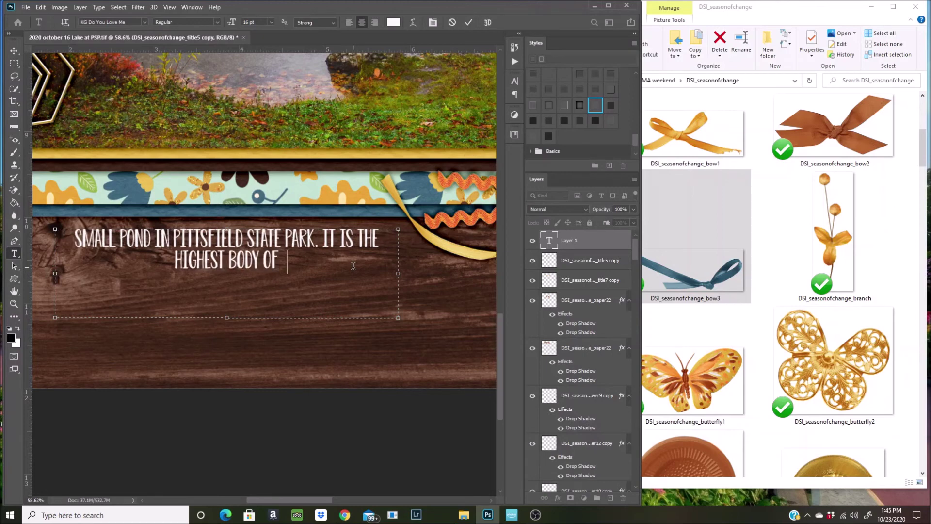
pyautogui.write('WATER IN MASSACH')
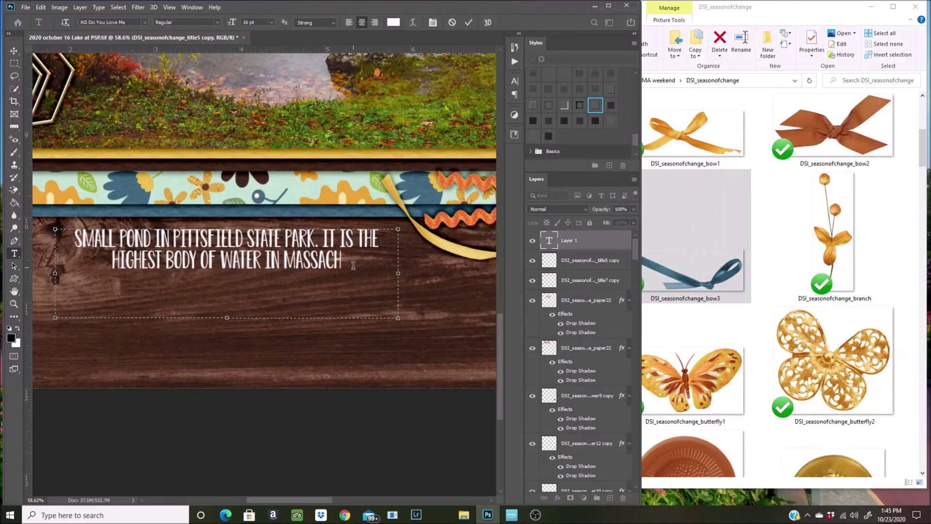
pyautogui.write('USETTS')
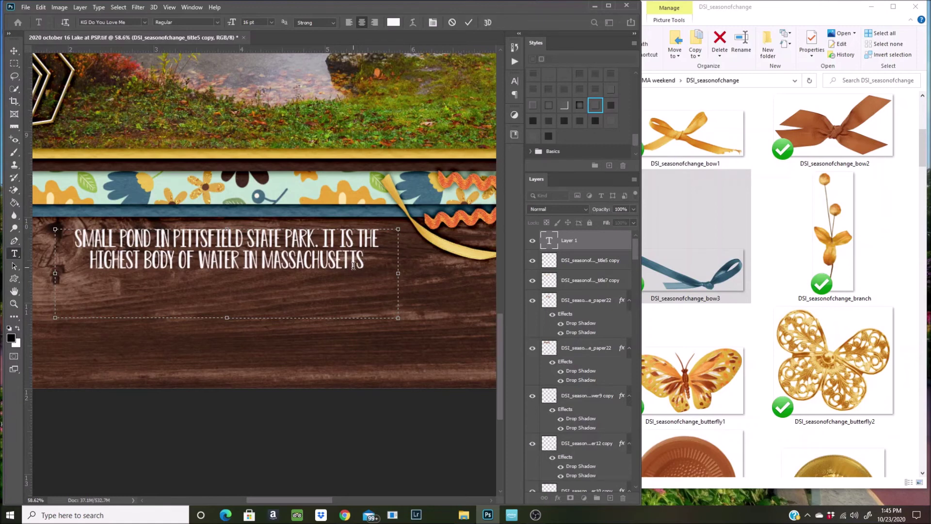
pyautogui.write('.')
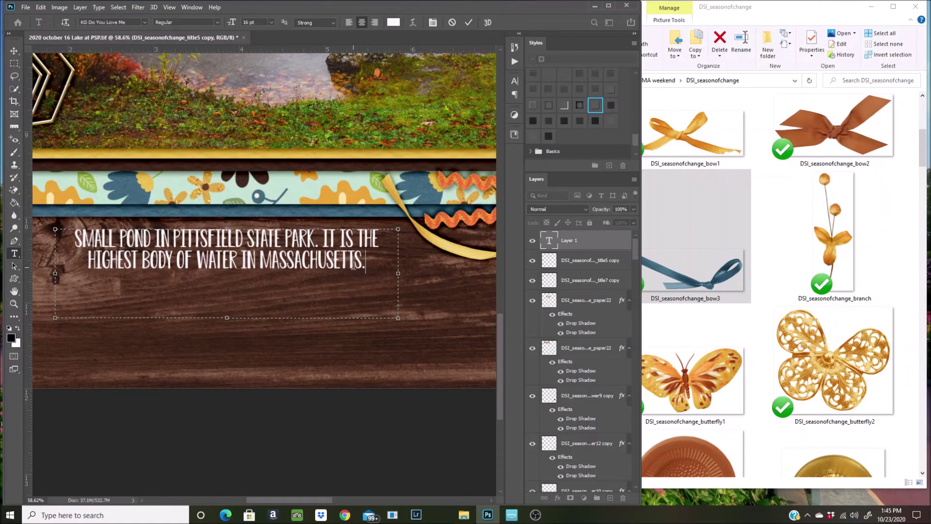
# - Add the date "October 16, 2020" on a new caption line and commit the text
pyautogui.press('Return')
pyautogui.write('OCTOBER')
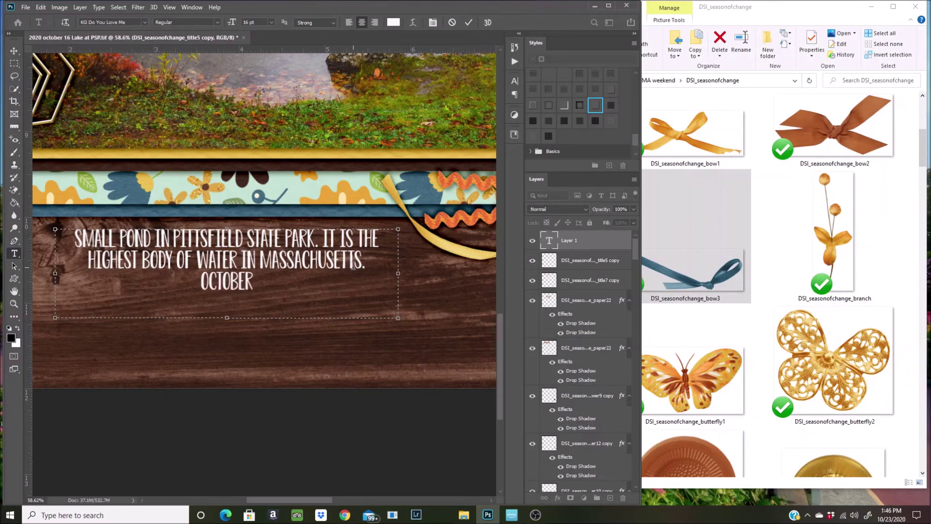
pyautogui.write(' 16, 2020')
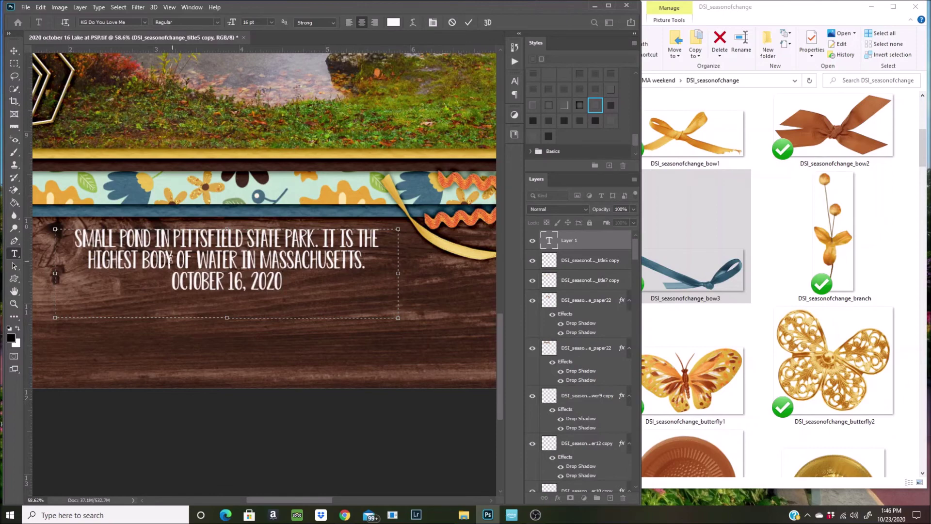
pyautogui.scroll(1, 186, 221)
pyautogui.scroll(-5, 313, 271)
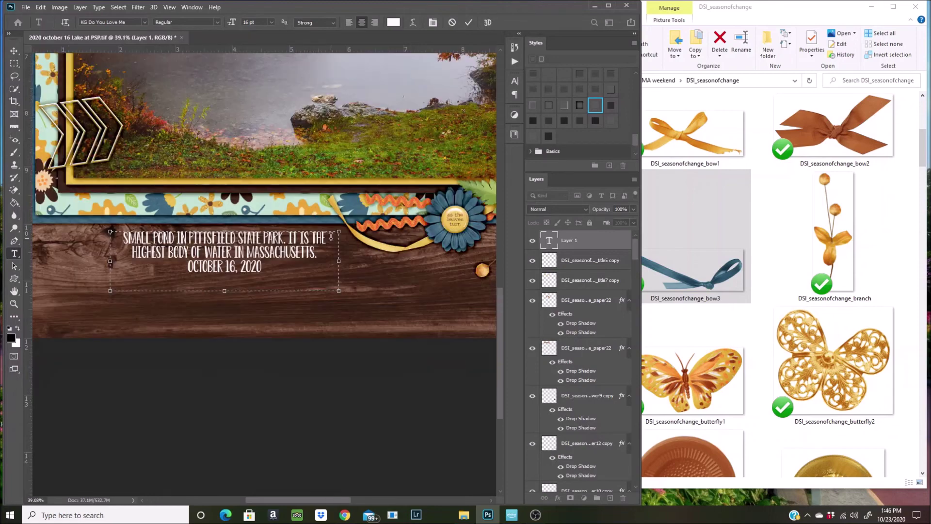
pyautogui.click(468, 22)
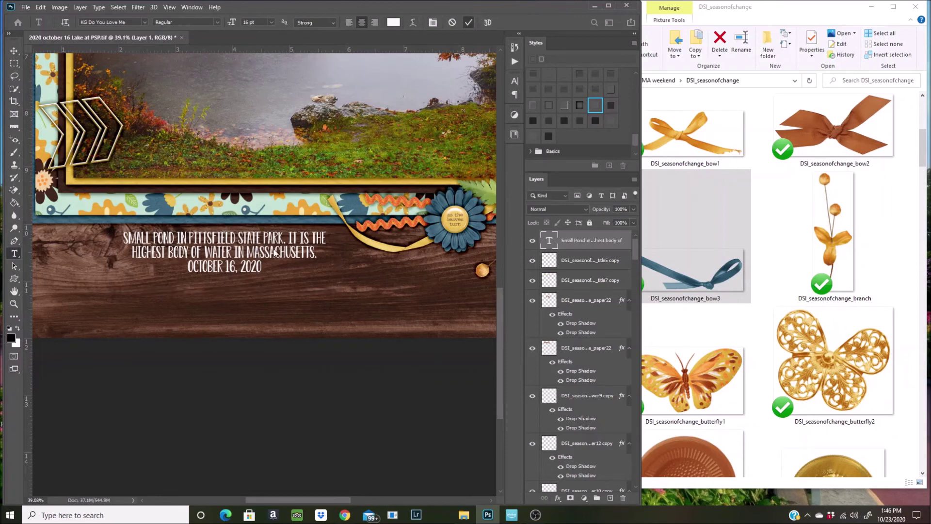
# - Save the layered scrapbook page to its existing TIFF file
pyautogui.scroll(-5, 336, 131)
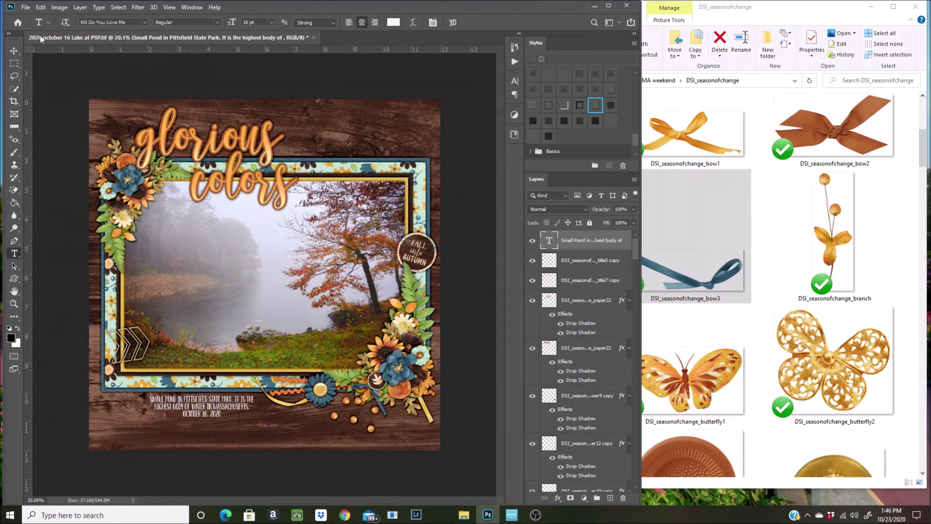
pyautogui.click(25, 8)
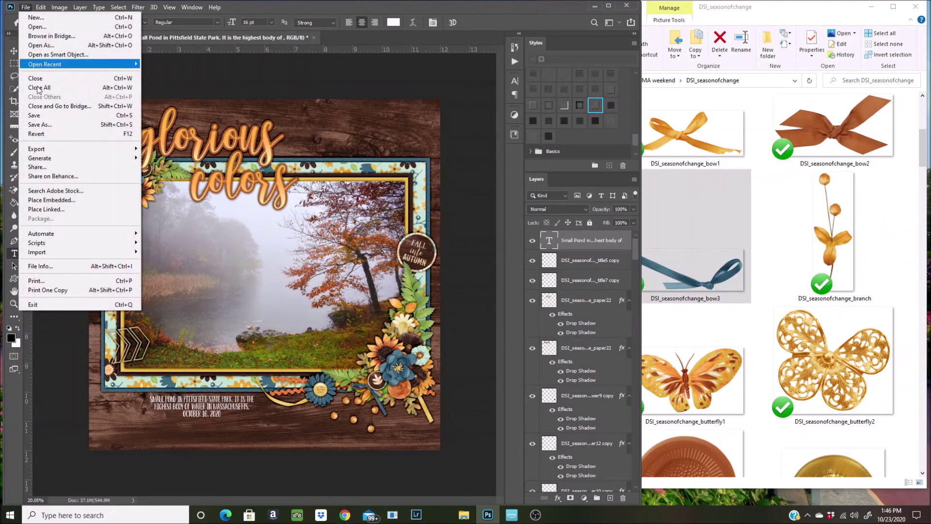
pyautogui.click(34, 117)
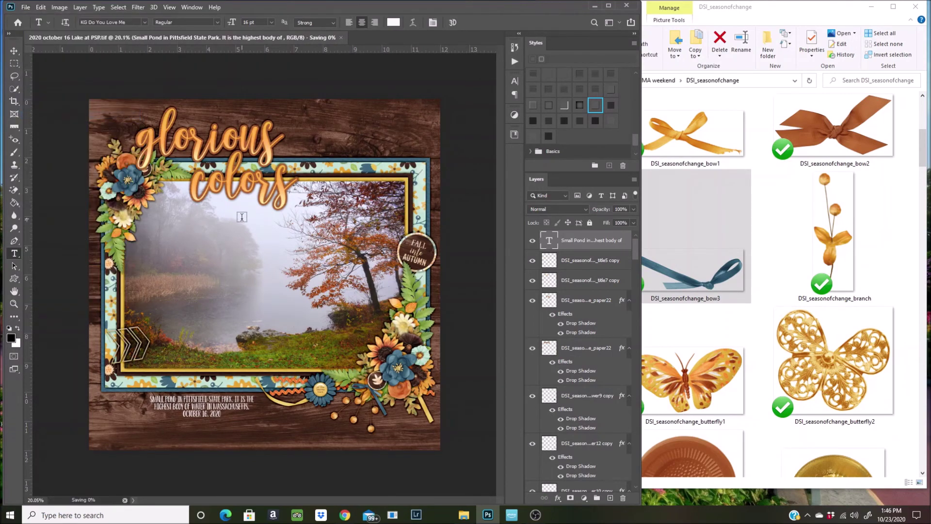
pyautogui.scroll(1, 241, 217)
pyautogui.click(14, 51)
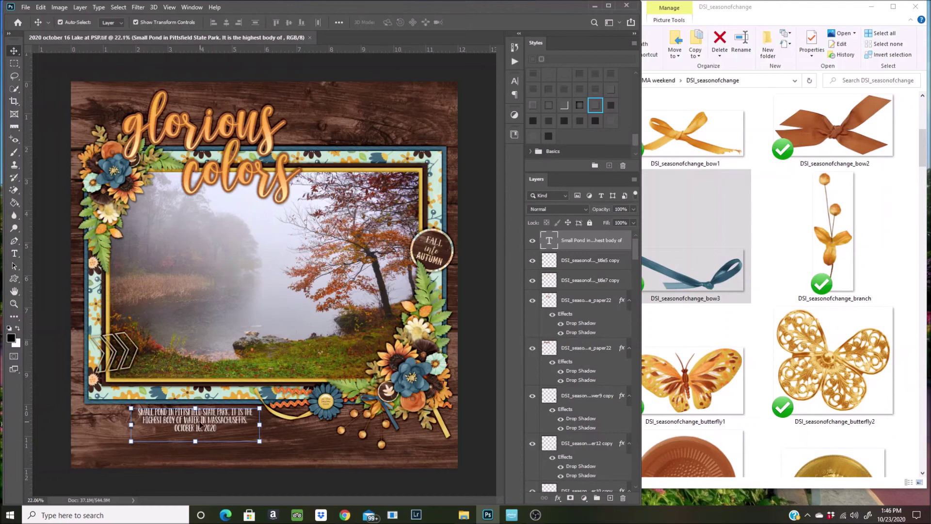
pyautogui.scroll(2, 200, 425)
pyautogui.scroll(1, 180, 463)
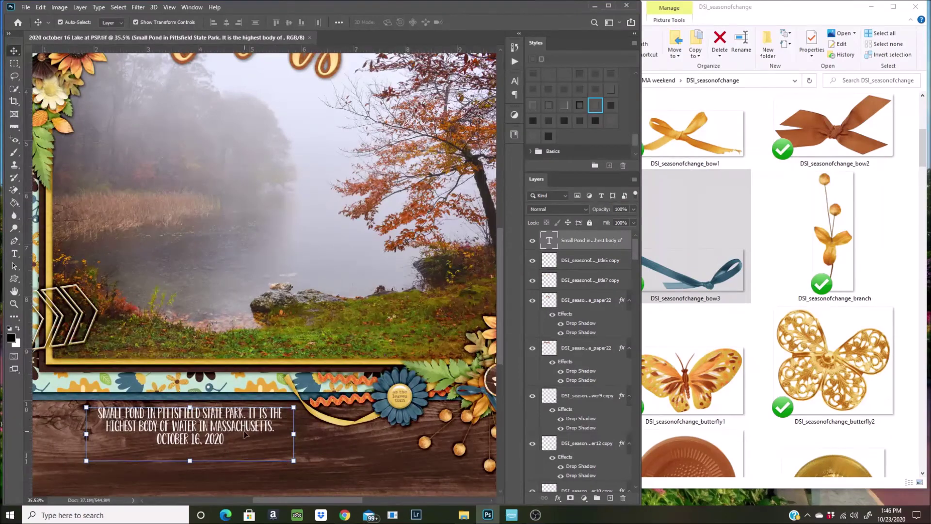
pyautogui.scroll(-1, 244, 431)
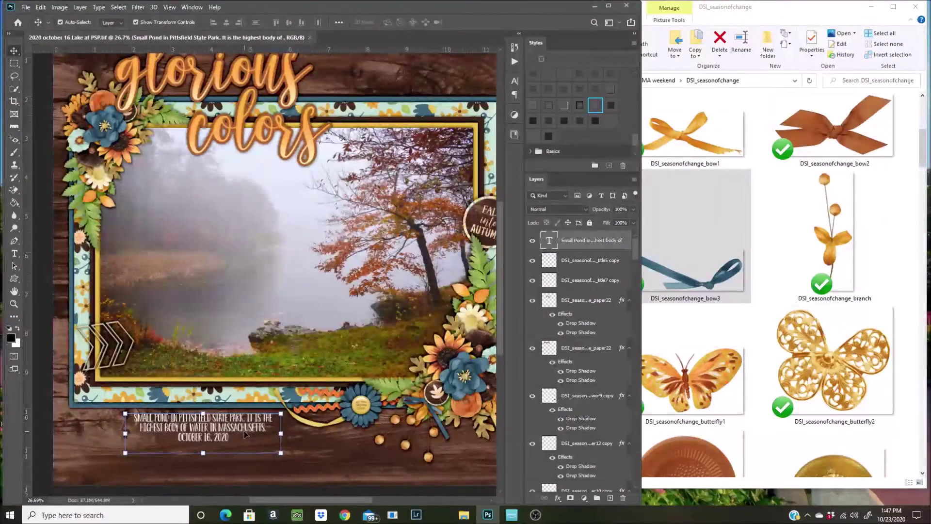
pyautogui.scroll(-1, 243, 431)
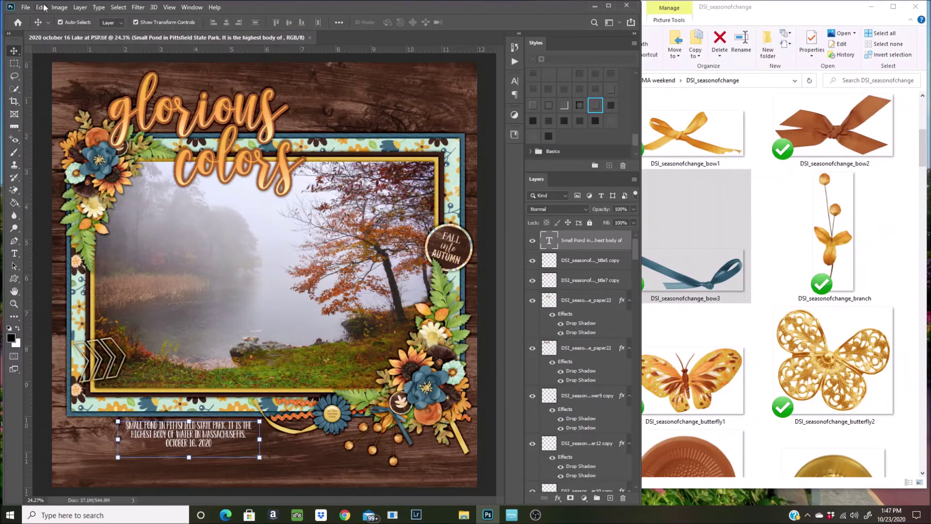
# - Save the page as a JPEG named "2020 october 16 Lake at PSP" with quality 10 and the Baseline ("Standard") format
pyautogui.click(24, 8)
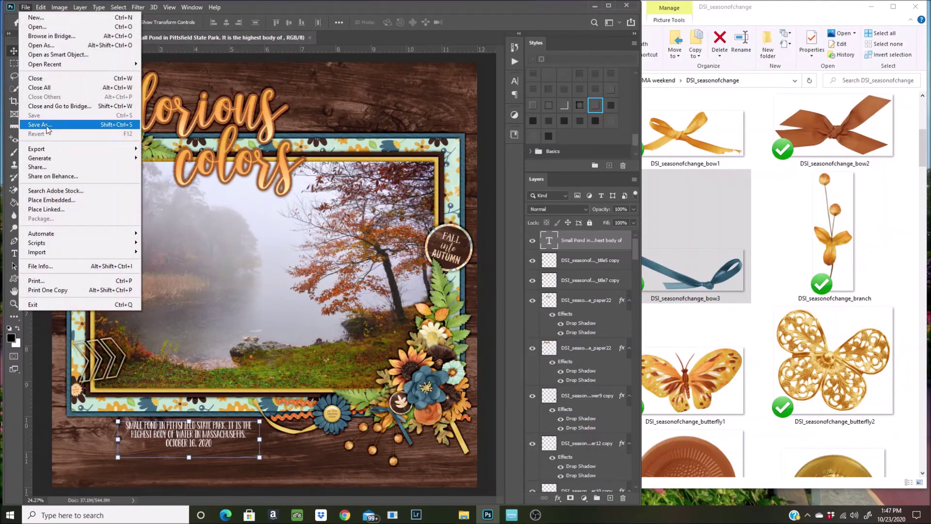
pyautogui.click(47, 125)
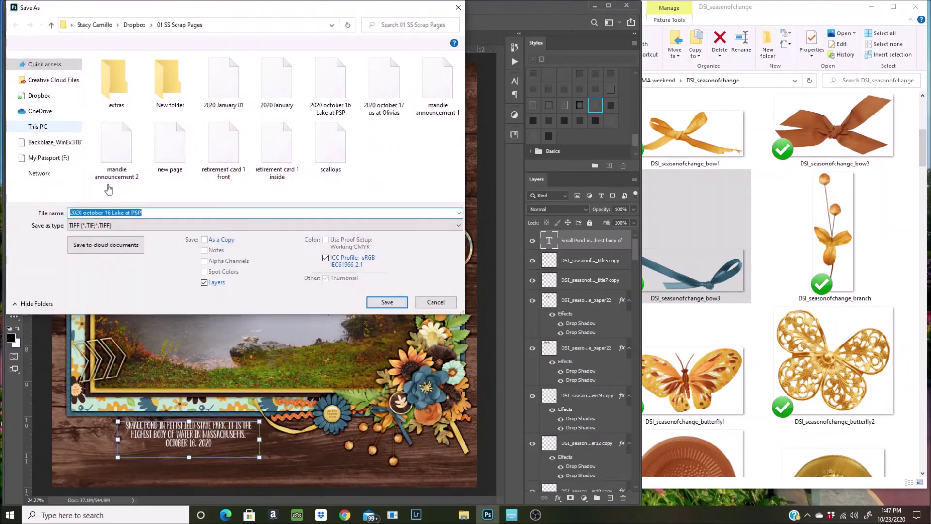
pyautogui.click(115, 225)
pyautogui.click(116, 225)
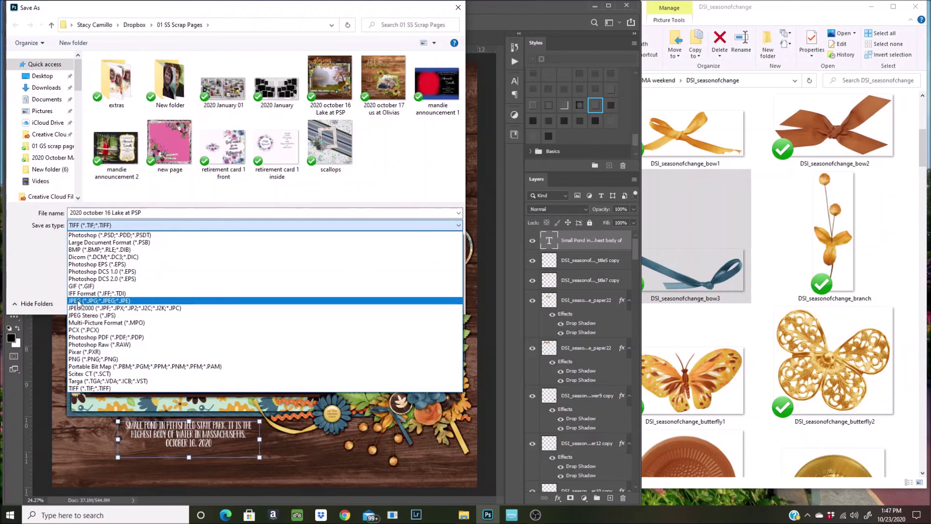
pyautogui.click(78, 302)
pyautogui.click(399, 302)
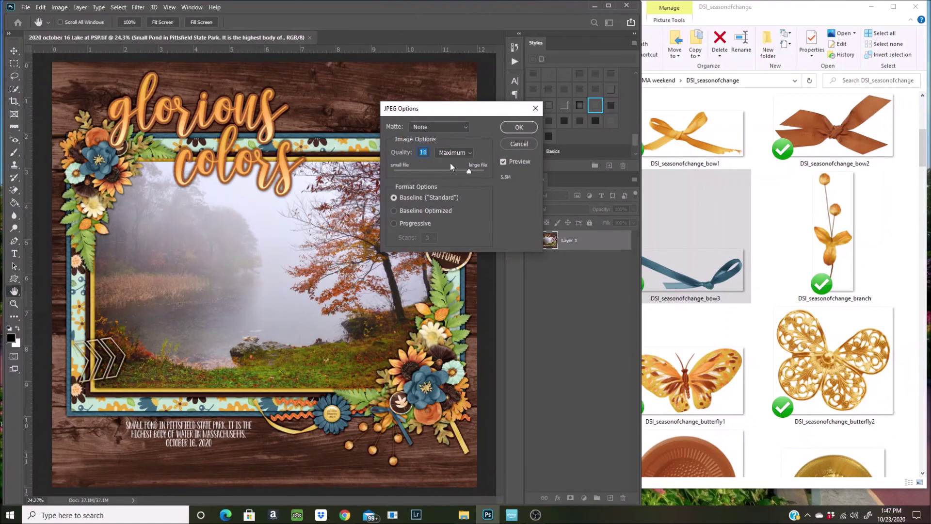
pyautogui.click(513, 127)
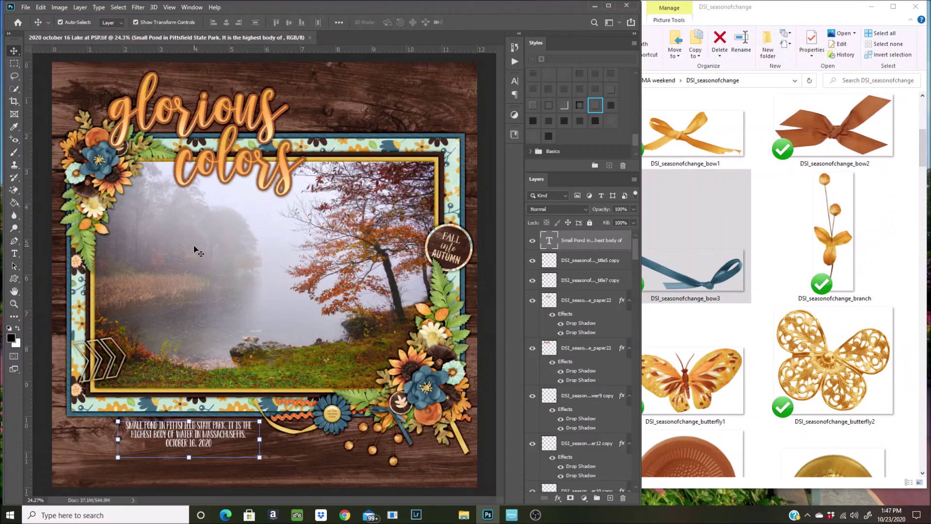
# - Duplicate the whole image as "2020 october 16 Lake at PSP copy" and fit the copy in view
pyautogui.scroll(-1, 194, 249)
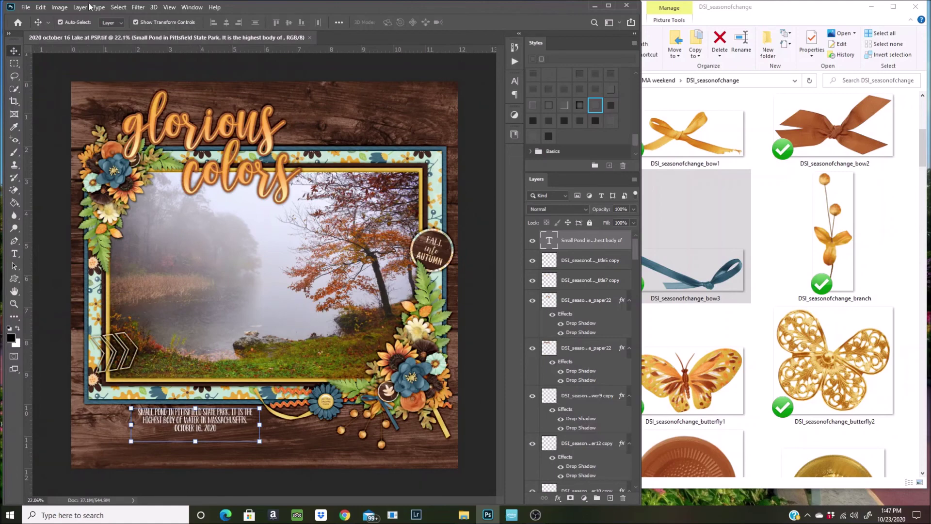
pyautogui.click(59, 8)
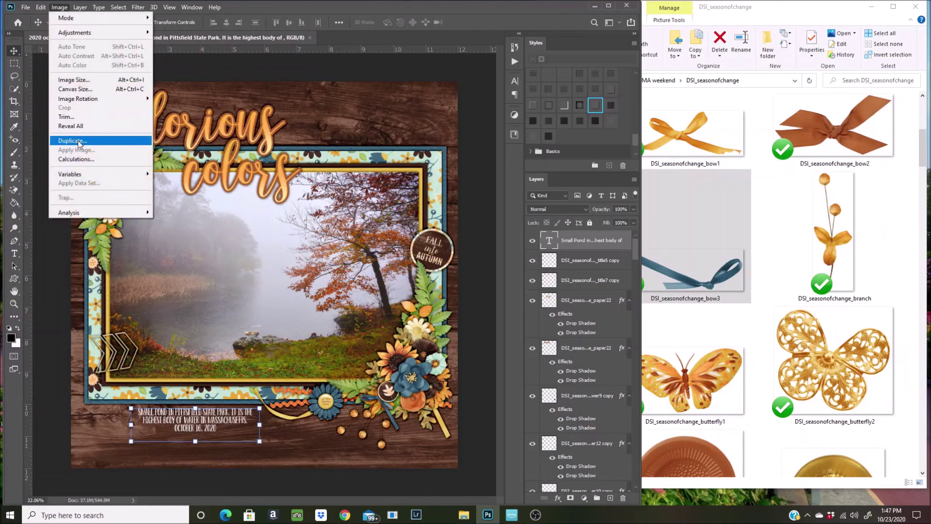
pyautogui.click(72, 140)
pyautogui.click(552, 159)
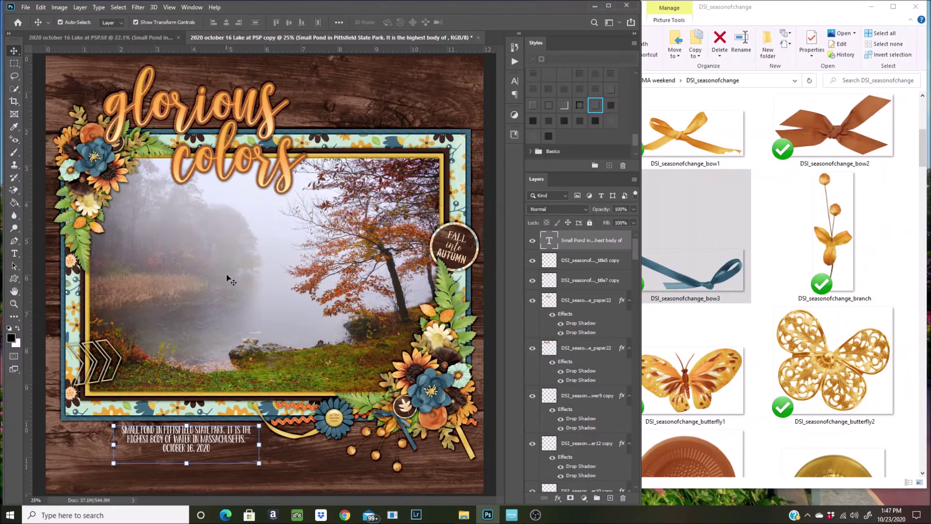
pyautogui.hotkey('ctrl', '0')
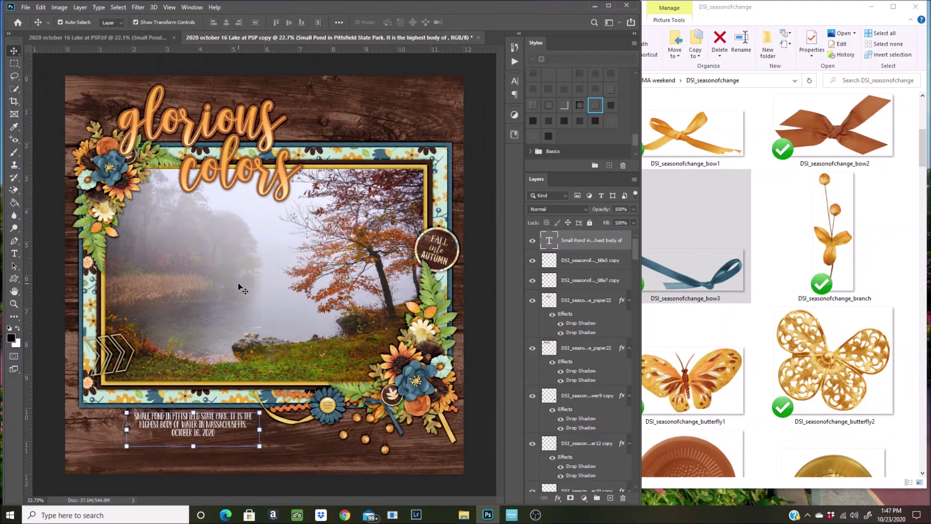
# - Merge all visible layers of the duplicate and resize it to 600 by 600 px at 72 pixels per inch
pyautogui.click(587, 262)
pyautogui.rightClick(586, 265)
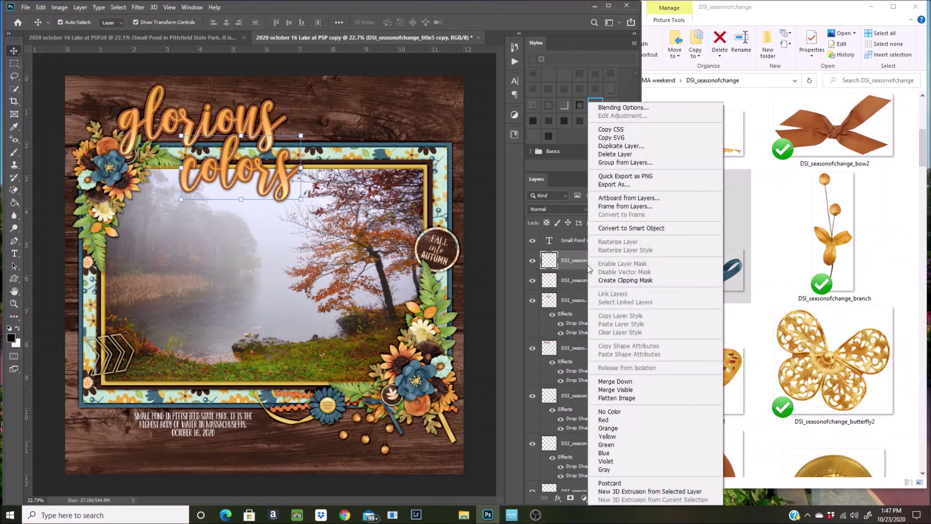
pyautogui.click(604, 390)
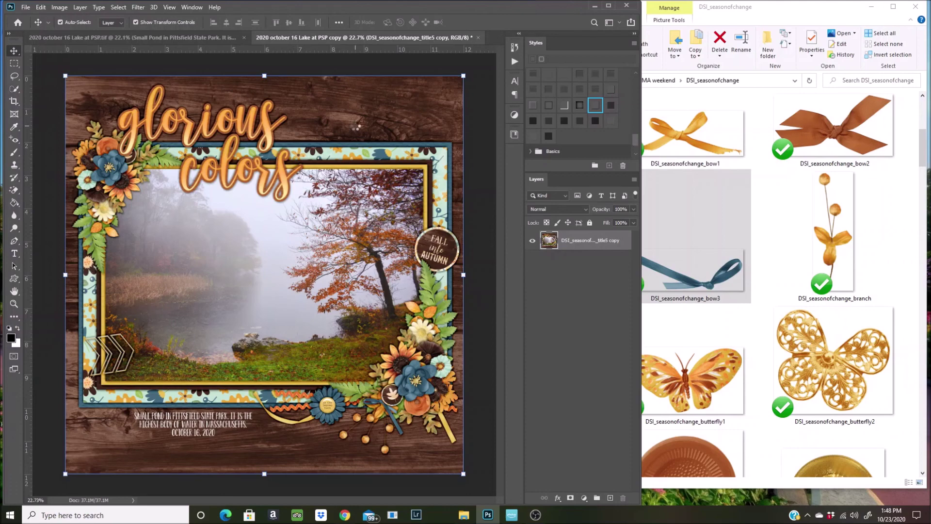
pyautogui.hotkey('ctrl', 'z')
pyautogui.hotkey('ctrl', '+')
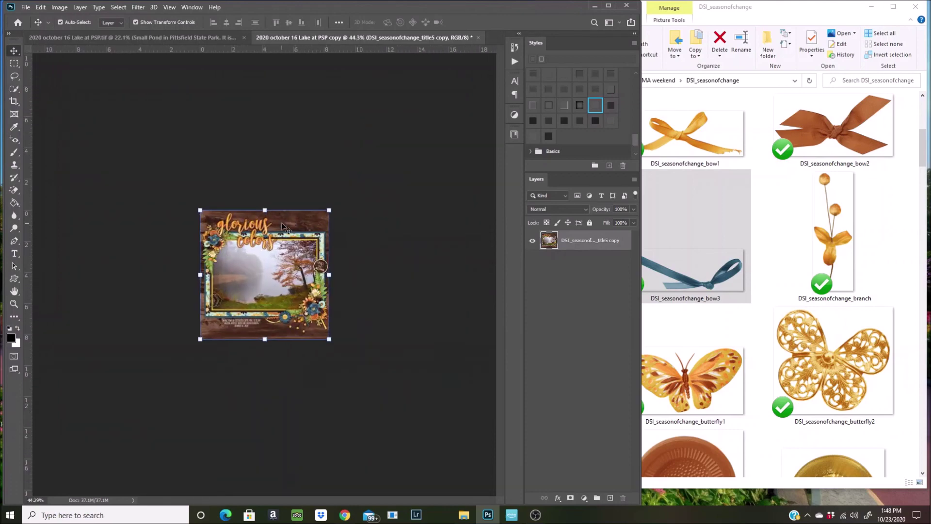
# - Check the copy's pixel dimensions and resolution in the Image Size dialog without changing them
pyautogui.click(59, 8)
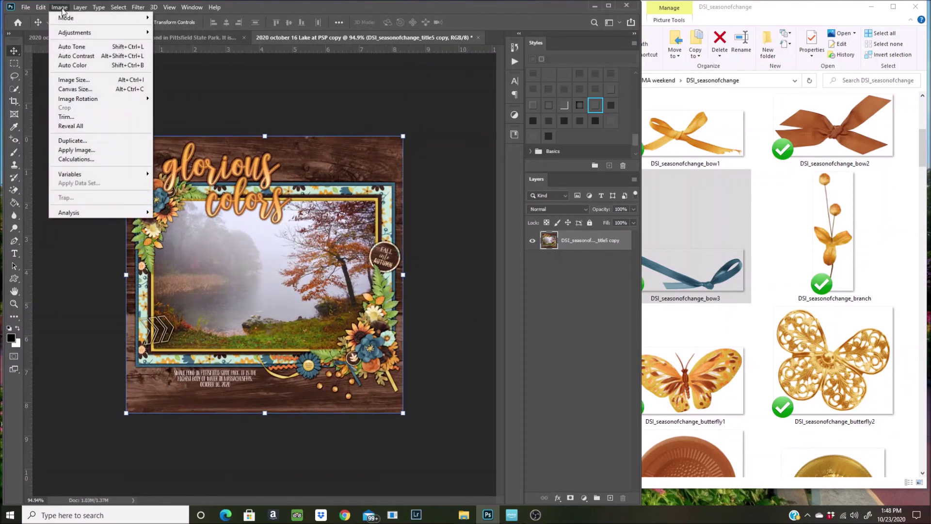
pyautogui.click(99, 85)
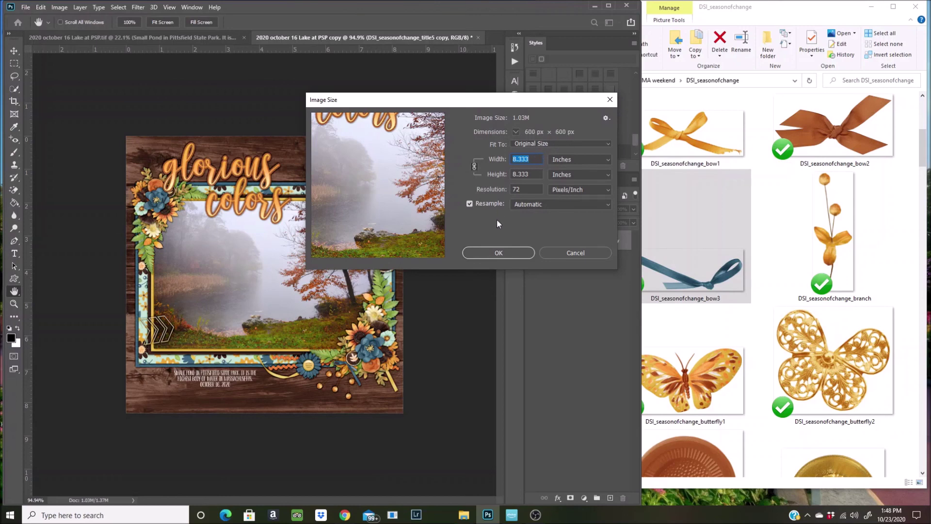
pyautogui.click(581, 254)
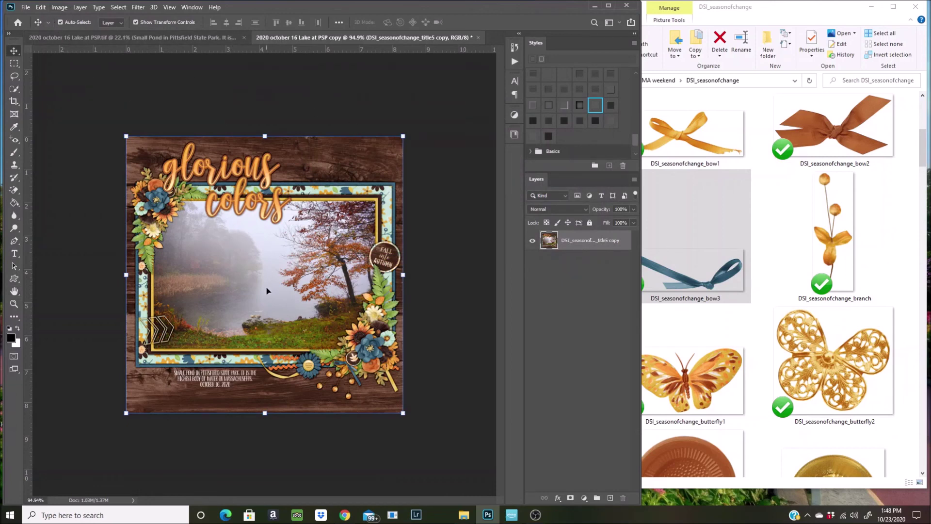
pyautogui.click(59, 9)
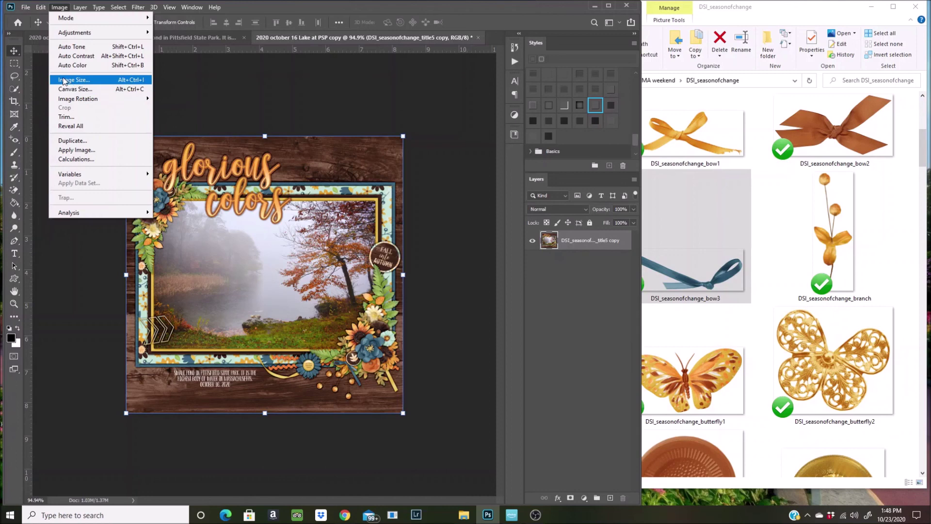
pyautogui.click(467, 8)
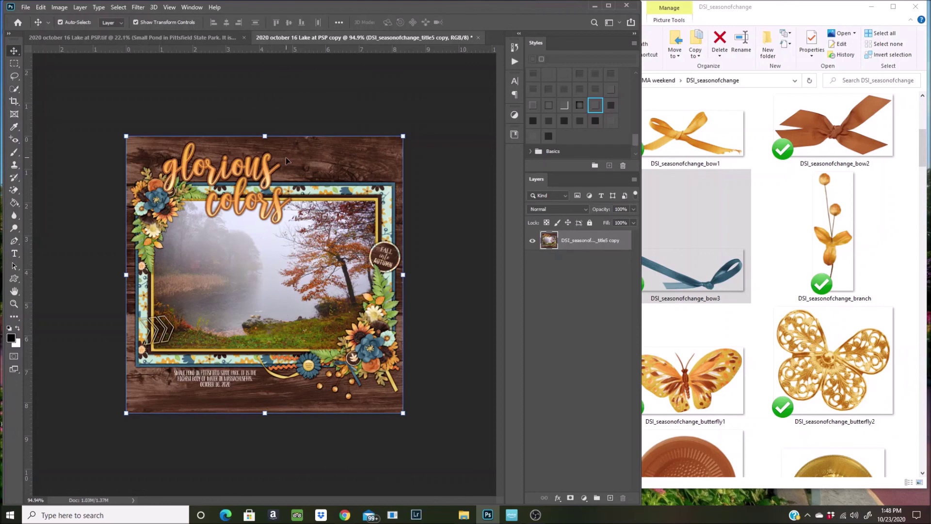
# - Look through the list of recorded actions, including the "Resize 72dpi 600x600" action
pyautogui.scroll(1, 286, 167)
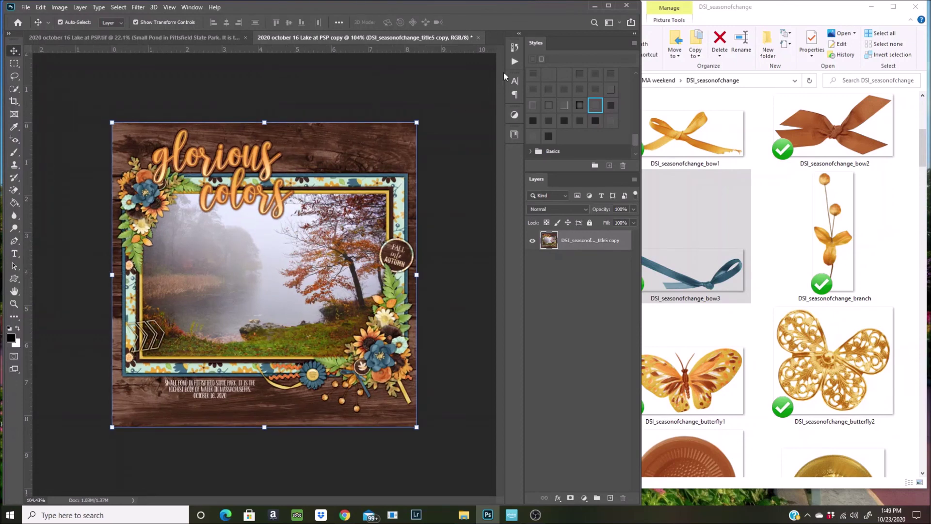
pyautogui.click(515, 62)
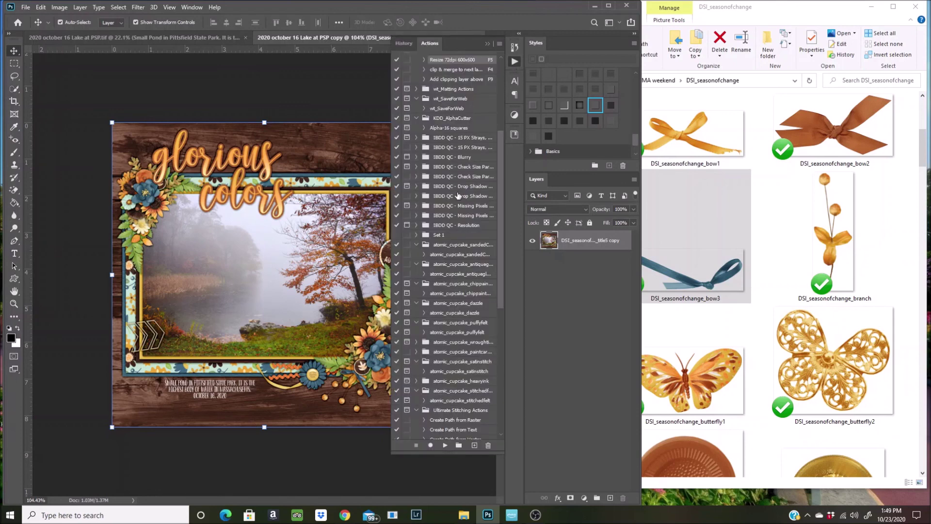
pyautogui.scroll(-7, 460, 214)
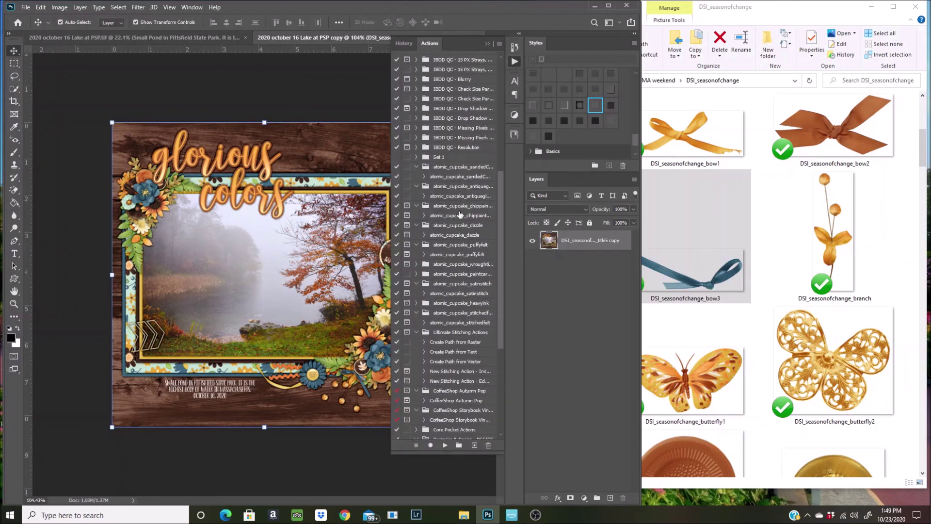
pyautogui.scroll(-2, 460, 213)
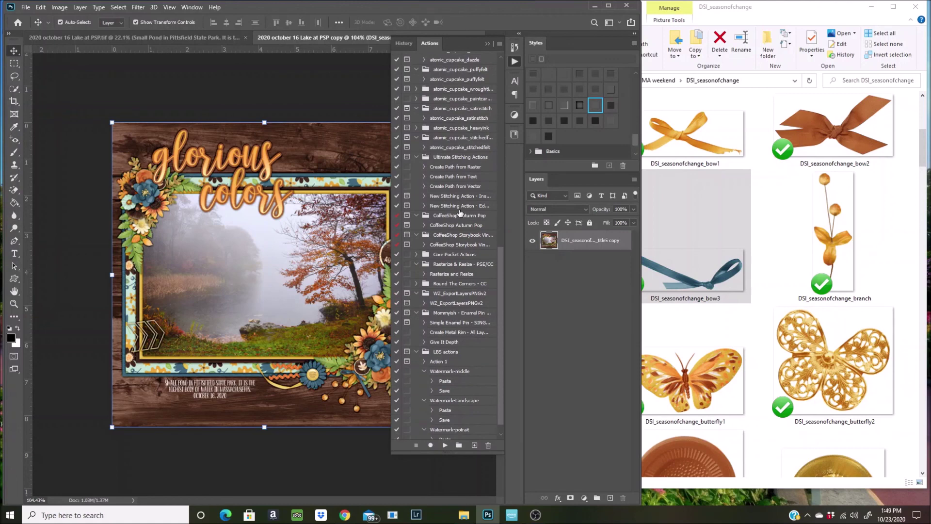
pyautogui.scroll(-1, 460, 214)
pyautogui.scroll(12, 467, 247)
pyautogui.scroll(2, 490, 220)
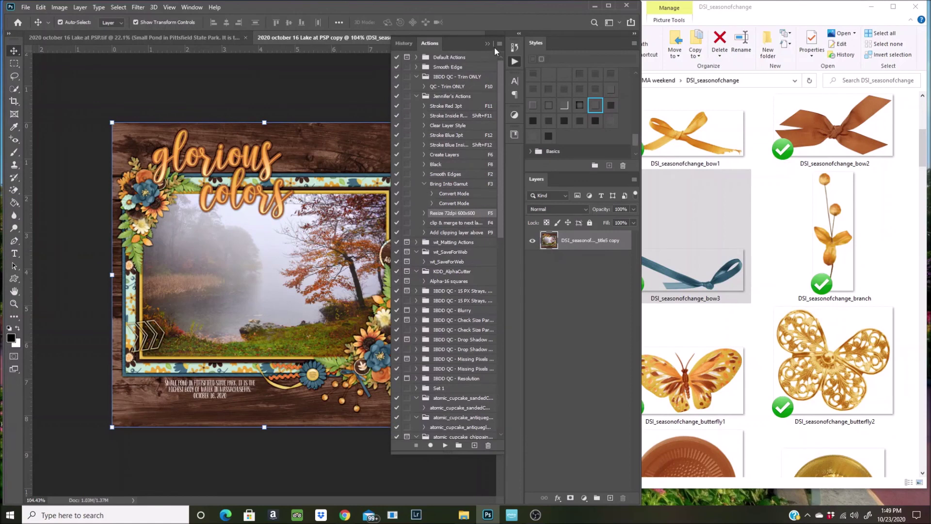
pyautogui.click(488, 43)
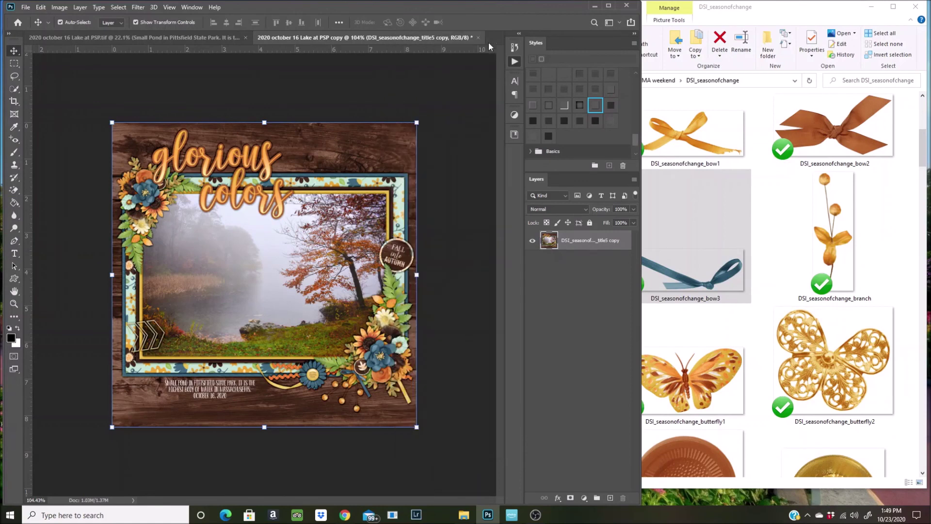